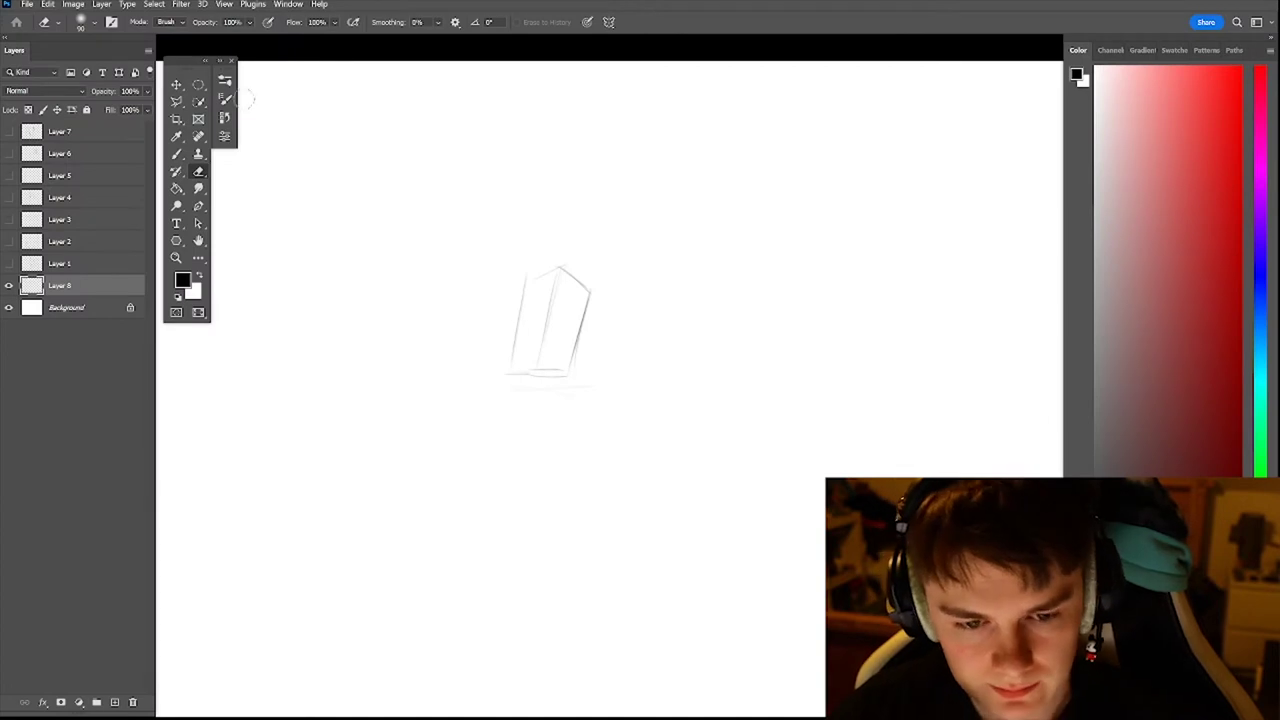
- Sketch a box-shaped pelvis beneath the torso block and an oval head above it, working in full-screen view
left_click(226, 82)
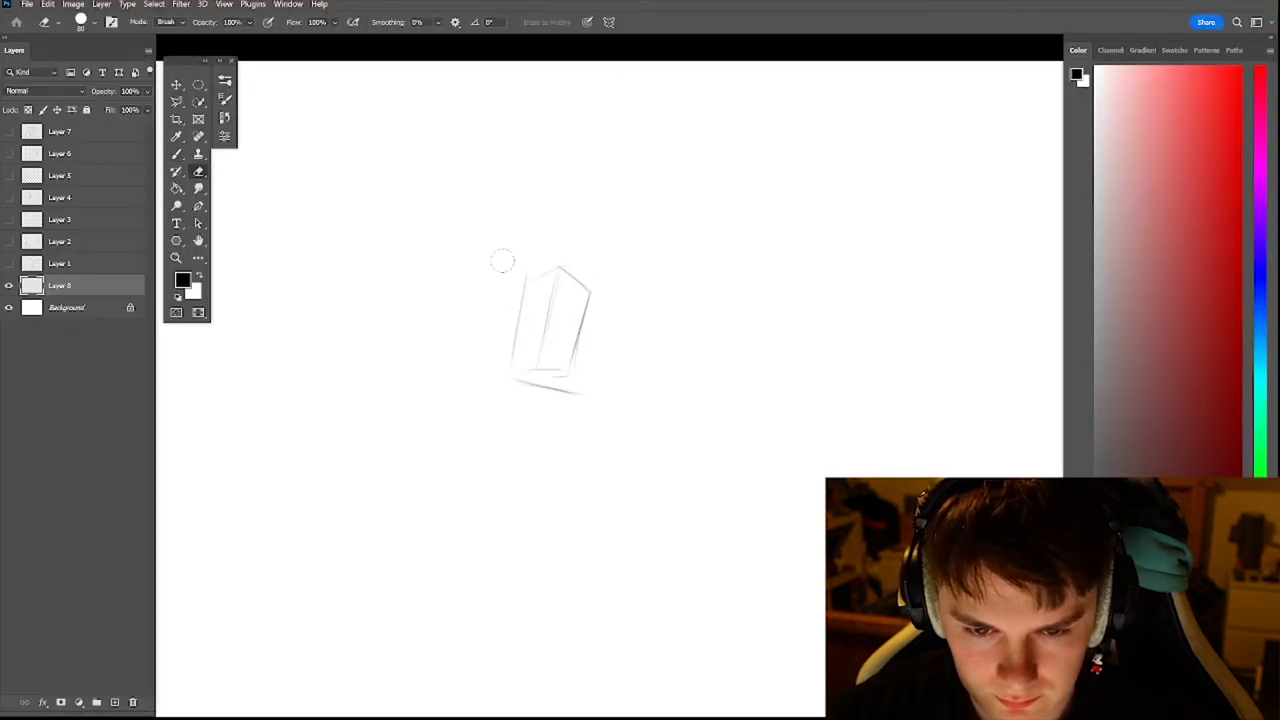
key("F5")
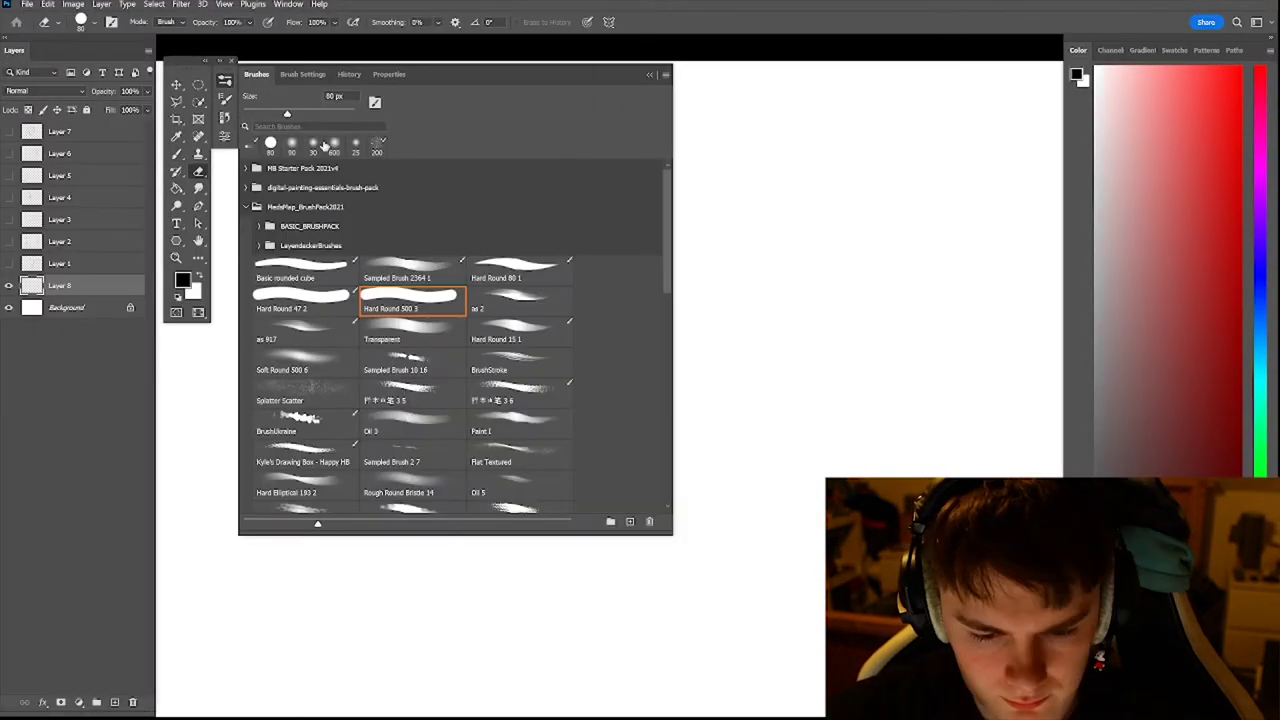
key("f")
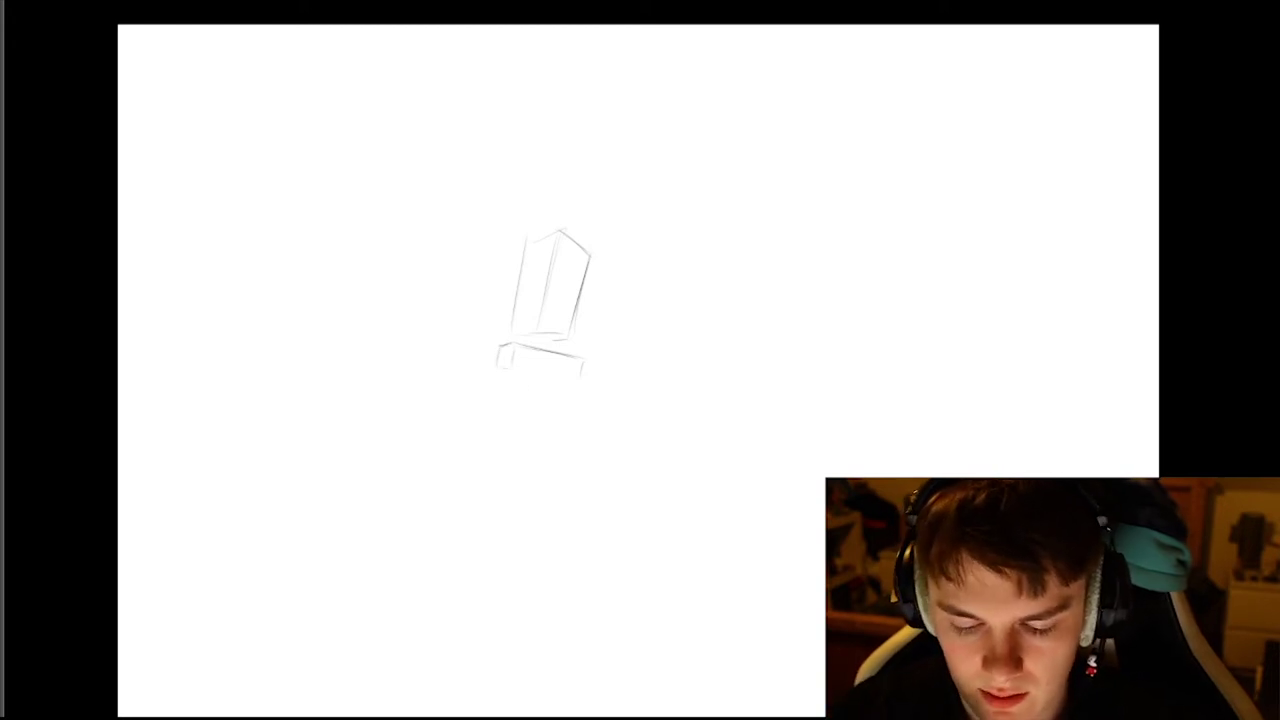
left_click_drag(515, 370, 571, 382)
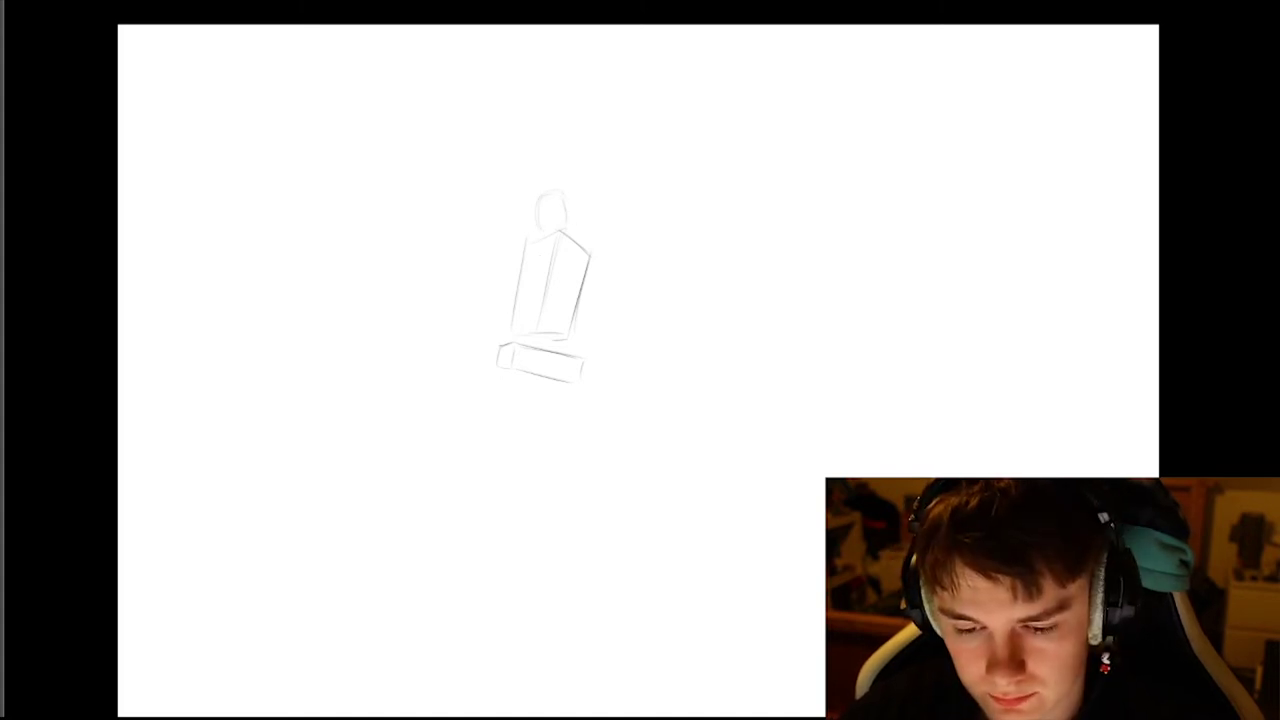
- Sketch the upper arm angling down from a shoulder circle and add a side-plane line along the torso
mouse_move(536, 240)
left_mouse_down()
mouse_move(549, 250)
mouse_move(536, 242)
mouse_move(490, 301)
left_mouse_up()
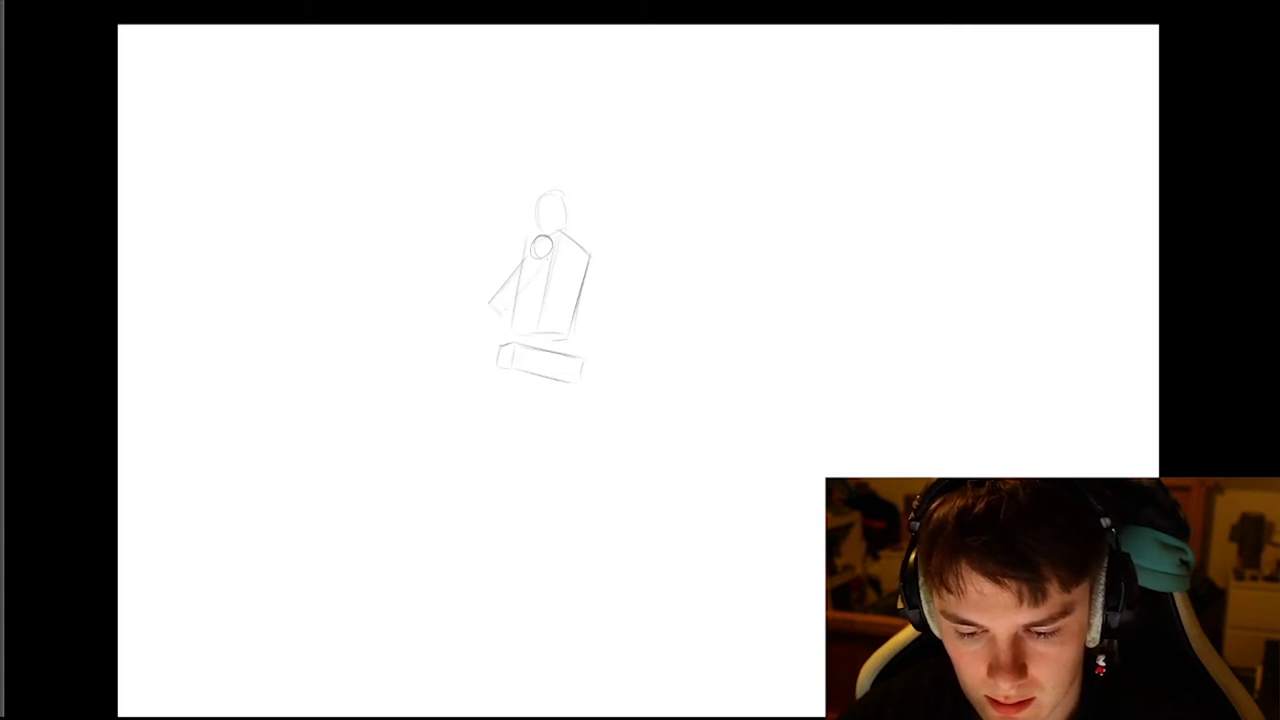
left_click_drag(543, 260, 513, 298)
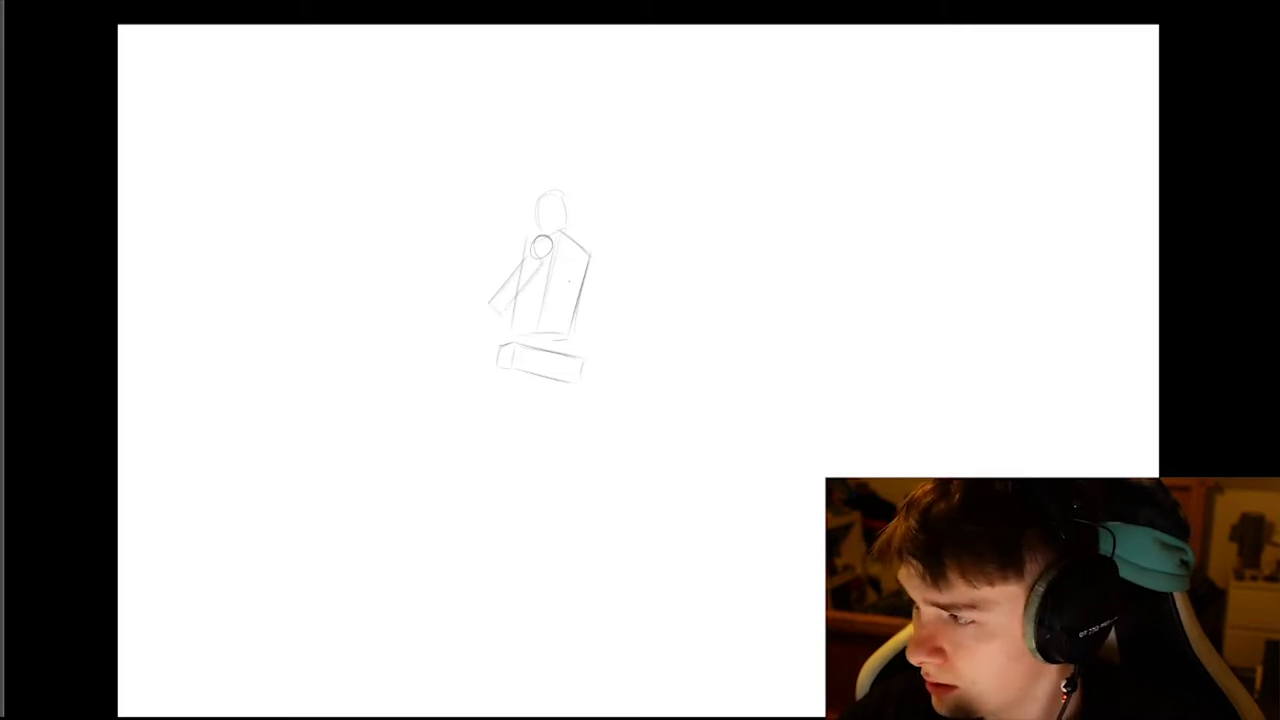
left_click_drag(577, 260, 562, 328)
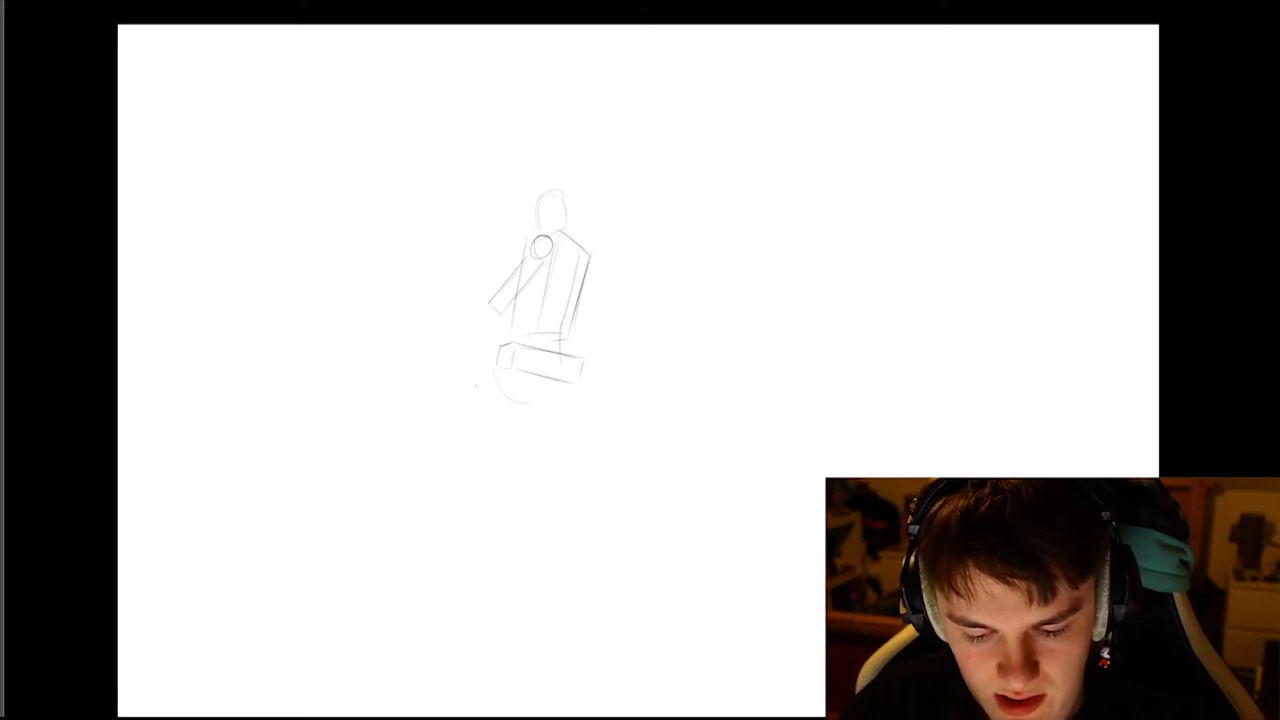
- Sketch the thigh of the forward leg and the whole extended rear leg, including its lower leg and foot
left_click_drag(485, 374, 452, 406)
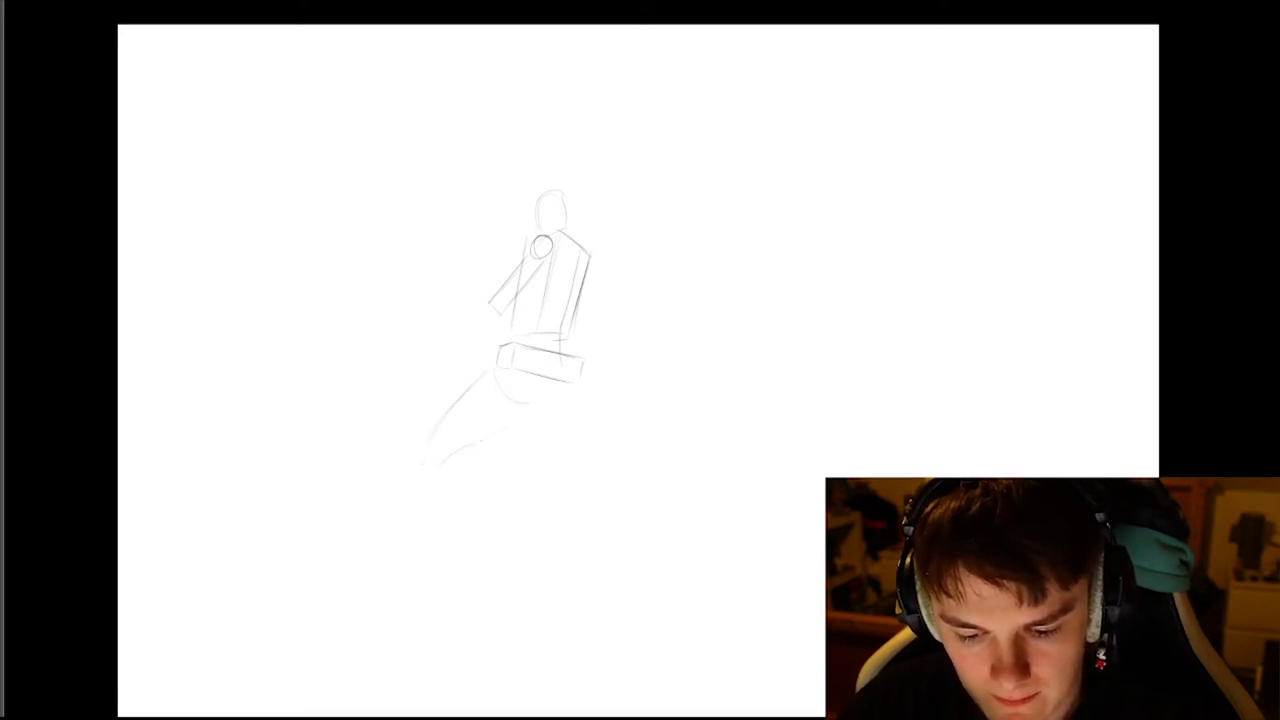
left_click_drag(515, 424, 526, 416)
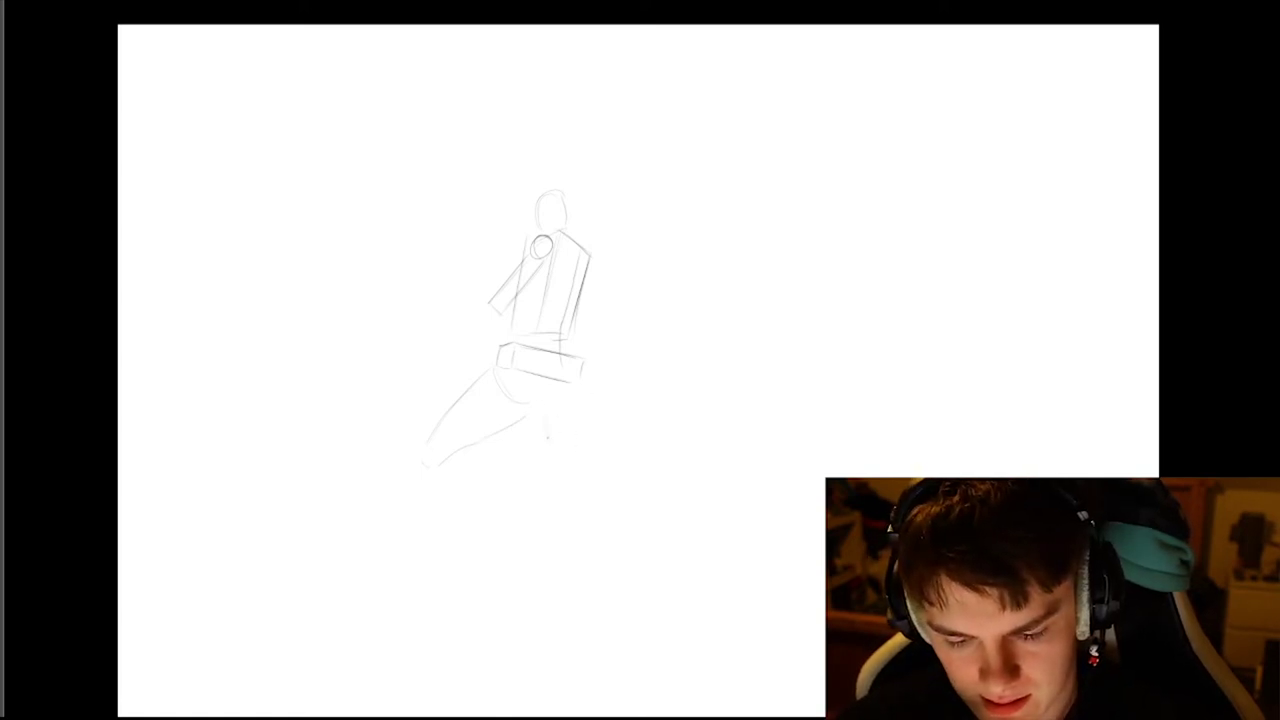
left_click_drag(548, 442, 568, 490)
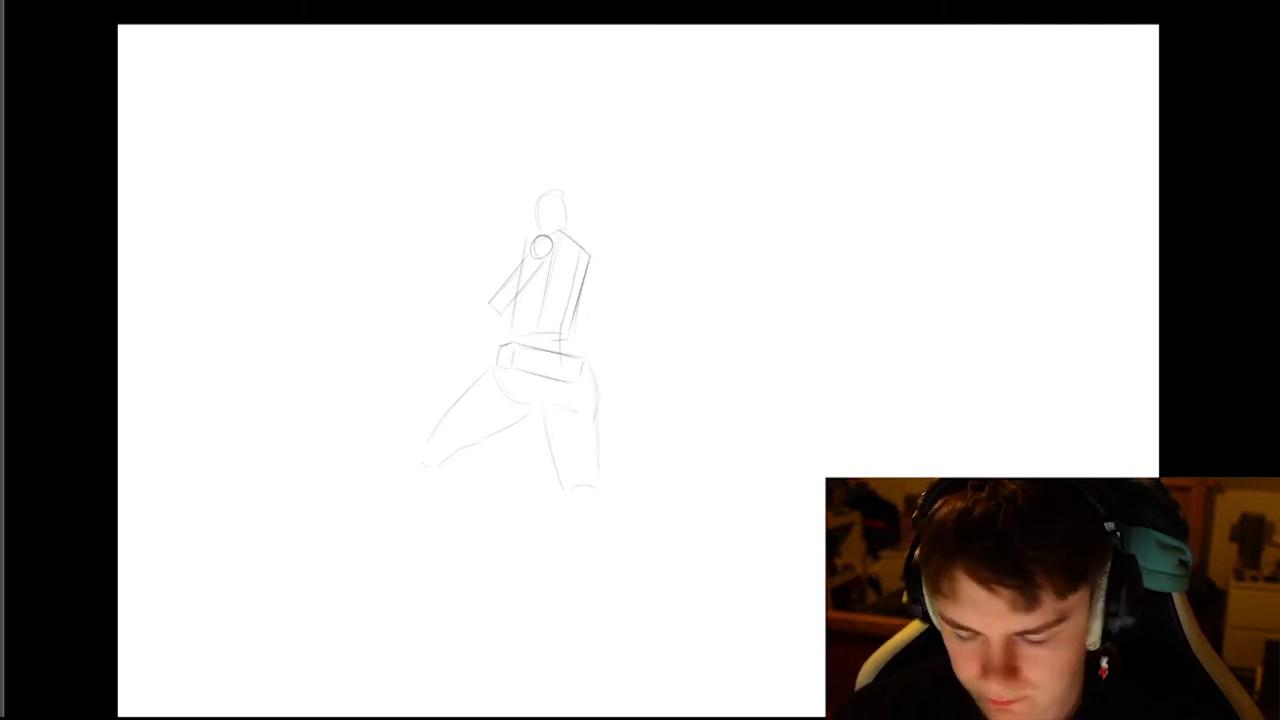
left_click_drag(578, 490, 648, 582)
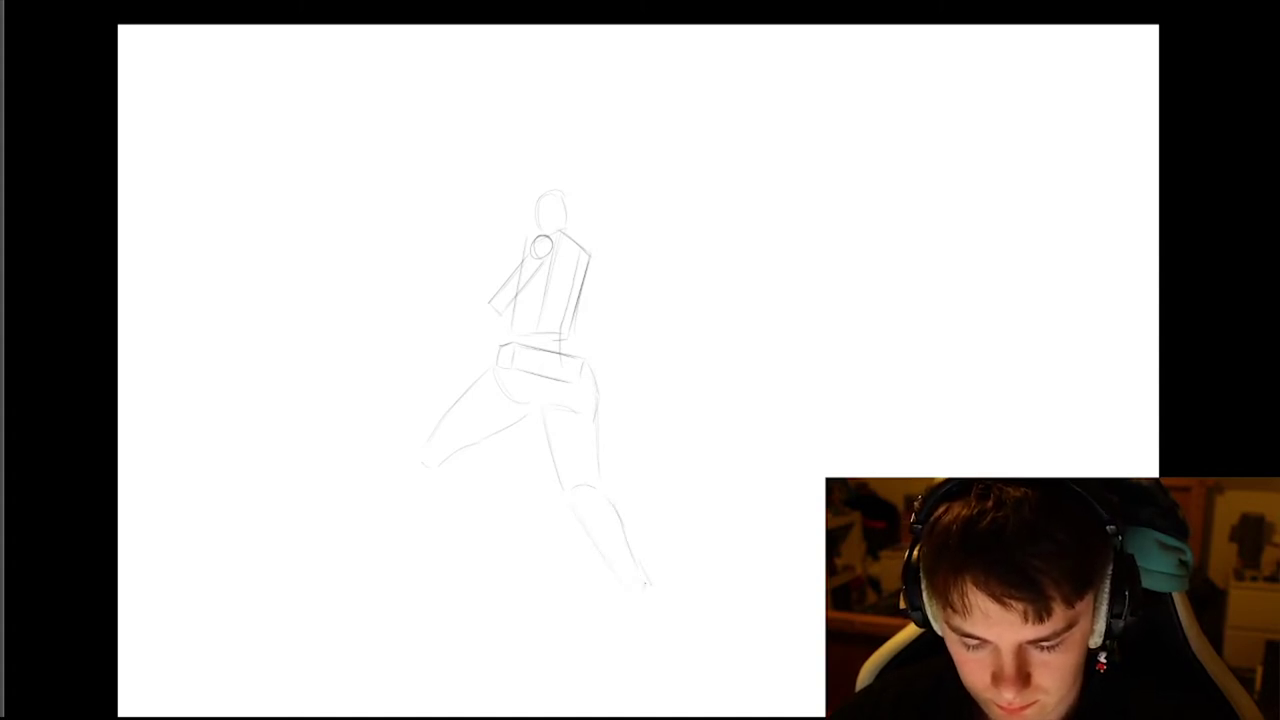
mouse_move(671, 602)
left_mouse_down()
mouse_move(691, 454)
mouse_move(648, 490)
left_mouse_up()
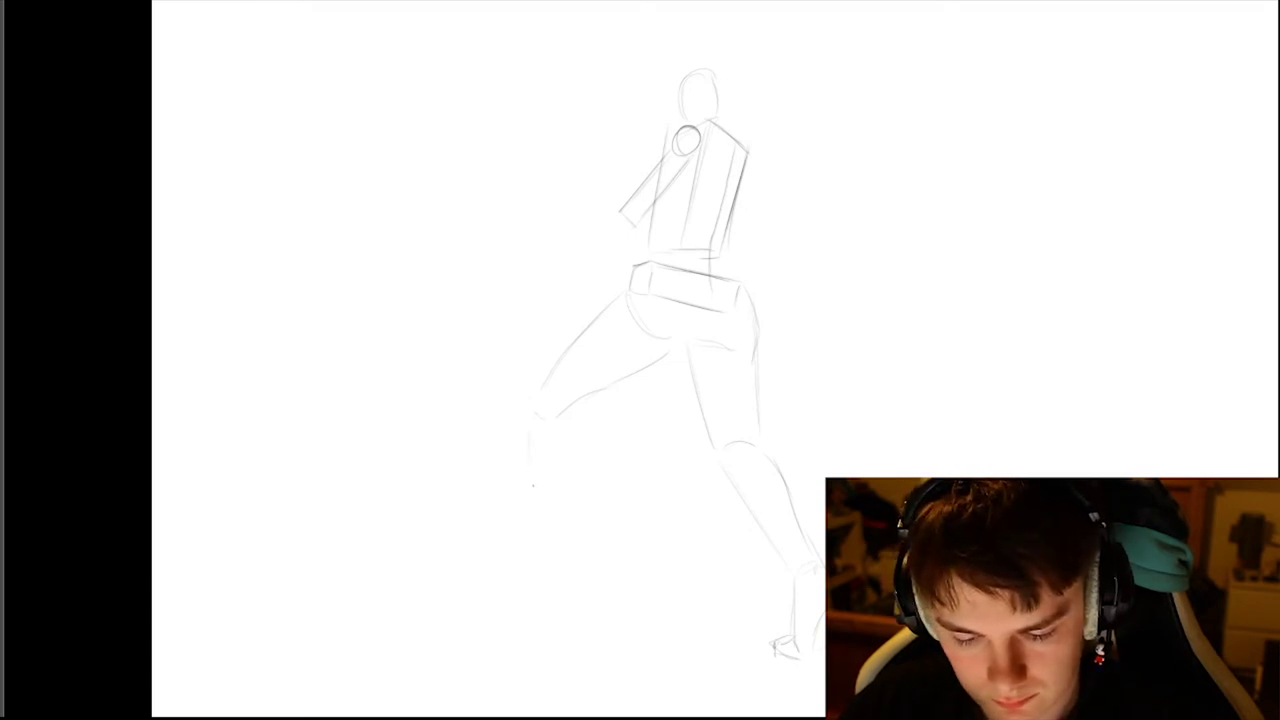
- Sketch the forward leg's lower leg and foot, and close the curved underside of the hips above the rear thigh
left_click_drag(529, 455, 527, 506)
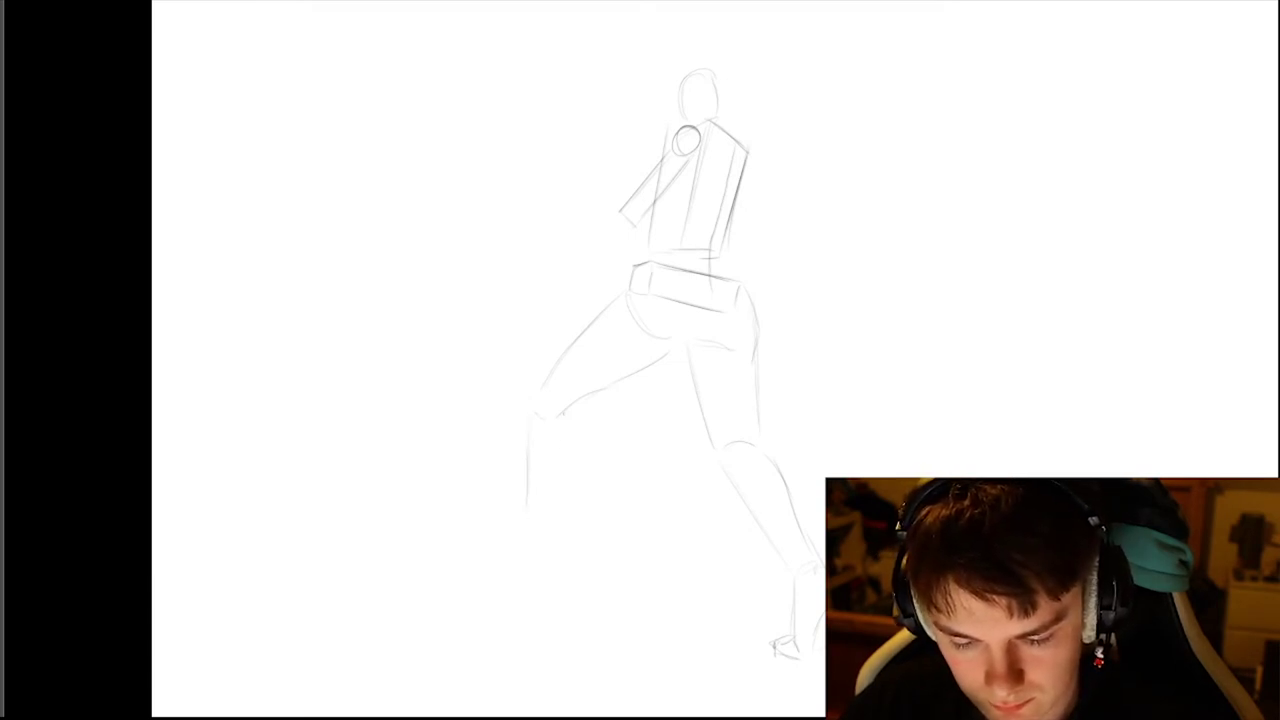
left_click_drag(563, 420, 561, 442)
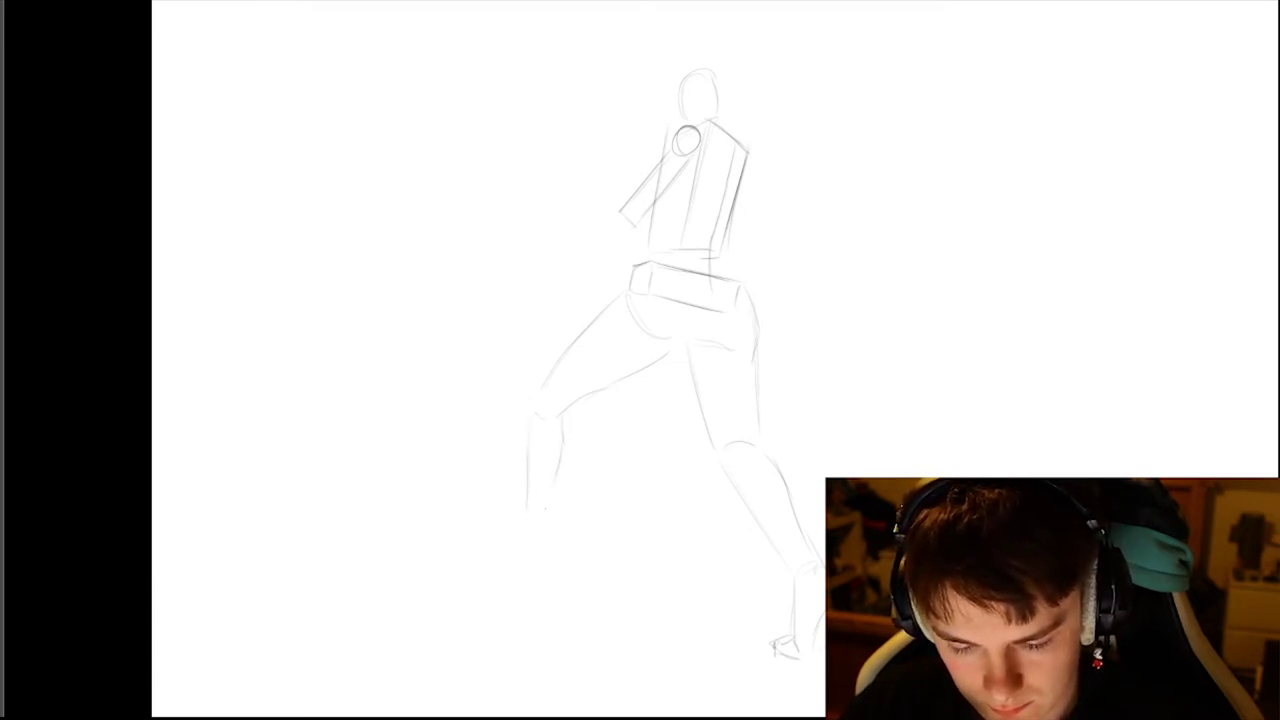
mouse_move(562, 510)
left_mouse_down()
mouse_move(631, 473)
mouse_move(569, 491)
left_mouse_up()
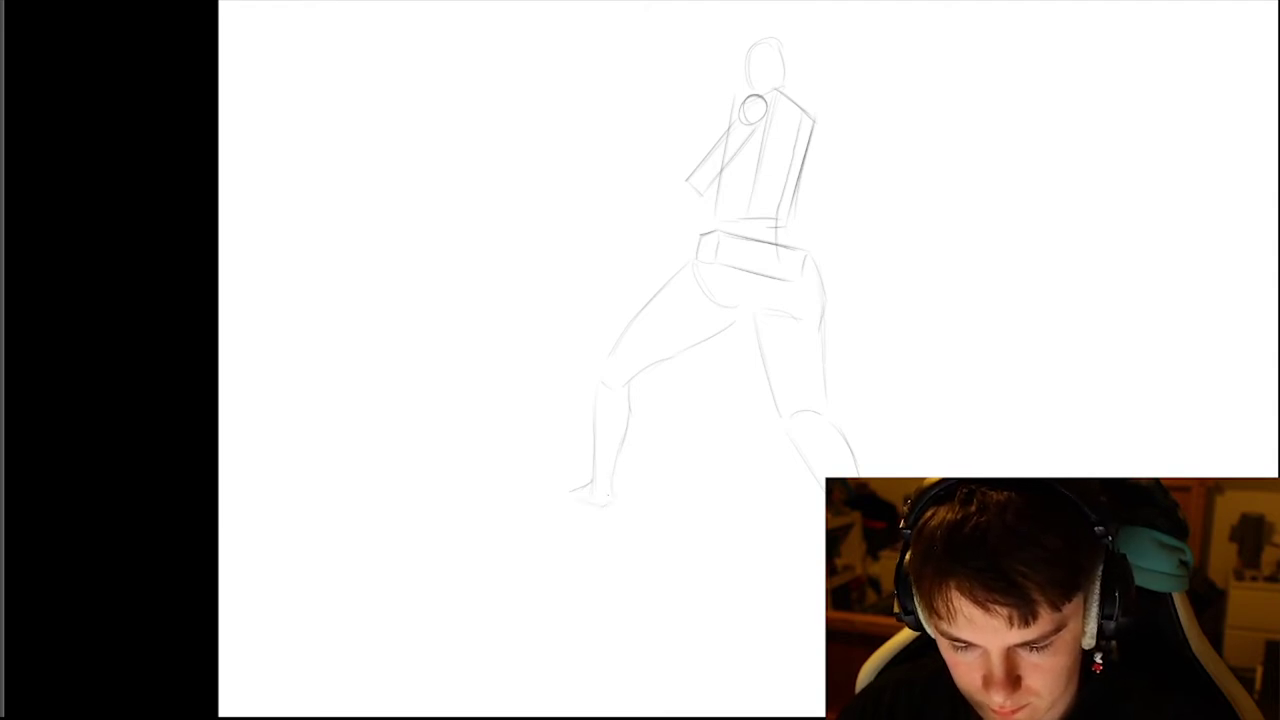
left_click_drag(728, 369, 681, 455)
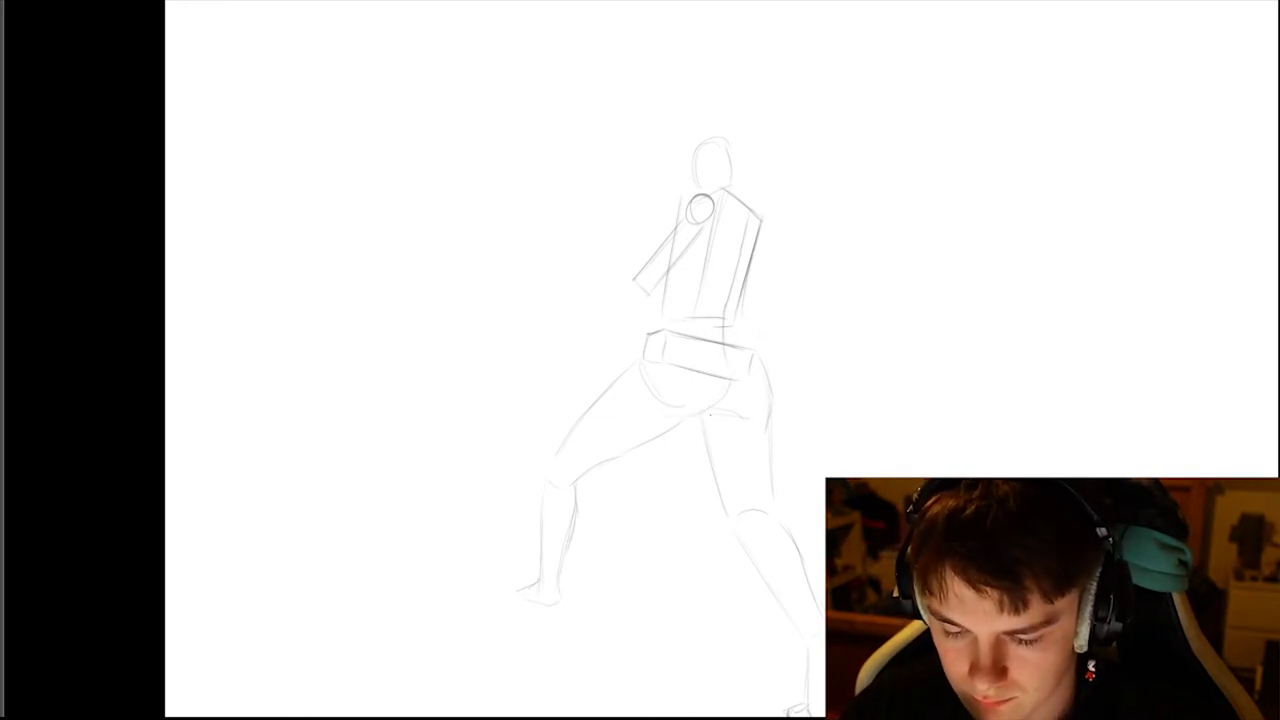
left_click_drag(710, 407, 764, 420)
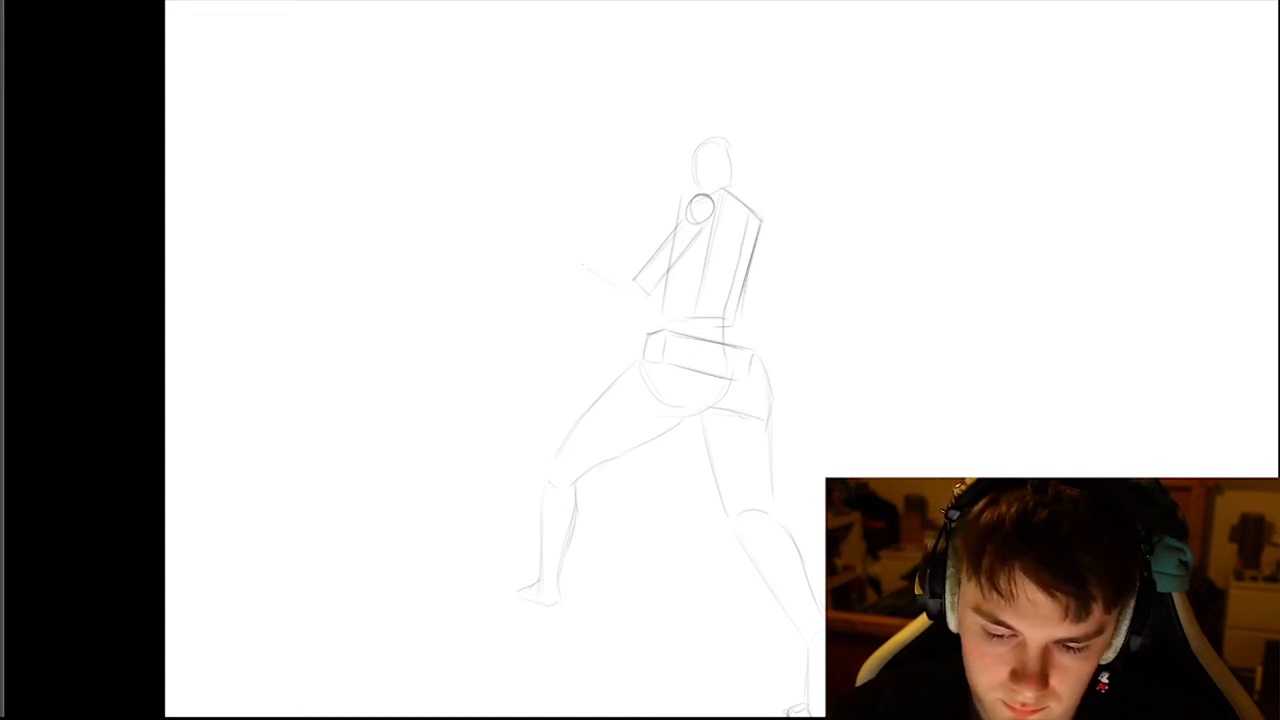
- Hide the first figure's layer and block in a second figure's head, torso and pelvis on a new layer
key("f")
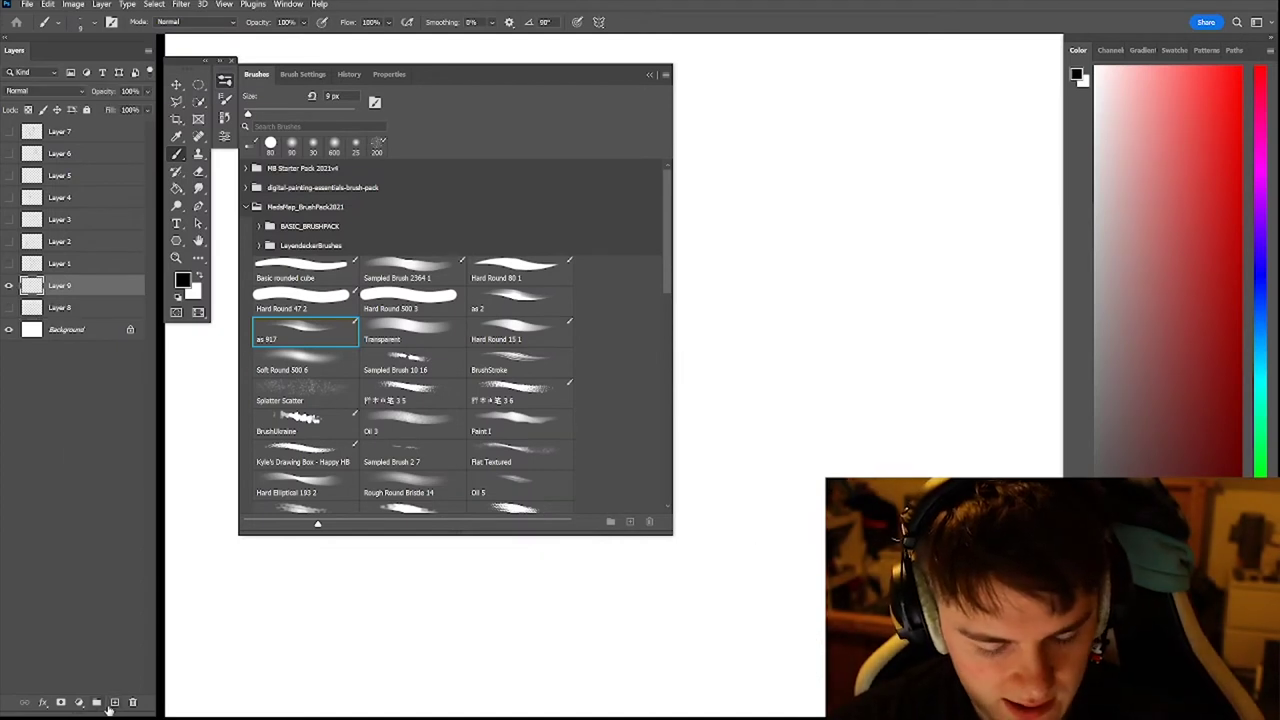
key("f")
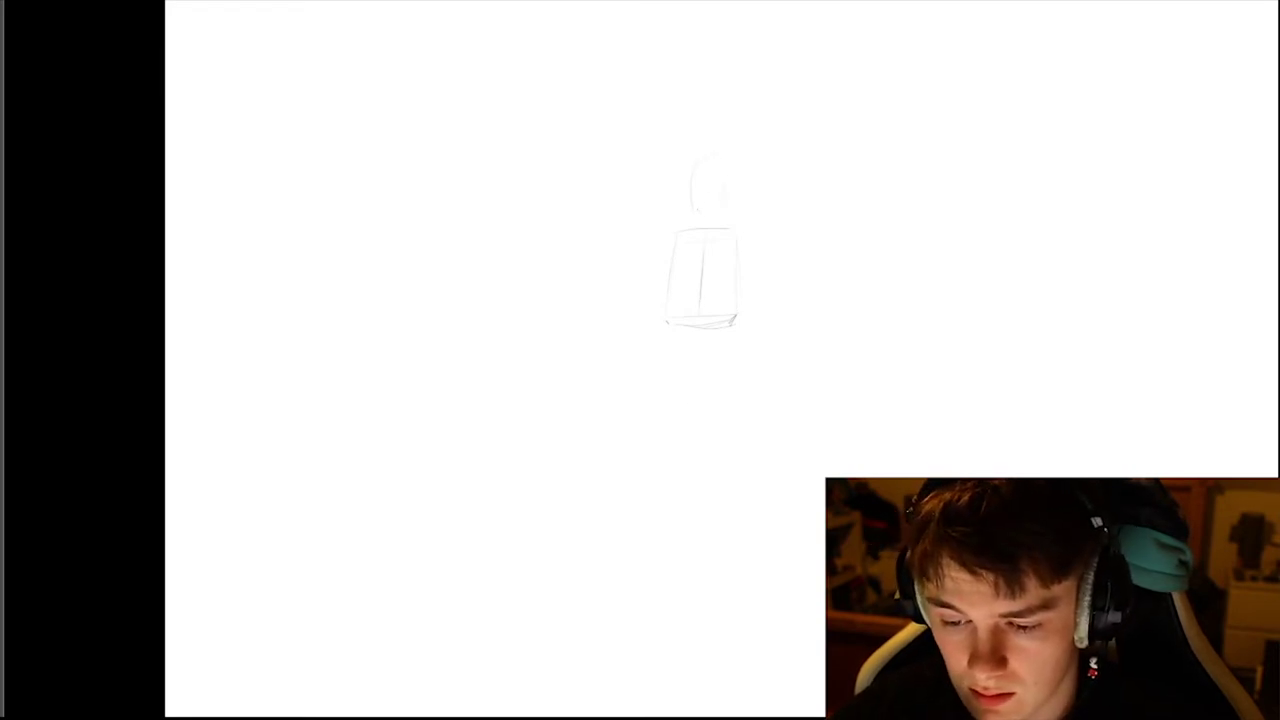
mouse_move(665, 338)
left_mouse_down()
mouse_move(651, 364)
mouse_move(666, 371)
left_mouse_up()
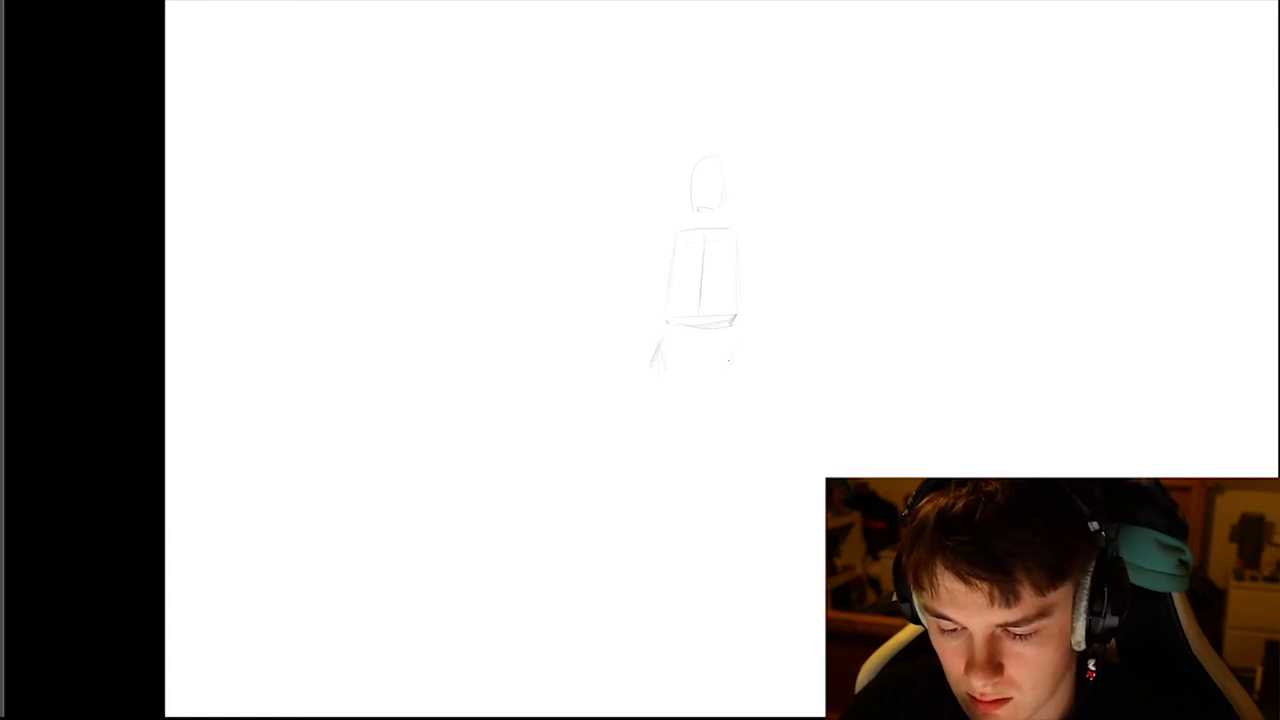
left_click_drag(740, 341, 729, 366)
left_click_drag(666, 369, 728, 363)
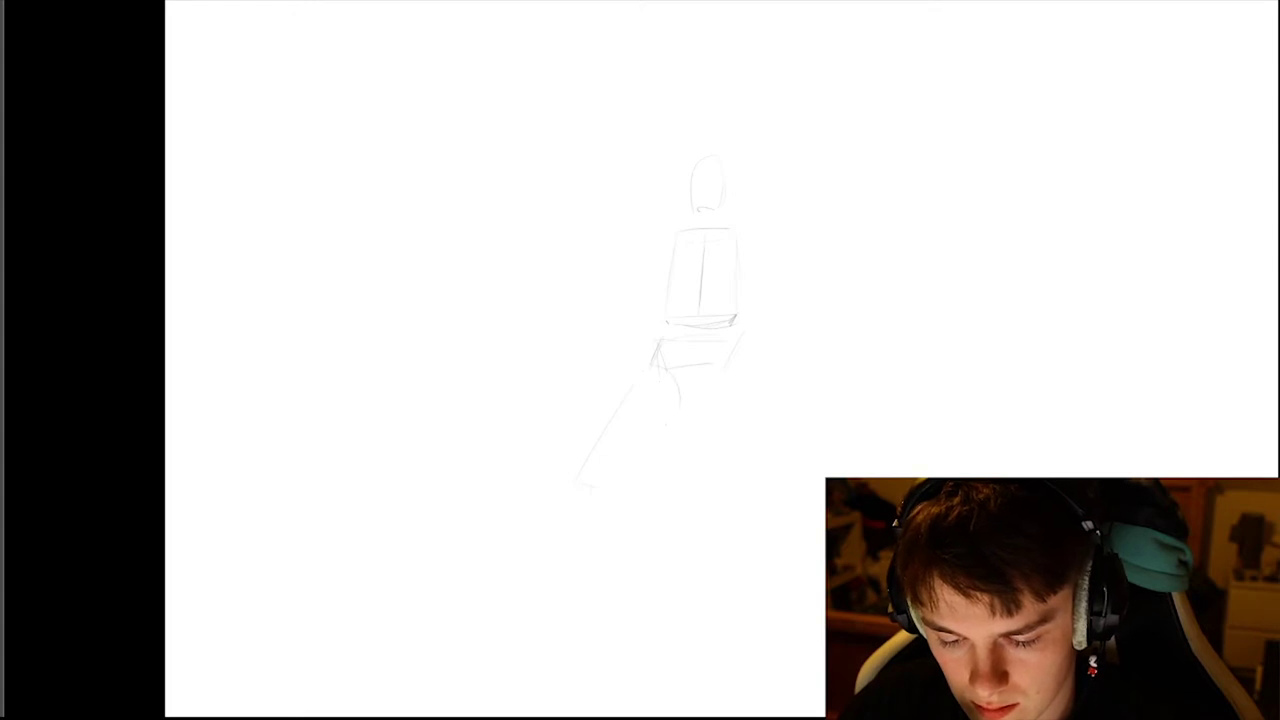
- Sketch both thighs spreading outward from the pelvis in a wide stance
left_click_drag(676, 394, 621, 484)
left_click_drag(735, 400, 770, 487)
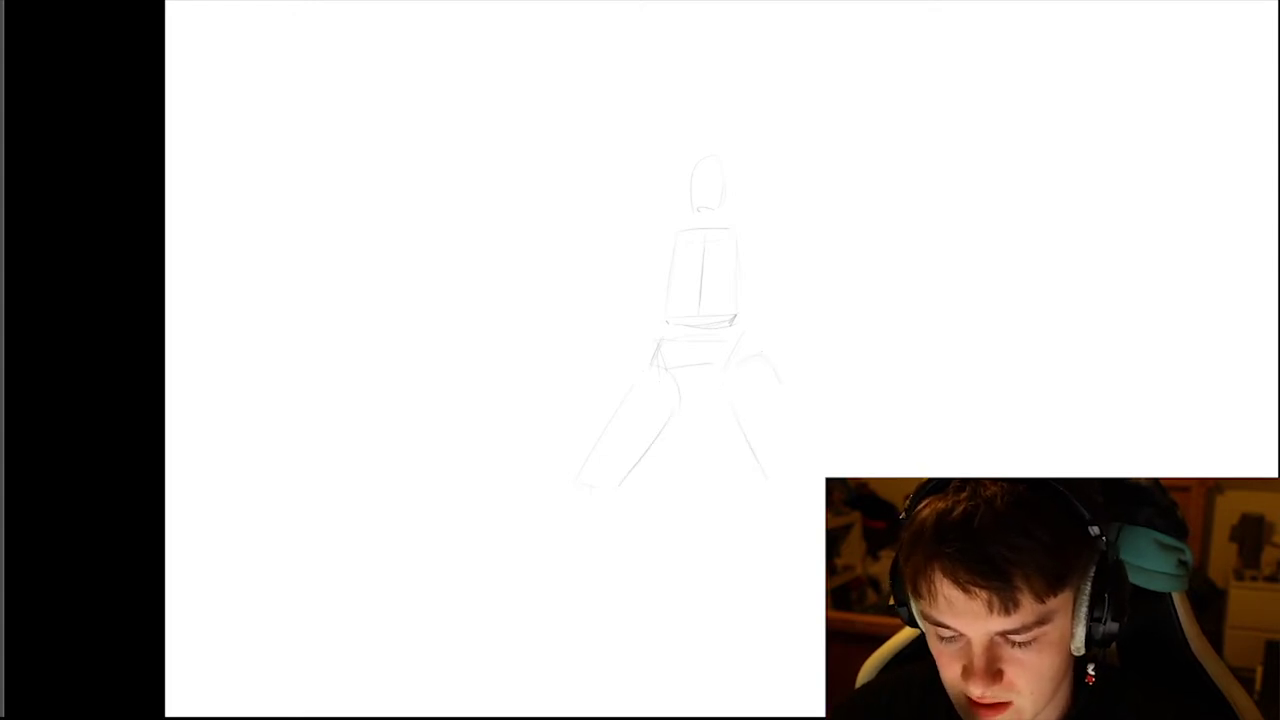
left_click_drag(778, 372, 808, 480)
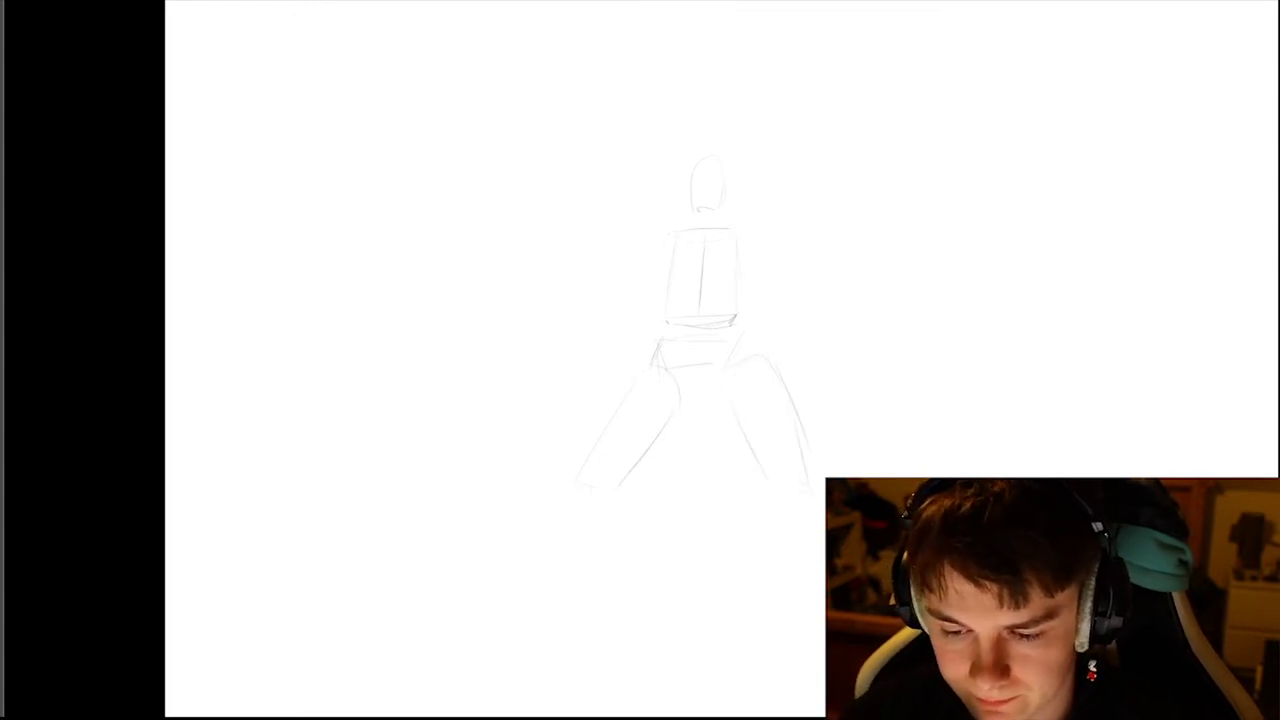
- Sketch one arm raised and bent at the elbow with a polygonal fist, and the opposite shoulder and upper arm rising across the head
left_click_drag(656, 258, 640, 286)
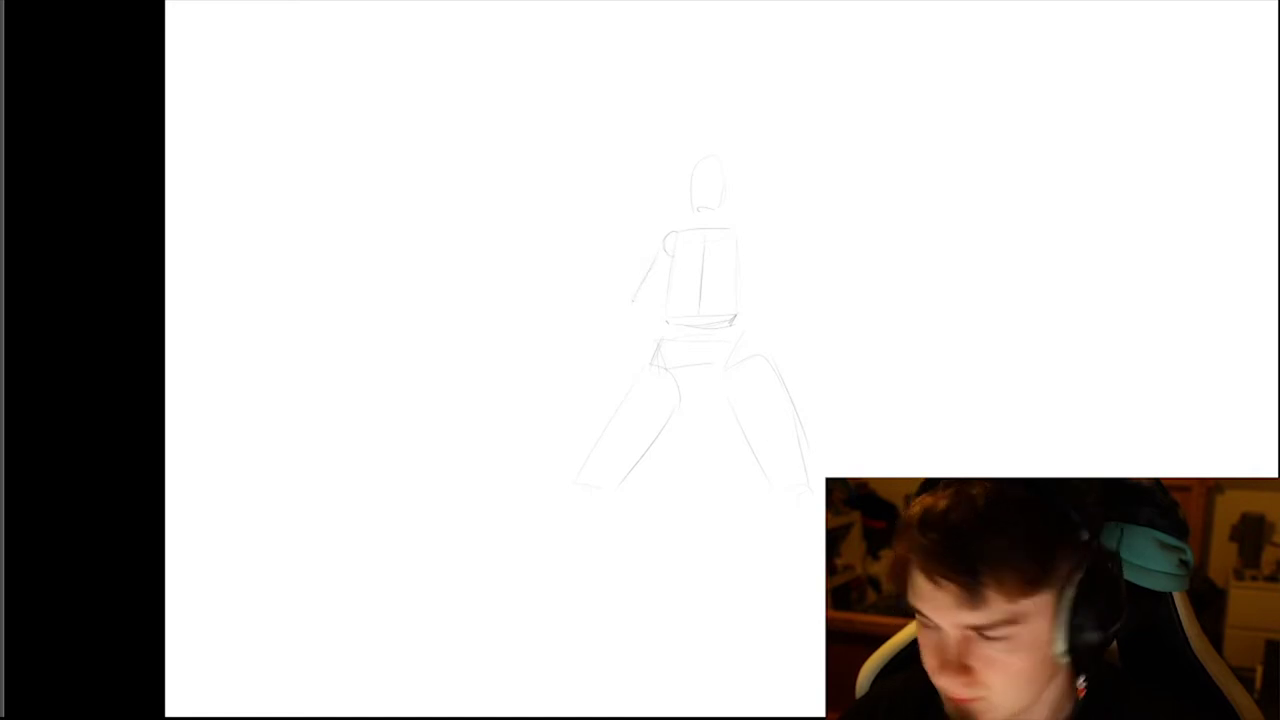
key("ctrl+z")
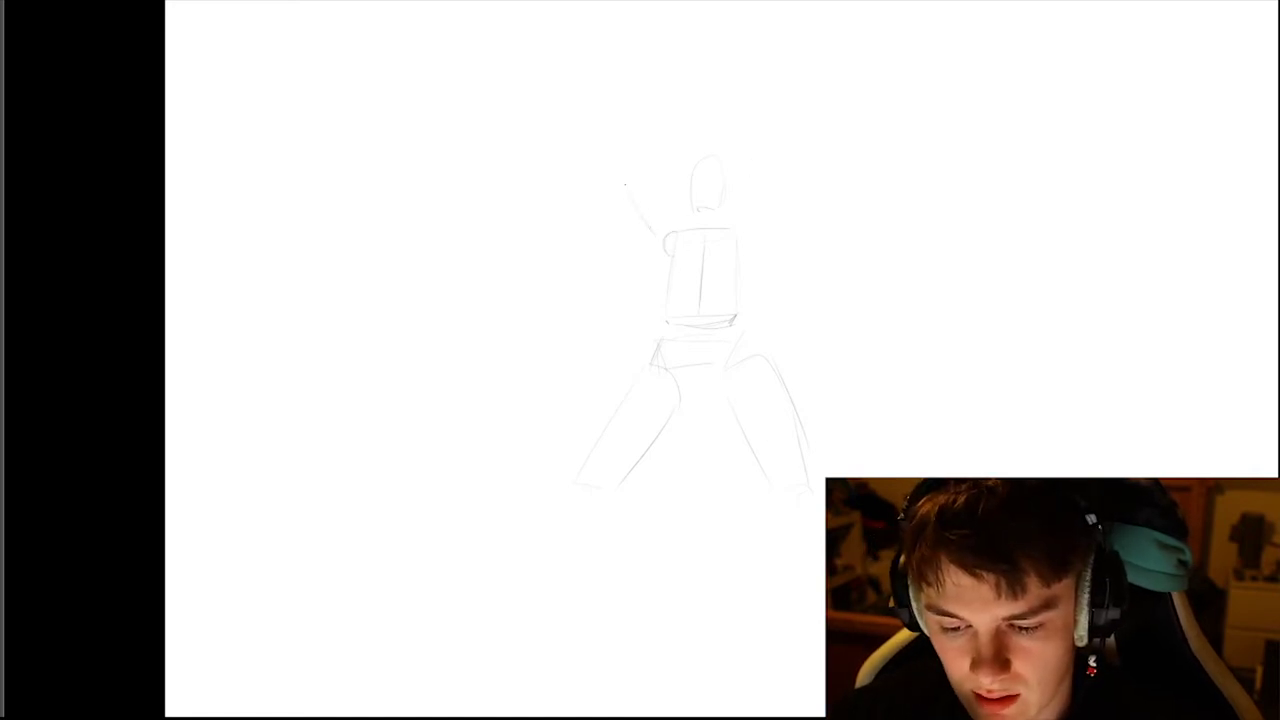
left_click_drag(640, 186, 674, 228)
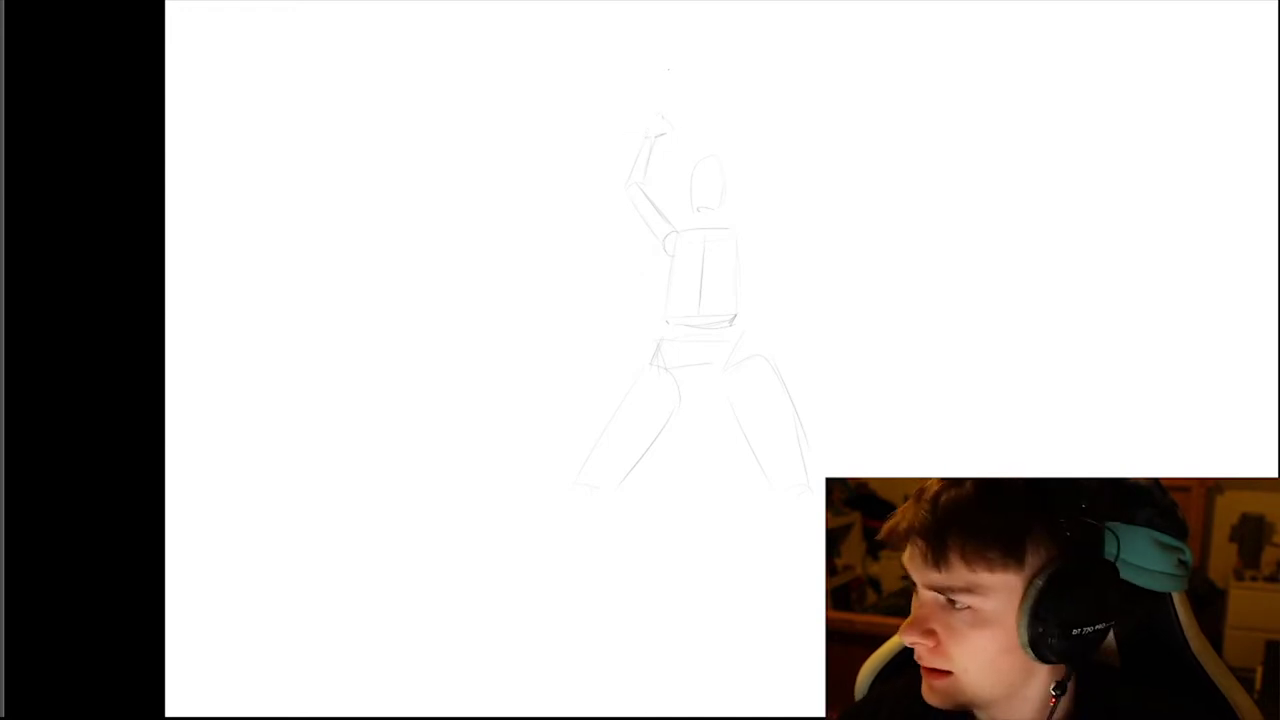
right_click(666, 99)
key("Escape")
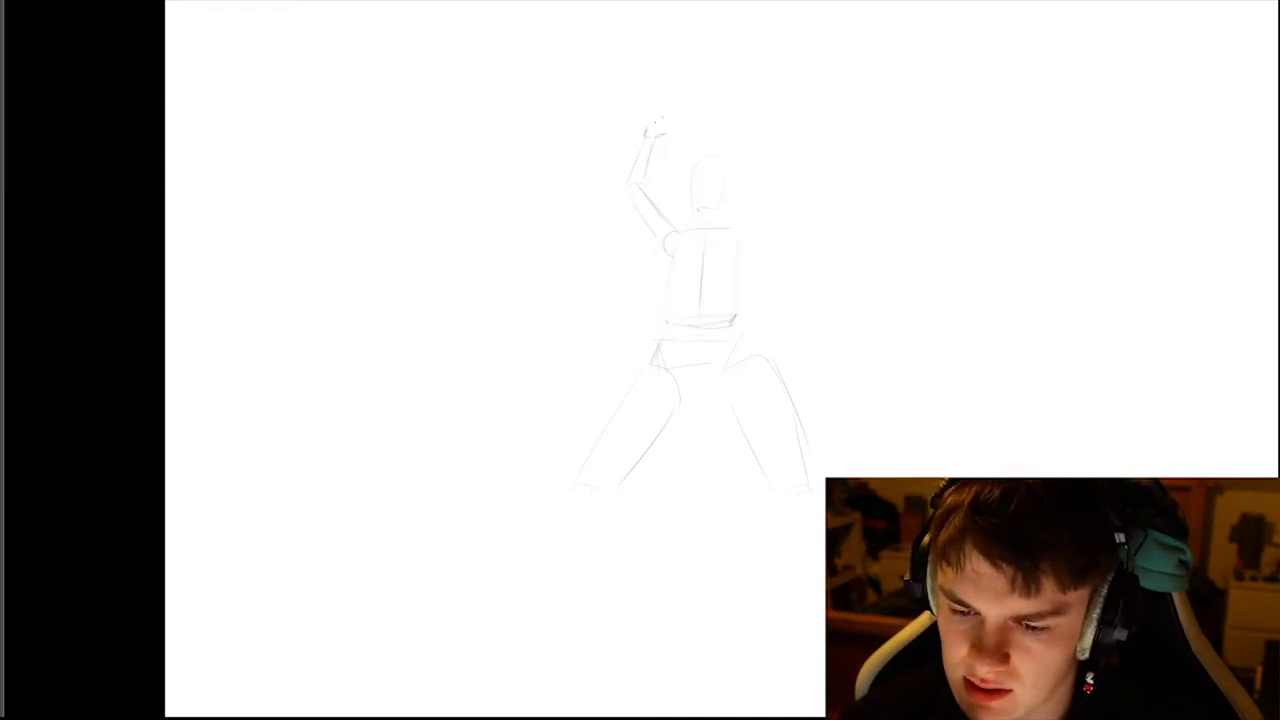
left_click_drag(661, 125, 667, 128)
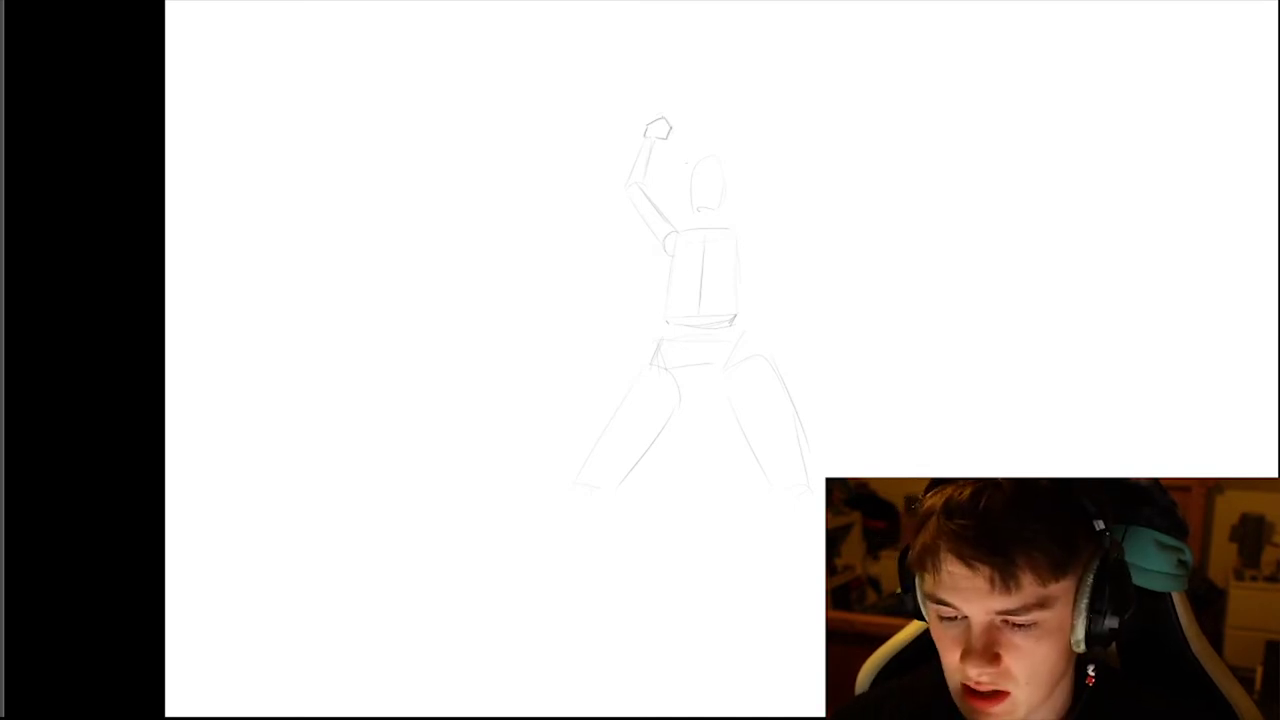
mouse_move(699, 177)
left_mouse_down()
mouse_move(728, 218)
mouse_move(720, 180)
mouse_move(700, 150)
mouse_move(753, 251)
left_mouse_up()
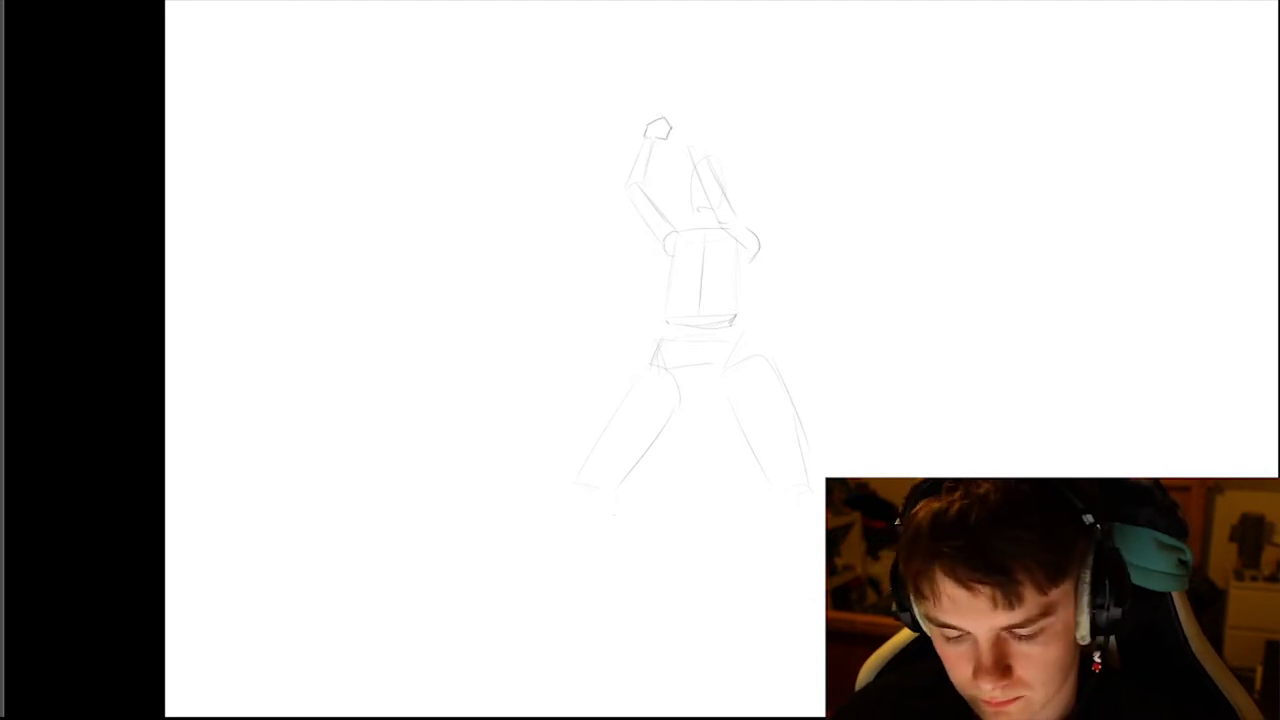
- Sketch the knees and lower legs under both thighs, ending the outstretched leg in a pointed foot
left_click_drag(697, 520, 807, 390)
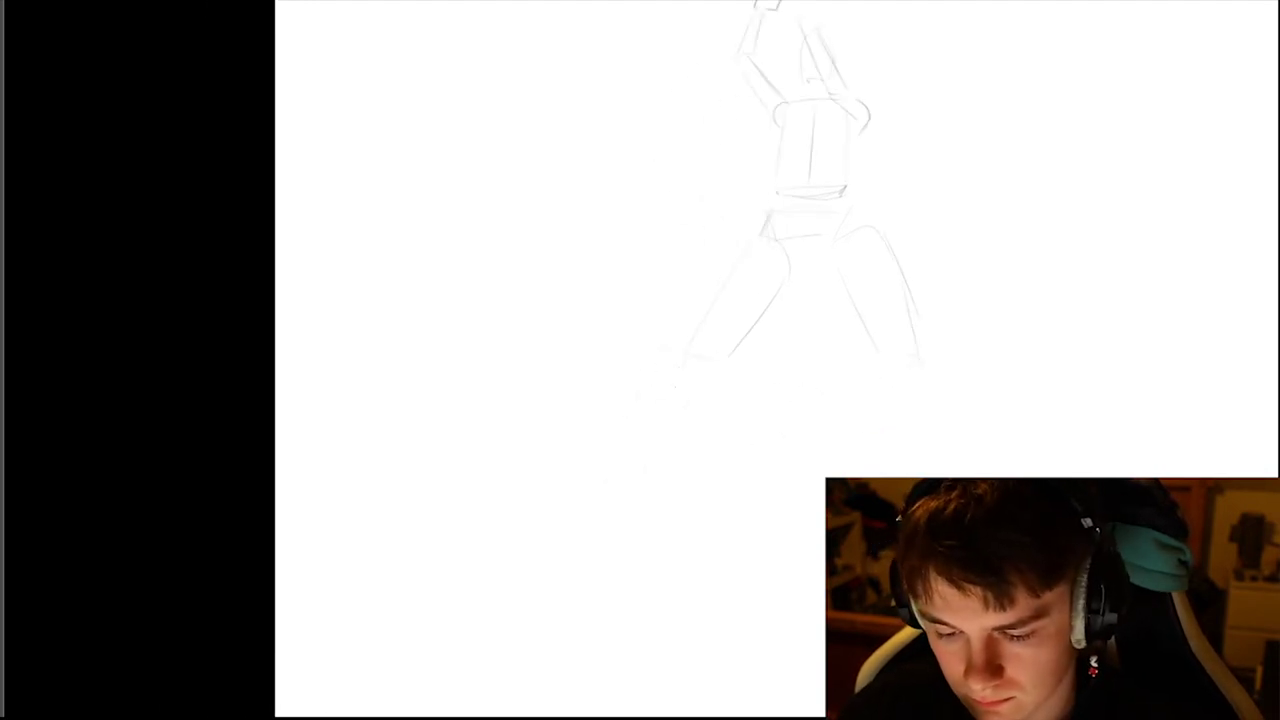
left_click_drag(675, 383, 716, 362)
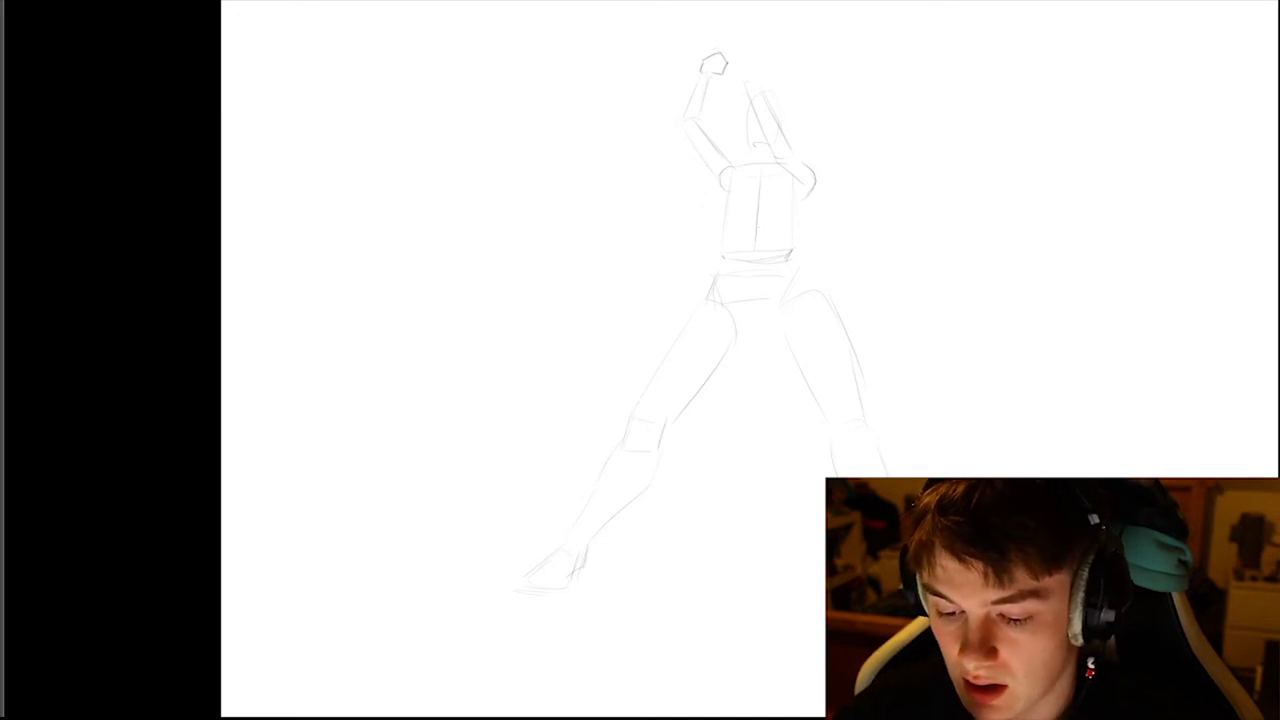
- Close the underside of the pelvis, widen its top edge, and strengthen the contours of the torso sides and thighs
left_click_drag(734, 321, 777, 318)
left_click_drag(722, 275, 800, 278)
left_click_drag(730, 168, 728, 216)
mouse_move(792, 186)
left_mouse_down()
mouse_move(792, 246)
mouse_move(778, 252)
left_mouse_up()
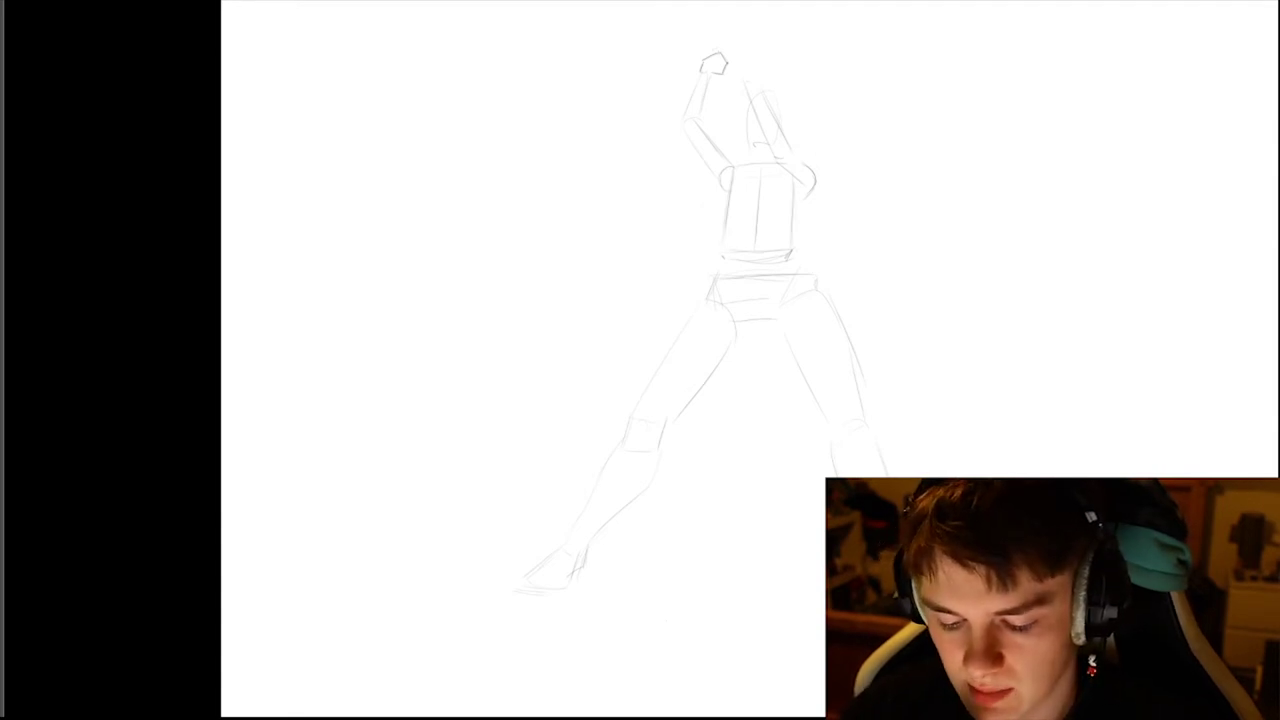
left_click_drag(694, 324, 640, 402)
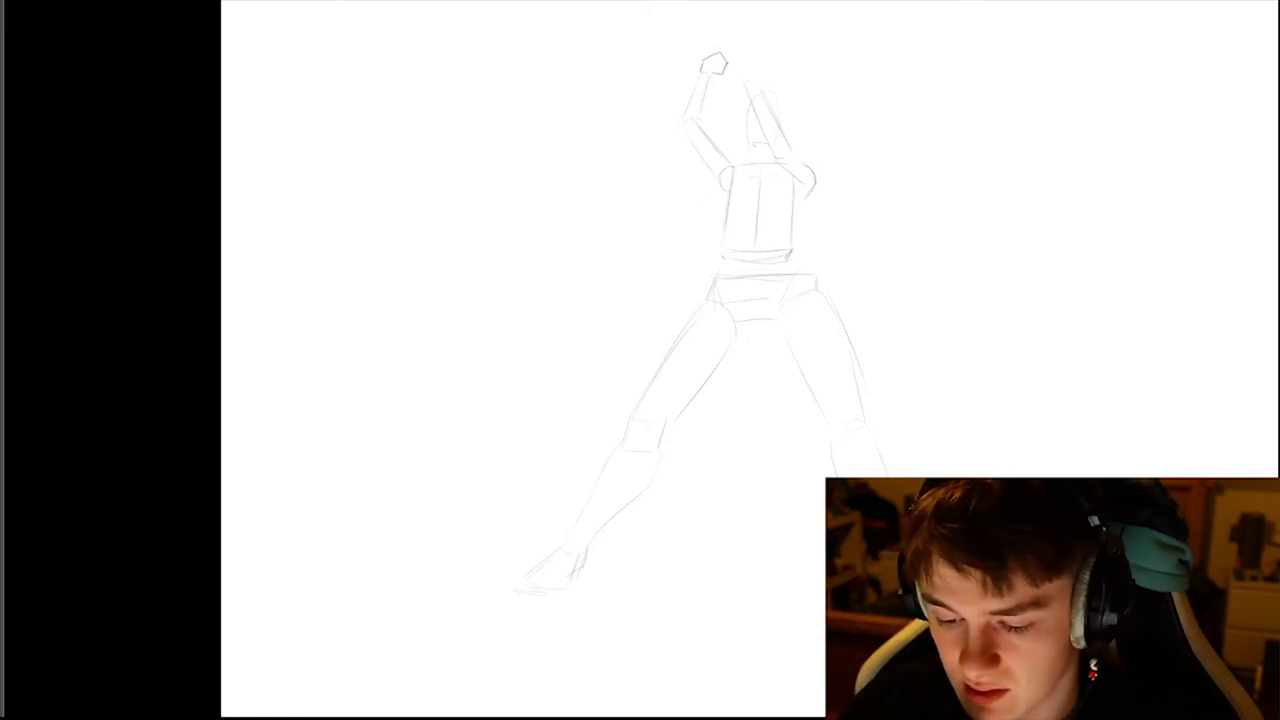
left_click_drag(754, 334, 731, 352)
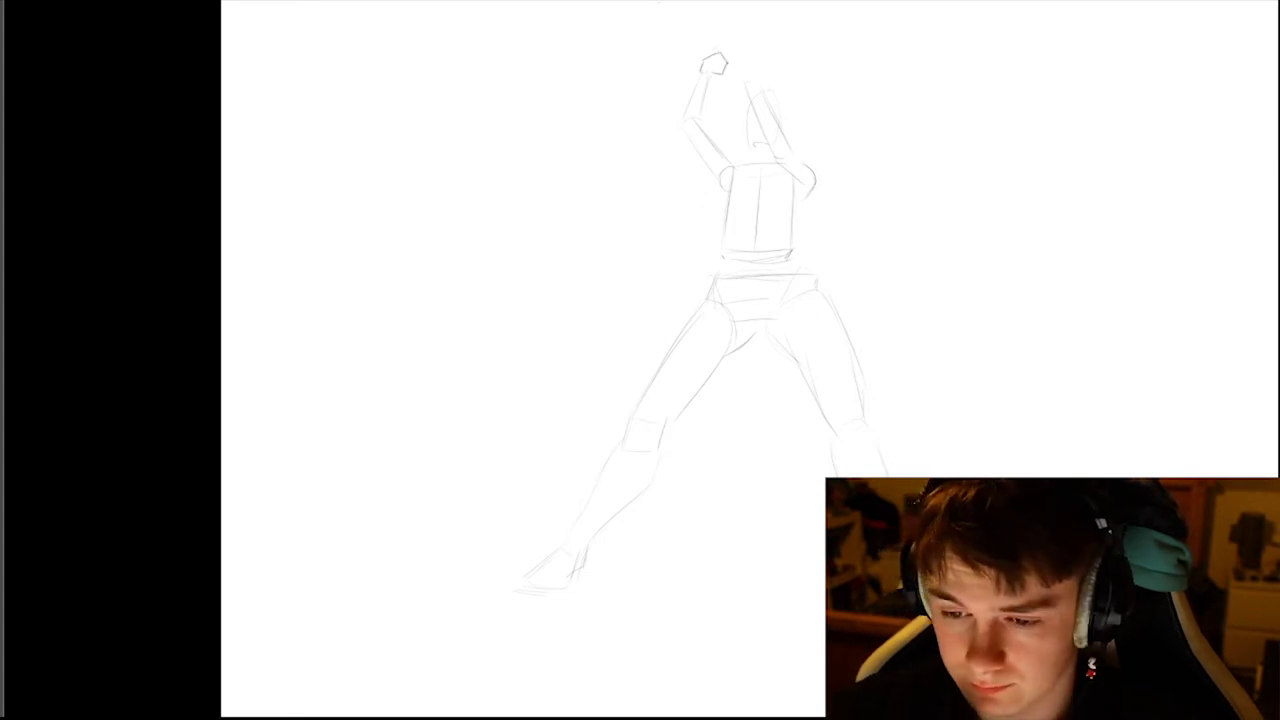
- Draw a long, slightly curved sword running diagonally from above the raised fist, across the head and past the far shoulder
left_click_drag(730, 78, 915, 285)
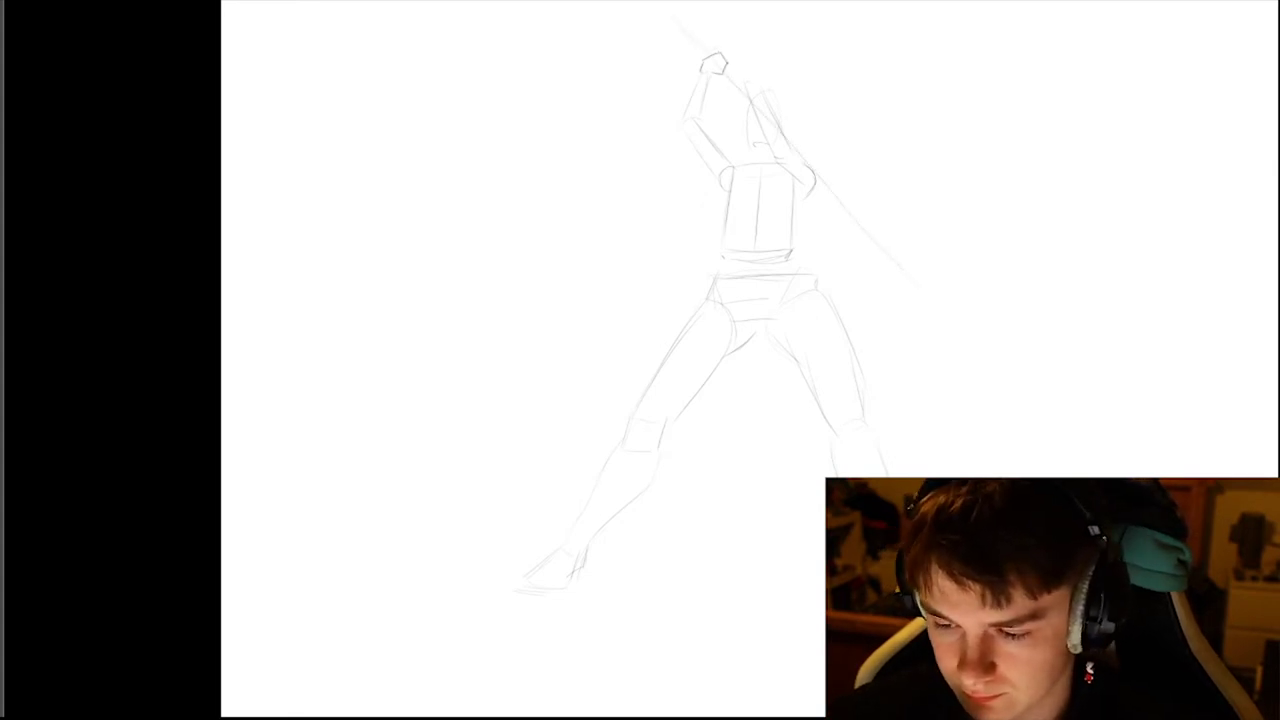
left_click_drag(862, 228, 938, 296)
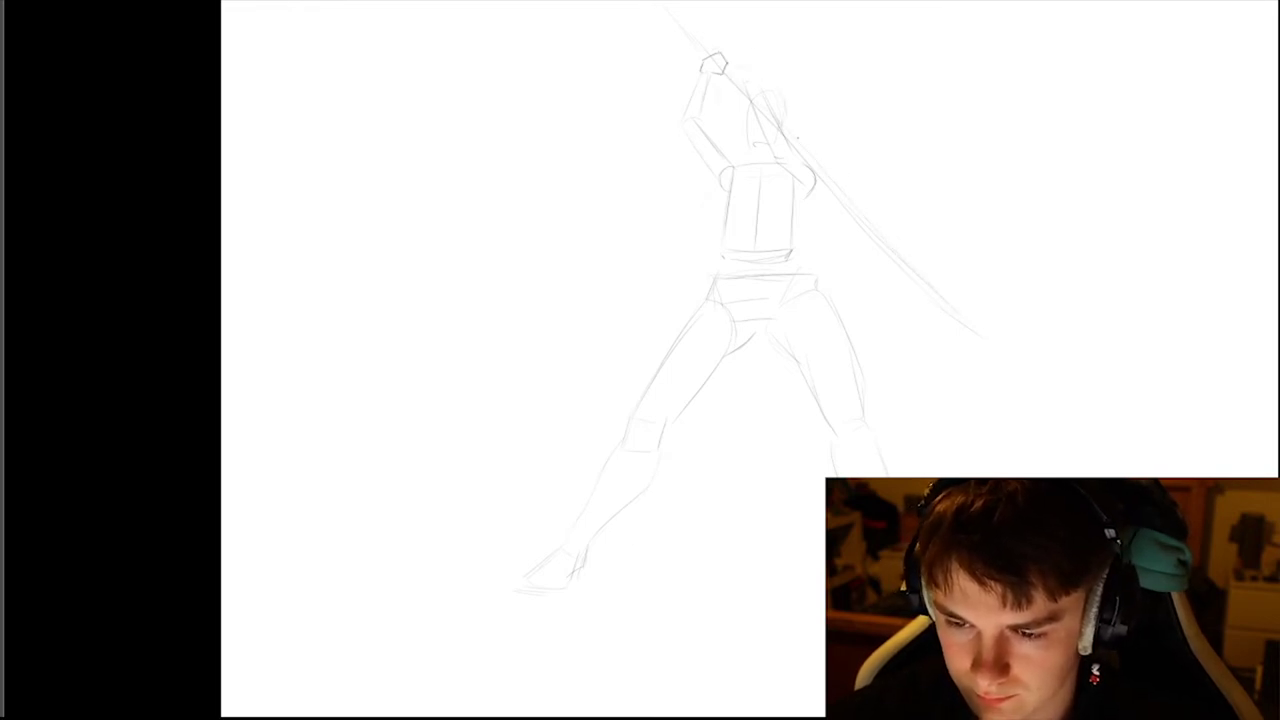
- Start a new figure on a blank layer with a curved, side-view torso and an oval head with crossed face guide lines
key("Tab")
left_click(8, 287)
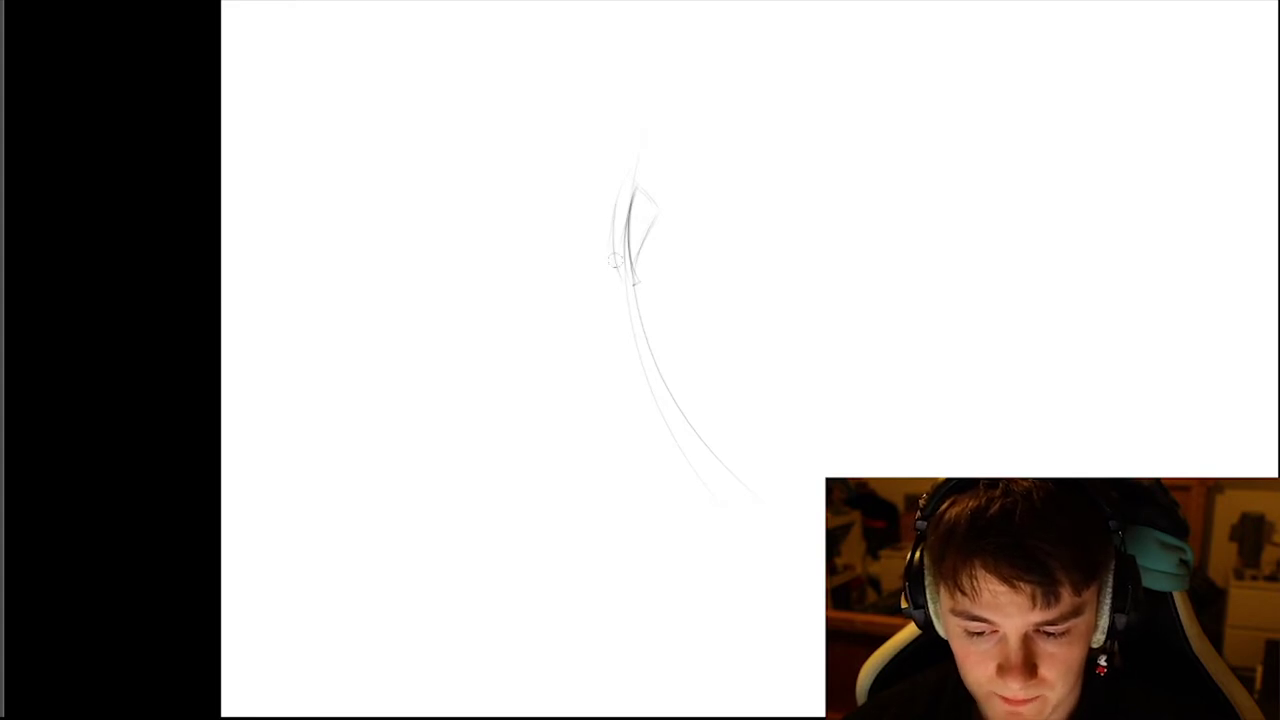
left_click_drag(621, 225, 631, 280)
left_click_drag(622, 182, 624, 288)
left_click_drag(624, 181, 660, 205)
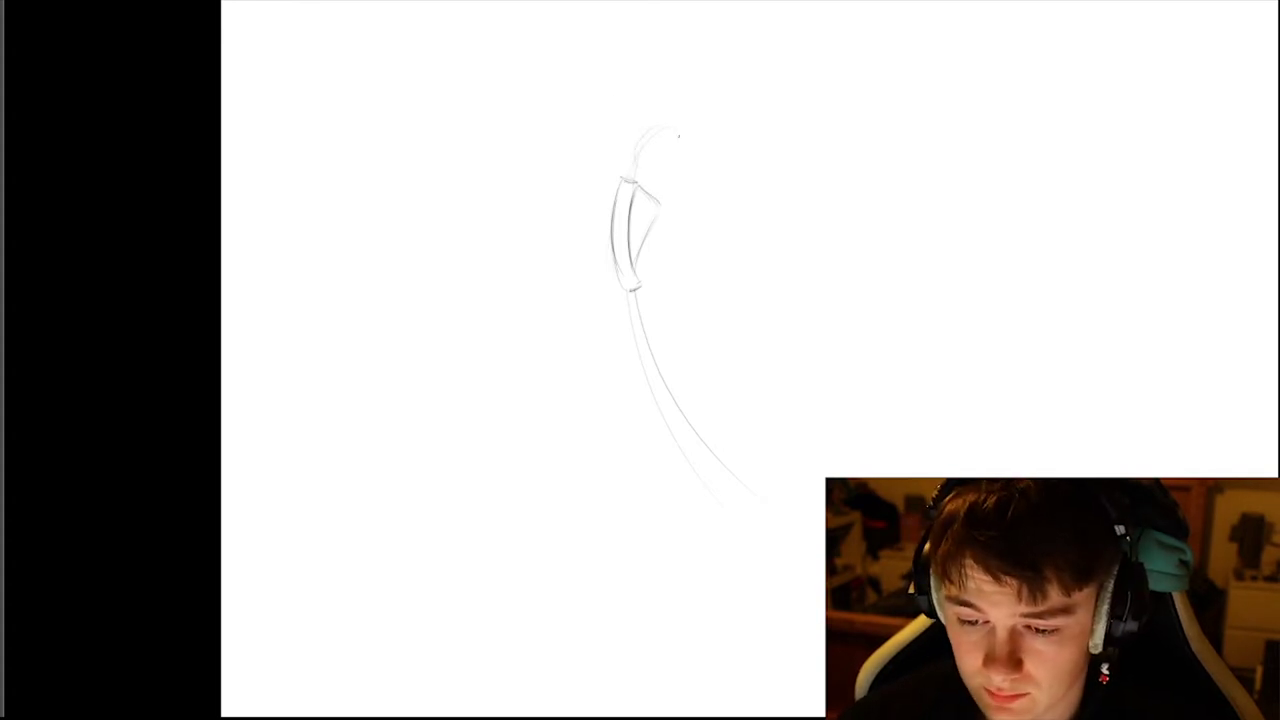
left_click_drag(677, 148, 664, 175)
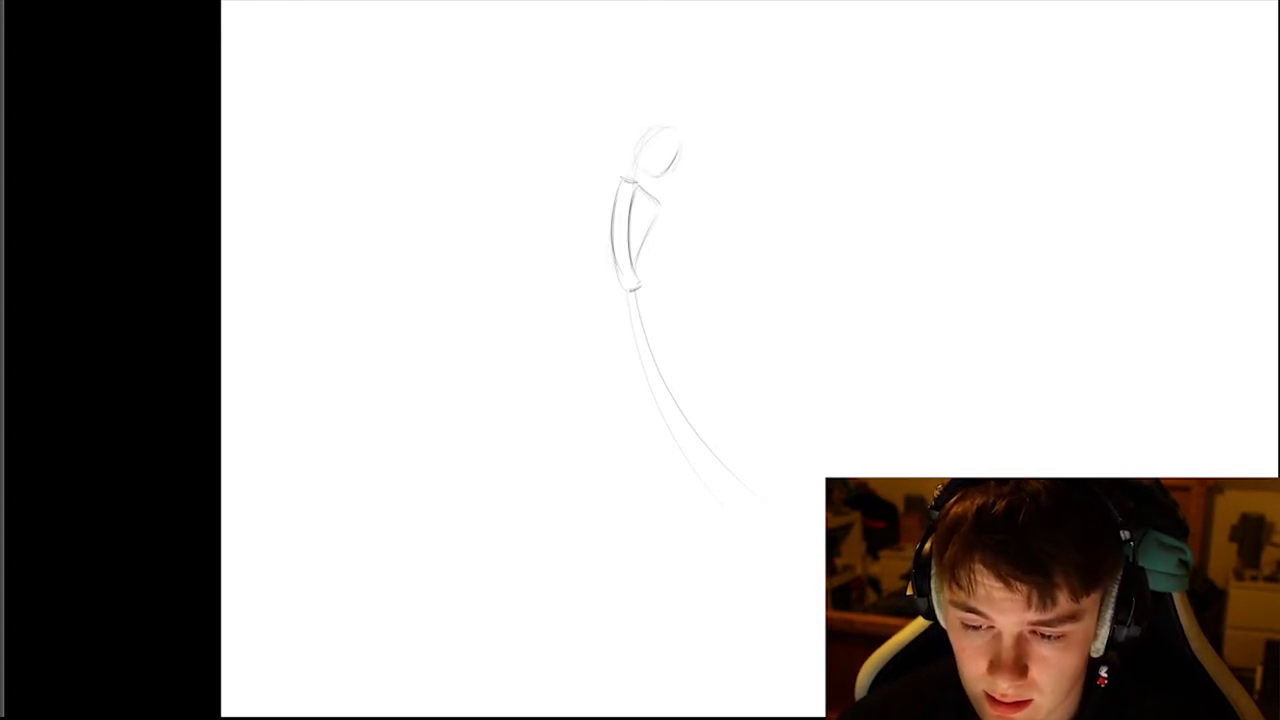
mouse_move(672, 130)
left_mouse_down()
mouse_move(654, 162)
mouse_move(668, 153)
left_mouse_up()
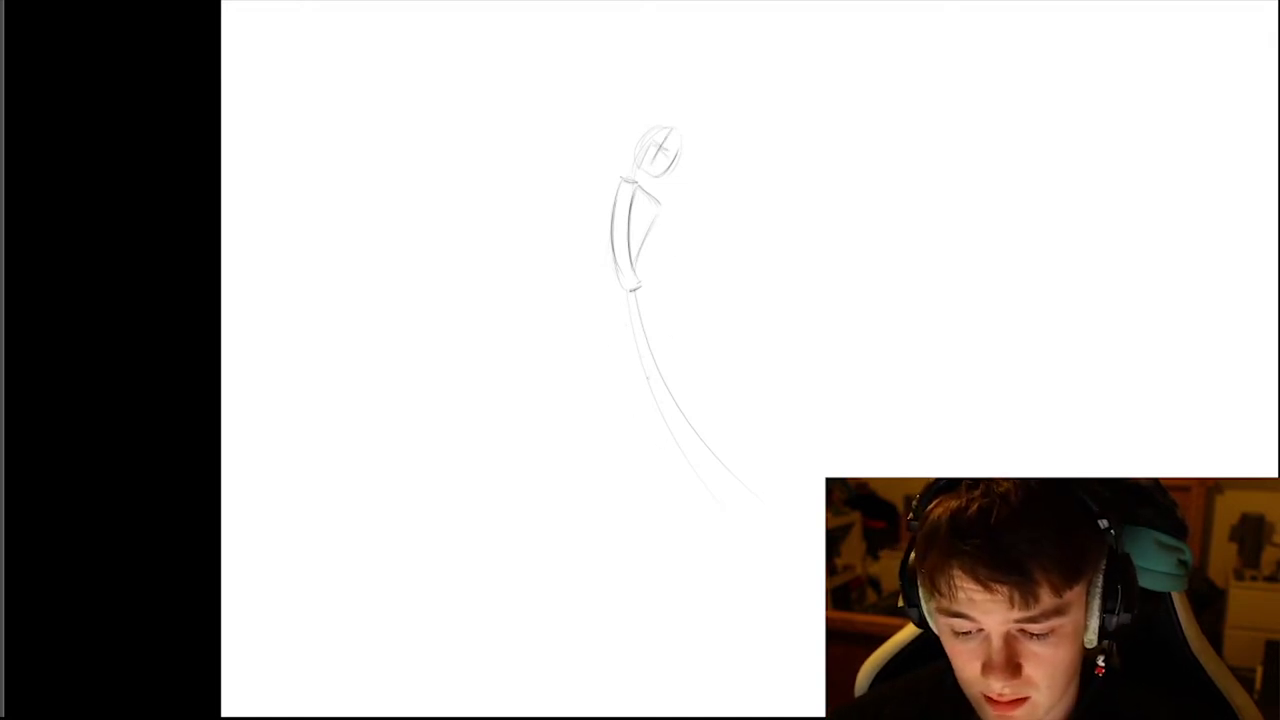
- Sketch the hip and the trailing leg's thigh and calf along the curved action line below the torso
mouse_move(622, 303)
left_mouse_down()
mouse_move(671, 405)
mouse_move(684, 404)
mouse_move(667, 307)
mouse_move(661, 331)
left_mouse_up()
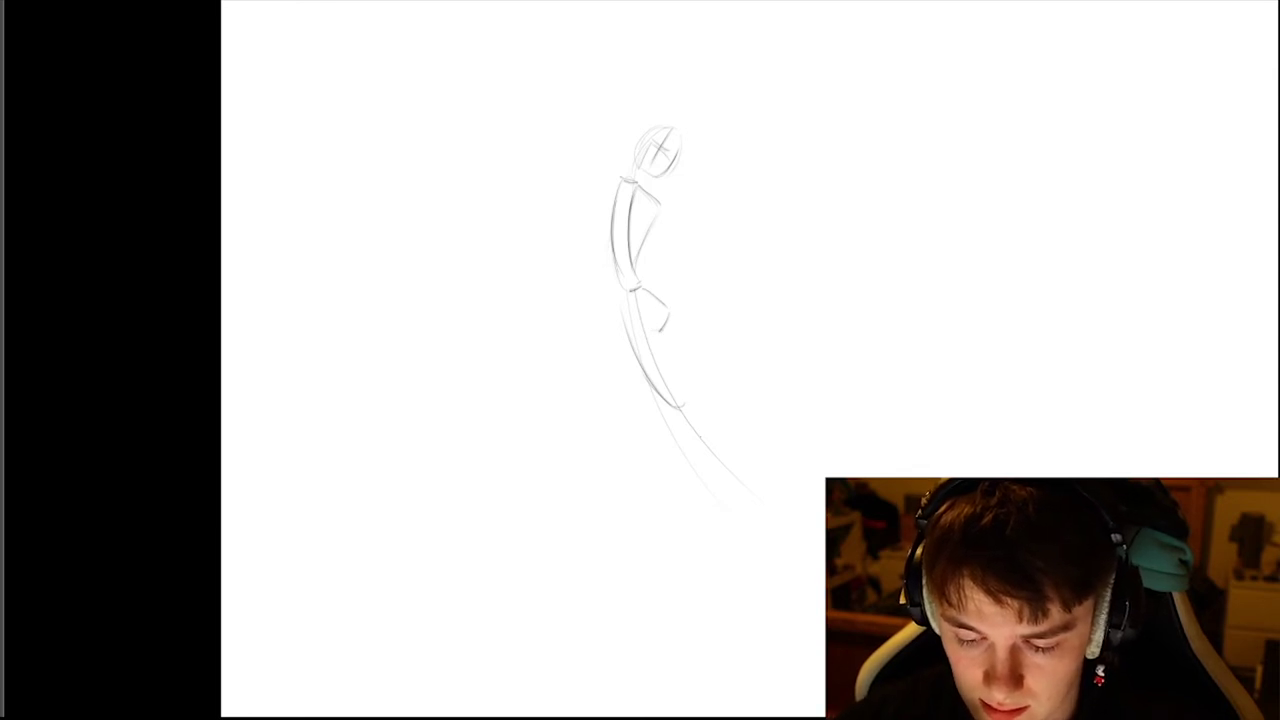
left_click_drag(700, 430, 740, 480)
left_click_drag(696, 401, 740, 462)
left_click_drag(672, 342, 688, 390)
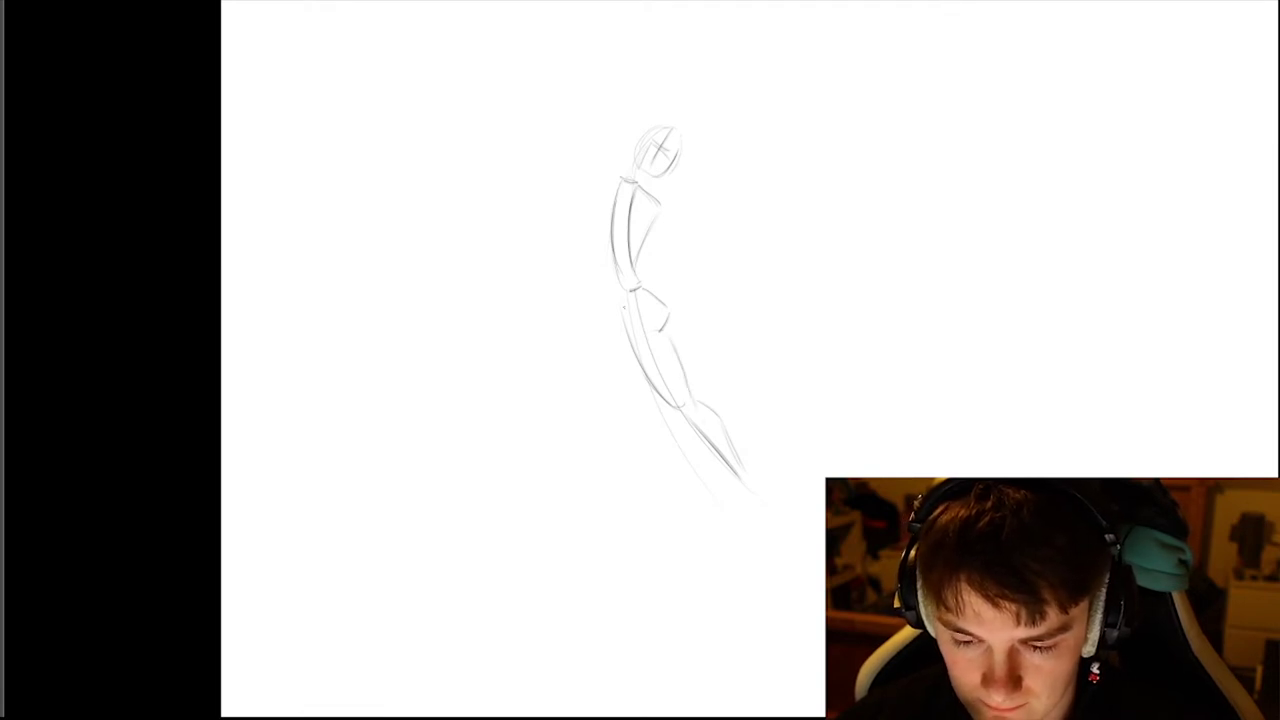
- Sketch the front leg lifted with a sharply bent knee, the shin hanging down to a pointed foot, and the thigh's underside
left_click_drag(612, 274, 562, 256)
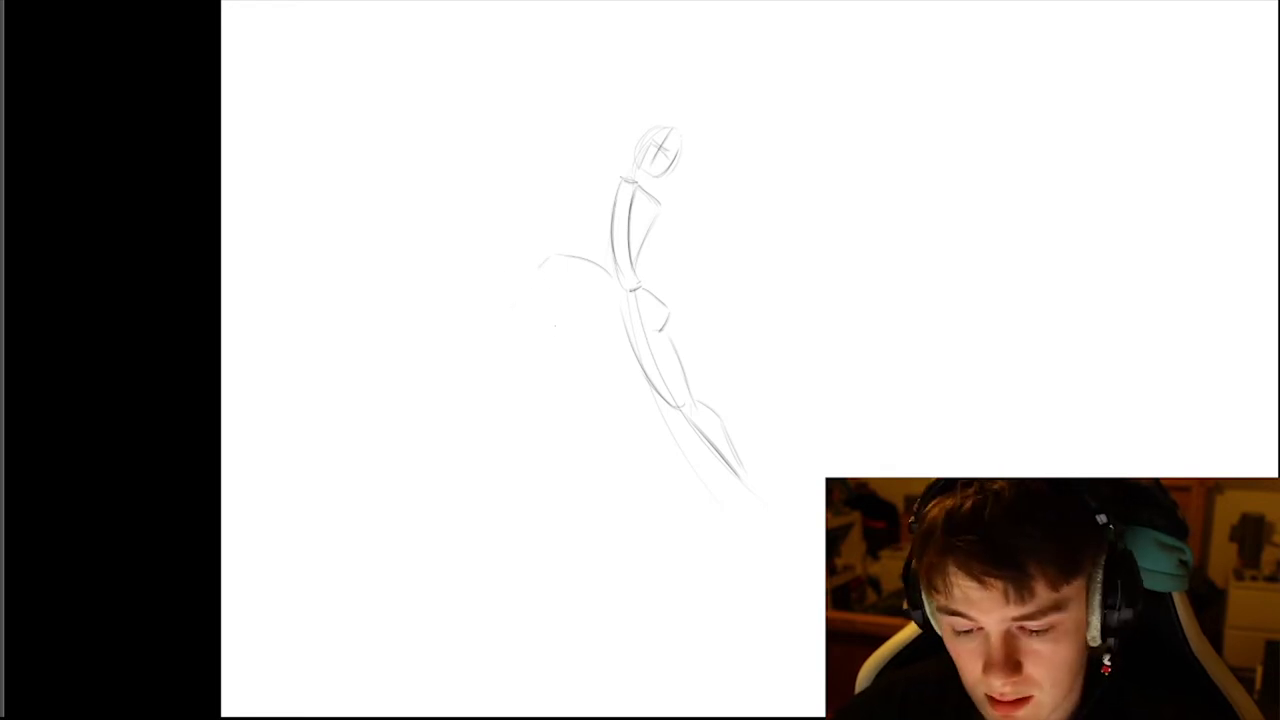
left_click_drag(539, 268, 556, 372)
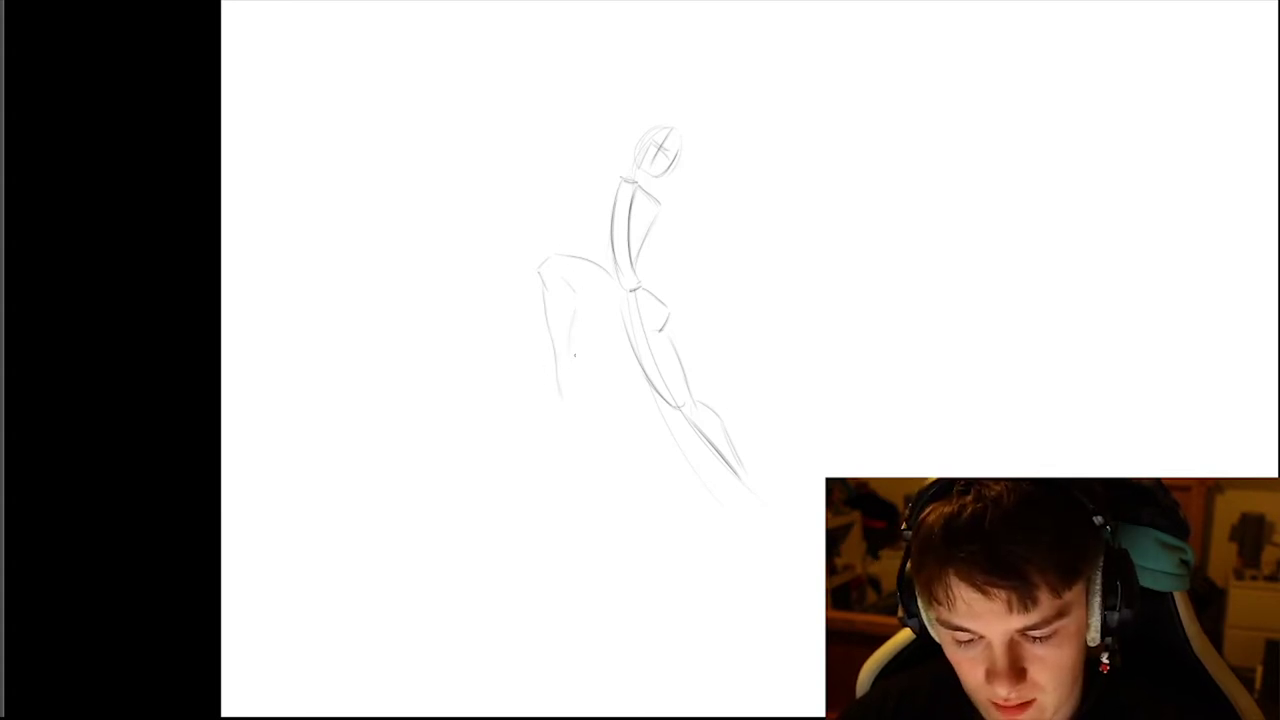
left_click_drag(578, 372, 574, 412)
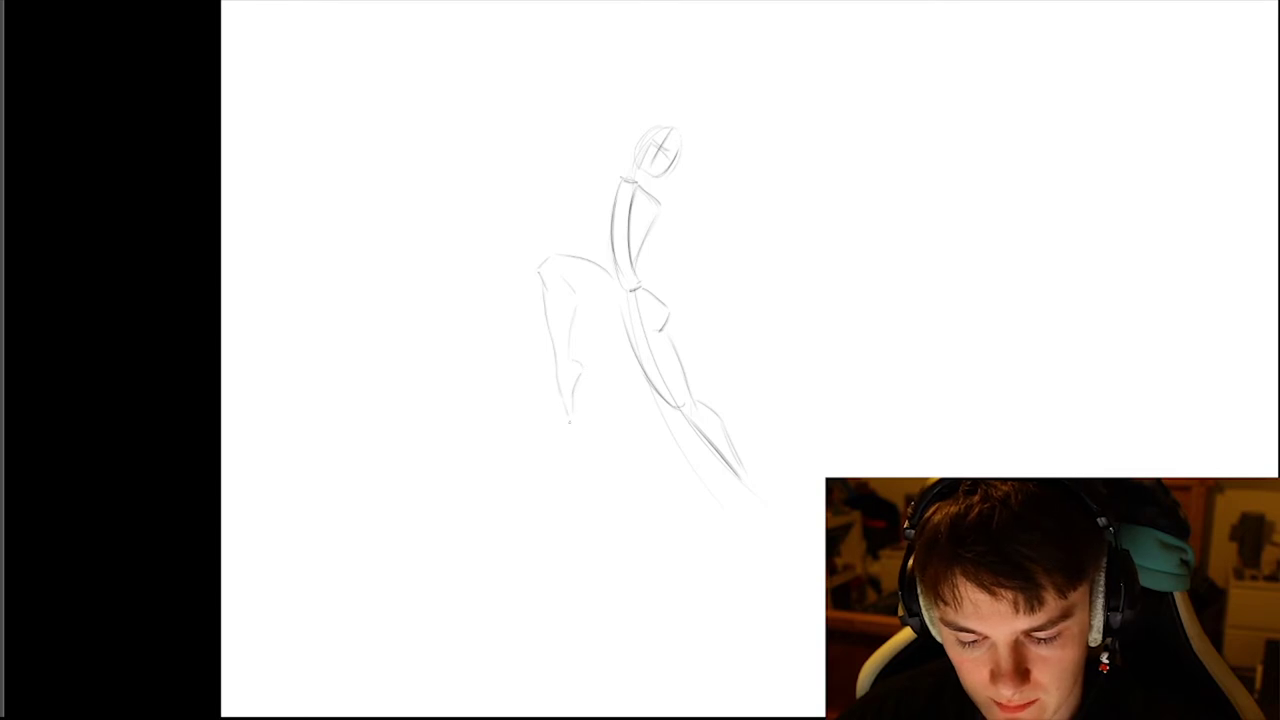
left_click_drag(586, 312, 622, 331)
key("ctrl+z")
key("ctrl+z")
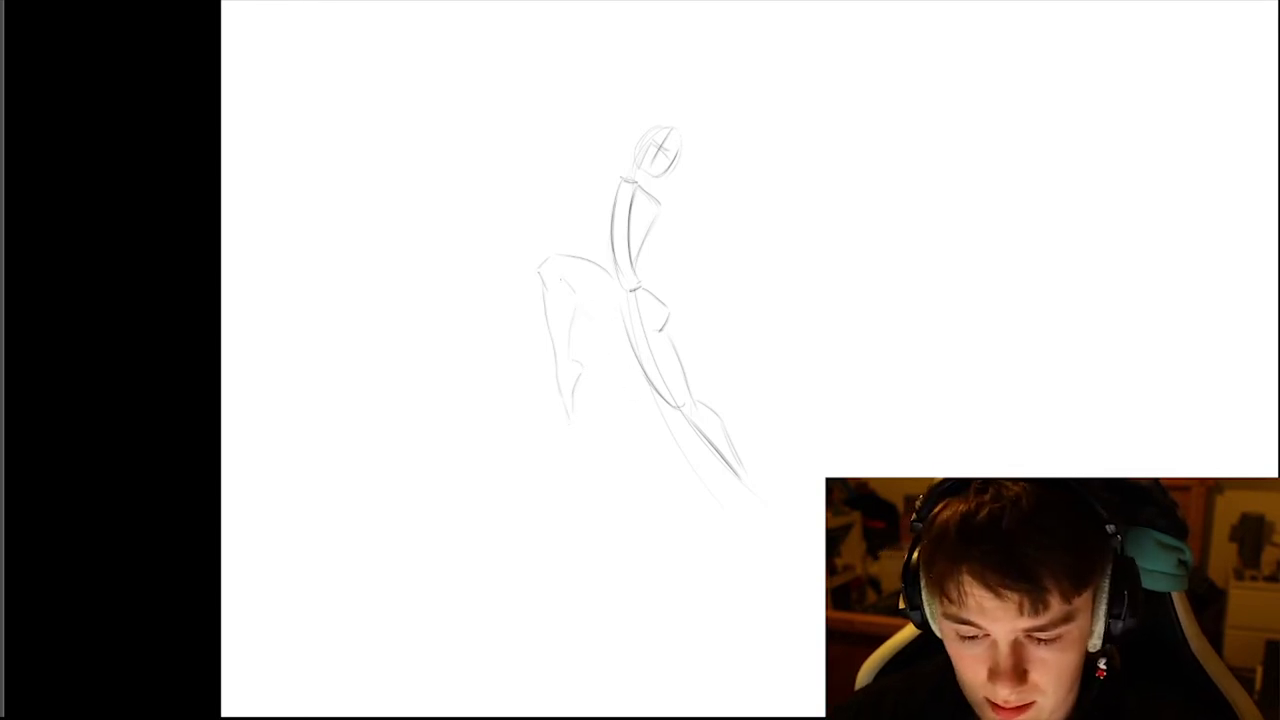
left_click_drag(562, 275, 615, 329)
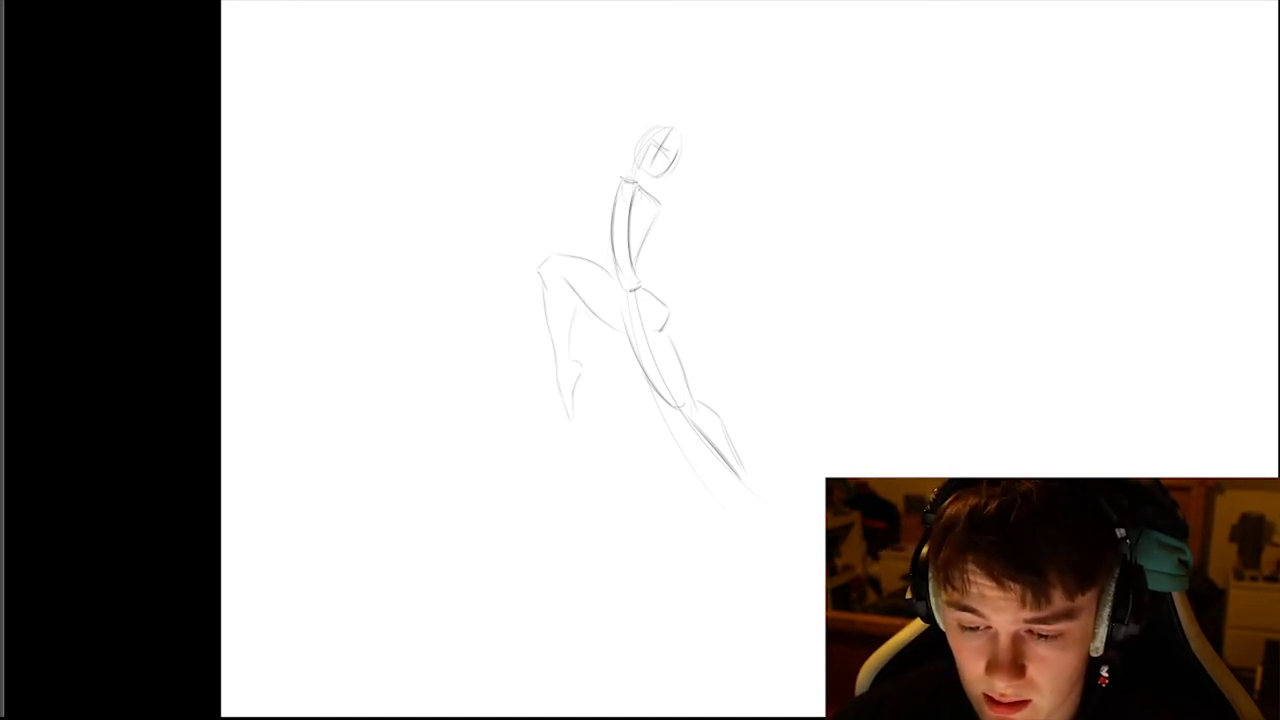
- Sketch the near arm with circles at shoulder and elbow, the forearm bending back to a hand at the waist
mouse_move(624, 184)
left_mouse_down()
mouse_move(656, 252)
mouse_move(671, 250)
left_mouse_up()
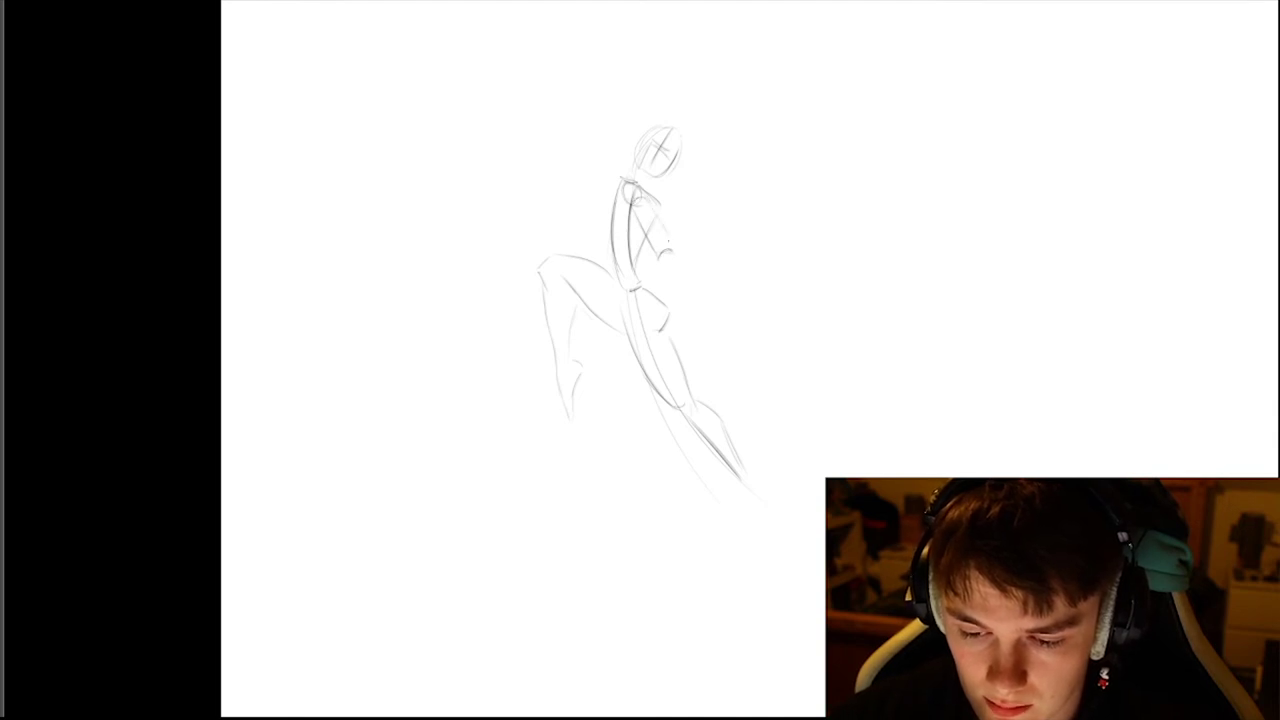
left_click_drag(649, 204, 670, 270)
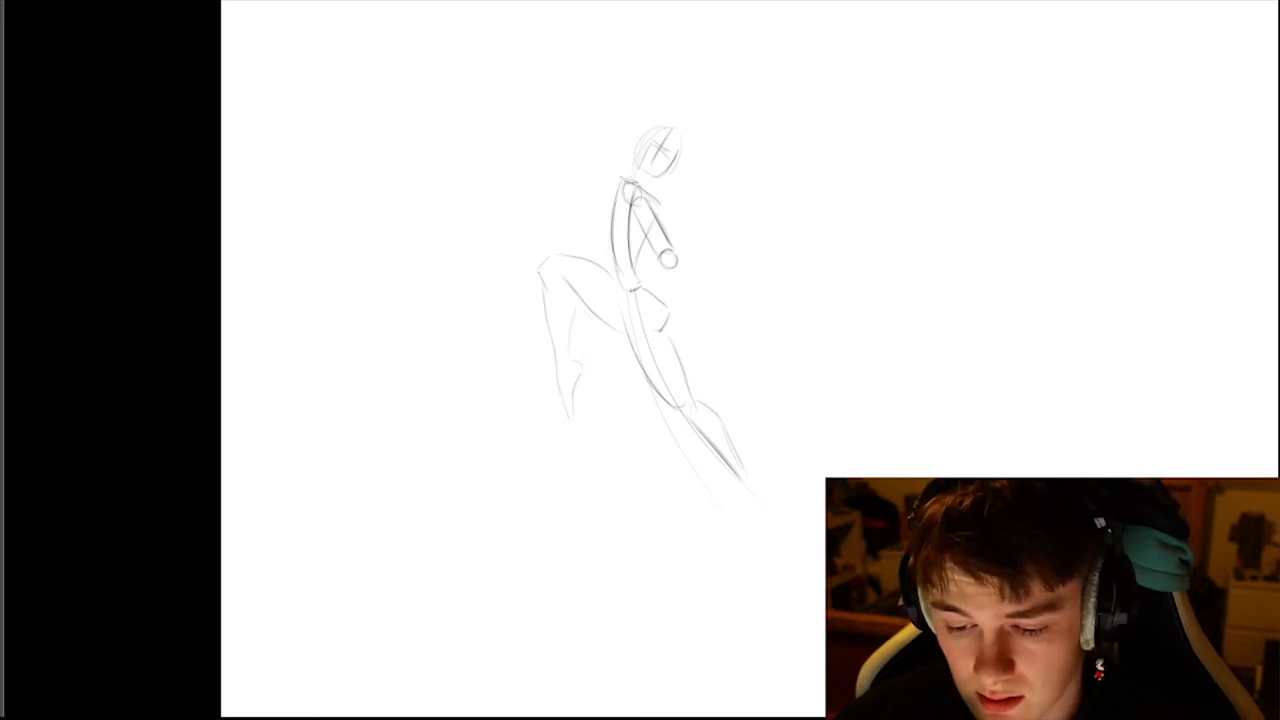
key("ctrl+z")
key("ctrl+z")
key("ctrl+z")
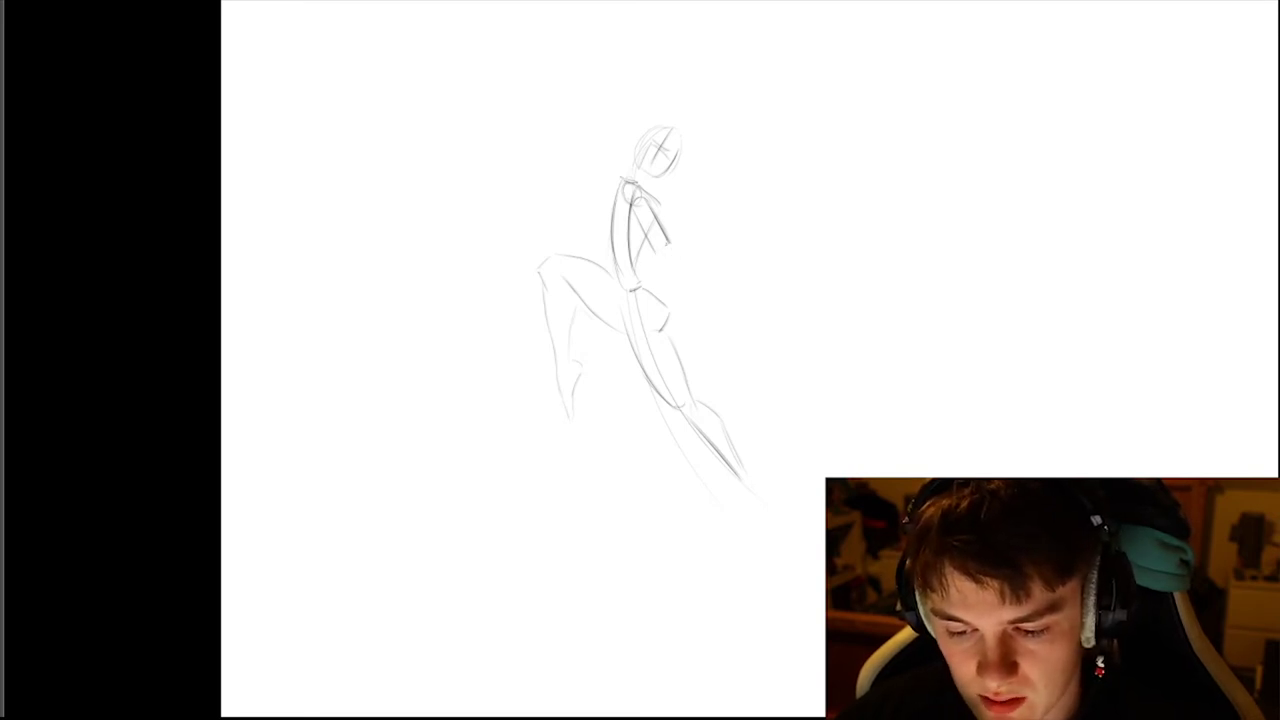
mouse_move(665, 244)
left_mouse_down()
mouse_move(633, 295)
mouse_move(646, 307)
left_mouse_up()
left_click_drag(677, 258, 652, 298)
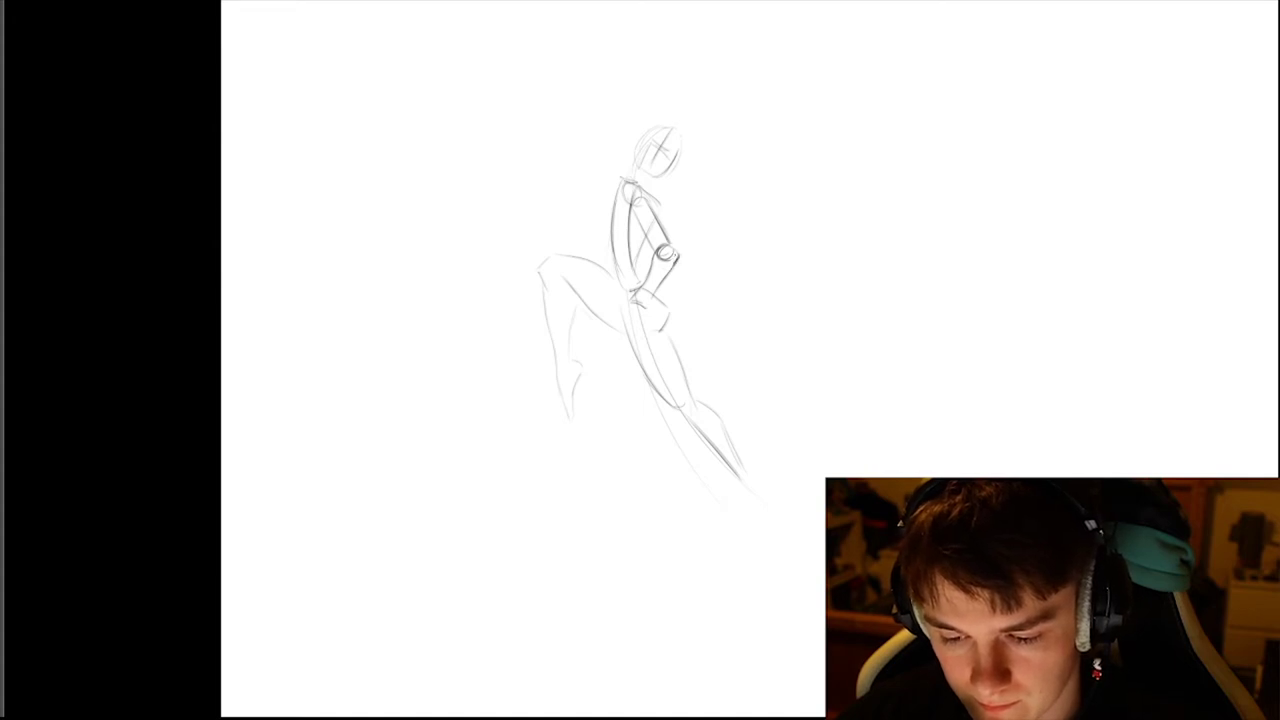
left_click_drag(678, 256, 665, 277)
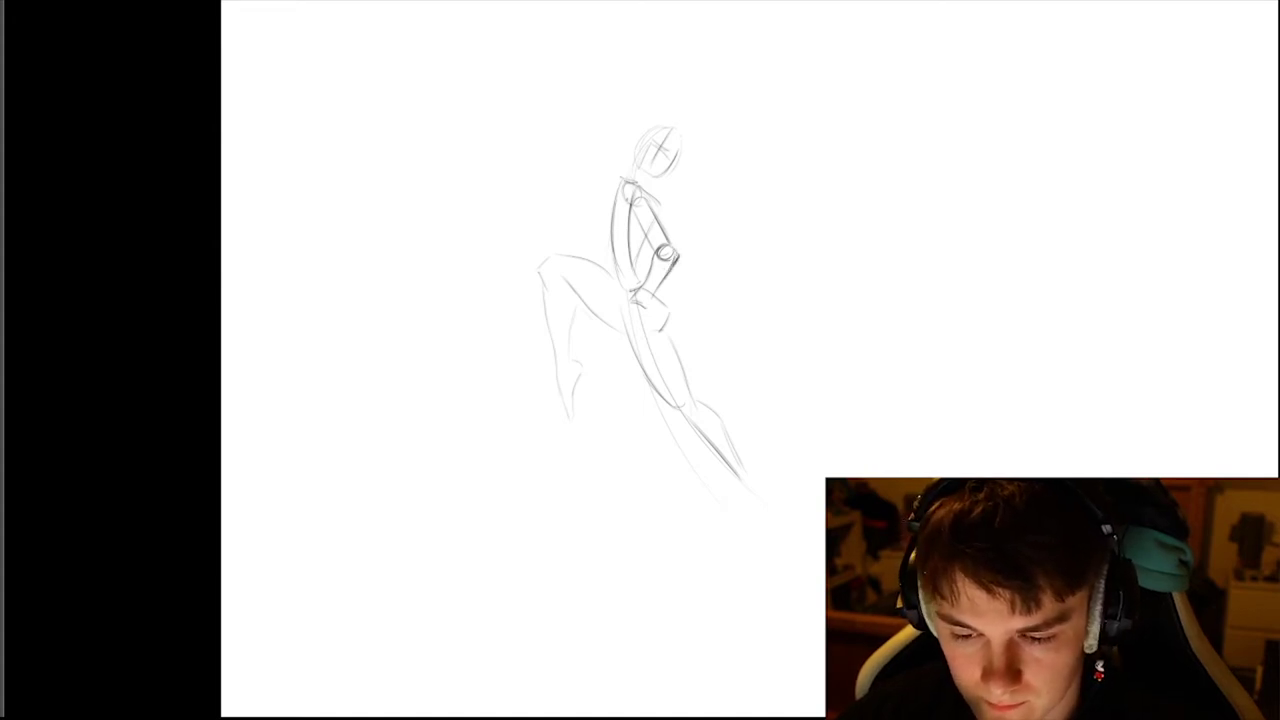
- Darken the near shoulder's circle and sketch a small polygonal fist behind the head
left_click_drag(626, 184, 638, 203)
key("ctrl+shift+z")
key("ctrl+shift+z")
key("ctrl+shift+z")
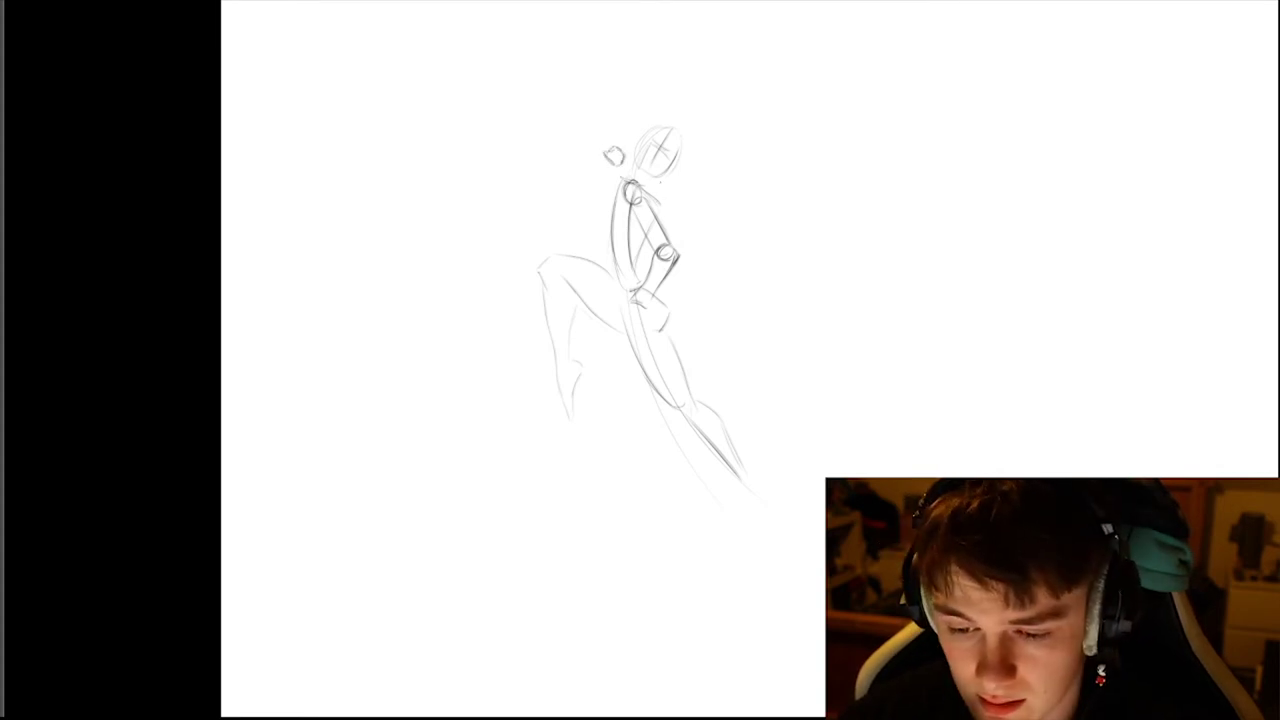
- Draw the front of the neck and strengthen the guide lines on the face
left_click_drag(657, 177, 650, 195)
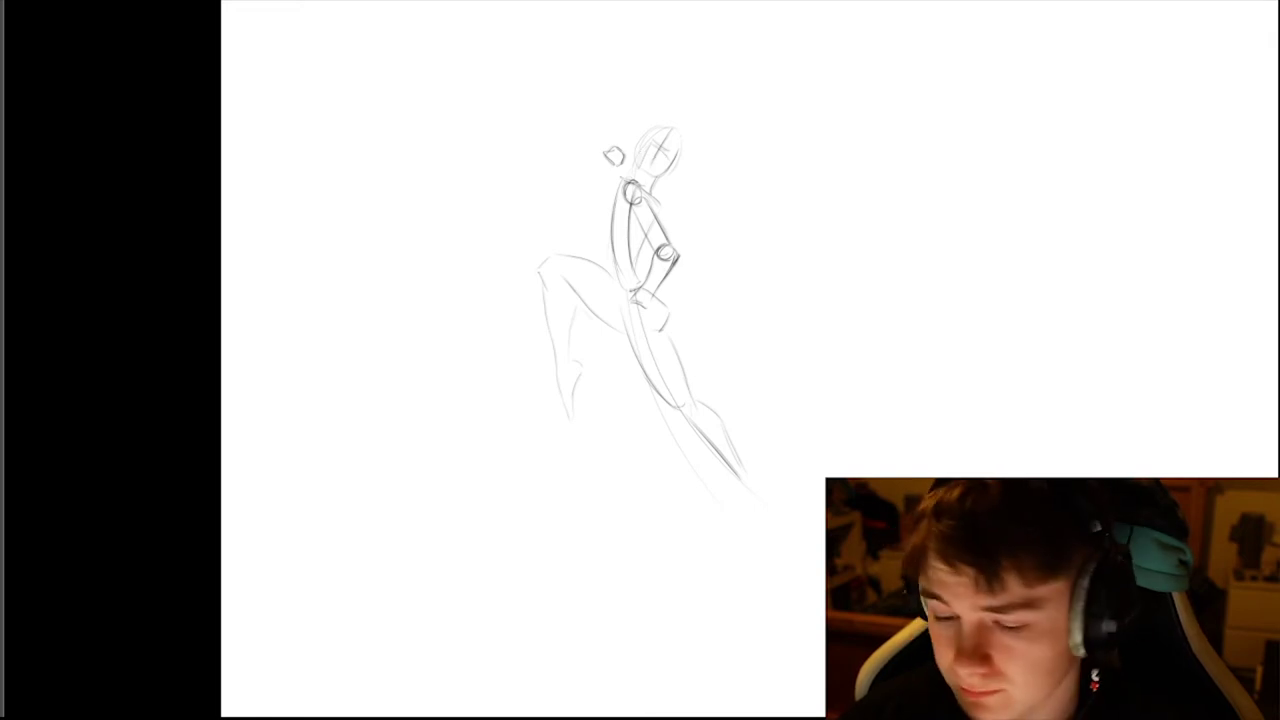
left_click_drag(665, 137, 653, 155)
mouse_move(662, 141)
left_mouse_down()
mouse_move(643, 178)
mouse_move(664, 157)
mouse_move(637, 153)
left_mouse_up()
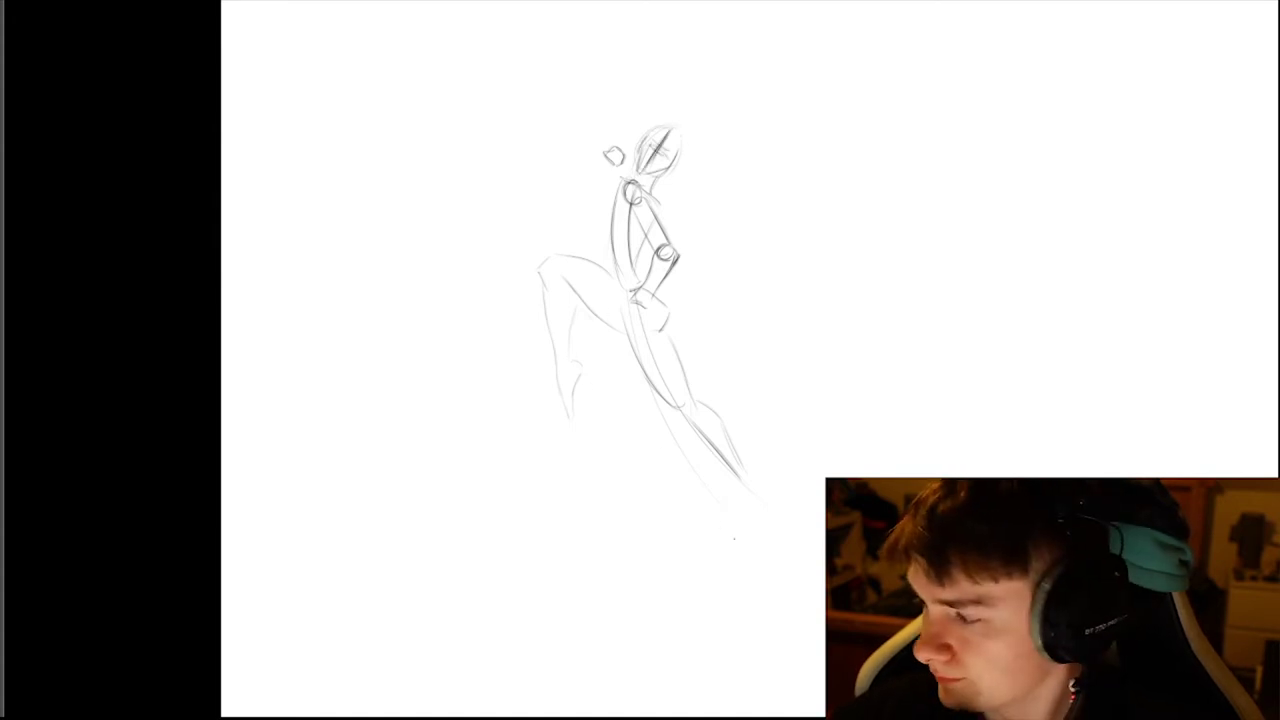
- Sketch the trailing foot on its toes and add the weapon lines: a long curve from the waist hand and a line above the fist
mouse_move(740, 480)
left_mouse_down()
mouse_move(746, 530)
mouse_move(758, 486)
mouse_move(756, 526)
mouse_move(742, 526)
mouse_move(756, 530)
left_mouse_up()
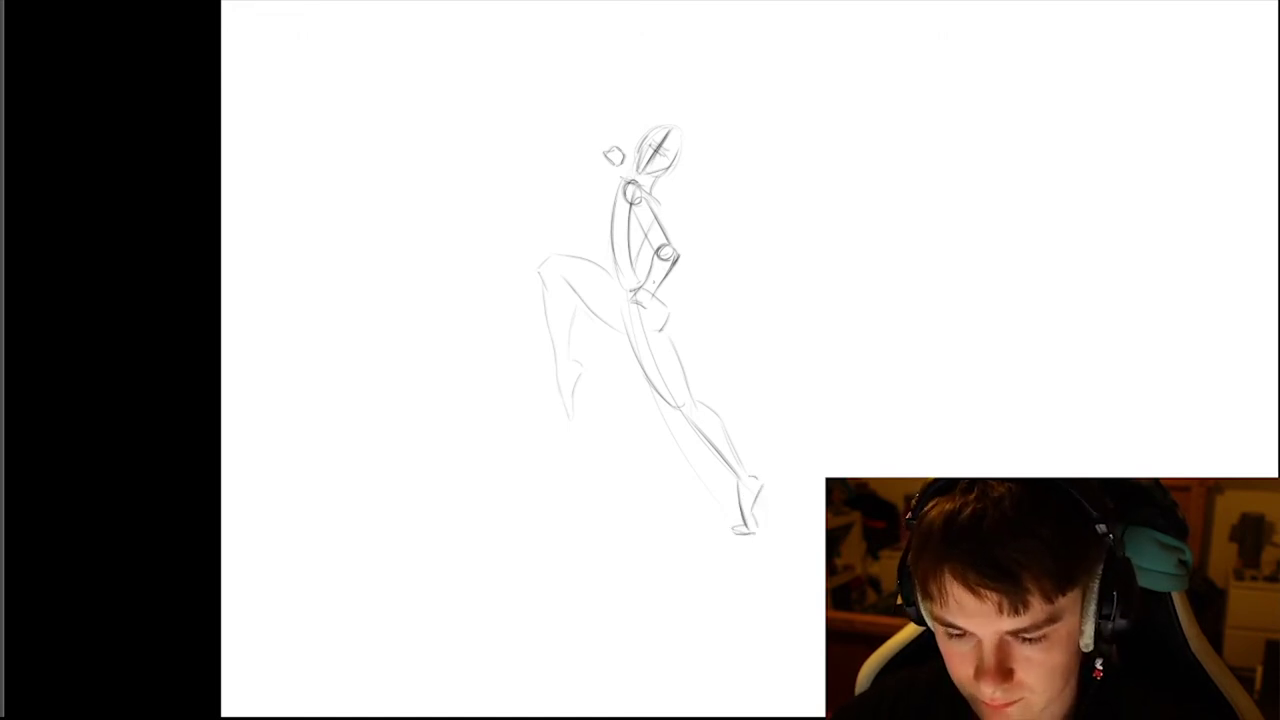
mouse_move(652, 306)
left_mouse_down()
mouse_move(750, 412)
mouse_move(738, 392)
left_mouse_up()
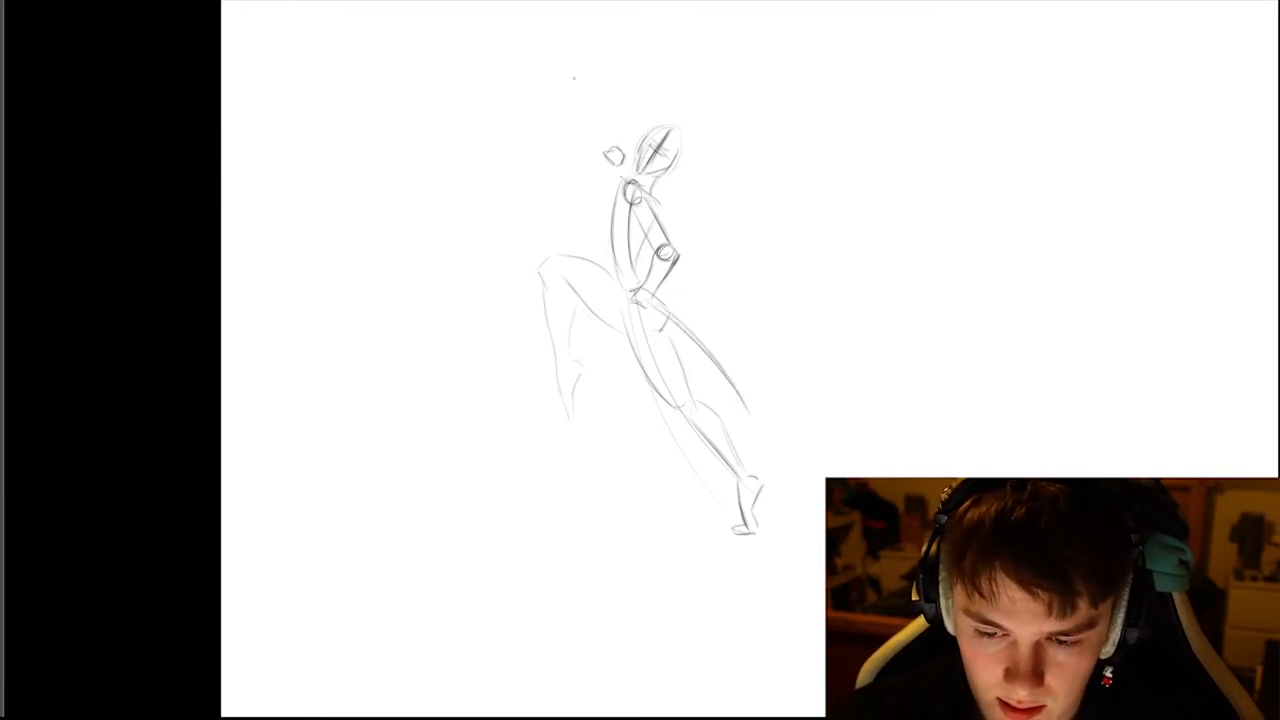
left_click_drag(577, 85, 606, 143)
- Start another figure on a blank layer with a tapered torso, pelvis and legs in a wide stance, undoing the last stray strokes
key("Tab")
left_click(115, 703)
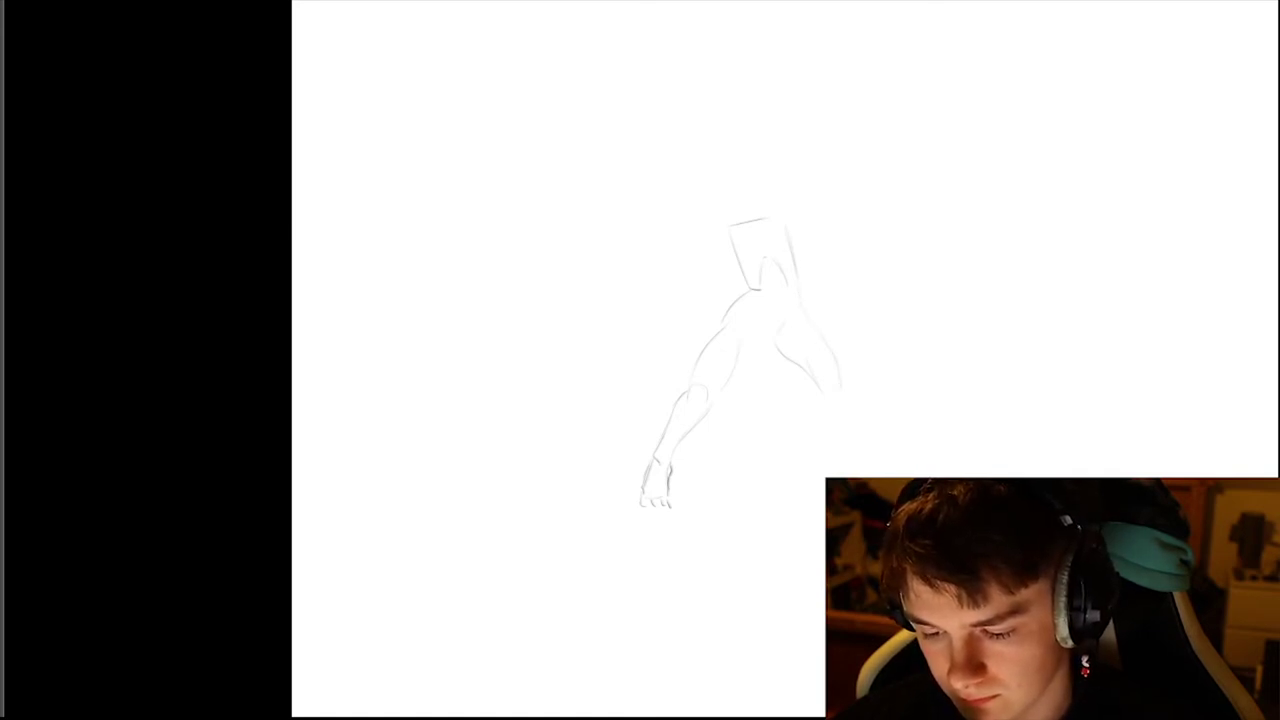
key("ctrl+z")
key("ctrl+z")
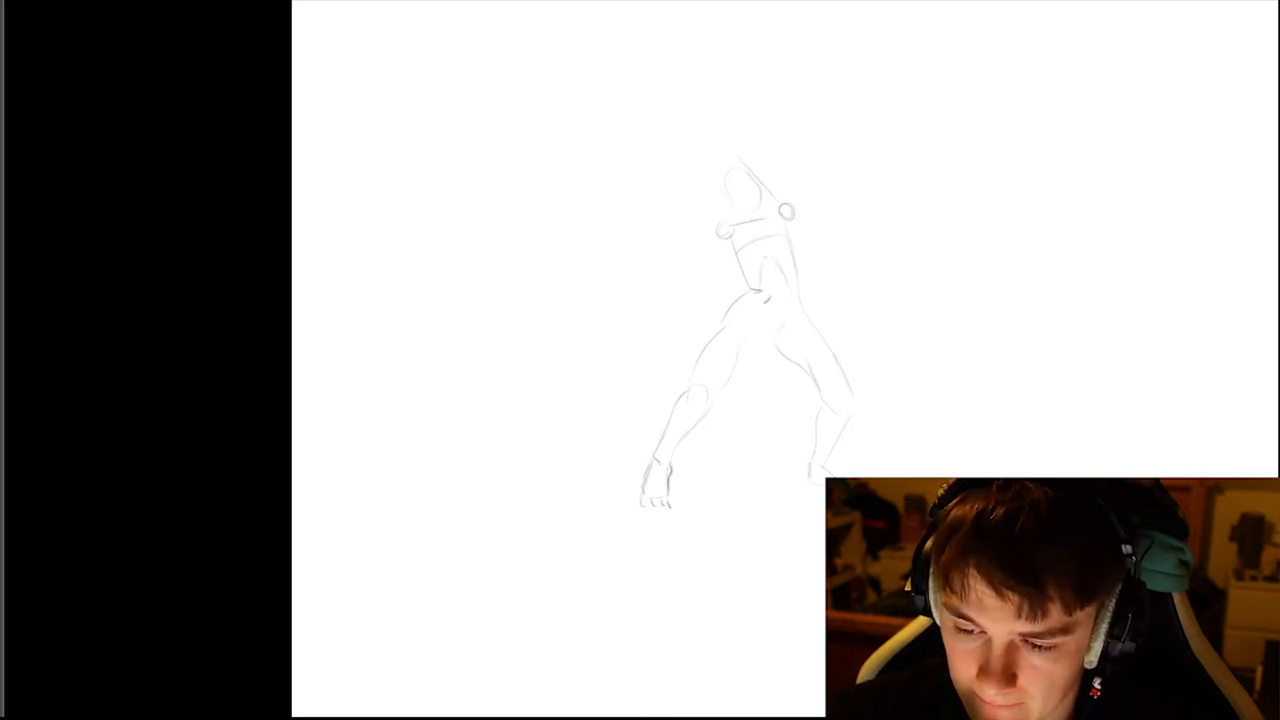
- Sketch one arm arched over the head with jointed elbow and blocked-in hand, and the other bent upward with a small fist
left_click_drag(754, 152, 792, 198)
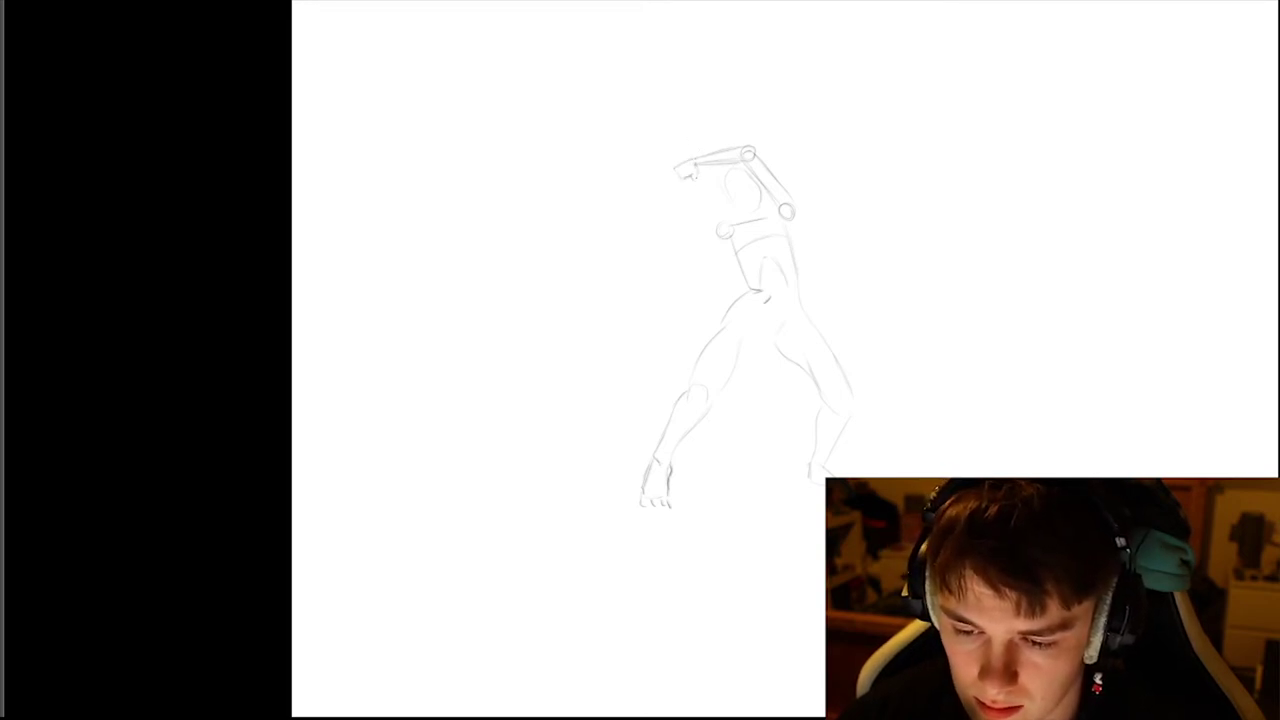
left_click_drag(697, 172, 696, 184)
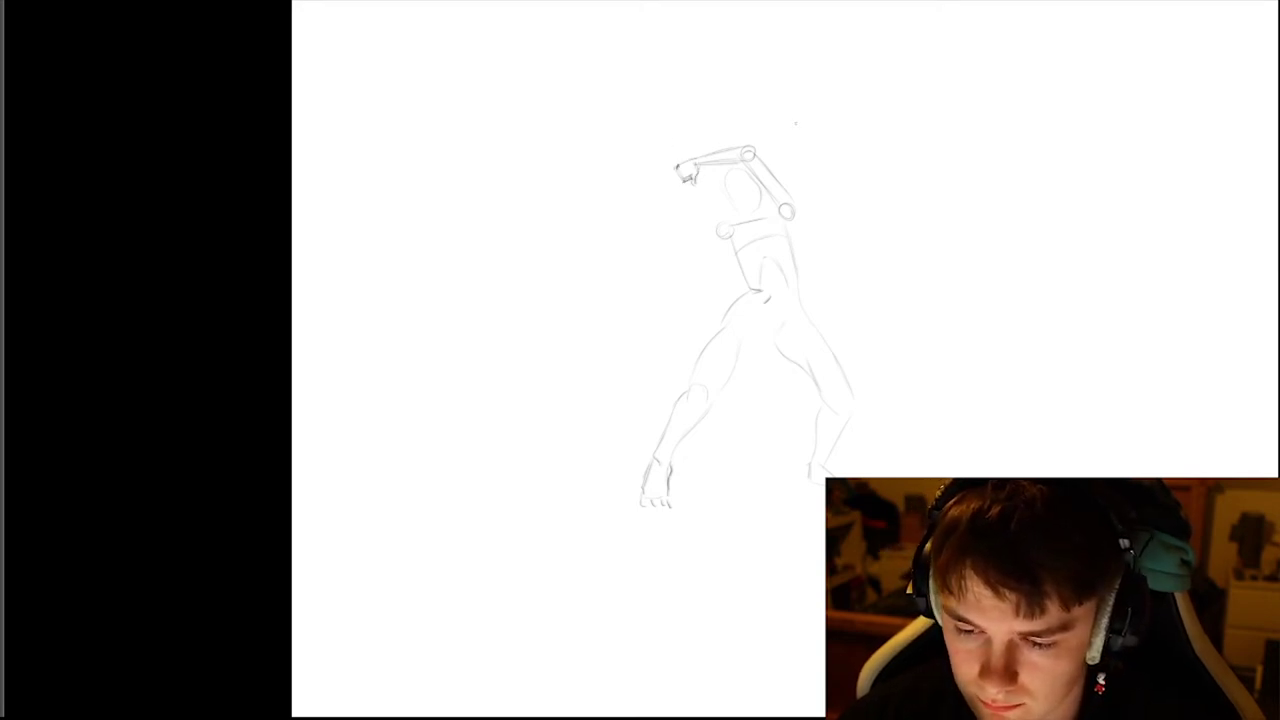
left_click_drag(718, 231, 676, 252)
left_click_drag(682, 204, 692, 214)
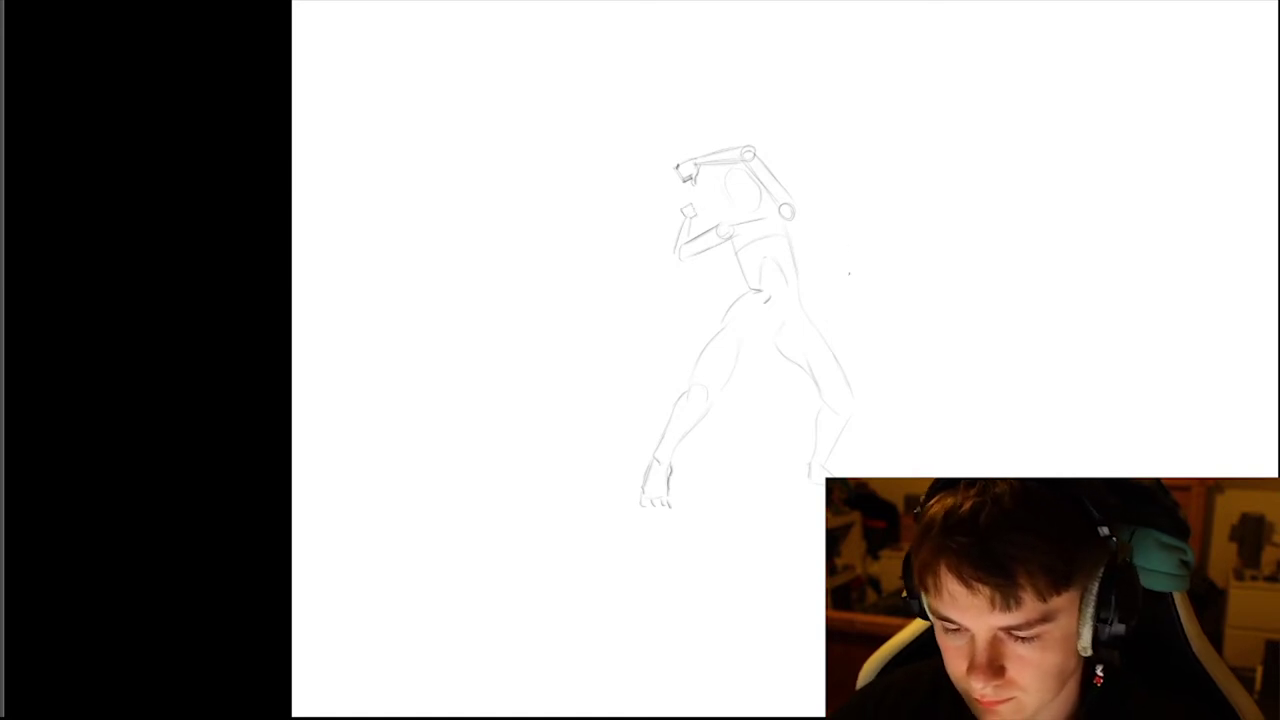
- Draw a sword pointing down through both hands, with a small oval pommel above and a thick curved guard
left_click_drag(688, 190, 710, 326)
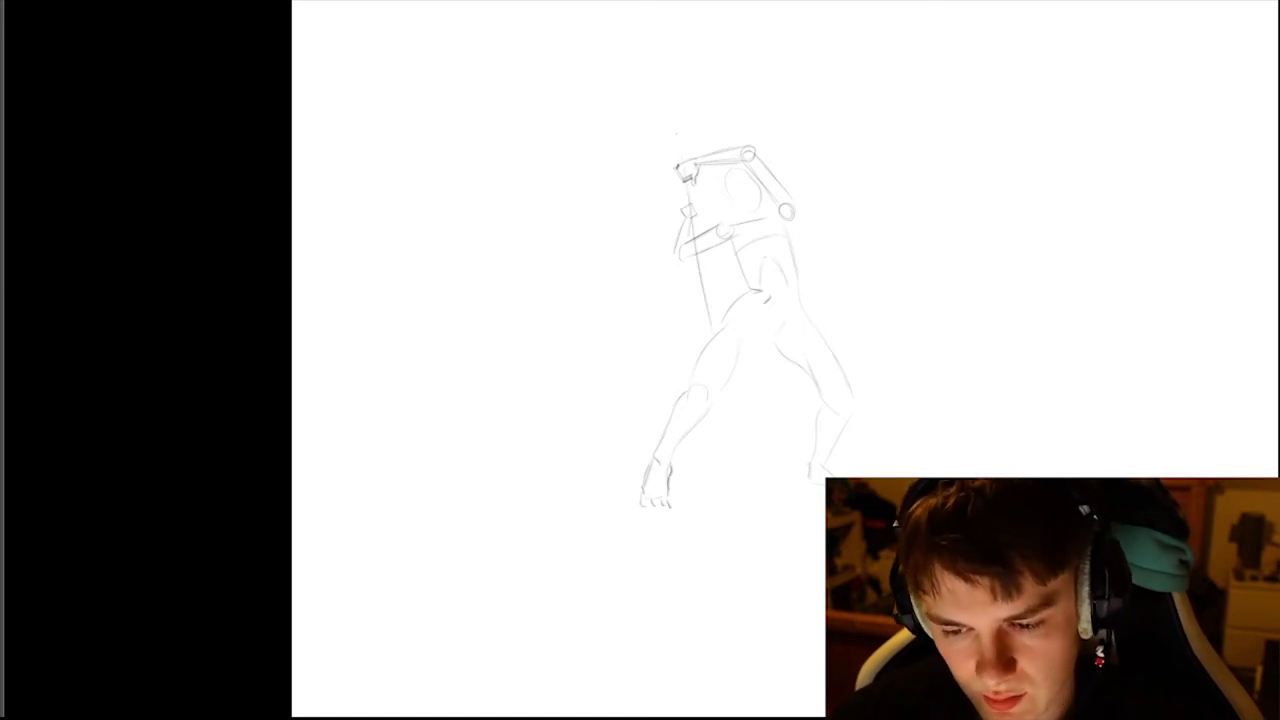
left_click_drag(680, 122, 681, 134)
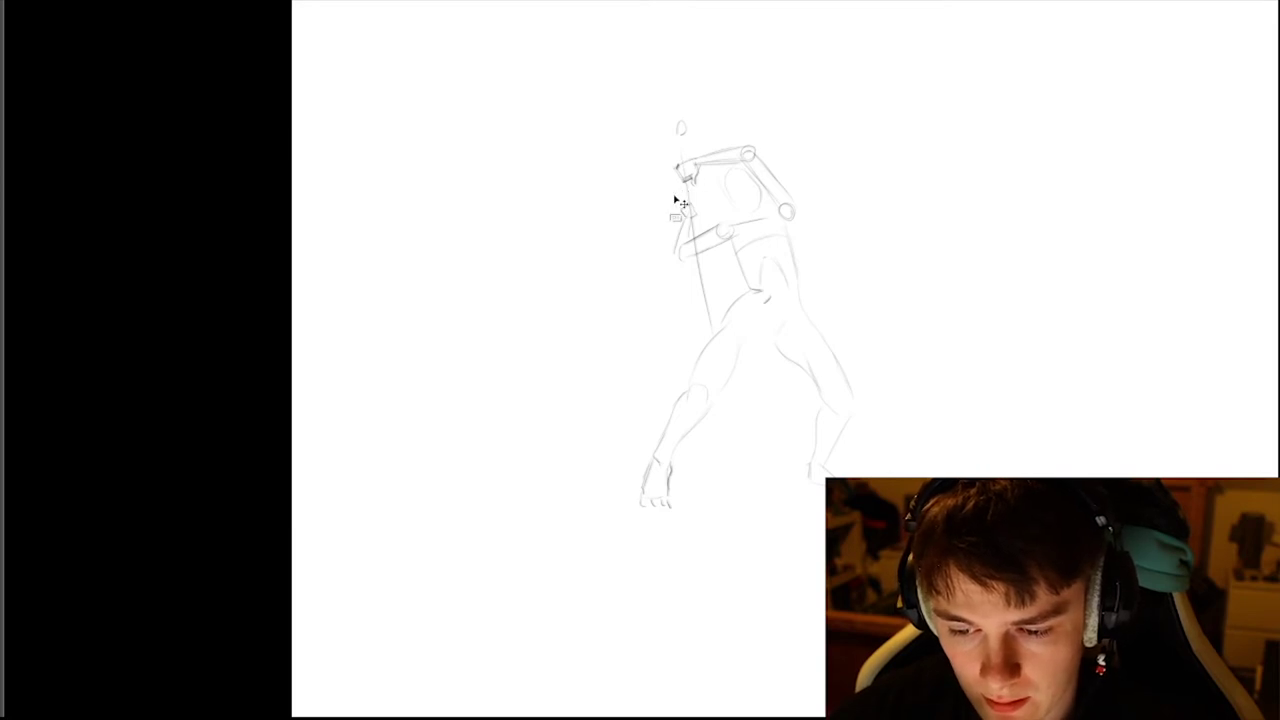
left_click_drag(672, 194, 710, 190)
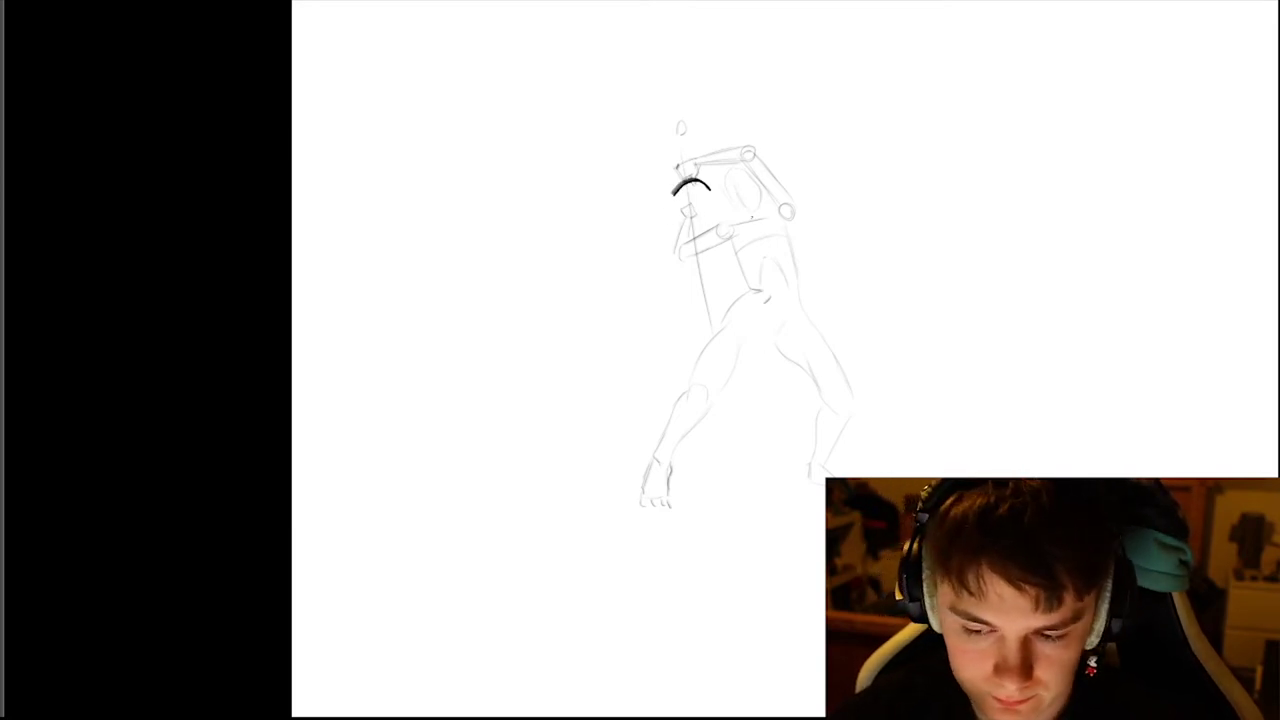
- Sketch a new figure on a blank layer with an arched torso, one arm raised overhead, and both thighs spreading outward
key("Tab")
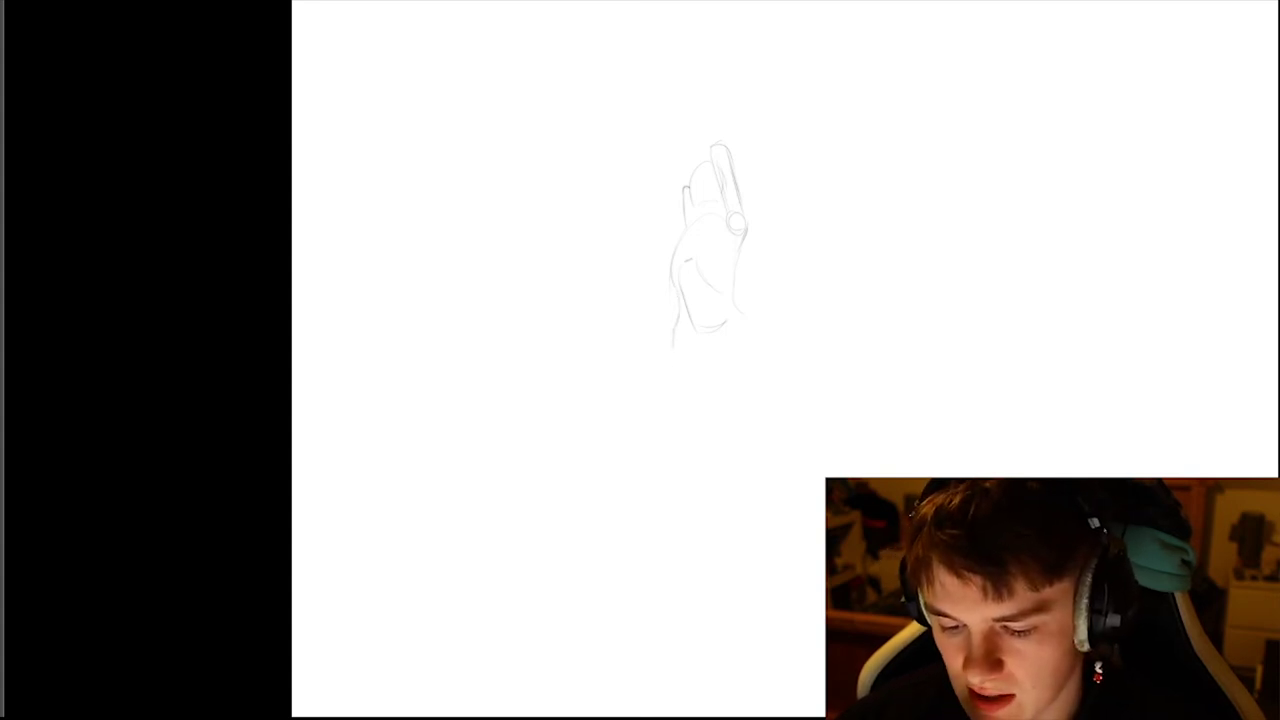
left_click_drag(673, 342, 637, 457)
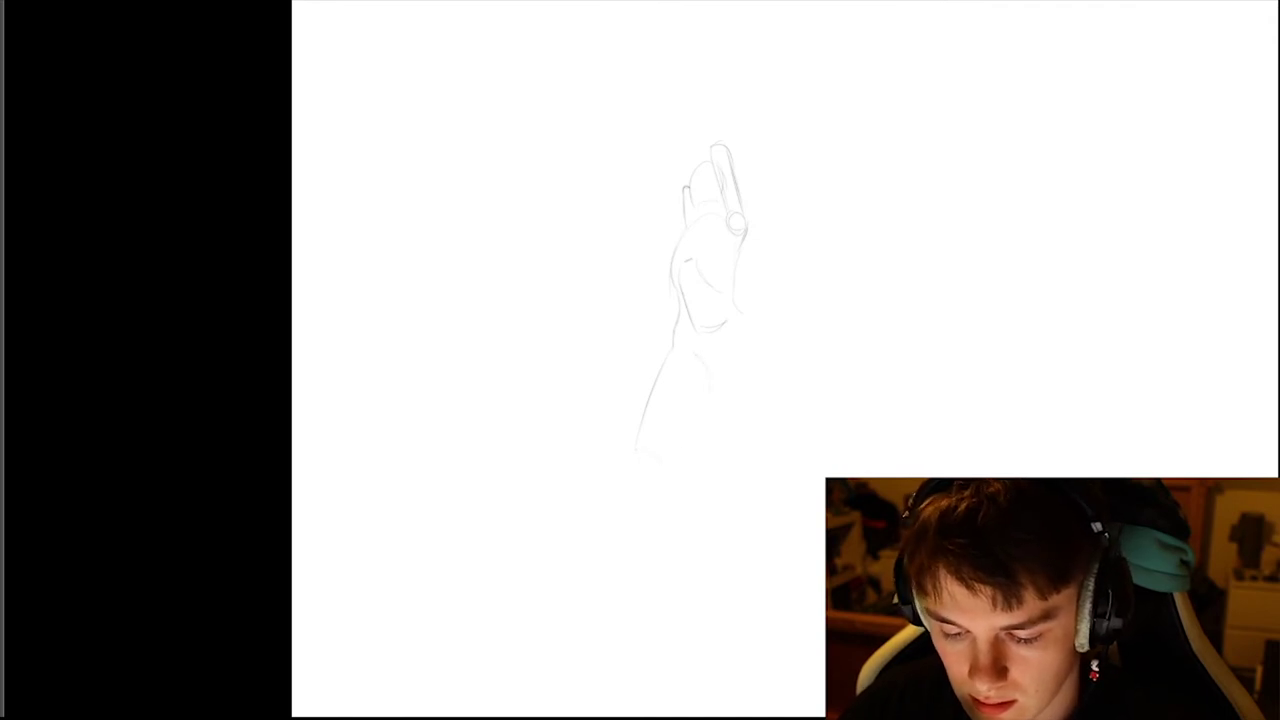
left_click_drag(706, 388, 679, 460)
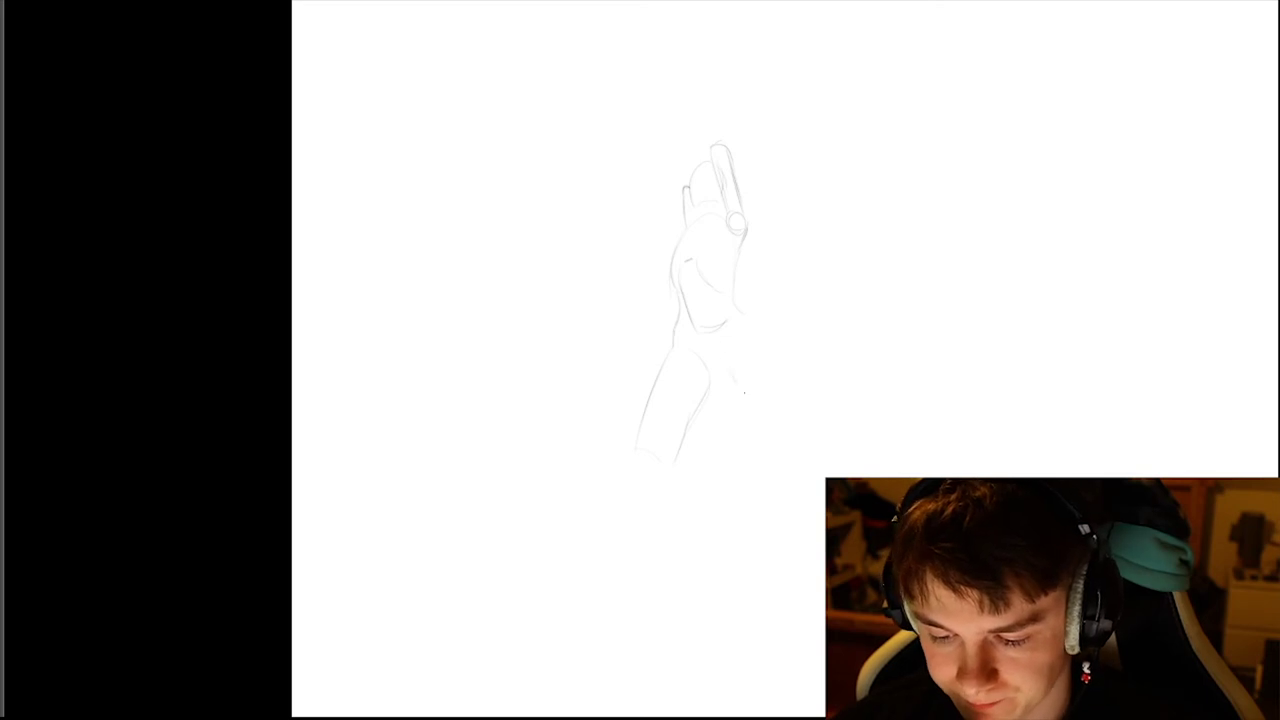
left_click_drag(753, 400, 764, 419)
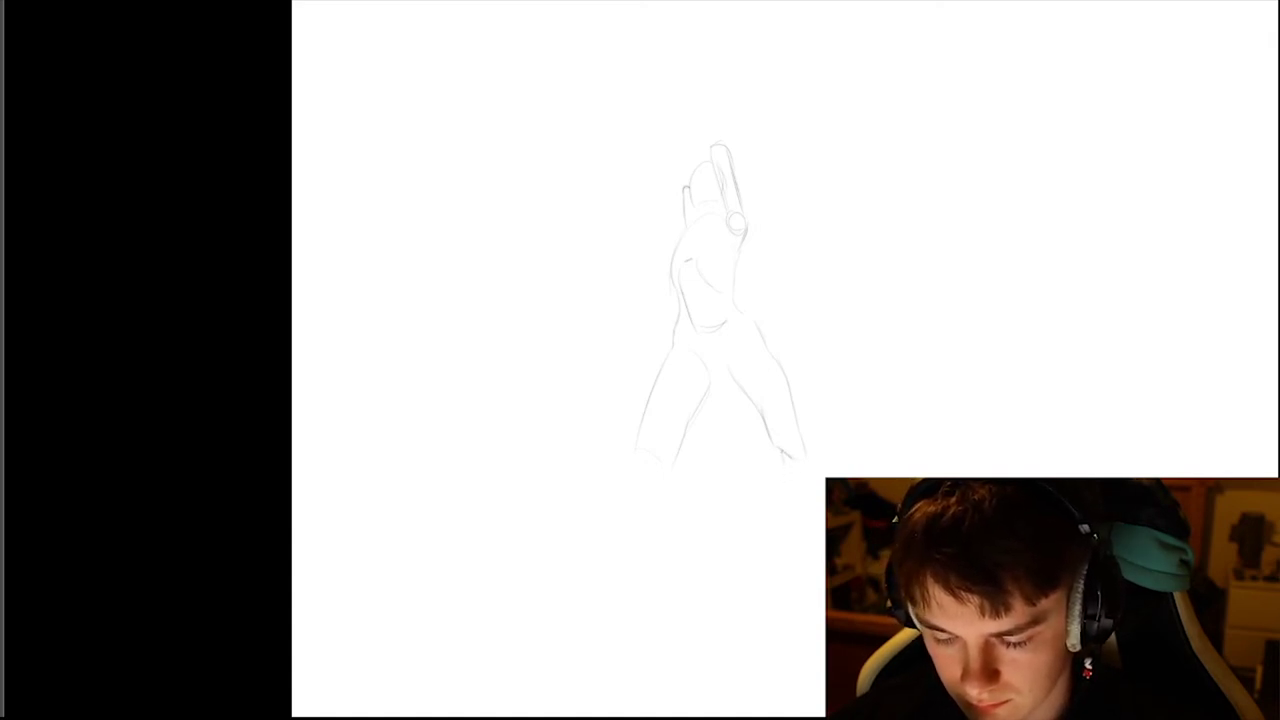
- Sketch the tops of both lower legs with a blocked-in knee, and firm up the outer thigh, side and upper chest lines
left_click_drag(785, 458, 814, 512)
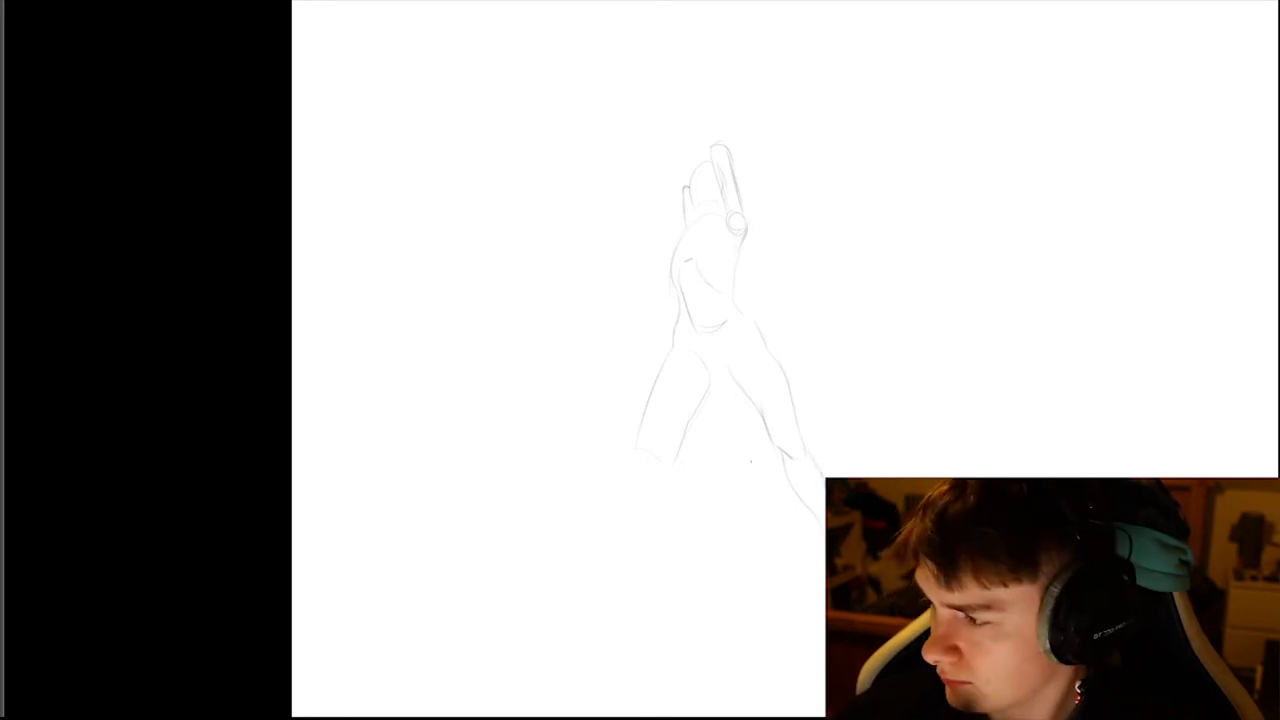
left_click_drag(640, 458, 654, 483)
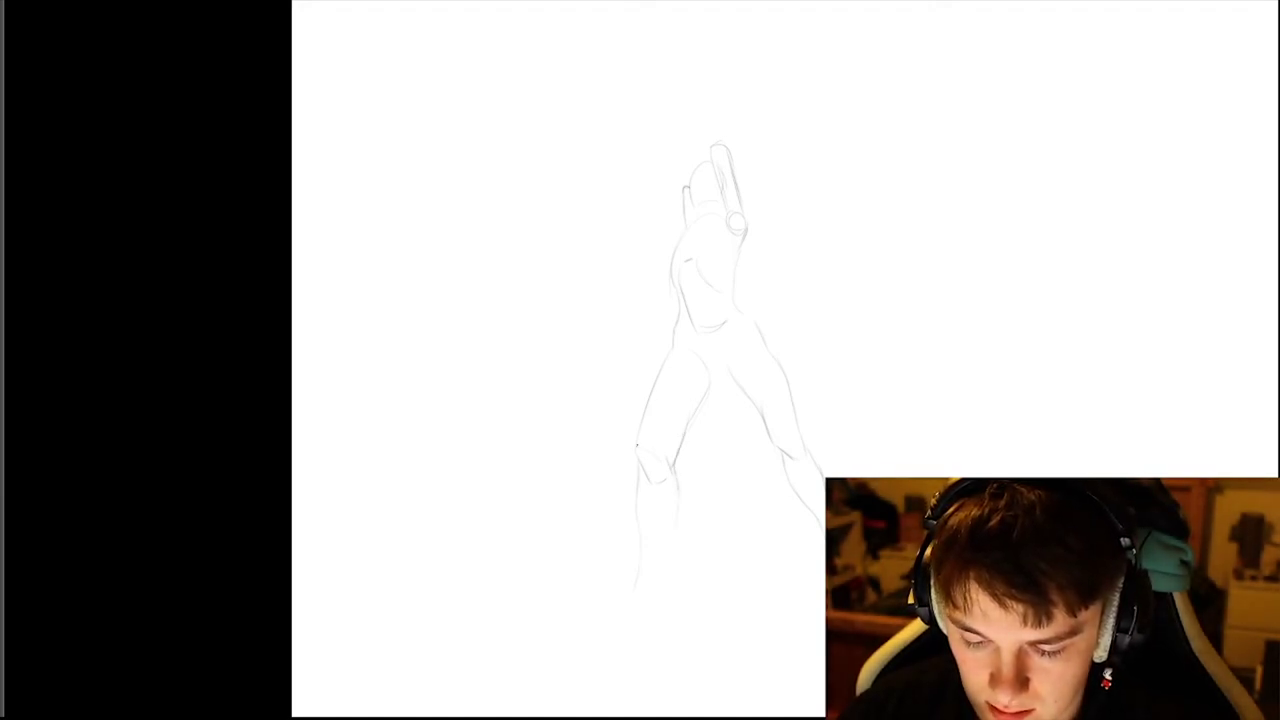
left_click_drag(640, 437, 669, 355)
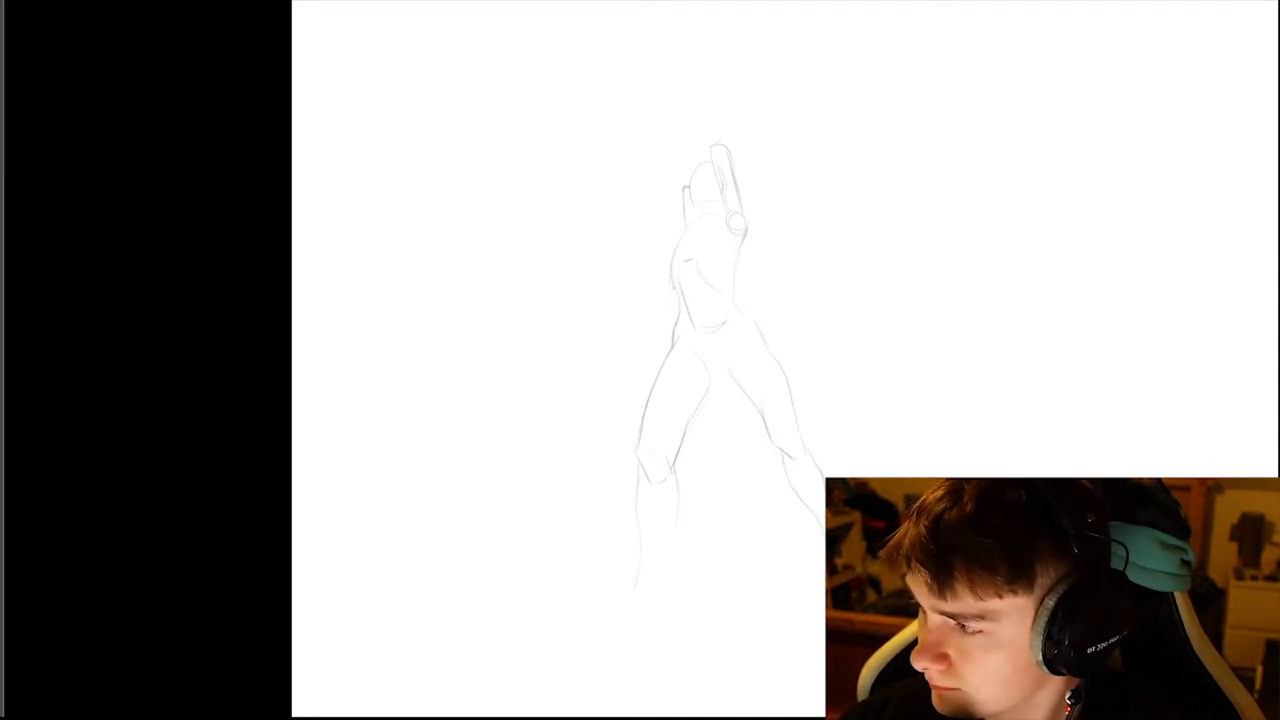
left_click_drag(676, 288, 679, 321)
left_click_drag(672, 265, 675, 288)
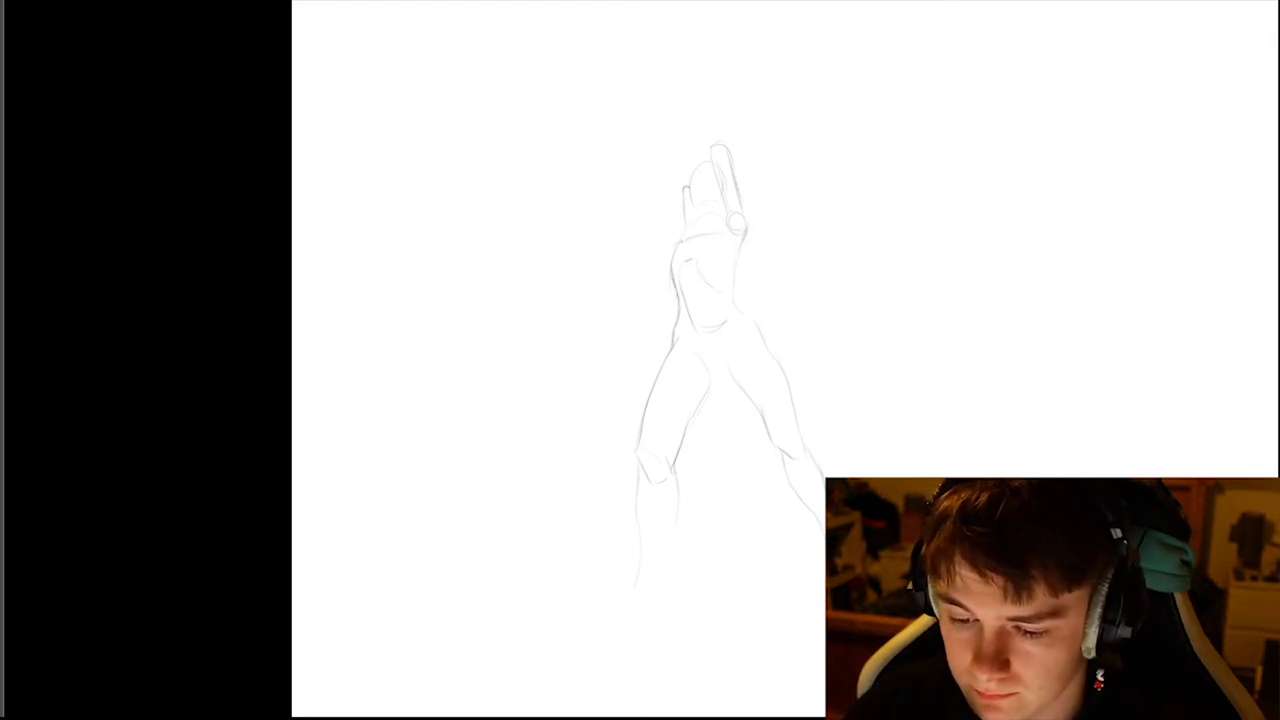
left_click_drag(696, 220, 690, 247)
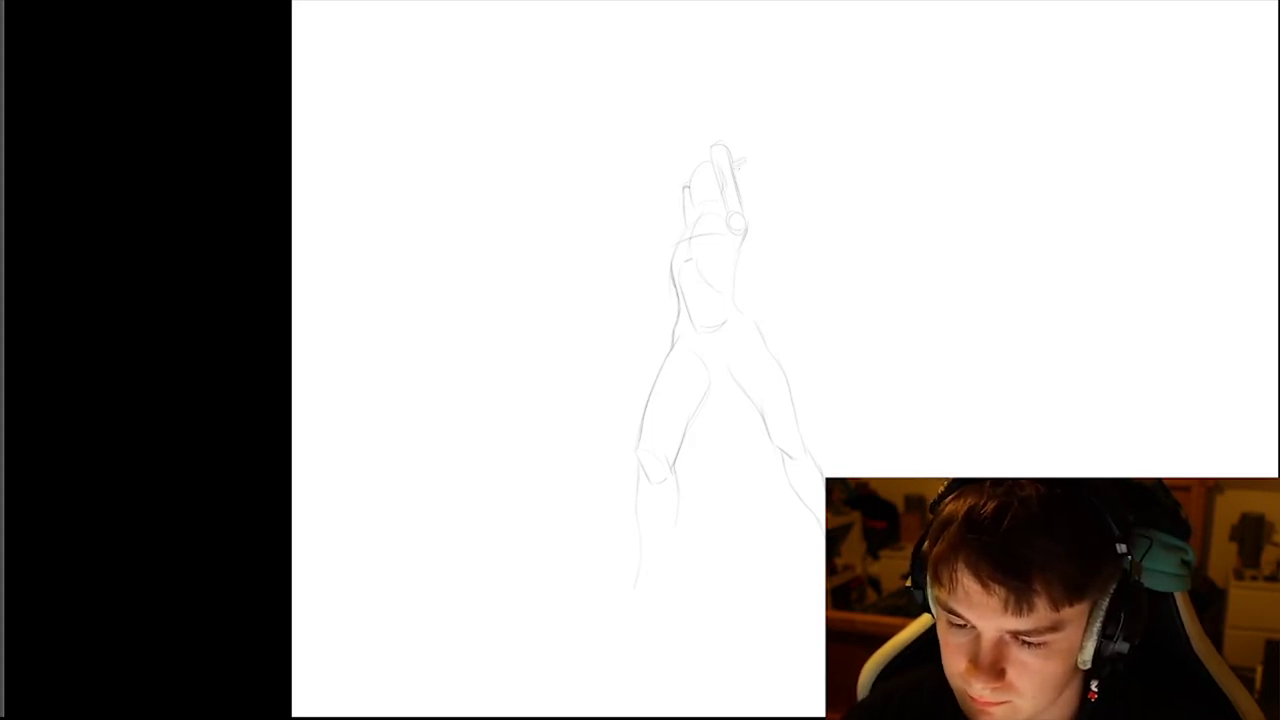
- Block in the raised forearm and both small boxy hands, and draw a long thin sword running diagonally through them above the head
left_click_drag(732, 174, 750, 156)
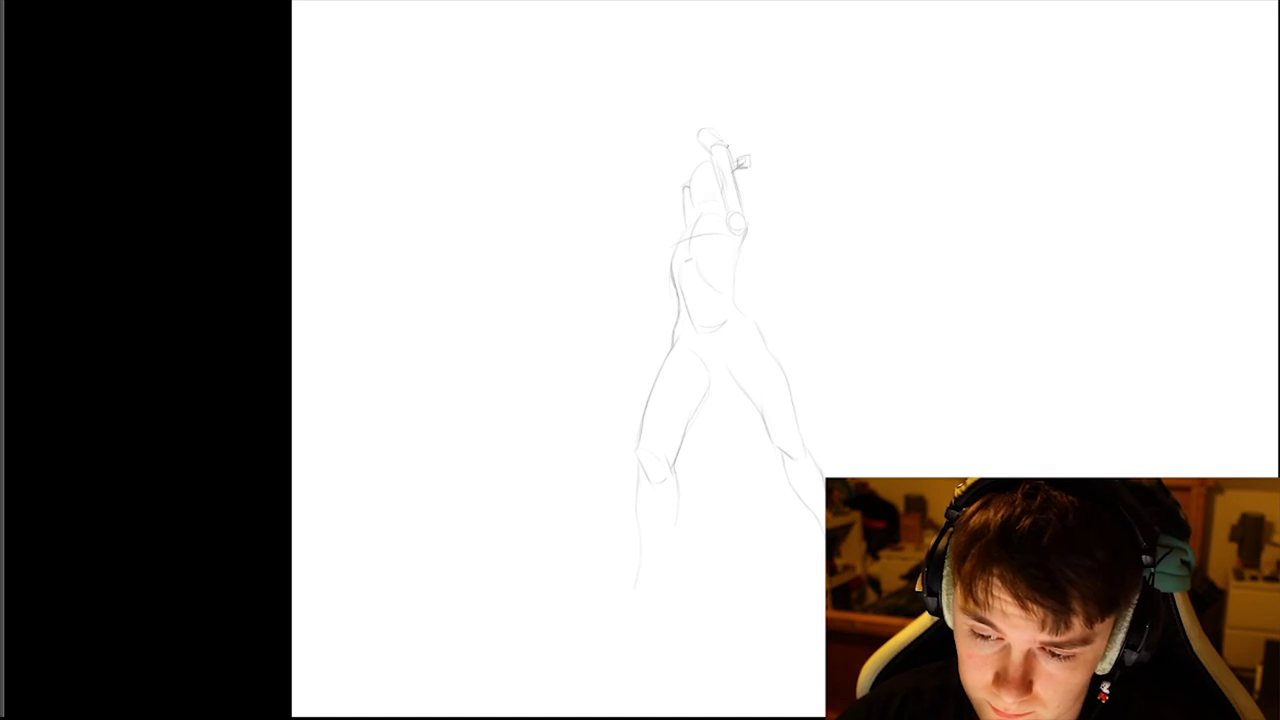
key("ctrl+z")
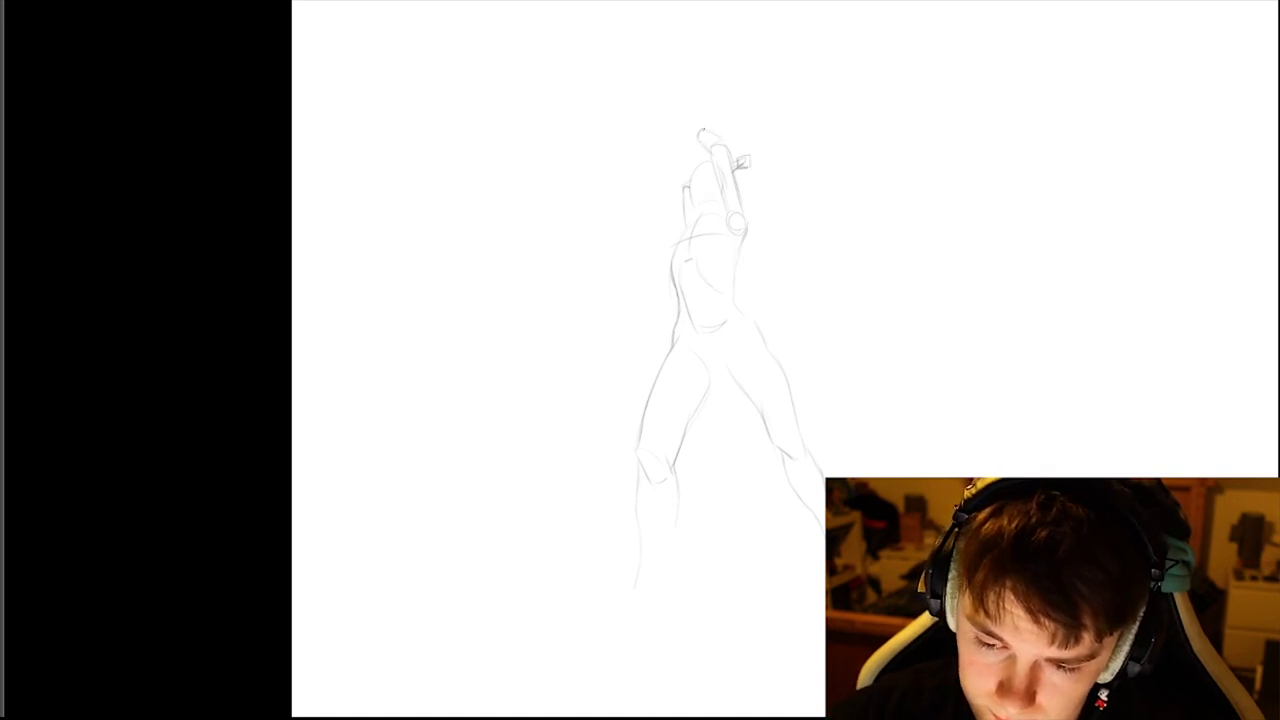
left_click_drag(706, 131, 726, 144)
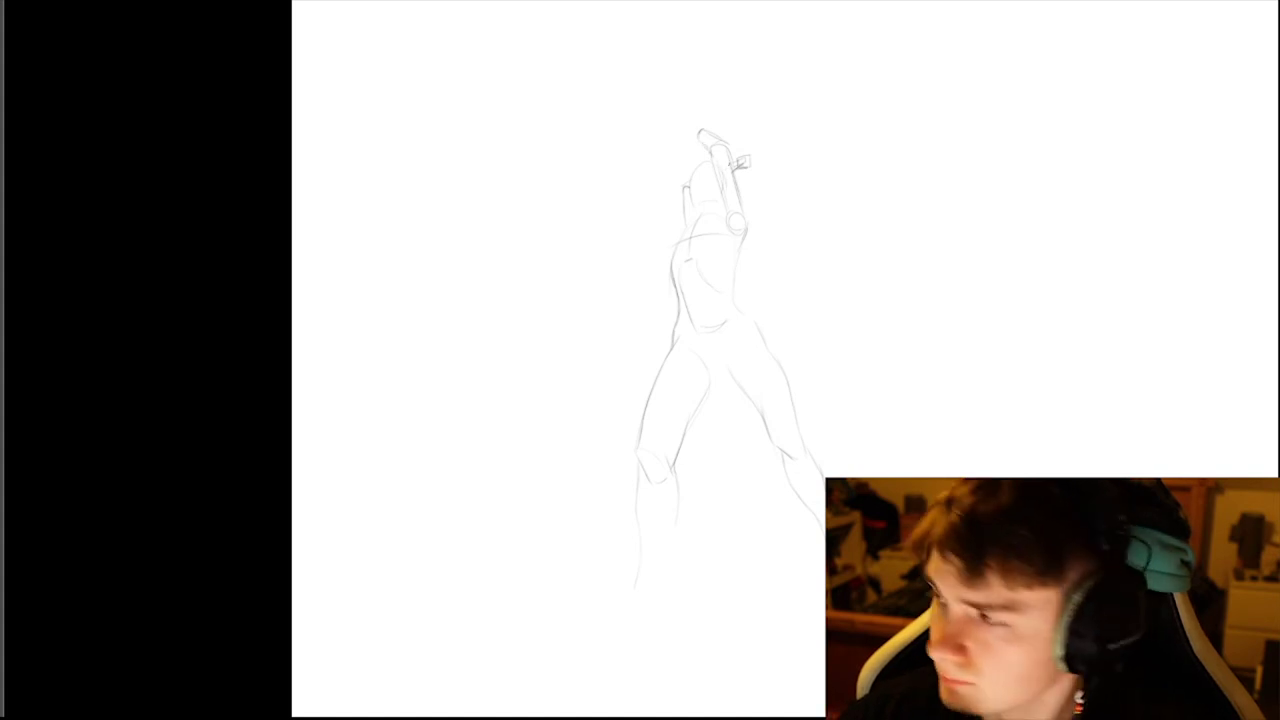
left_click_drag(692, 134, 698, 119)
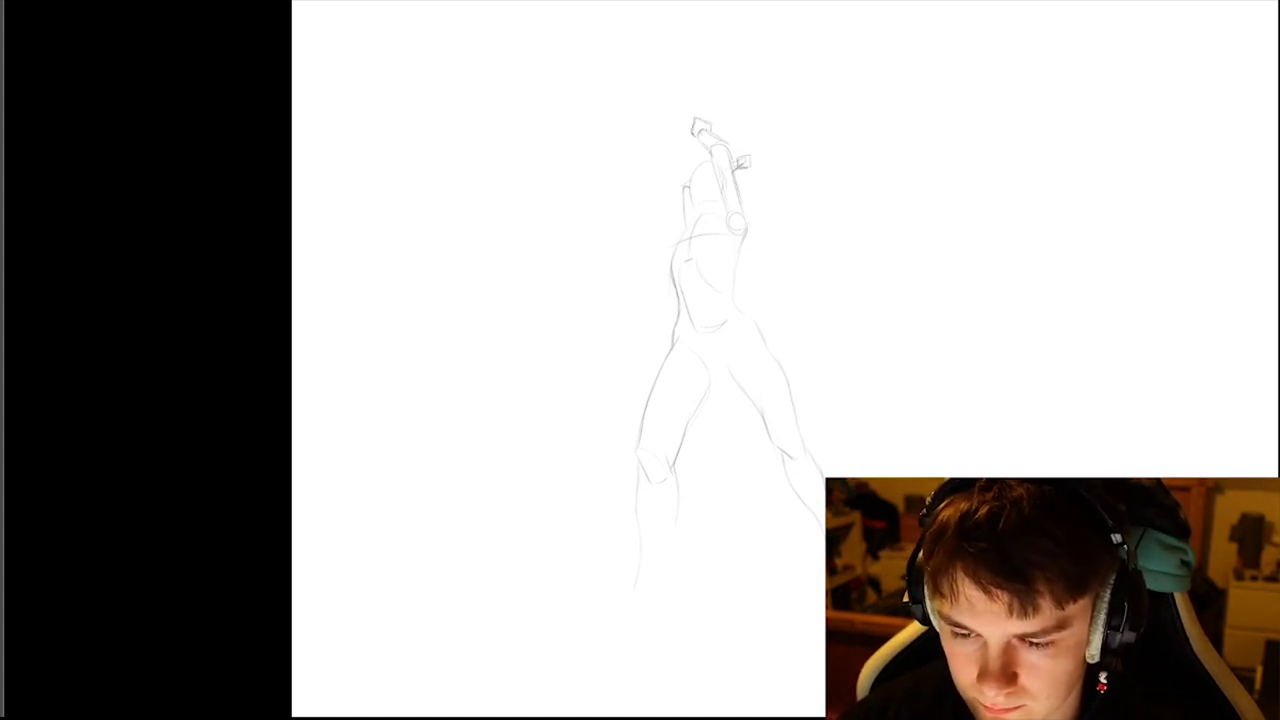
left_click_drag(655, 101, 693, 121)
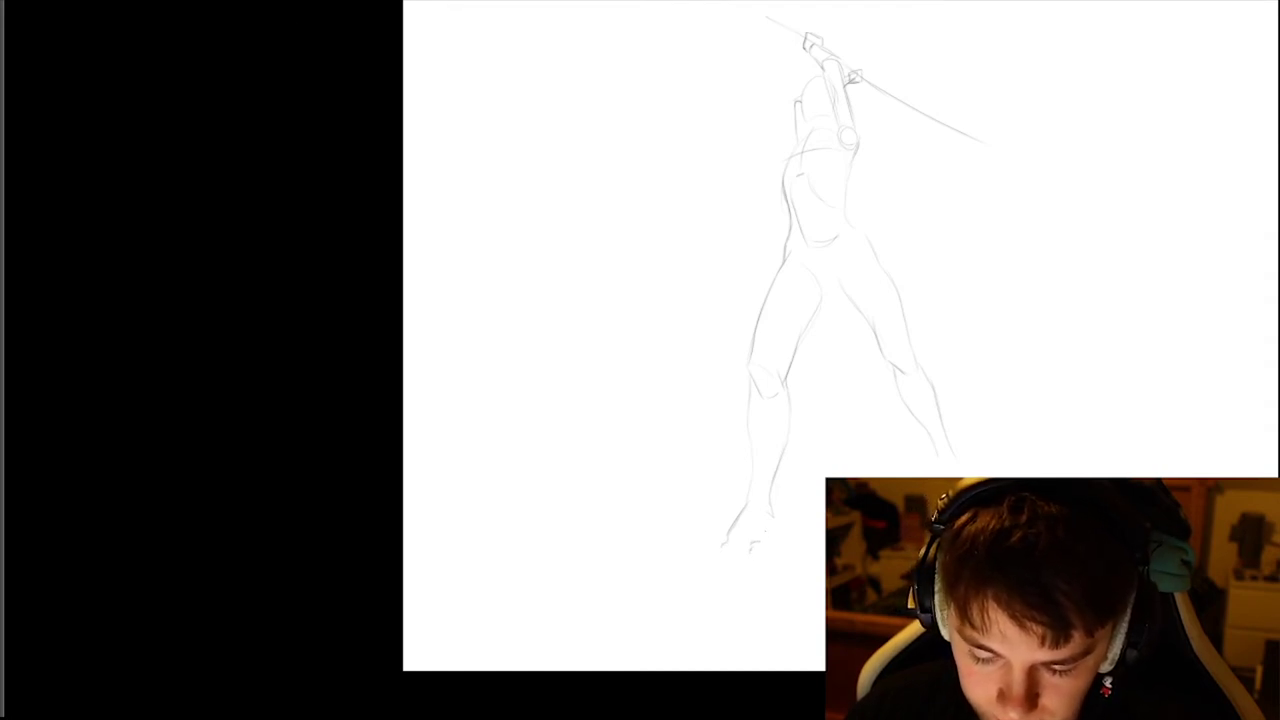
- Finish the feet with rough toes, and define the shoulders, hips and the V-shaped base of the pelvis
left_click_drag(767, 538, 774, 521)
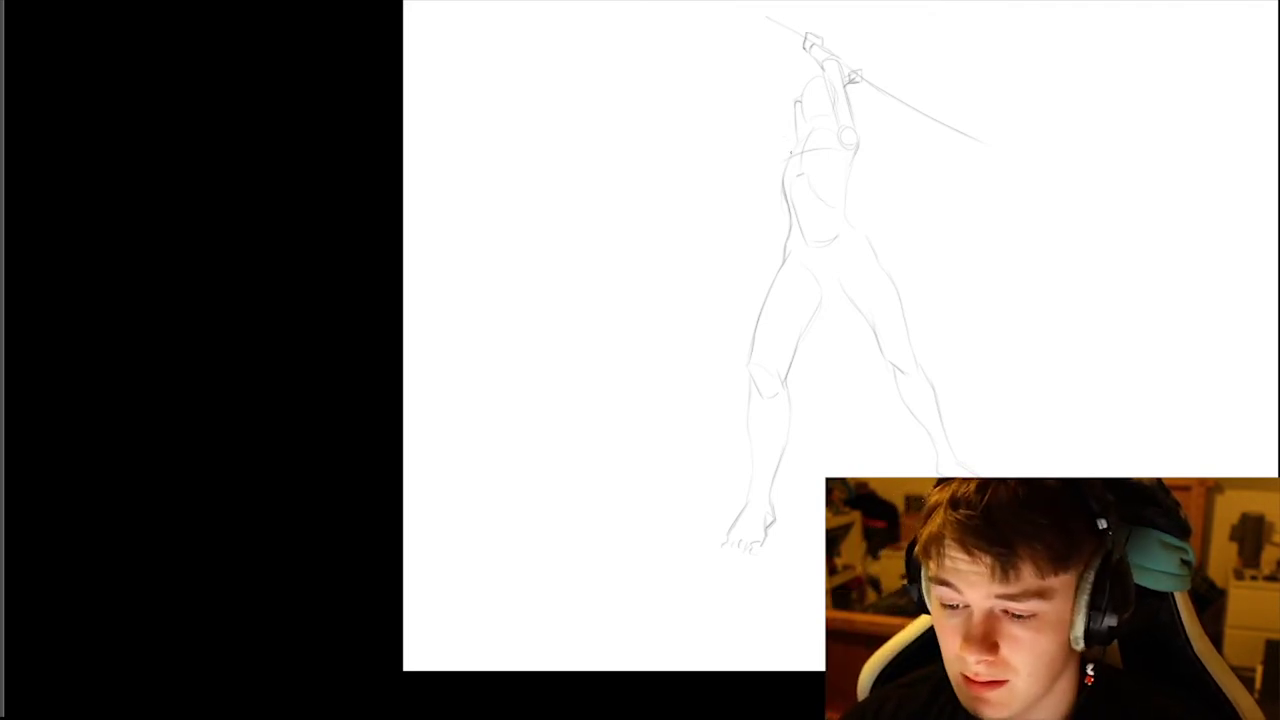
mouse_move(802, 140)
left_mouse_down()
mouse_move(783, 172)
mouse_move(773, 163)
mouse_move(796, 143)
left_mouse_up()
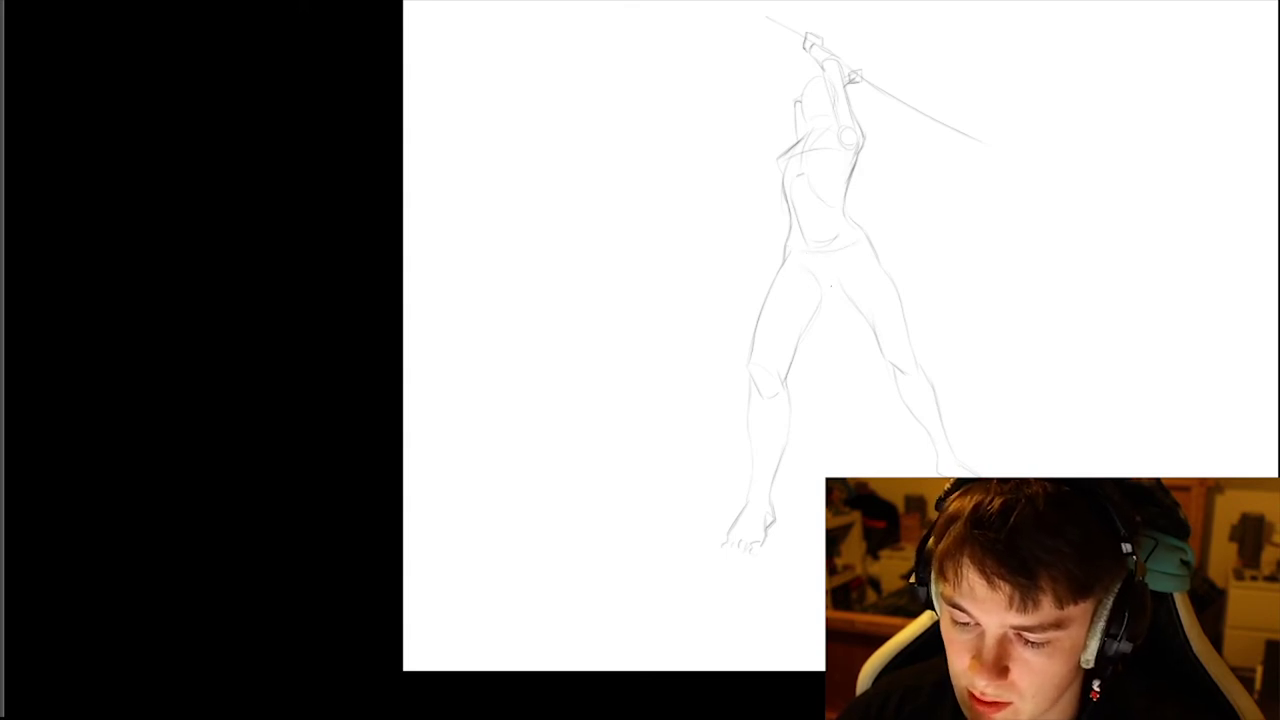
left_click_drag(838, 286, 773, 370)
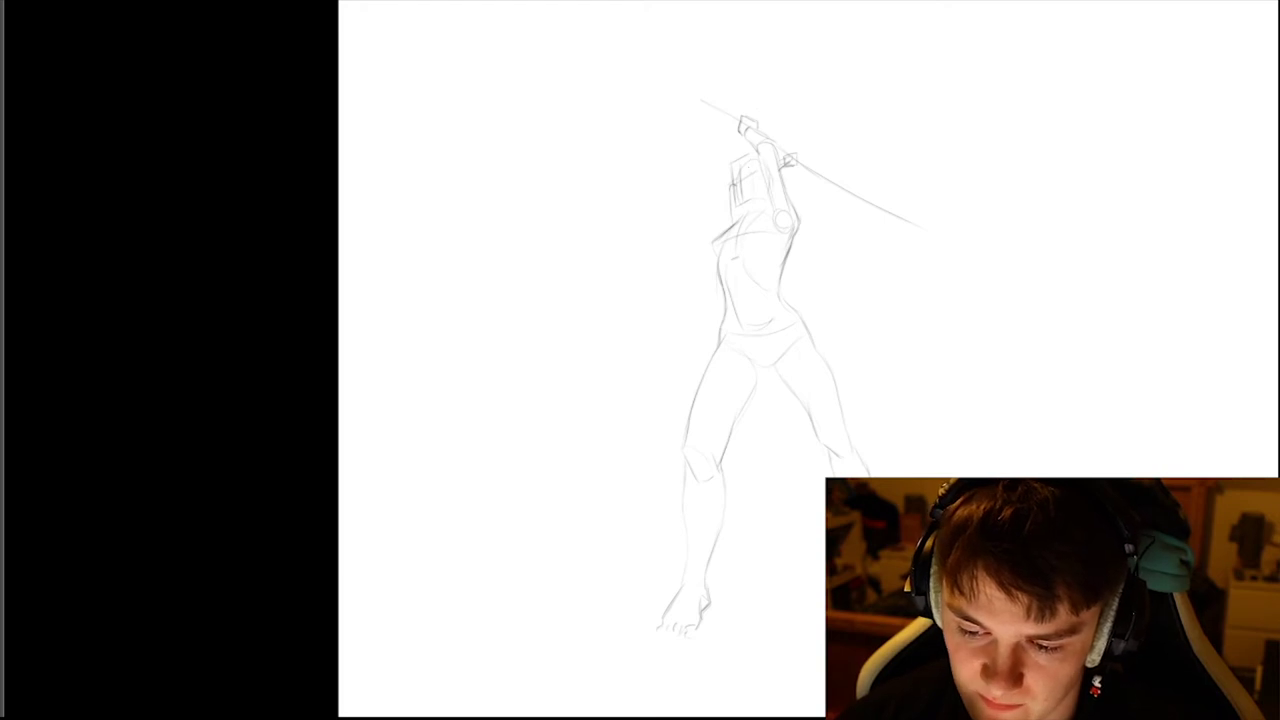
- Mark the boxy head with vertical and horizontal face guidelines, redoing misplaced strokes, and define the neck and raised arm
left_click_drag(751, 164, 750, 196)
left_click_drag(753, 162, 752, 190)
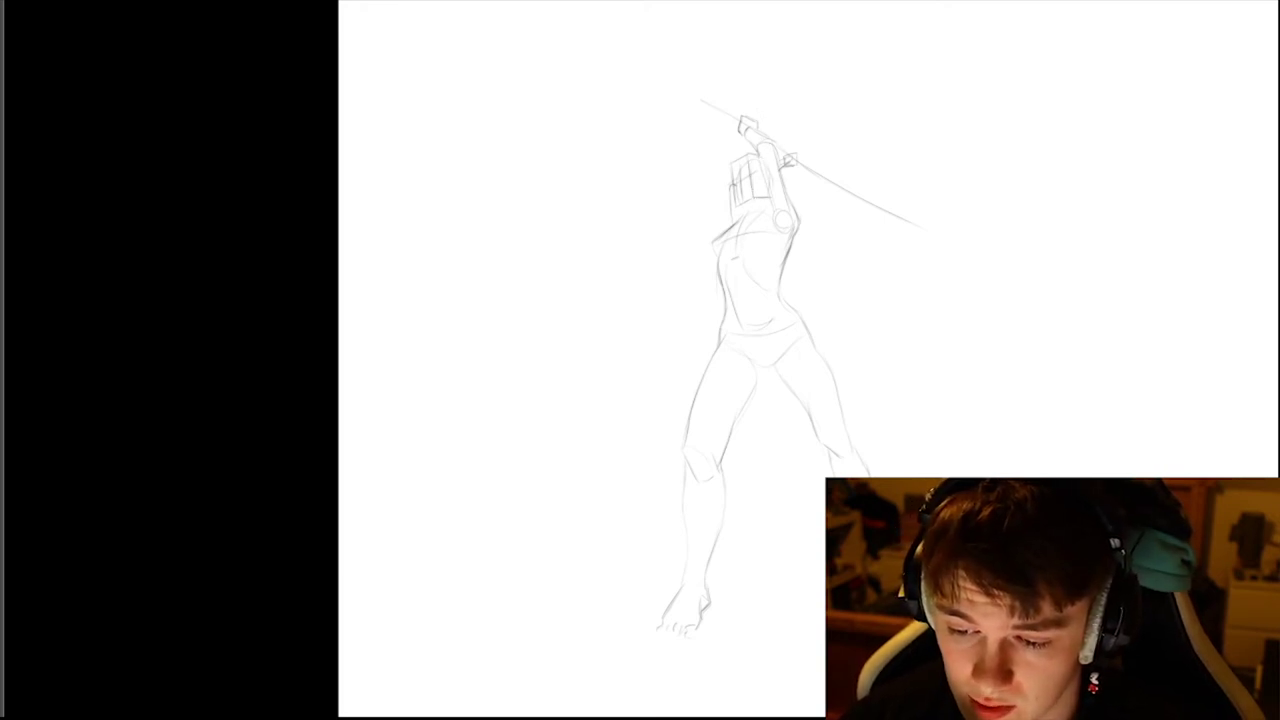
key("ctrl+z")
key("ctrl+z")
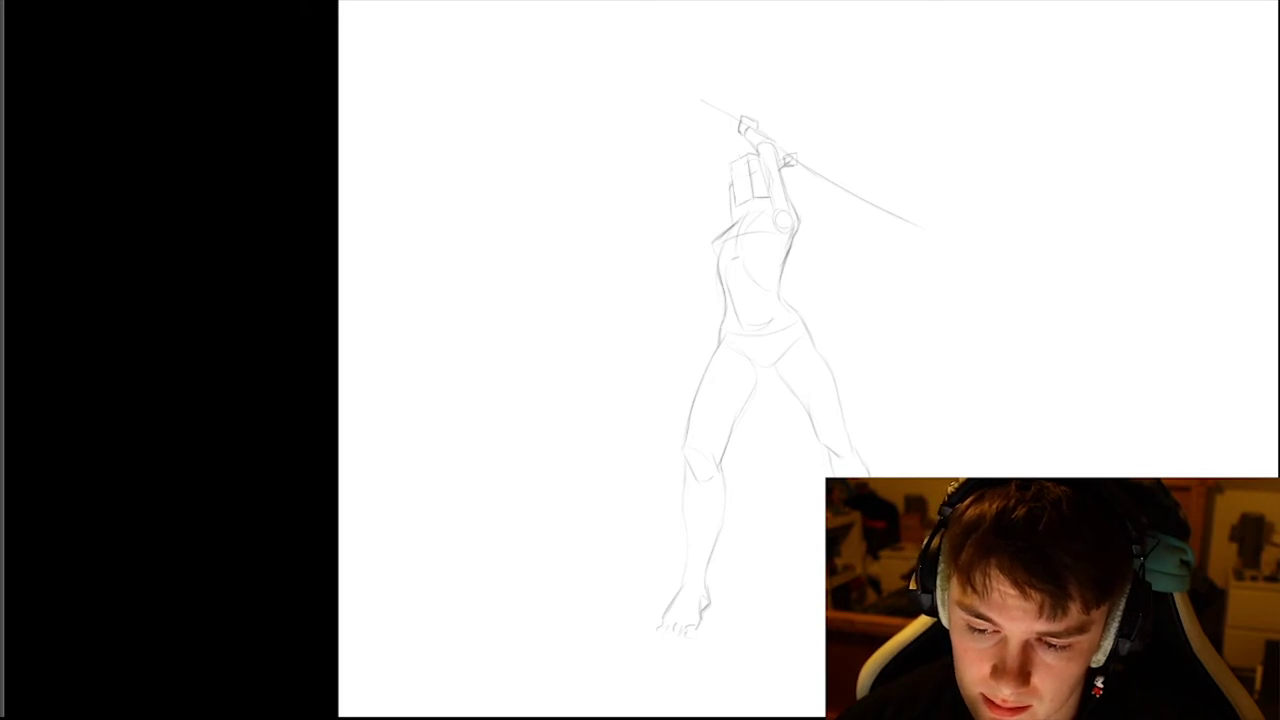
mouse_move(740, 163)
left_mouse_down()
mouse_move(743, 198)
mouse_move(751, 170)
left_mouse_up()
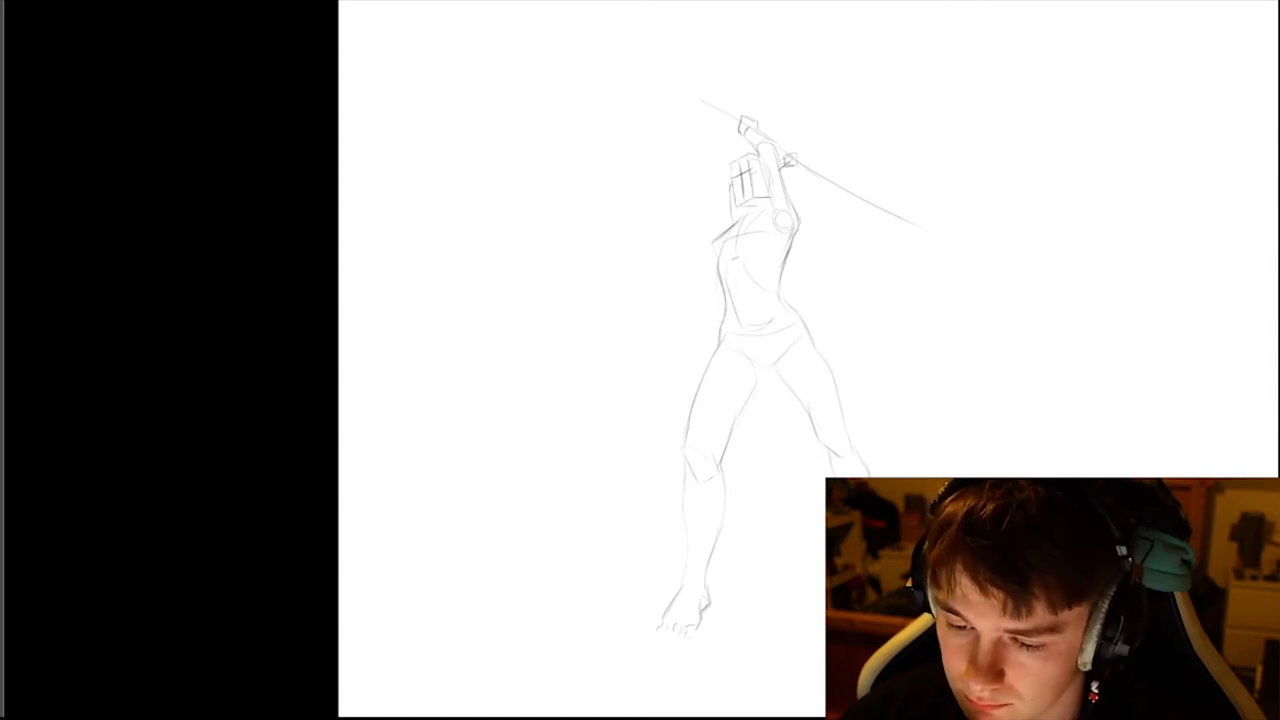
mouse_move(746, 153)
left_mouse_down()
mouse_move(733, 157)
mouse_move(739, 206)
mouse_move(748, 153)
mouse_move(743, 202)
left_mouse_up()
key("ctrl+z")
key("ctrl+z")
mouse_move(737, 163)
left_mouse_down()
mouse_move(743, 205)
mouse_move(750, 170)
left_mouse_up()
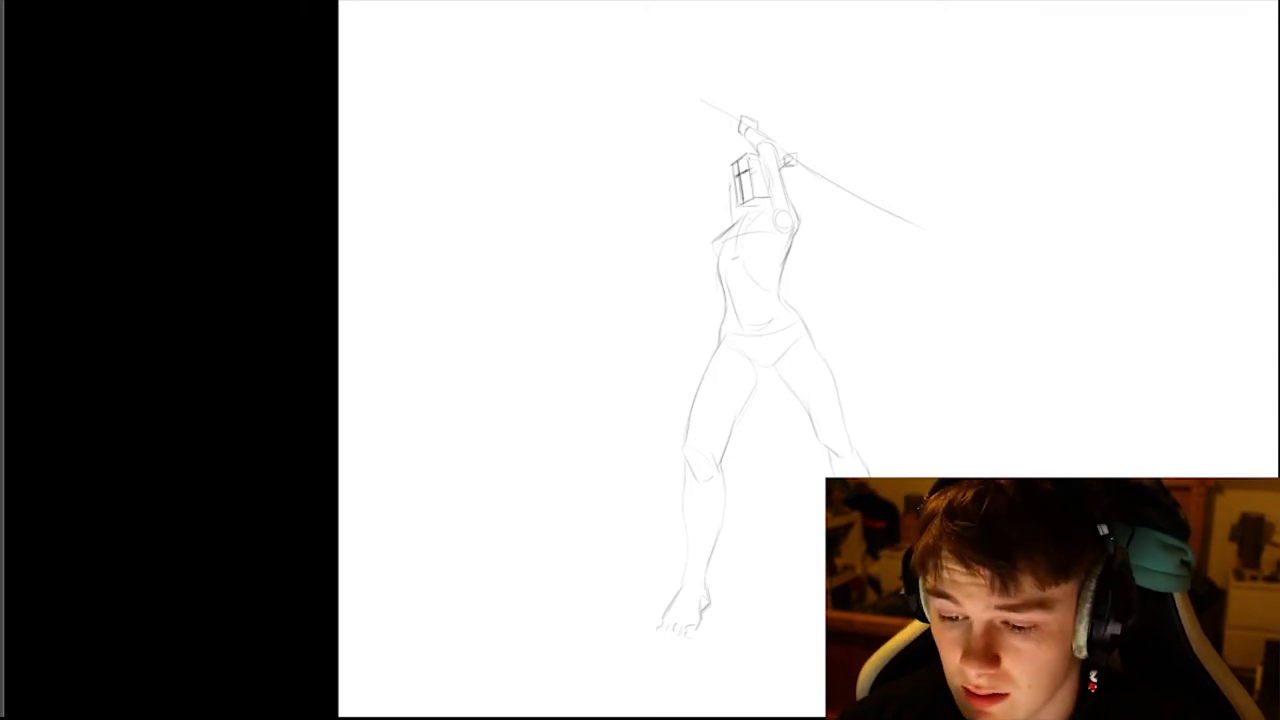
key("ctrl+z")
left_click_drag(748, 160, 752, 192)
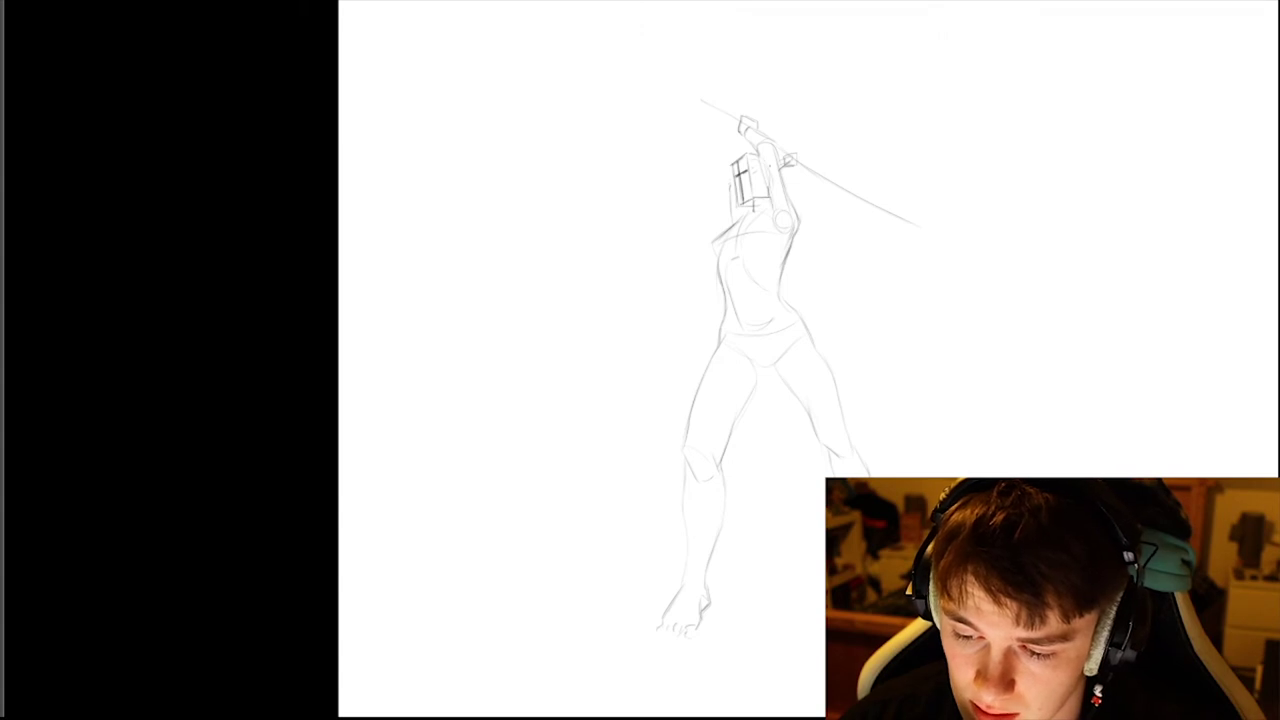
left_click_drag(771, 199, 765, 212)
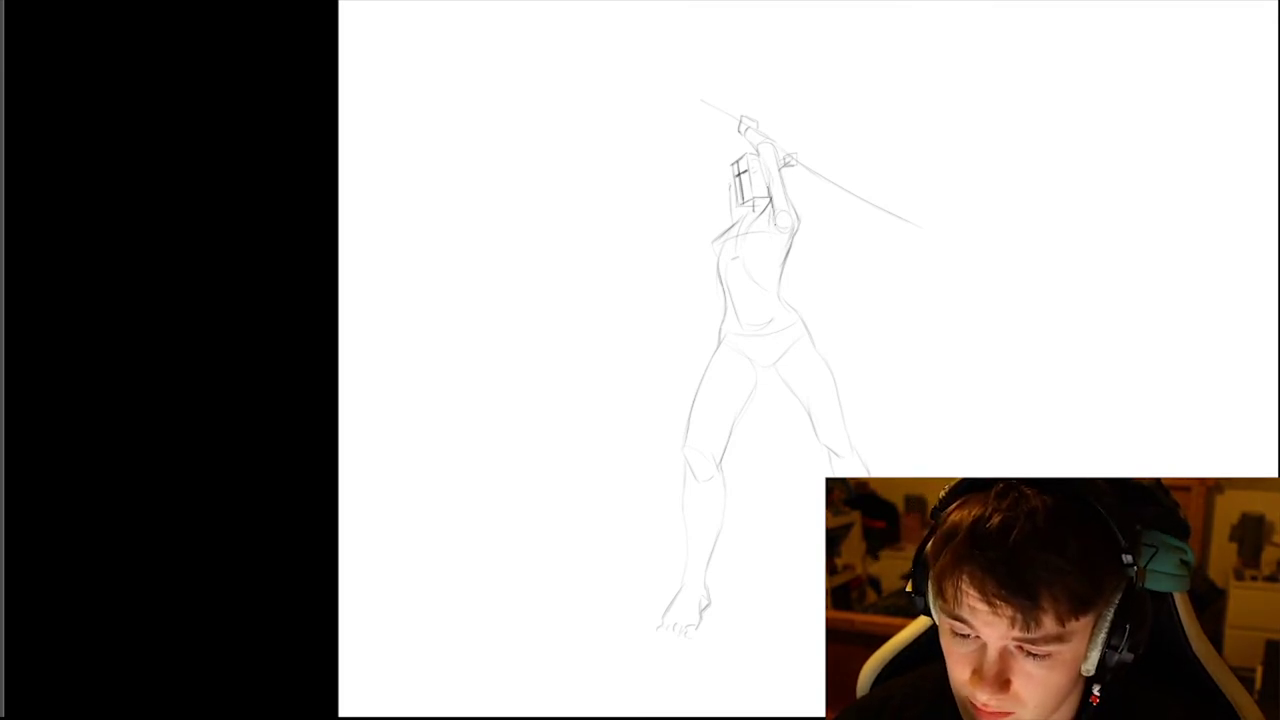
left_click_drag(763, 164, 768, 188)
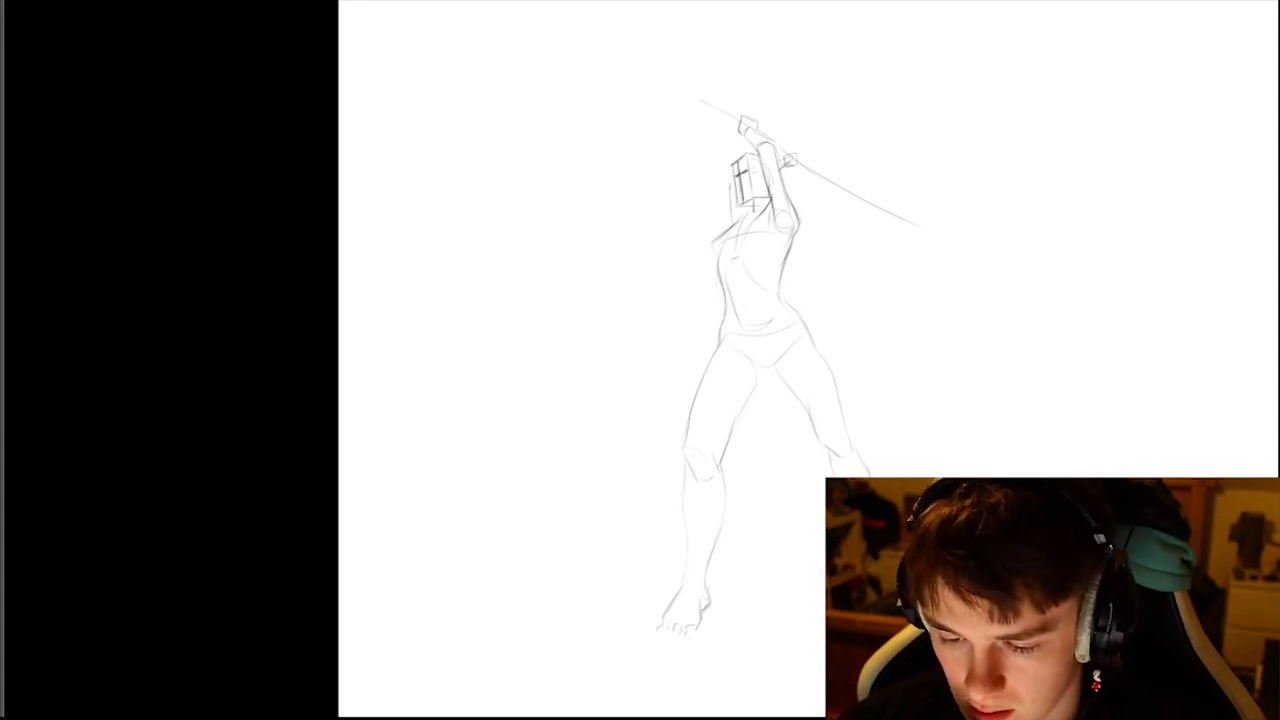
- Start a second figure beside the first with an oval head, egg-shaped rib cage and box pelvis, erasing and redrawing the box edges
key("Tab")
key("Tab")
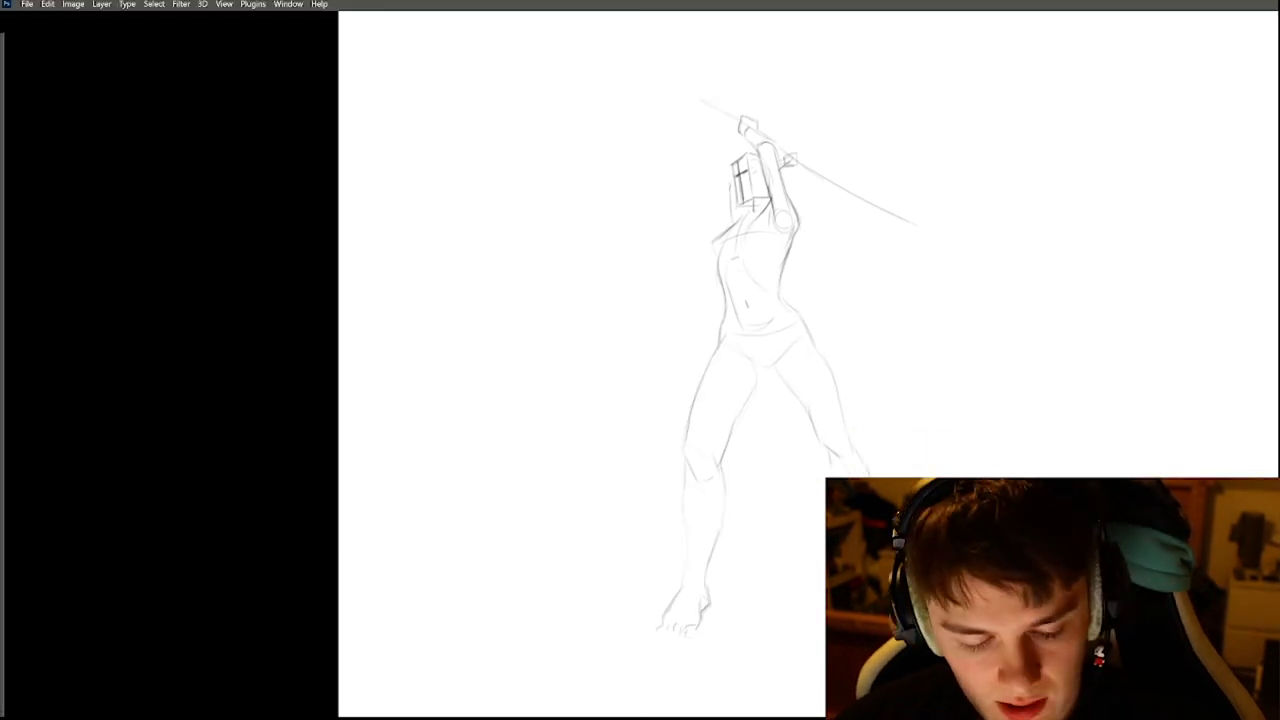
left_click(116, 703)
key("Tab")
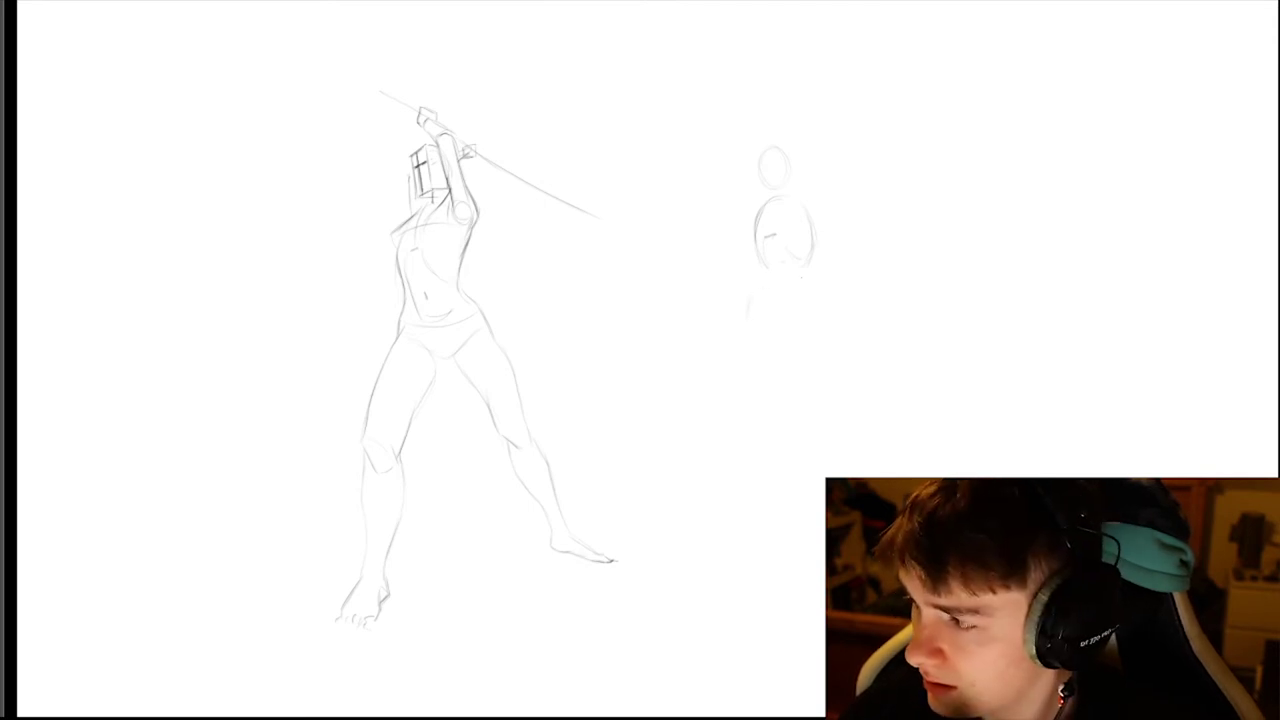
left_click_drag(768, 300, 806, 298)
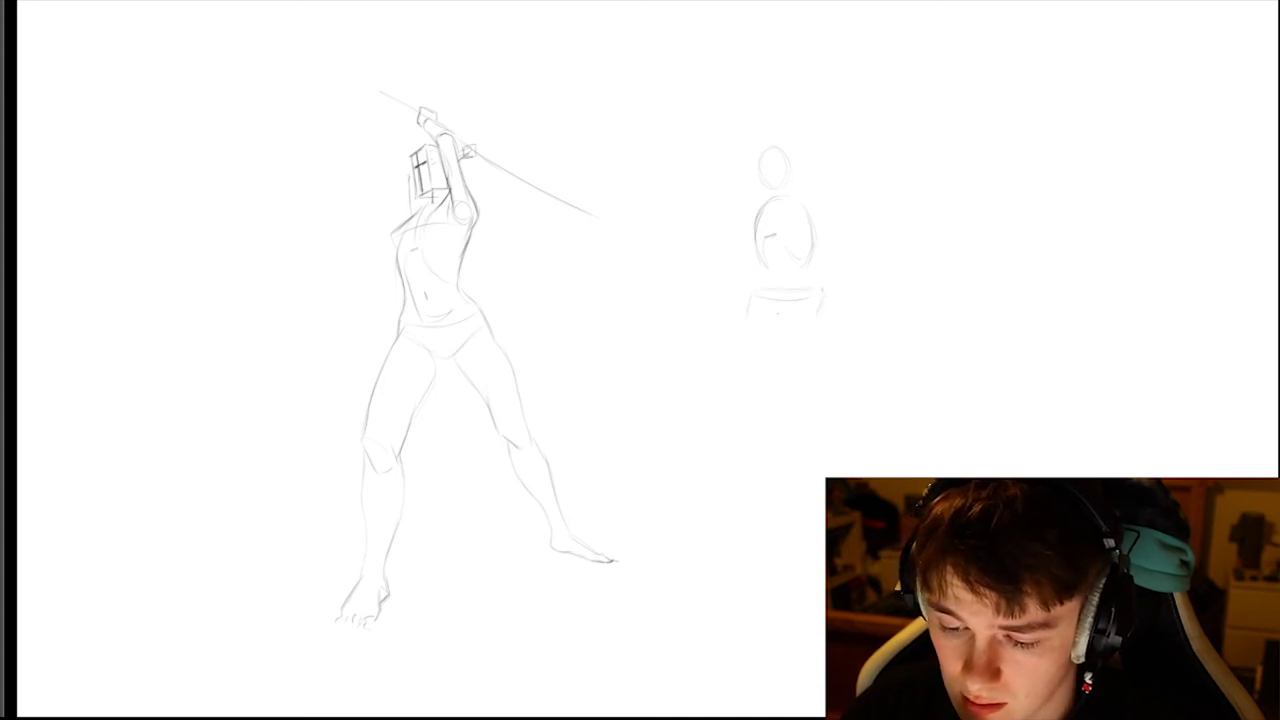
mouse_move(748, 298)
left_mouse_down()
mouse_move(825, 319)
mouse_move(770, 324)
left_mouse_up()
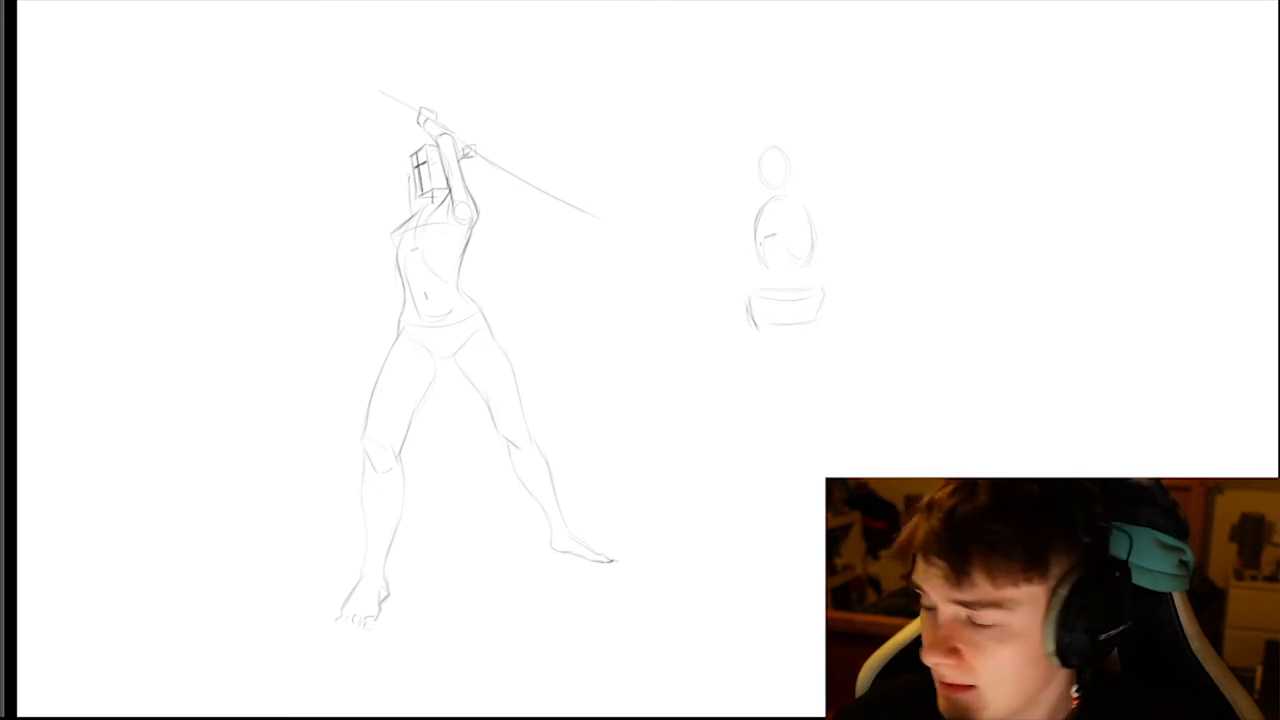
key("e")
left_click_drag(823, 289, 816, 318)
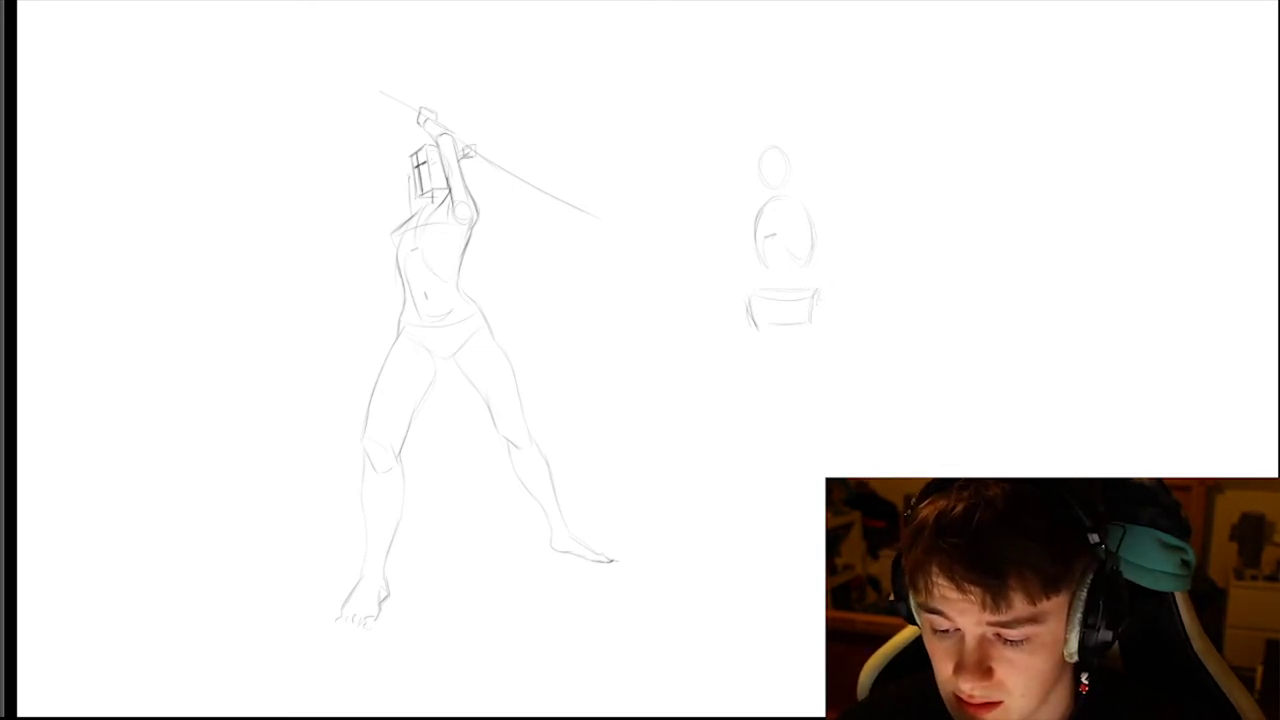
left_click_drag(820, 295, 815, 321)
key("e")
mouse_move(747, 296)
left_mouse_down()
mouse_move(820, 305)
mouse_move(762, 300)
mouse_move(800, 291)
left_mouse_up()
key("b")
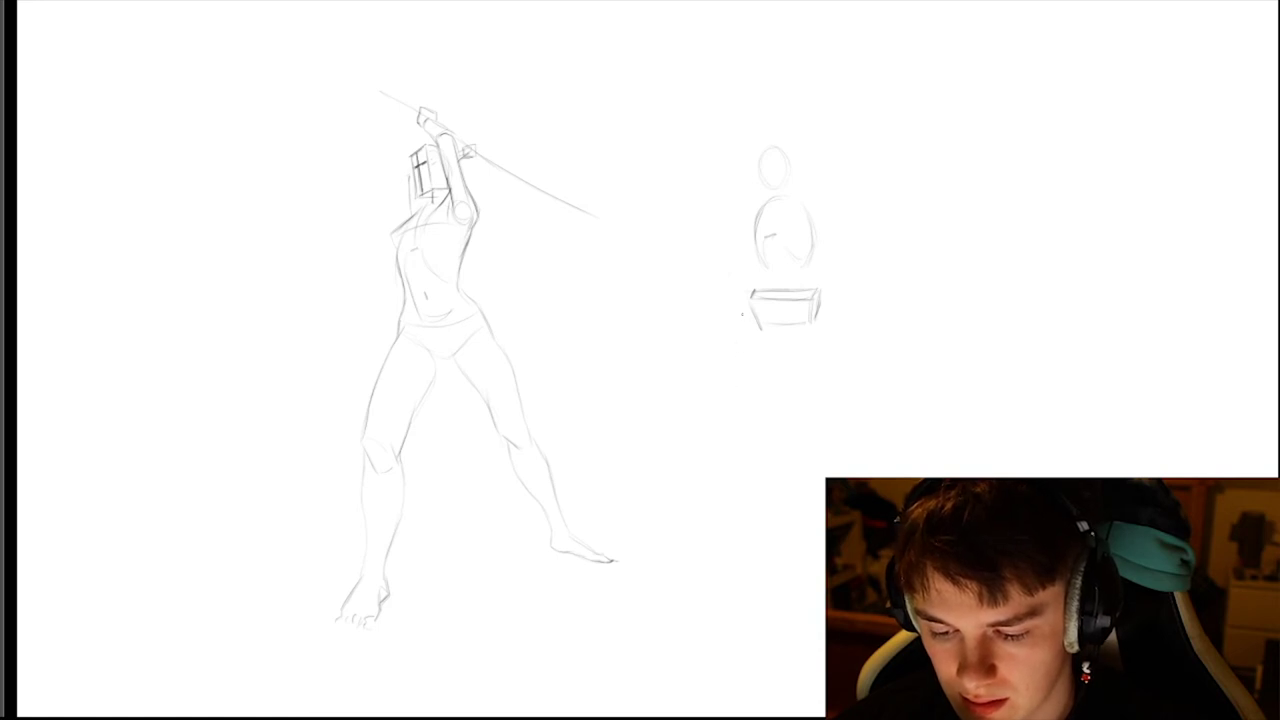
- Sketch the second figure's two rounded thighs spreading outward from the pelvis, and cap one with a small knee block
left_click_drag(763, 322, 770, 349)
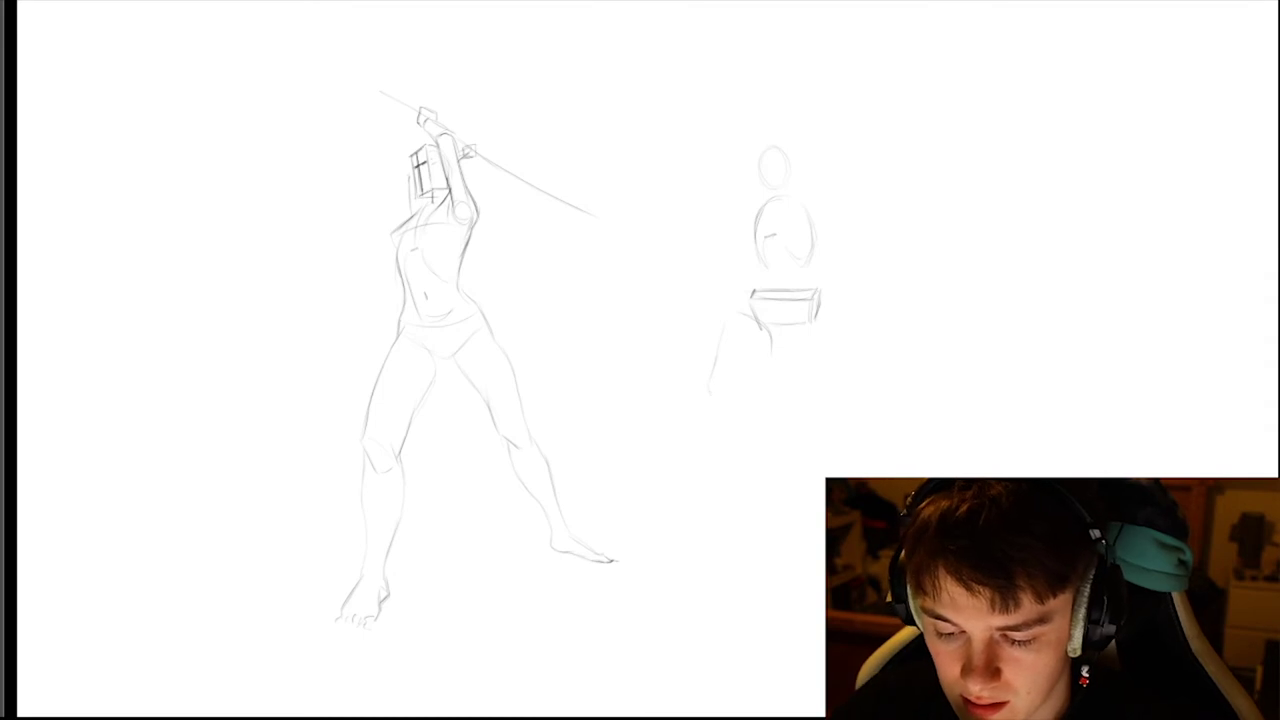
left_click_drag(770, 348, 737, 397)
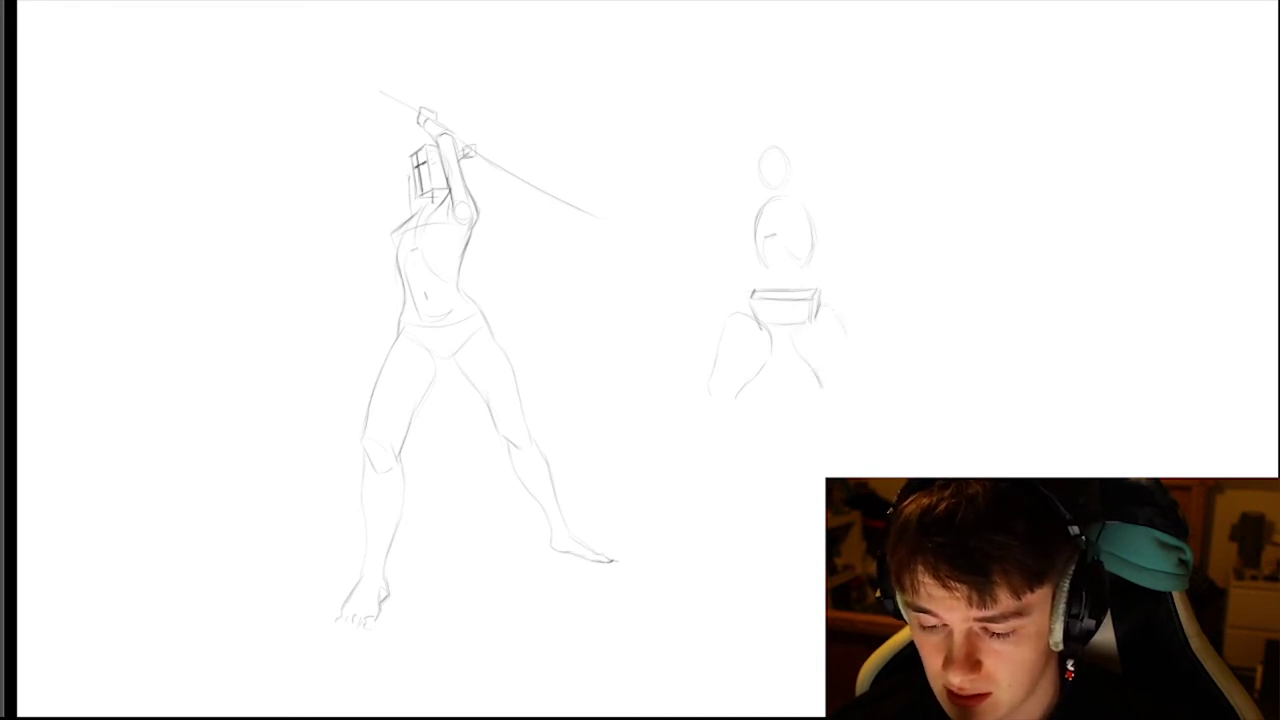
left_click_drag(848, 344, 858, 385)
key("ctrl+z")
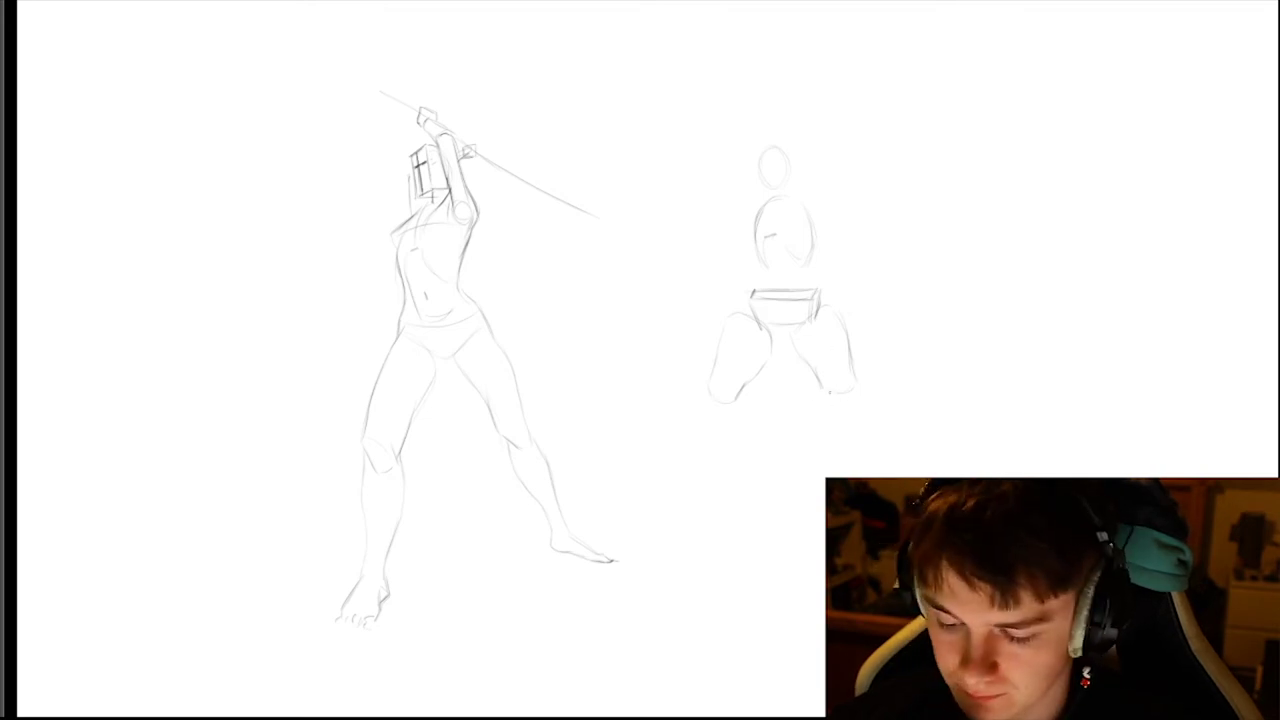
left_click_drag(856, 384, 858, 401)
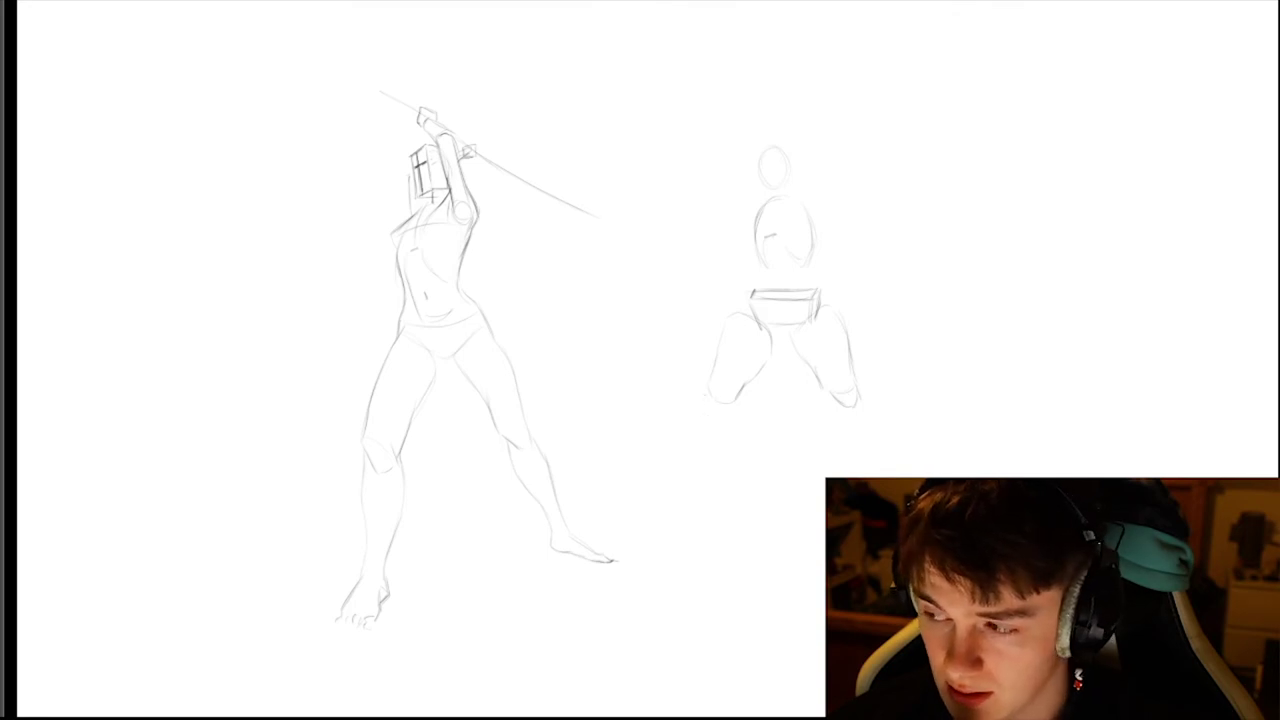
- Draw the second figure's lower legs in a wide stance, ending in wedge-shaped feet pointing outward
mouse_move(707, 403)
left_mouse_down()
mouse_move(704, 433)
mouse_move(733, 424)
mouse_move(726, 436)
left_mouse_up()
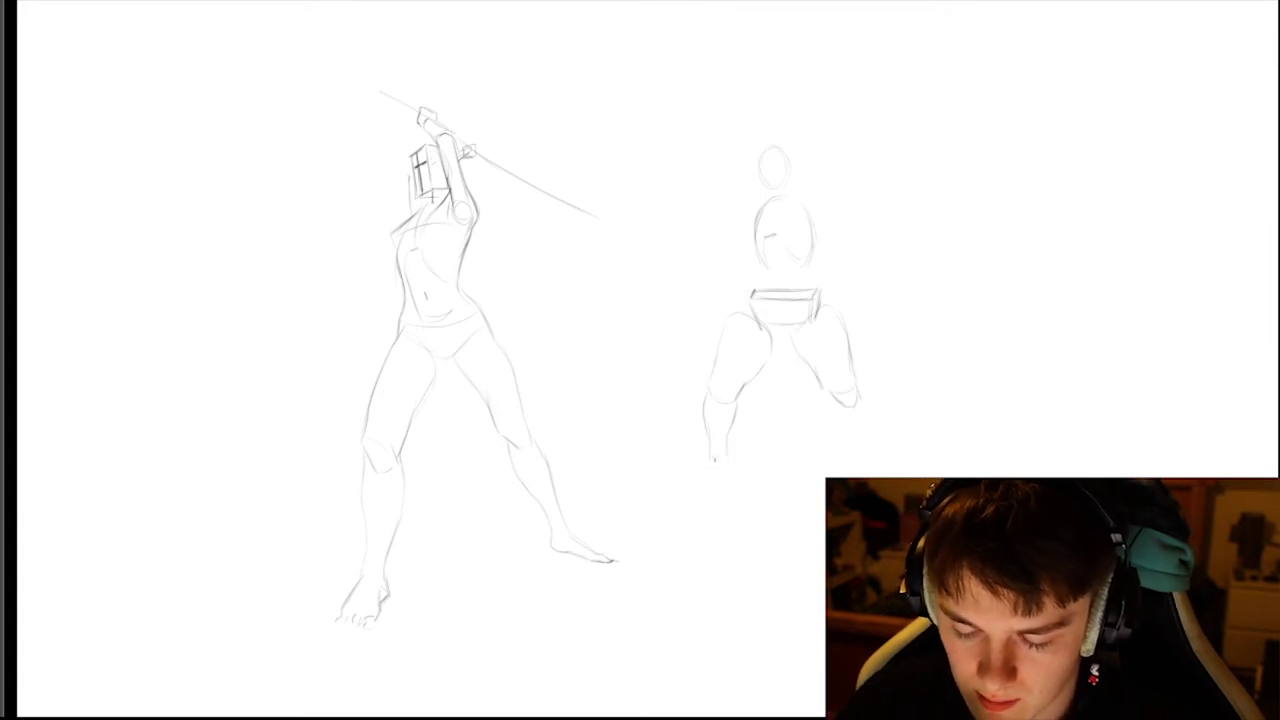
left_click_drag(737, 402, 725, 451)
key("ctrl+z")
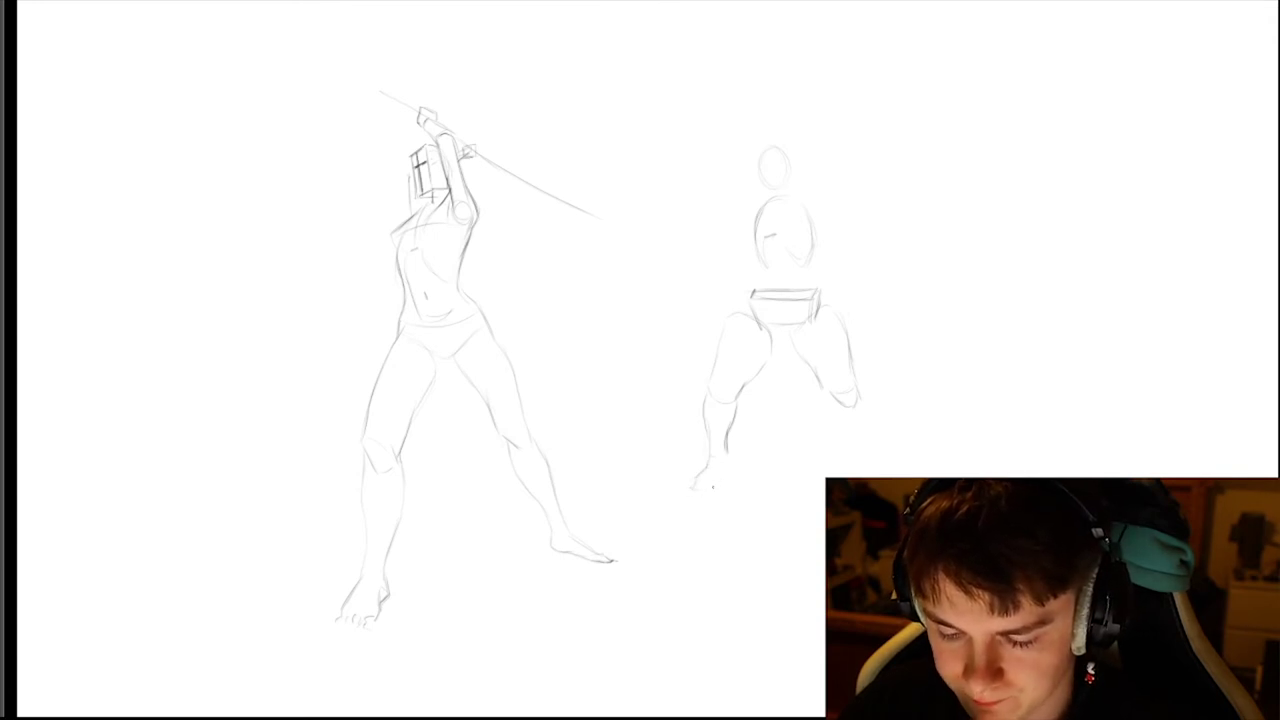
mouse_move(726, 460)
left_mouse_down()
mouse_move(711, 490)
mouse_move(690, 487)
mouse_move(711, 490)
left_mouse_up()
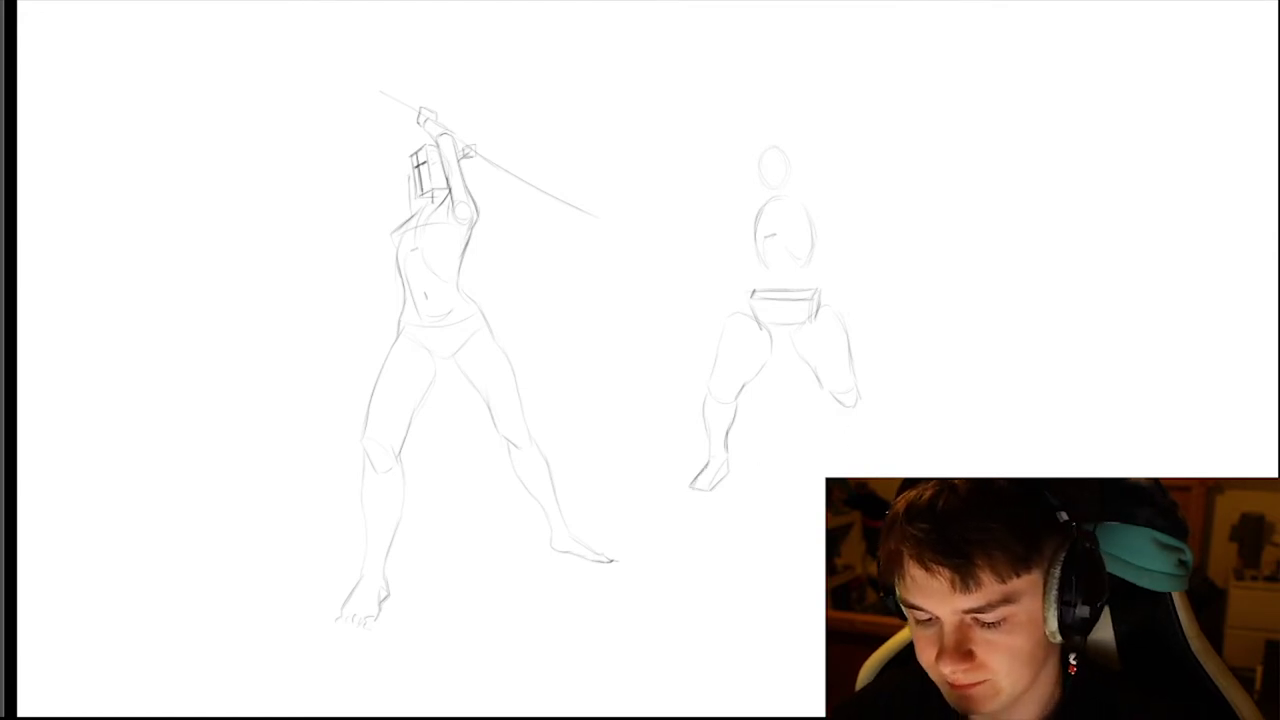
mouse_move(840, 422)
left_mouse_down()
mouse_move(862, 459)
mouse_move(869, 442)
mouse_move(859, 456)
mouse_move(895, 466)
left_mouse_up()
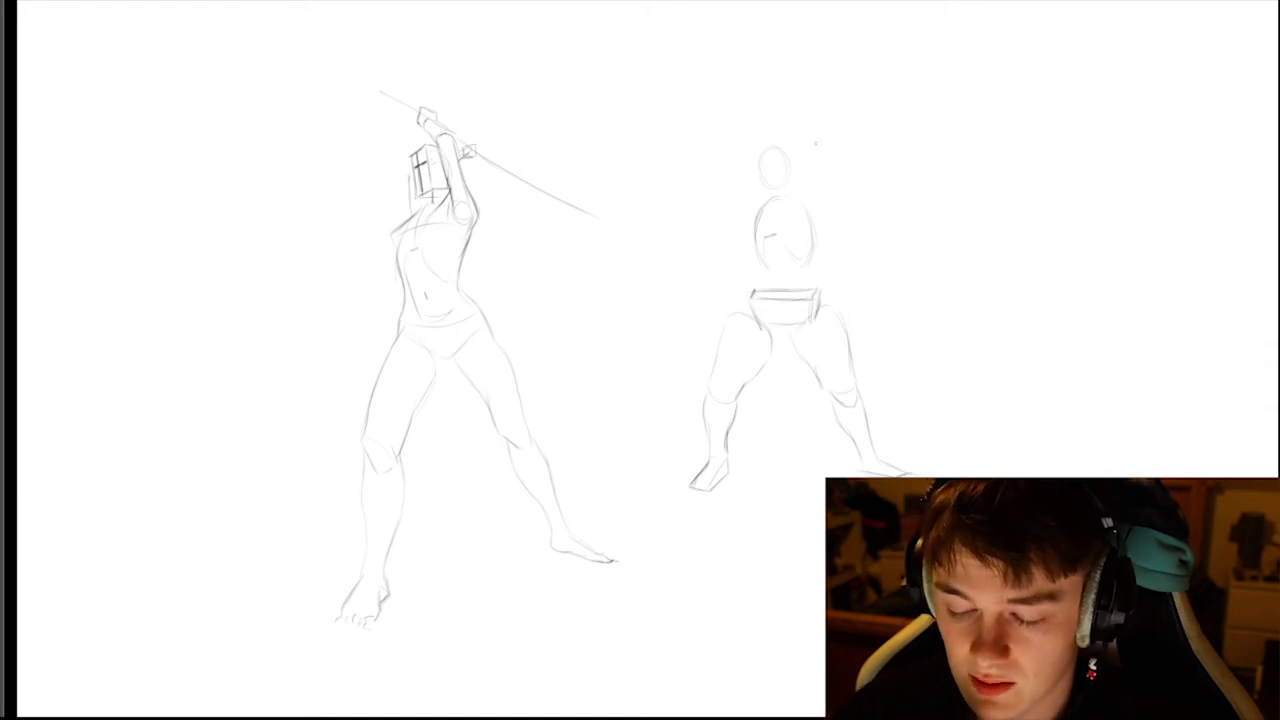
left_click_drag(810, 228, 794, 285)
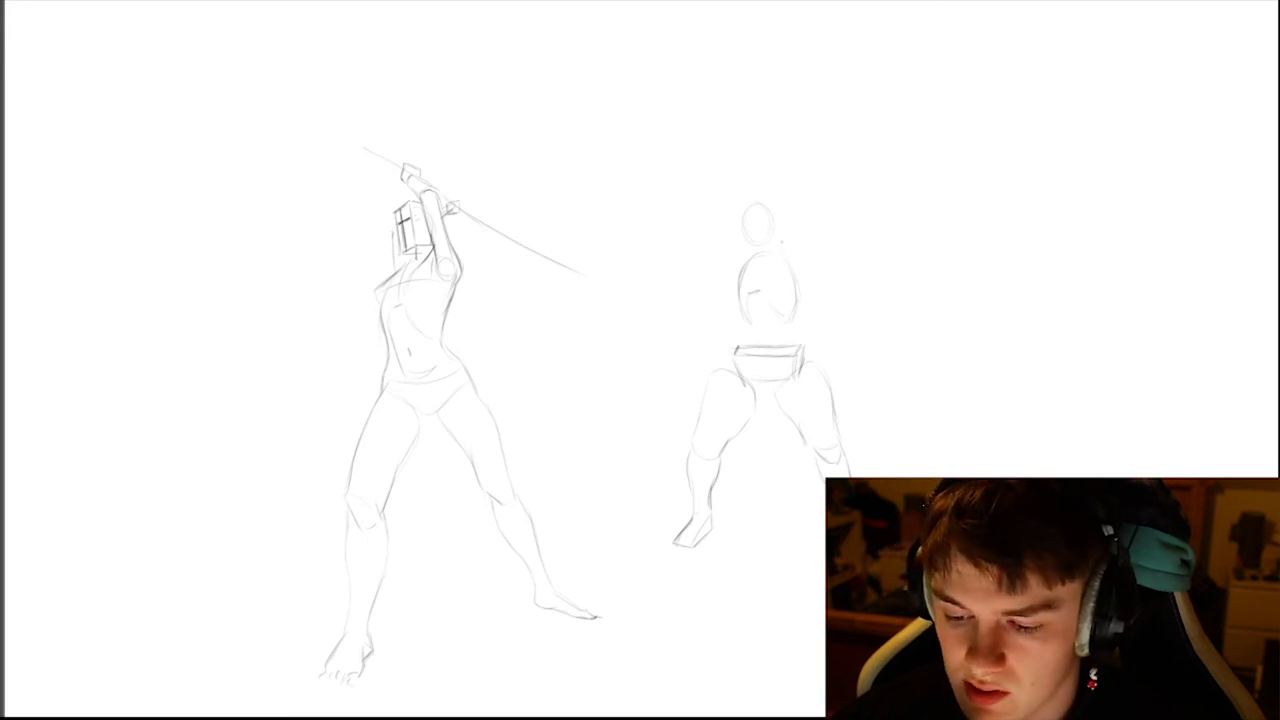
- Sketch the second figure's round shoulder joint, neck and shoulder lines, face guidelines and the raised upper arm beside the head
mouse_move(779, 246)
left_mouse_down()
mouse_move(795, 244)
mouse_move(786, 256)
left_mouse_up()
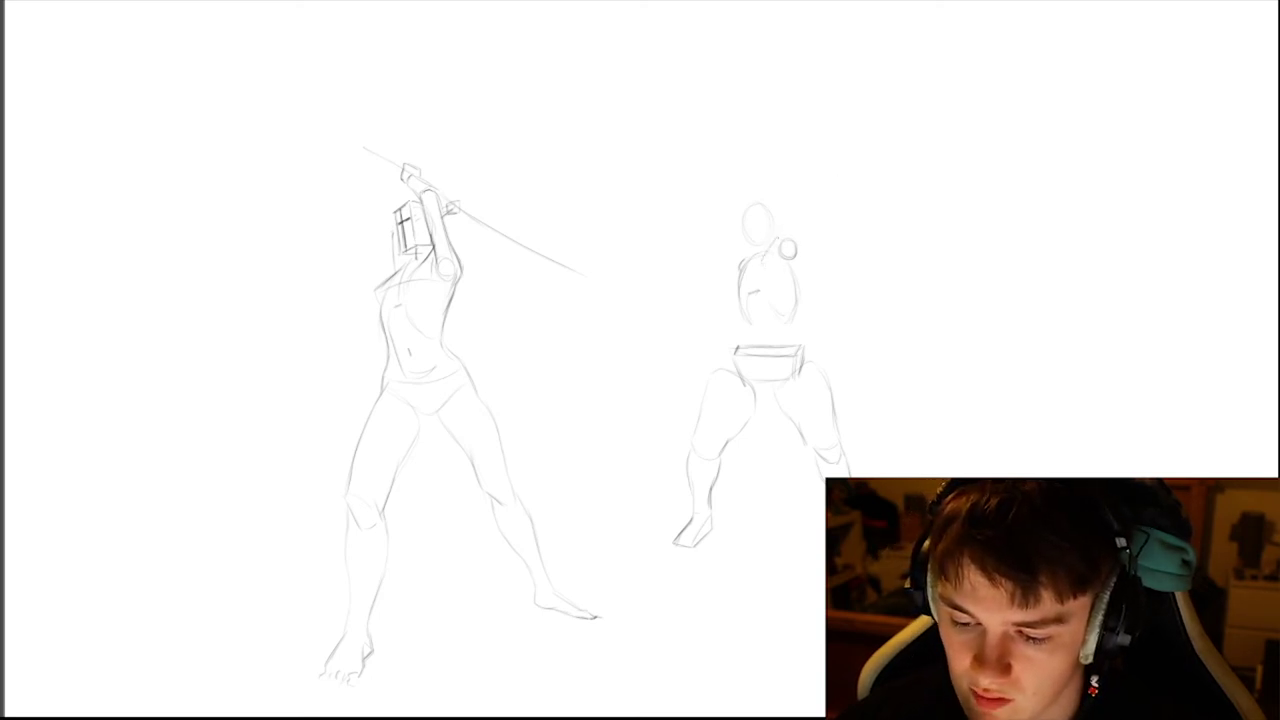
left_click_drag(775, 241, 740, 274)
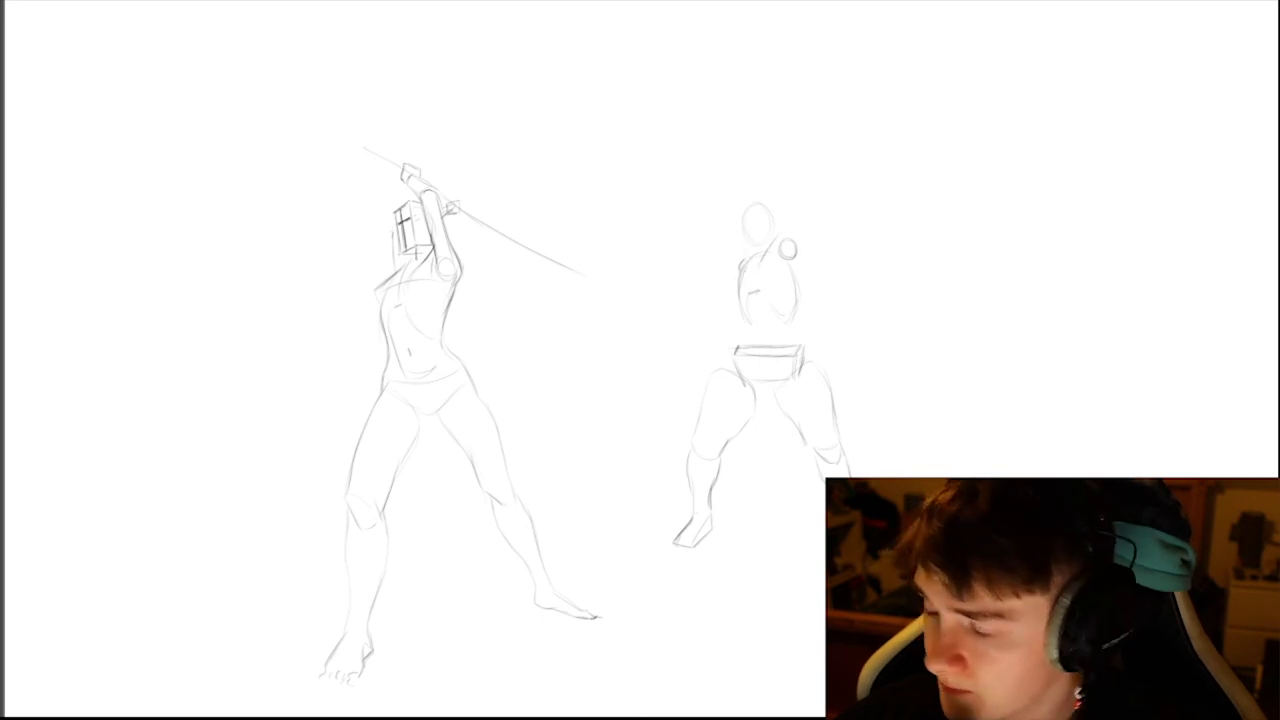
left_click_drag(751, 250, 741, 269)
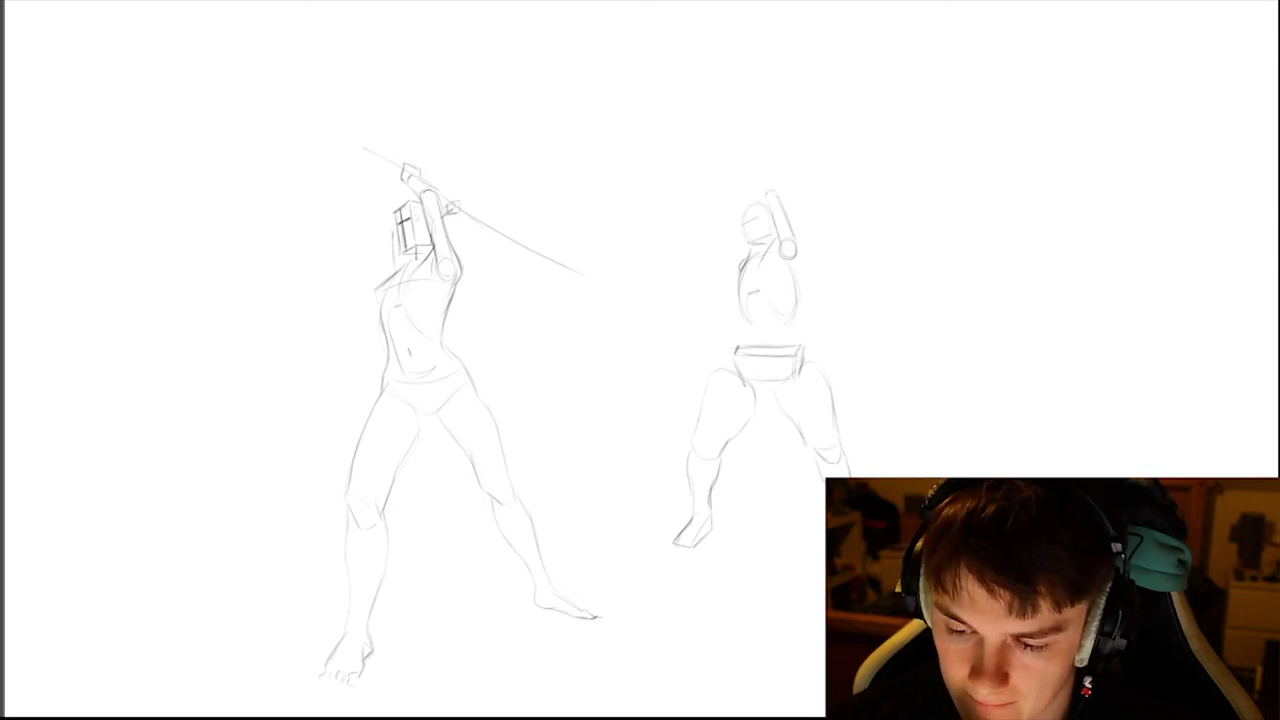
left_click_drag(779, 196, 790, 224)
left_click_drag(772, 172, 752, 263)
left_click(755, 265, "ctrl")
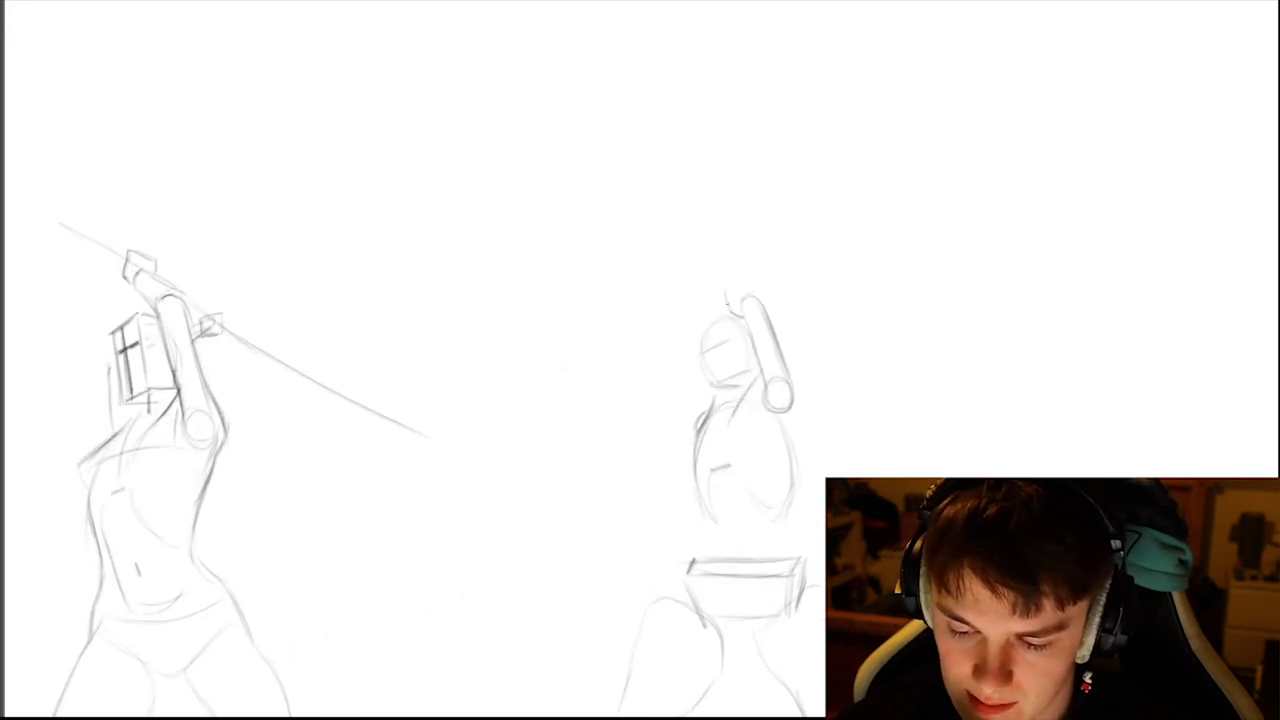
- Draw the second figure's raised forearm tapering to the wrist, darken the arm outline, and add the armpit and side contour
mouse_move(727, 297)
left_mouse_down()
mouse_move(737, 265)
mouse_move(756, 297)
mouse_move(719, 289)
mouse_move(724, 267)
mouse_move(743, 319)
left_mouse_up()
key("e")
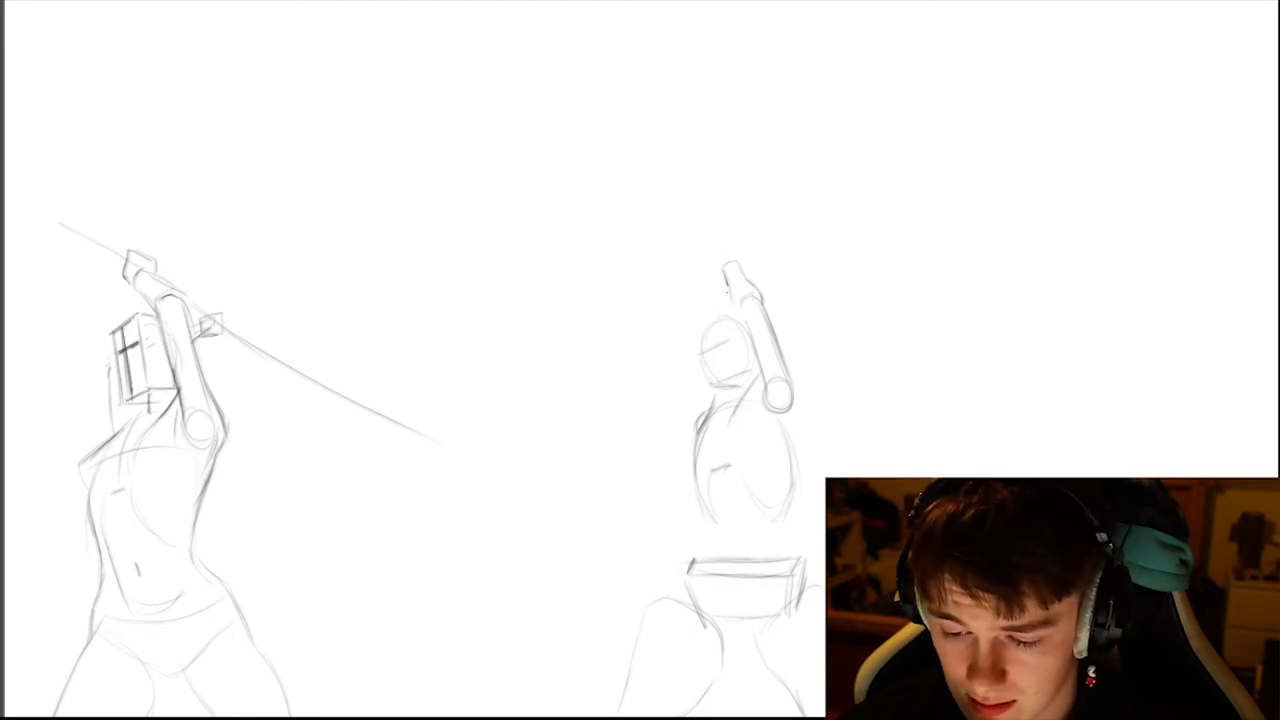
left_click_drag(728, 288, 767, 406)
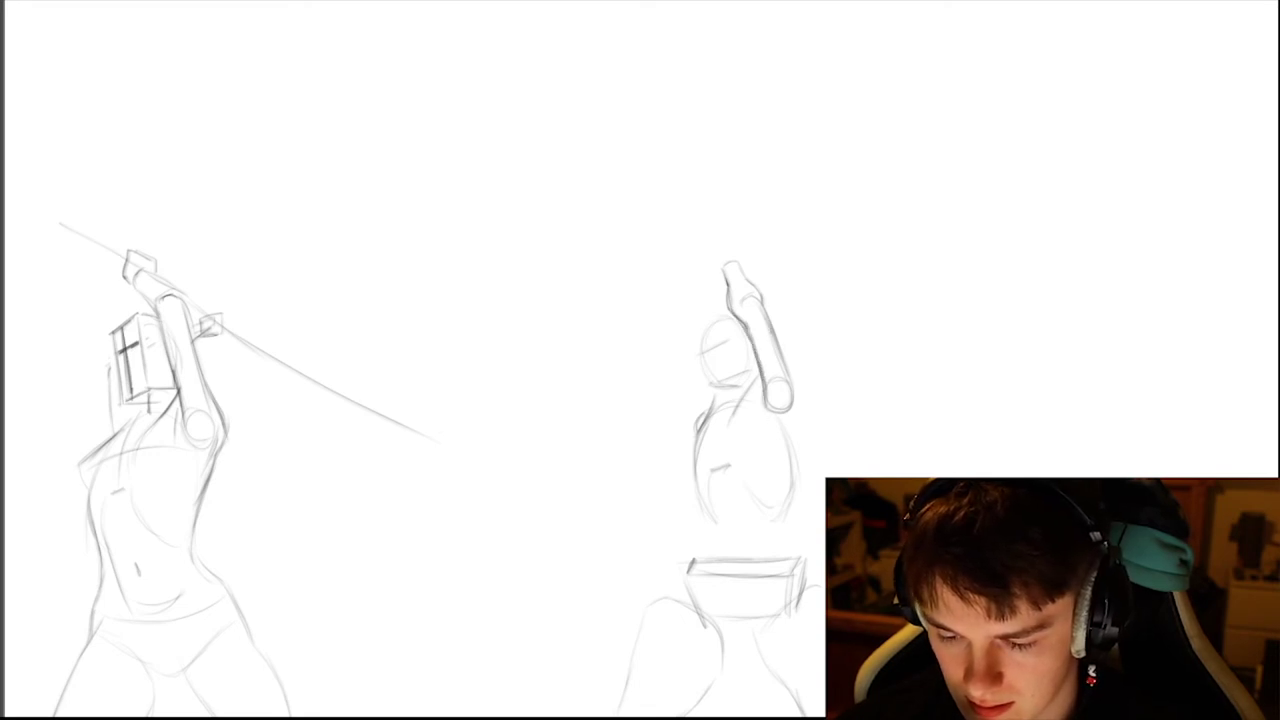
mouse_move(768, 326)
left_mouse_down()
mouse_move(799, 400)
mouse_move(796, 442)
mouse_move(803, 414)
left_mouse_up()
left_click_drag(801, 406, 798, 494)
scroll(825, 355, "down", 2)
scroll(764, 280, "up", 1)
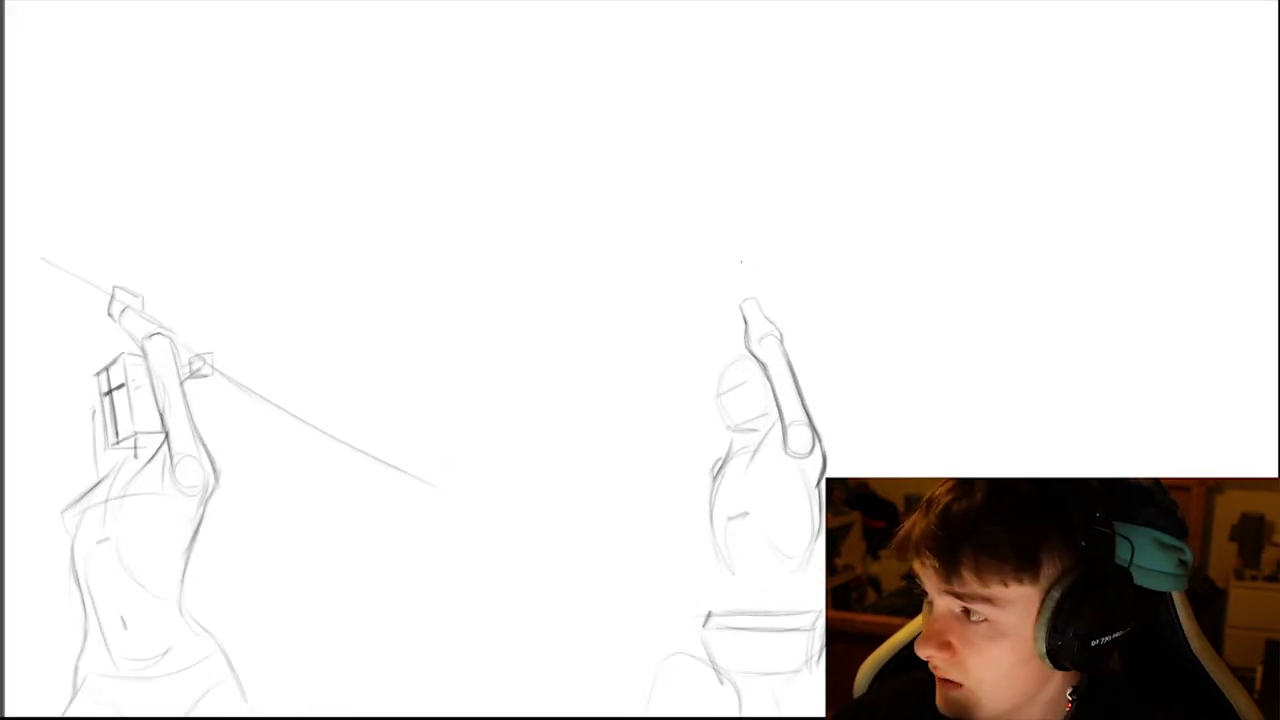
- Cap the raised forearm with a small block hand and draw the far arm's outline rising from the shoulder beside the head
left_click_drag(738, 304, 762, 290)
left_click_drag(762, 290, 727, 311)
scroll(777, 284, "down", 4)
scroll(765, 338, "up", 5)
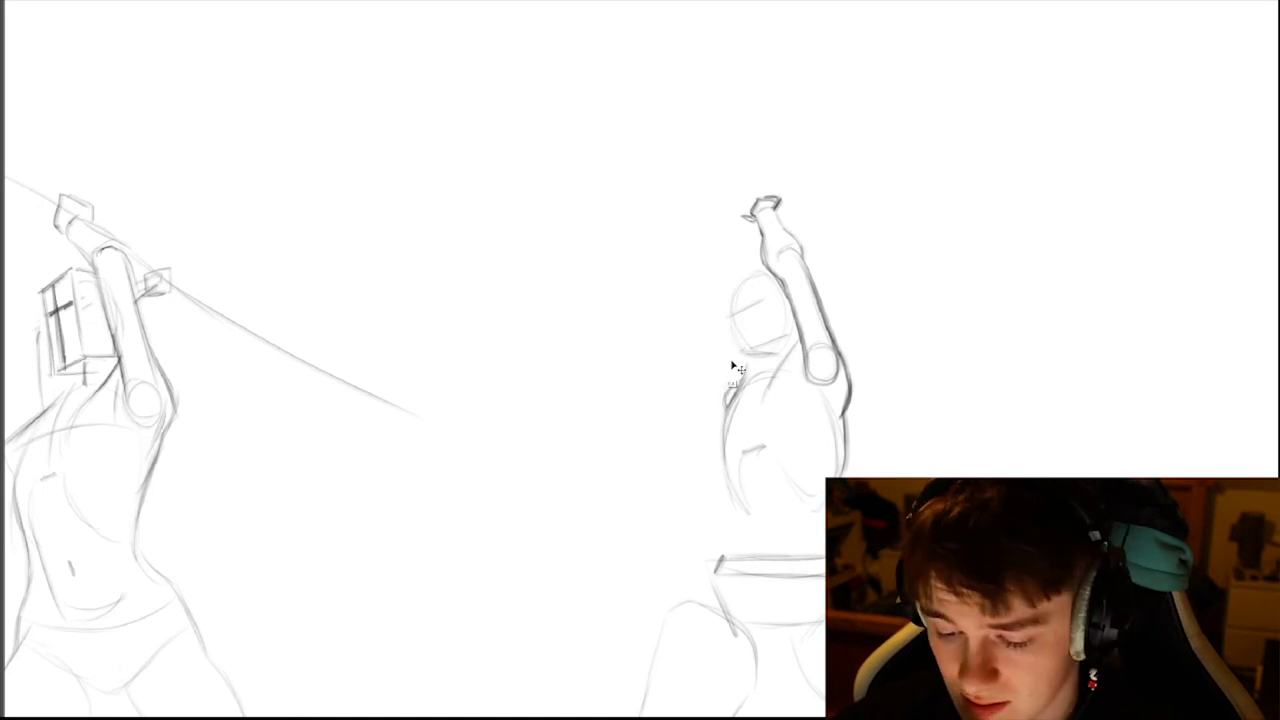
left_click_drag(726, 395, 730, 318)
left_click_drag(727, 371, 728, 346)
- Draw the other forearm emerging from behind the raised arm, ending in a small faceted fist
left_click_drag(816, 280, 829, 285)
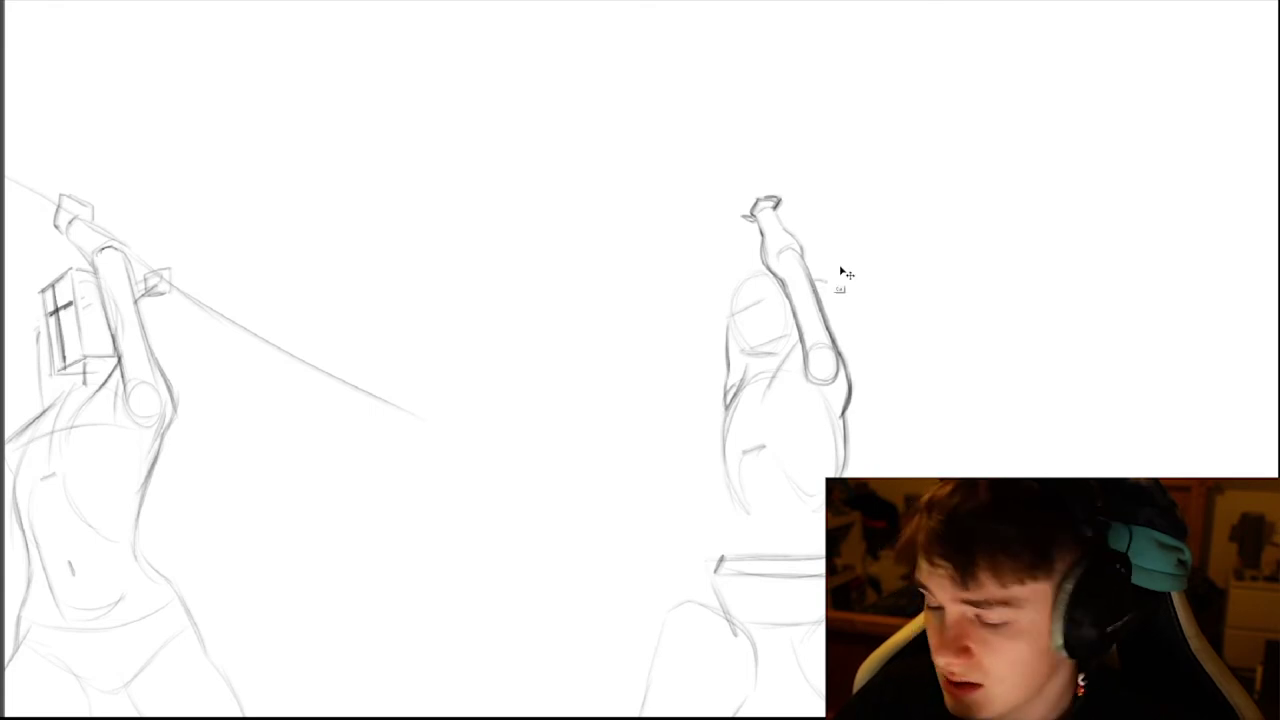
mouse_move(809, 277)
left_mouse_down()
mouse_move(829, 281)
mouse_move(845, 260)
left_mouse_up()
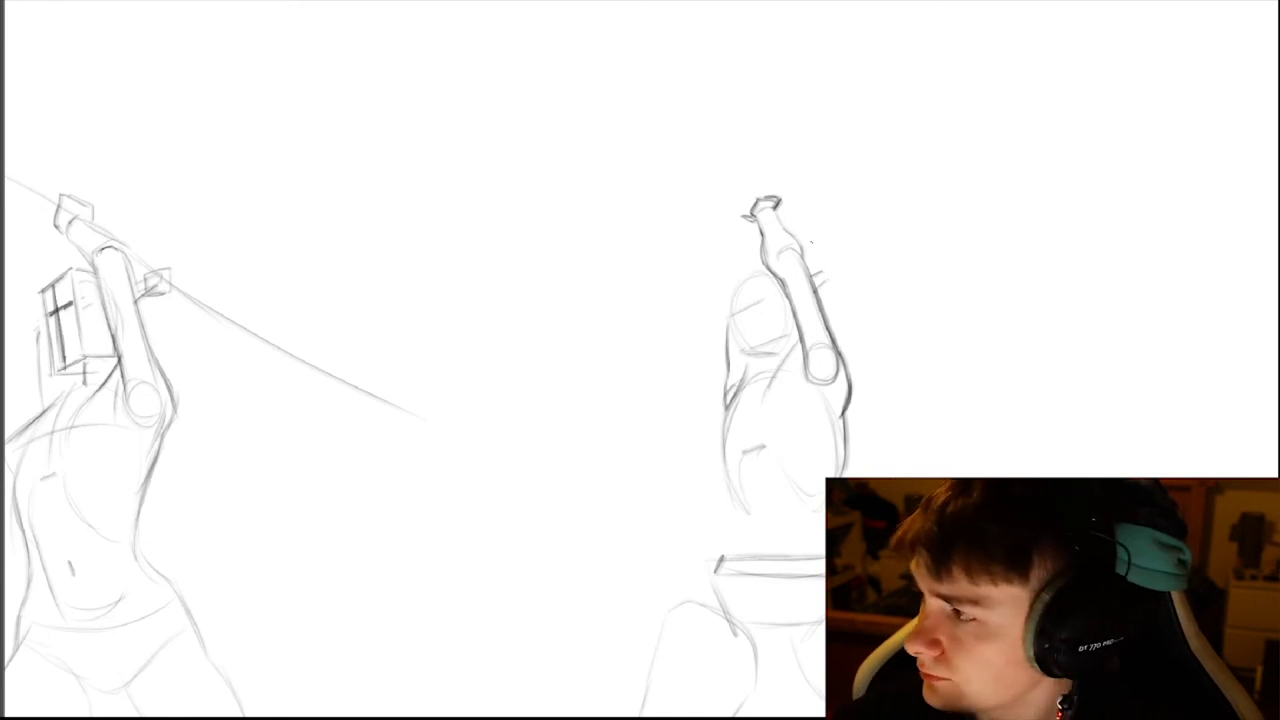
left_click_drag(821, 257, 820, 275)
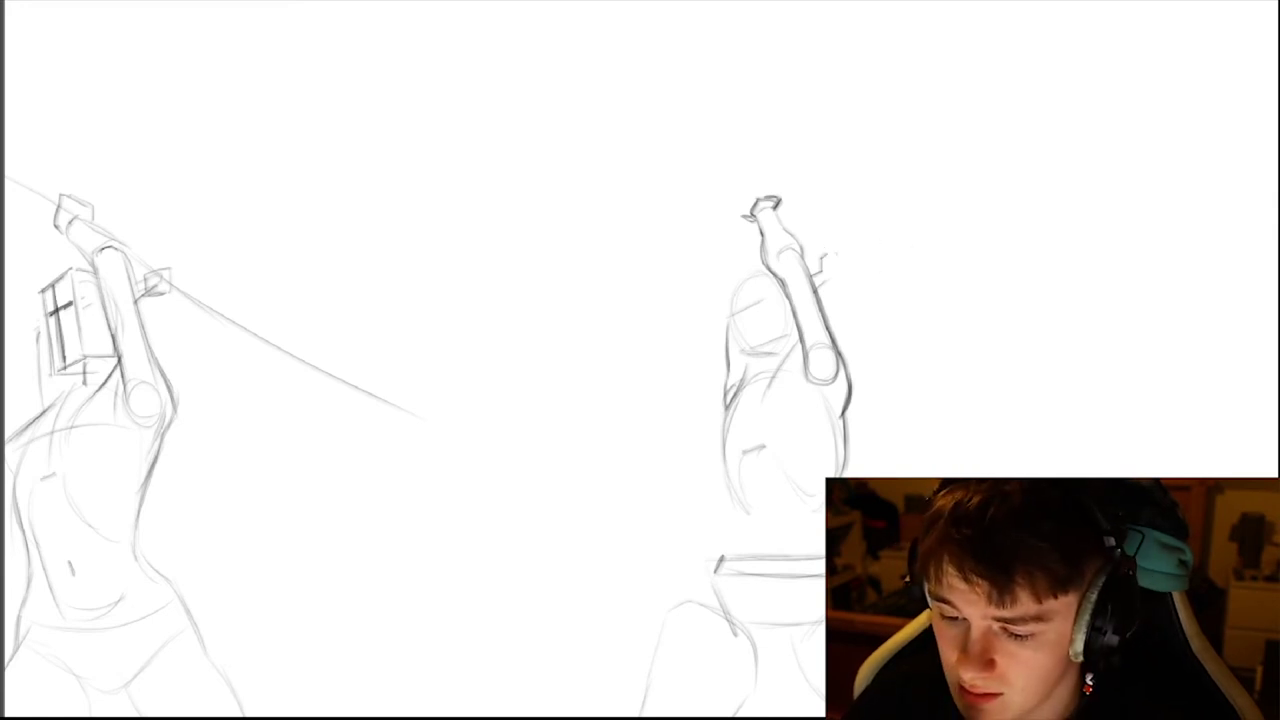
mouse_move(829, 253)
left_mouse_down()
mouse_move(865, 267)
mouse_move(847, 262)
left_mouse_up()
key("ctrl+z")
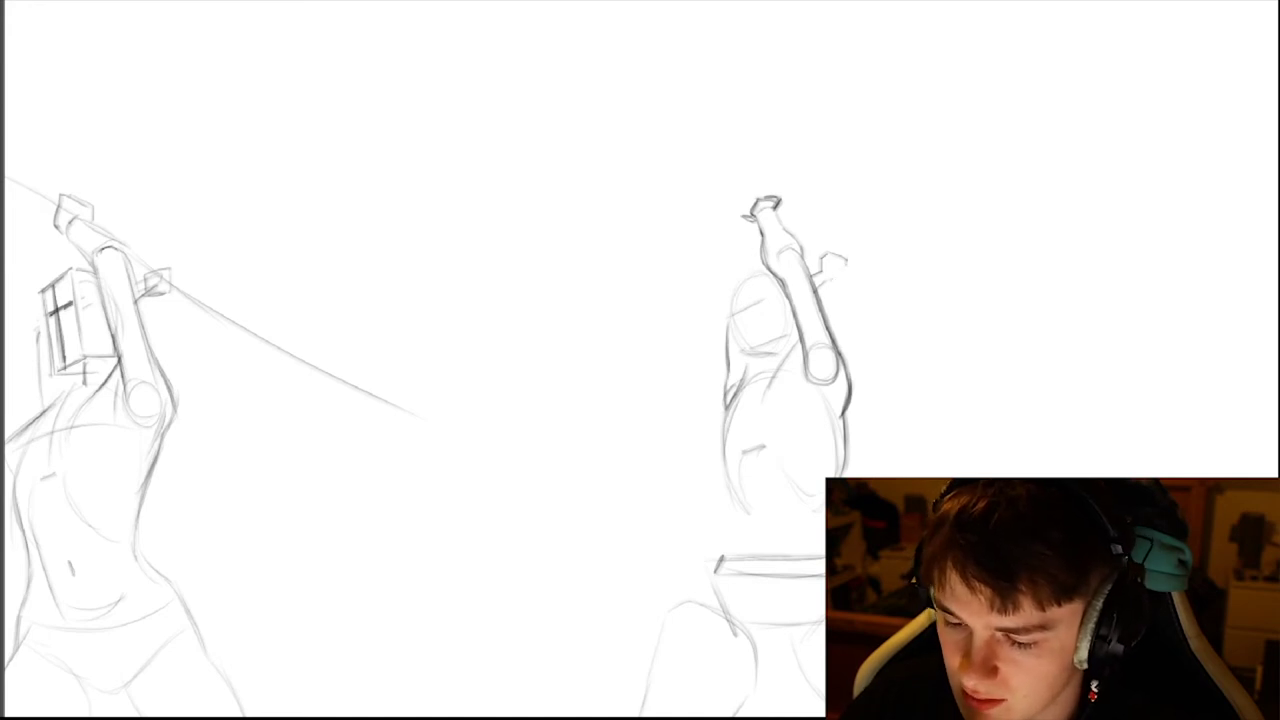
left_click_drag(825, 285, 843, 279)
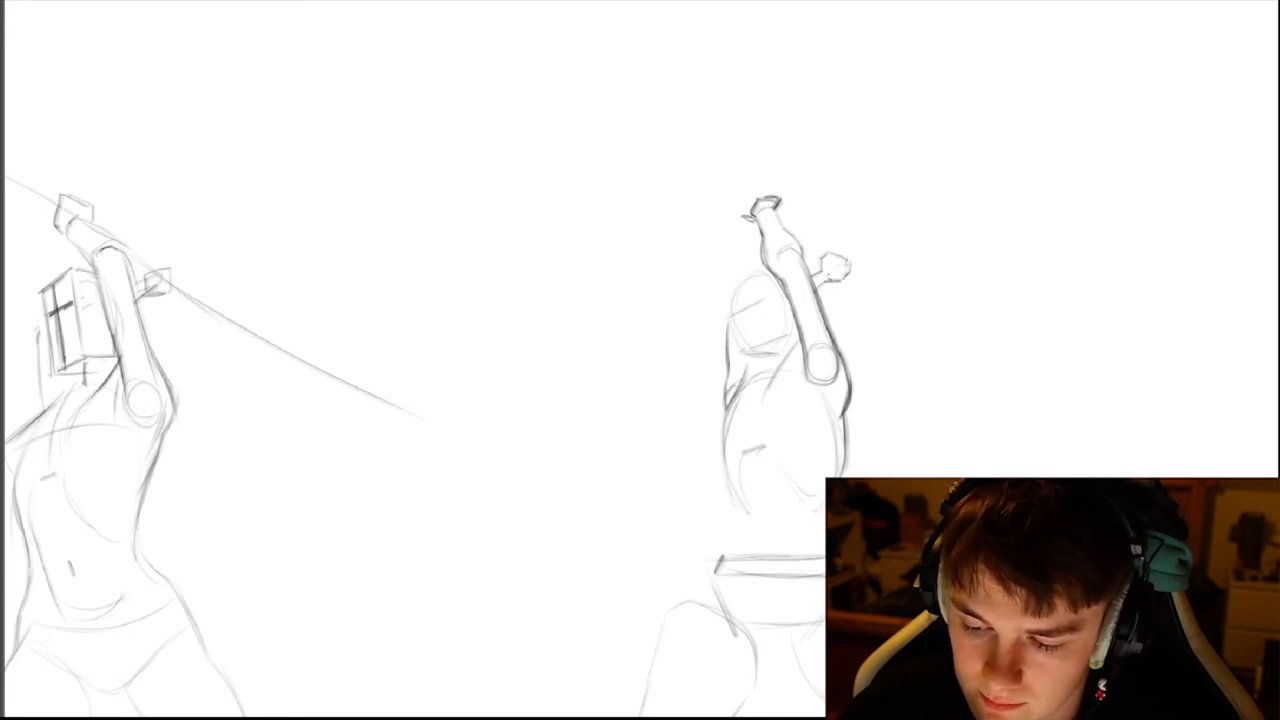
- Draw a long weapon handle slanting down through both hands, ending in a large tilted cylindrical hammer head
left_click_drag(870, 295, 735, 305)
left_click_drag(890, 375, 923, 351)
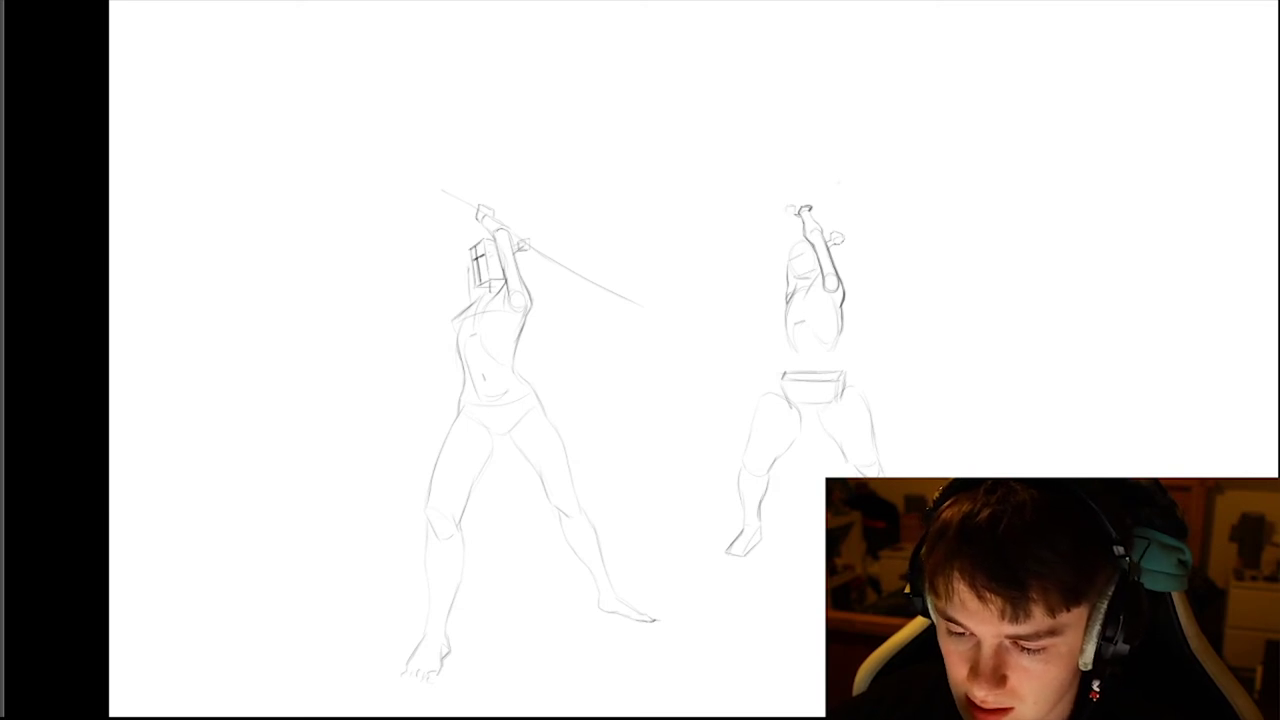
left_click_drag(815, 215, 840, 234)
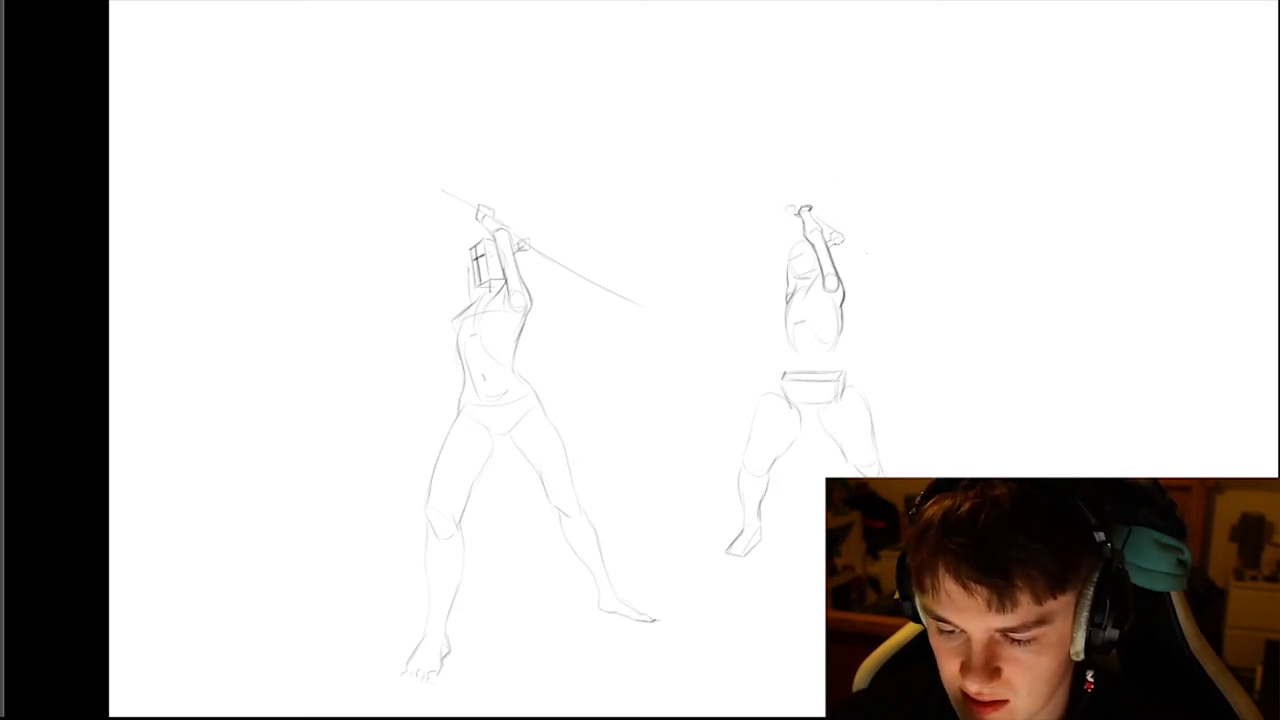
key("ctrl+z")
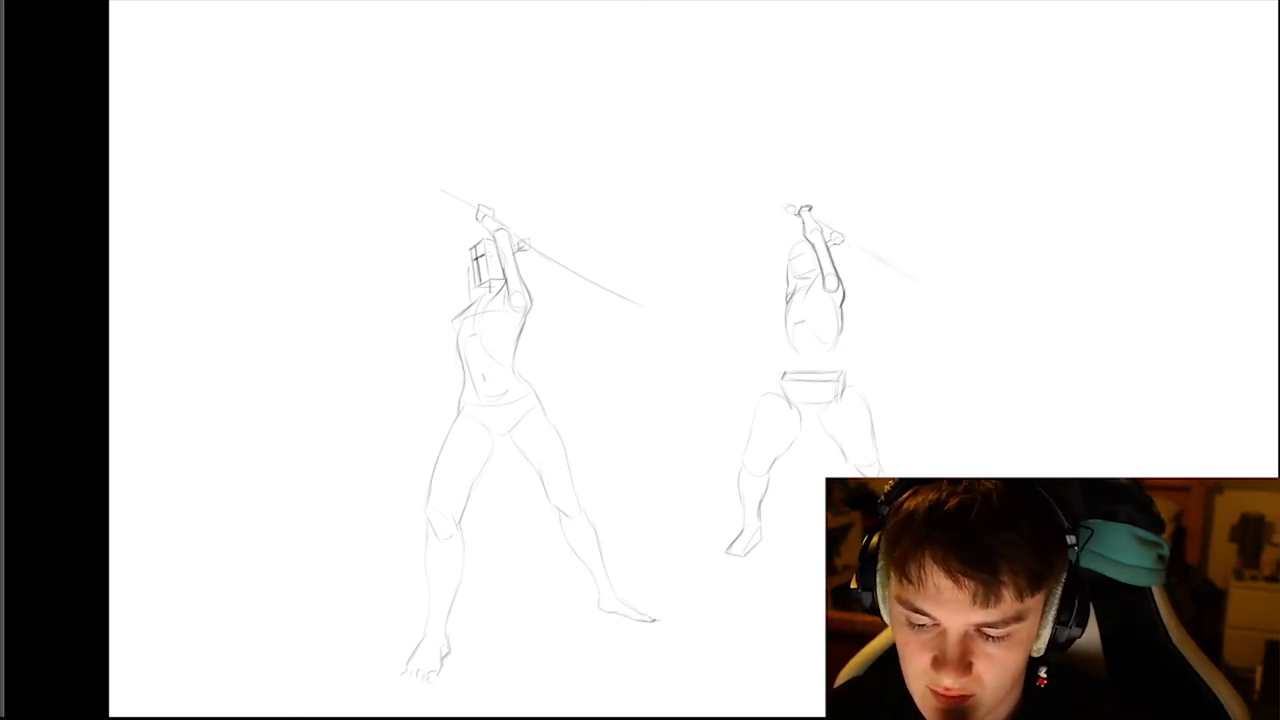
left_click_drag(858, 250, 917, 285)
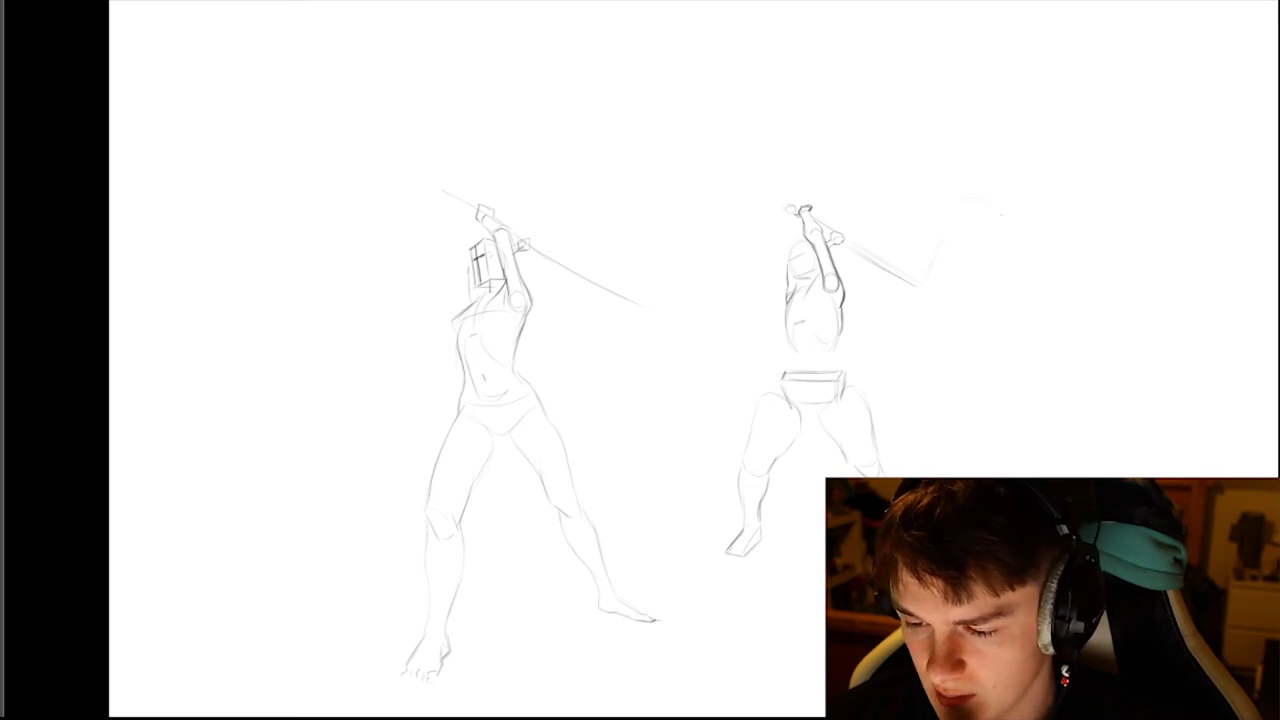
left_click_drag(962, 199, 975, 291)
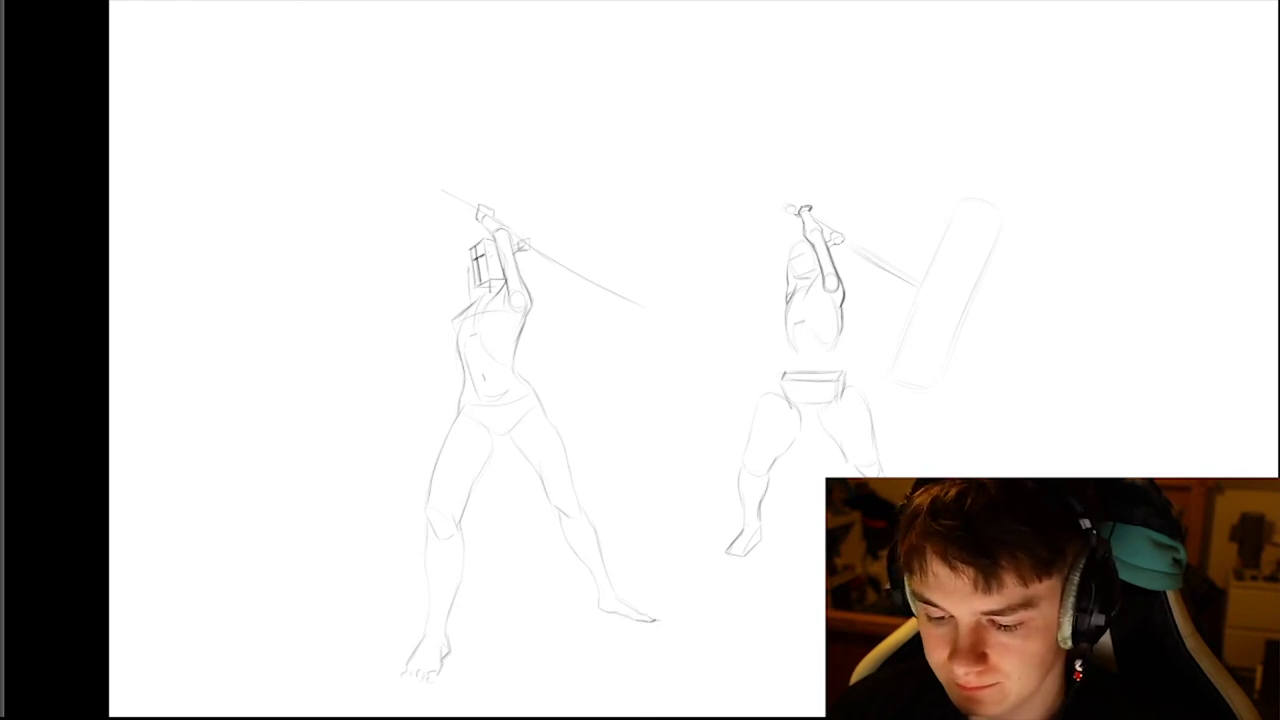
- Add a new layer above the second figure's sketch, fade the sketch layer to 29% opacity, and hide the first figure's layer
key("Tab")
key("Tab")
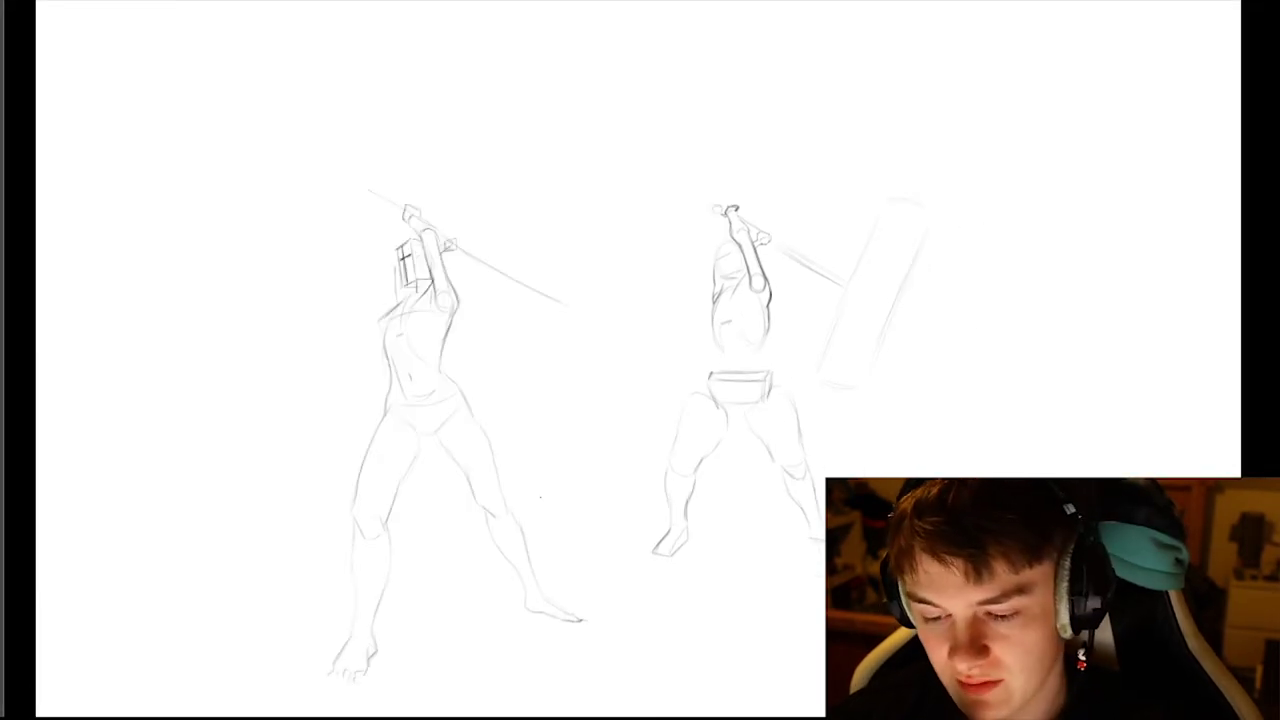
key("f")
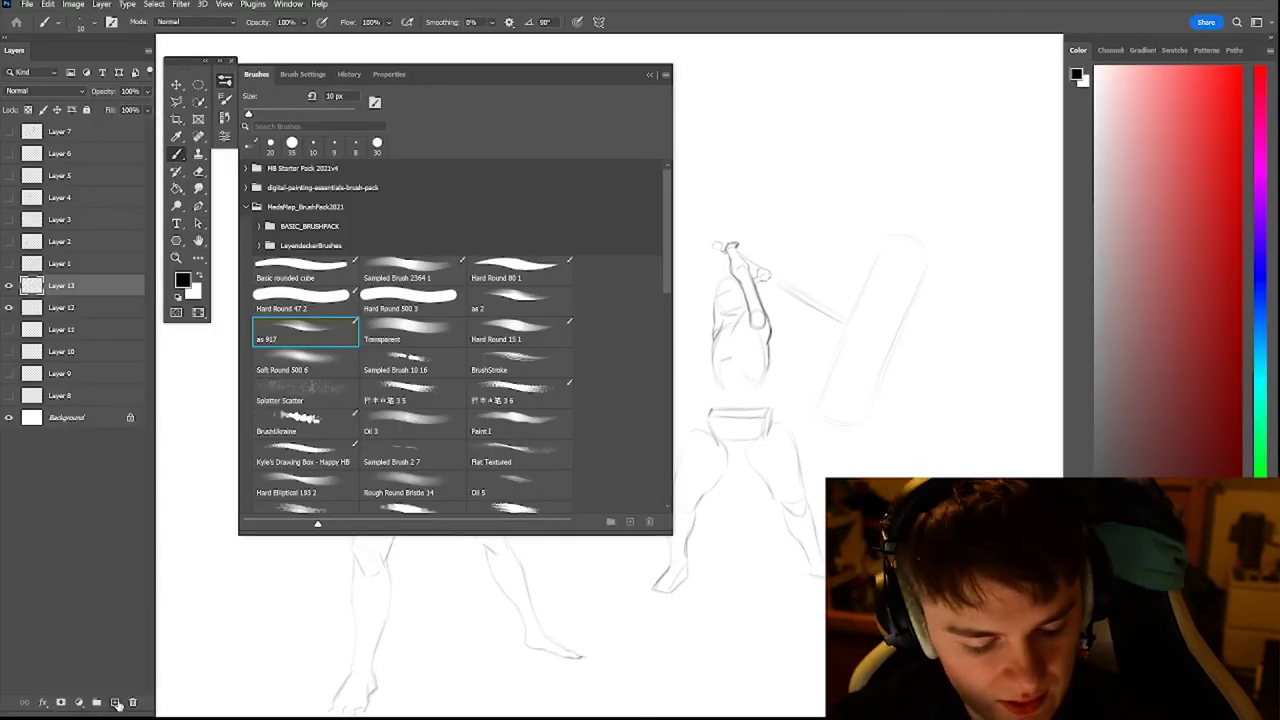
left_click(92, 310)
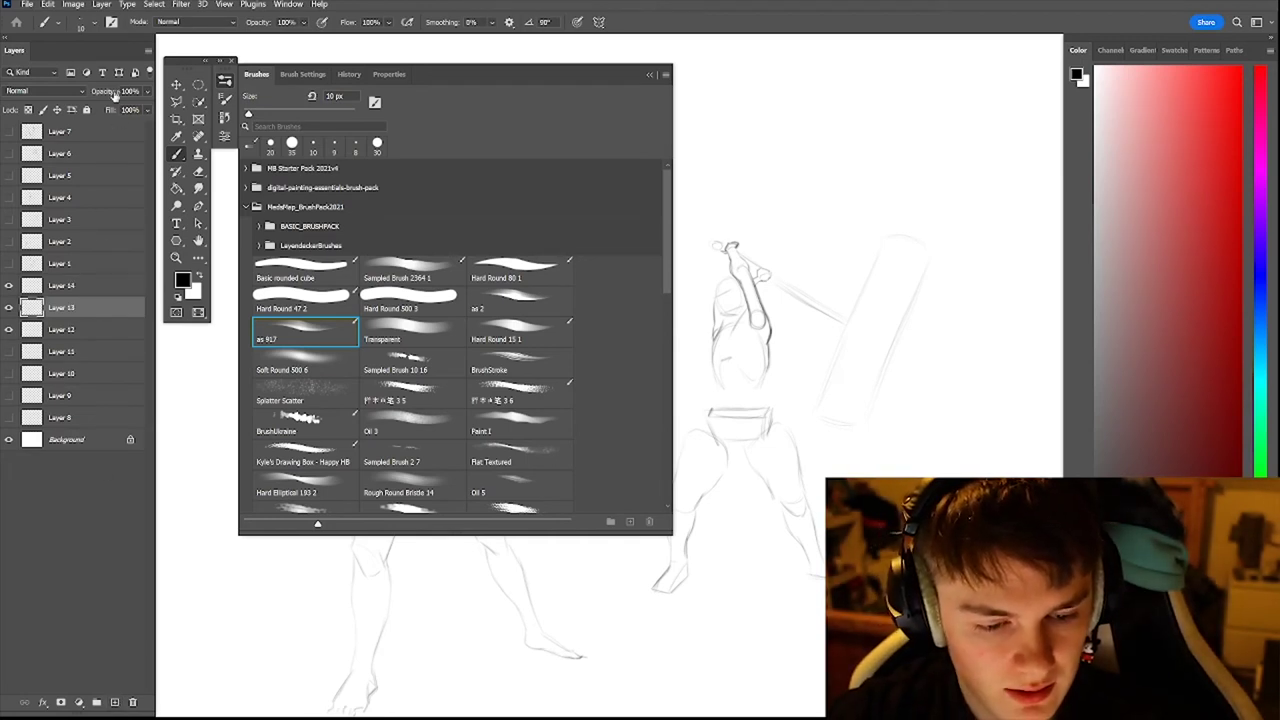
left_click_drag(115, 92, 89, 95)
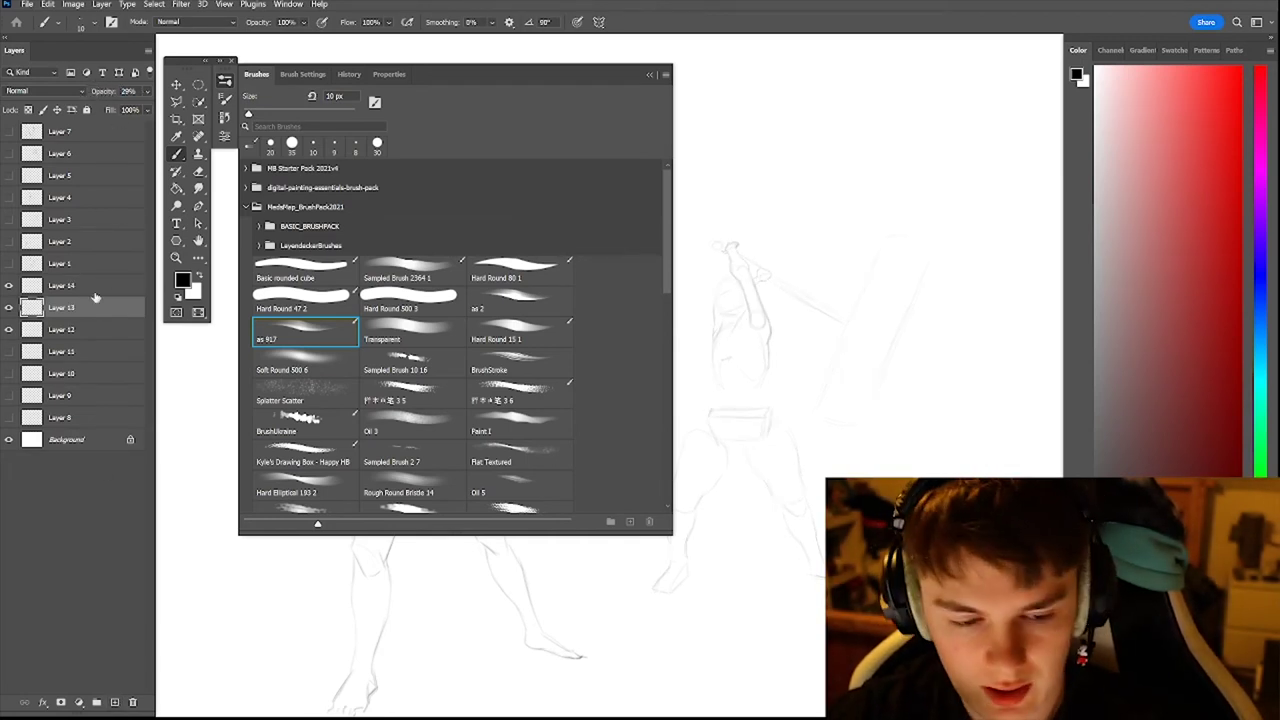
left_click(9, 330)
left_click(78, 287)
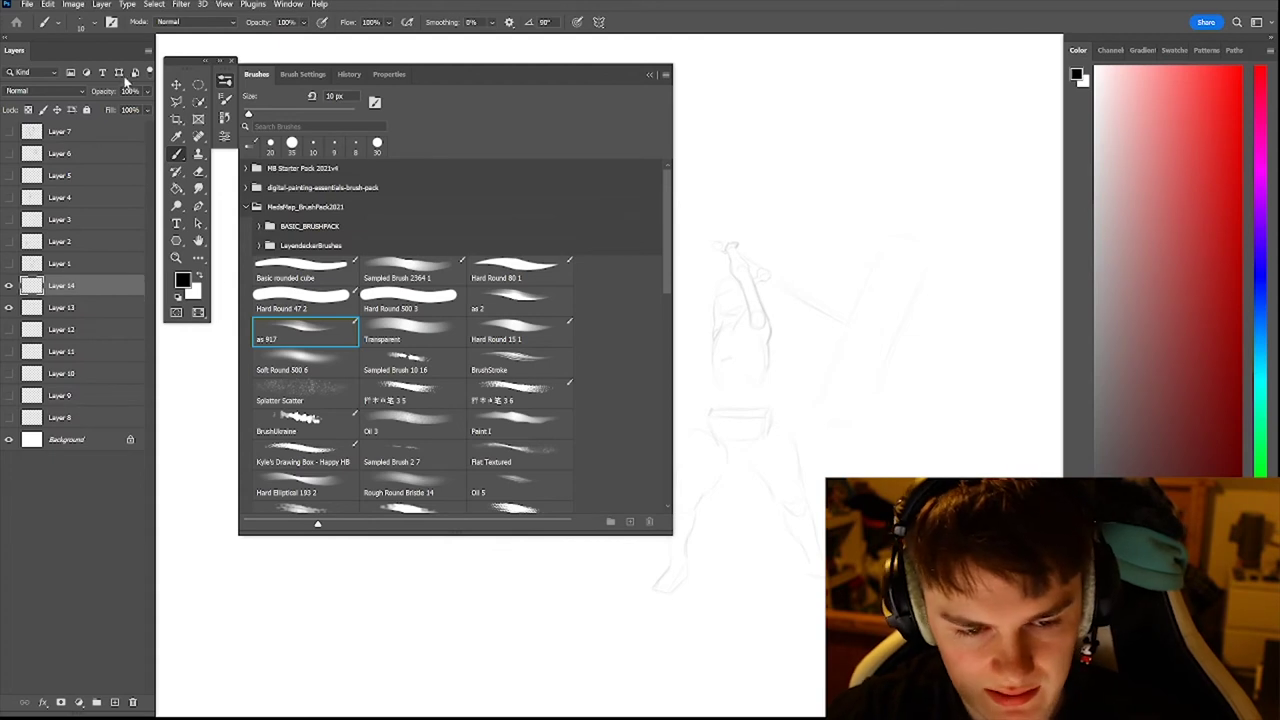
left_click(228, 83)
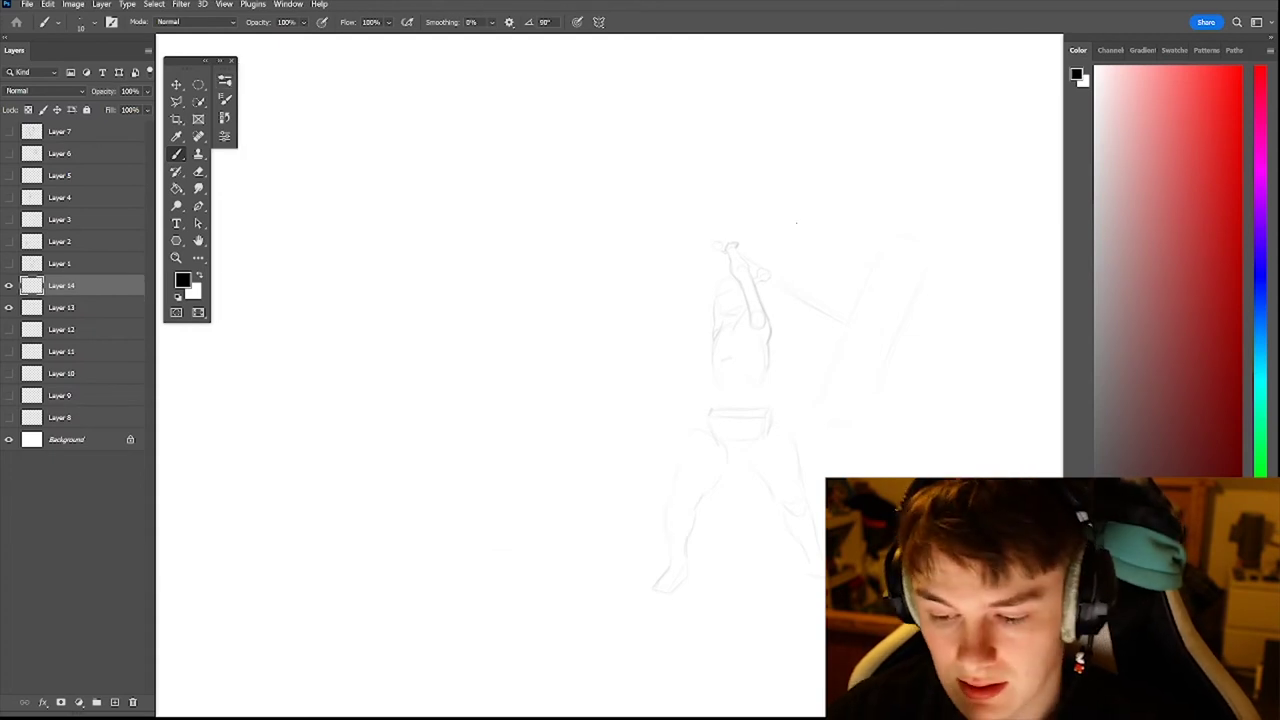
- Switch to the Hard Round 15 1 brush at 7 px for refining the second figure's upper body
key("z")
left_click(729, 315)
key("b")
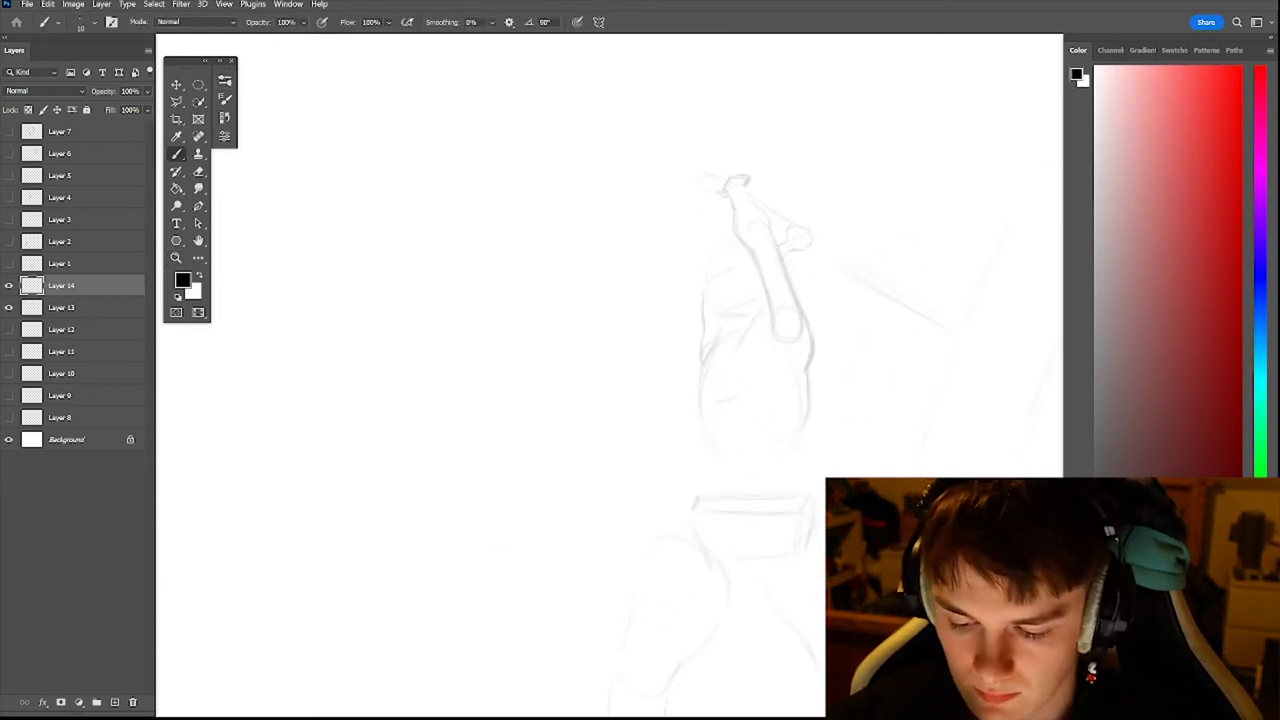
left_click(225, 81)
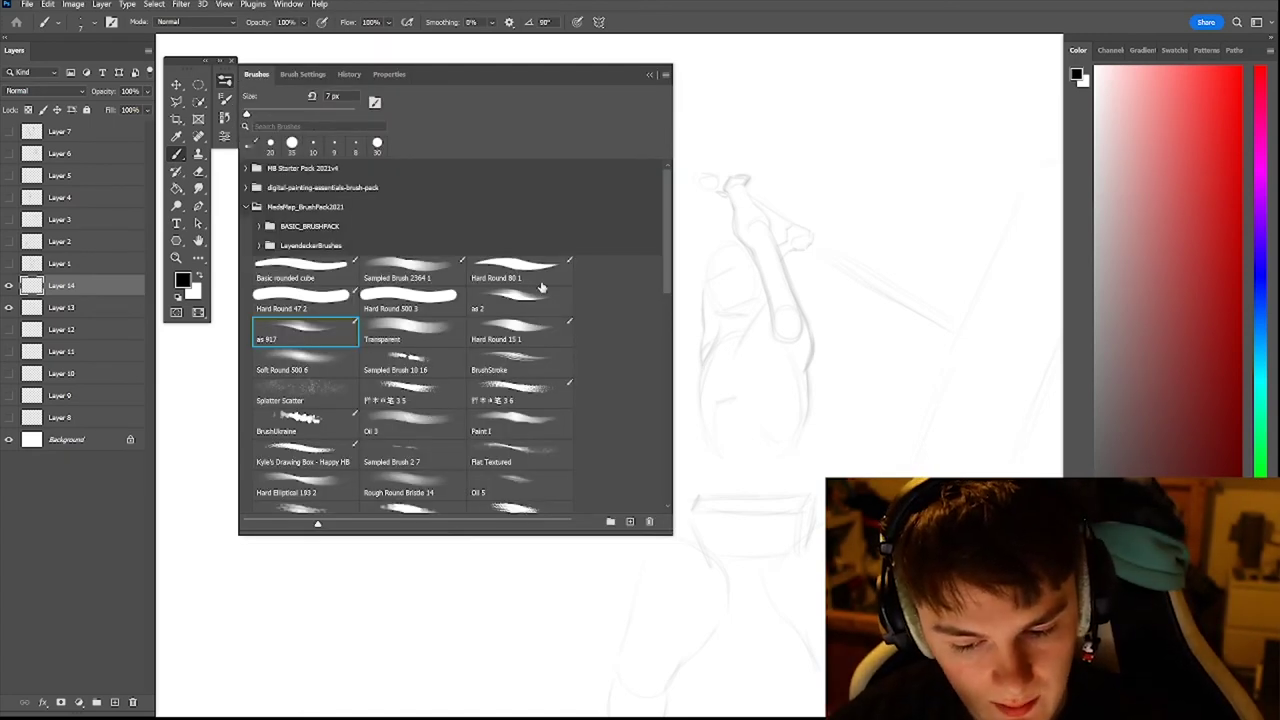
left_click(541, 325)
left_click(225, 83)
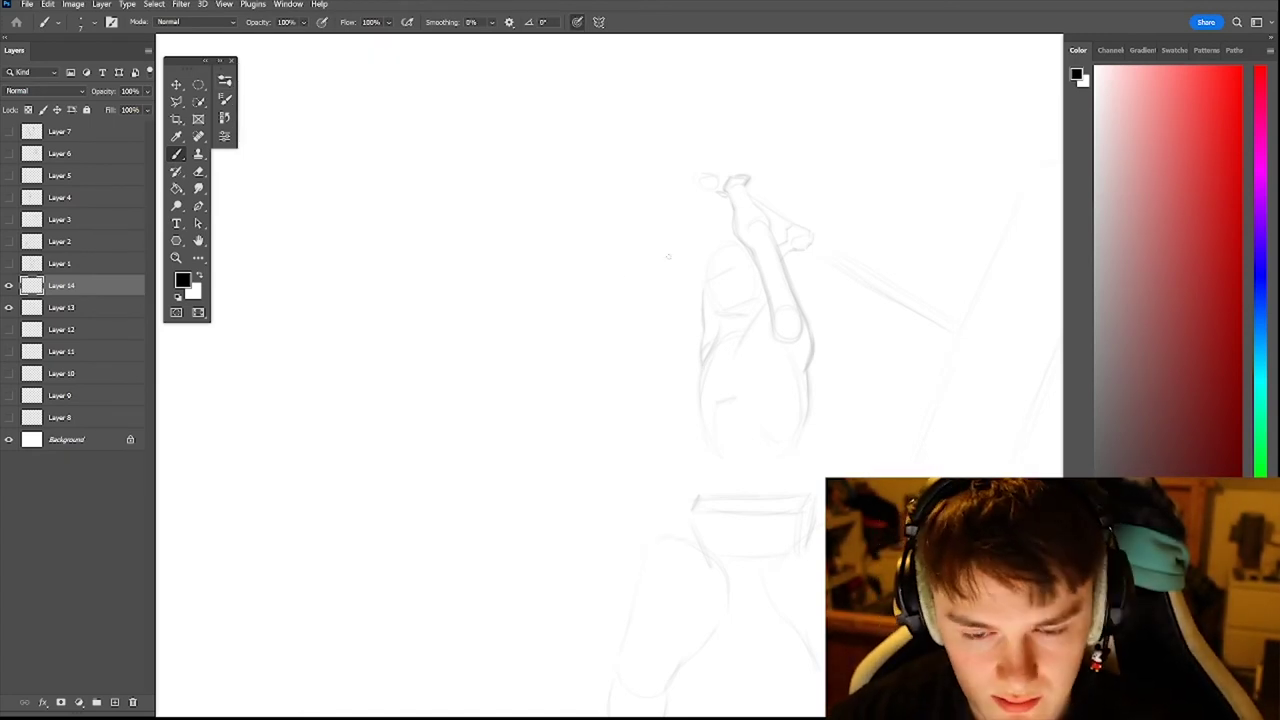
mouse_move(556, 384)
left_mouse_down()
mouse_move(651, 403)
mouse_move(682, 460)
left_mouse_up()
key("ctrl+z")
mouse_move(674, 322)
left_mouse_down()
mouse_move(634, 428)
mouse_move(708, 490)
left_mouse_up()
key("ctrl+z")
left_click_drag(644, 421, 636, 445)
mouse_move(659, 398)
left_mouse_down()
mouse_move(693, 474)
mouse_move(643, 453)
mouse_move(679, 459)
mouse_move(696, 497)
left_mouse_up()
key("ctrl+z")
key("ctrl+z")
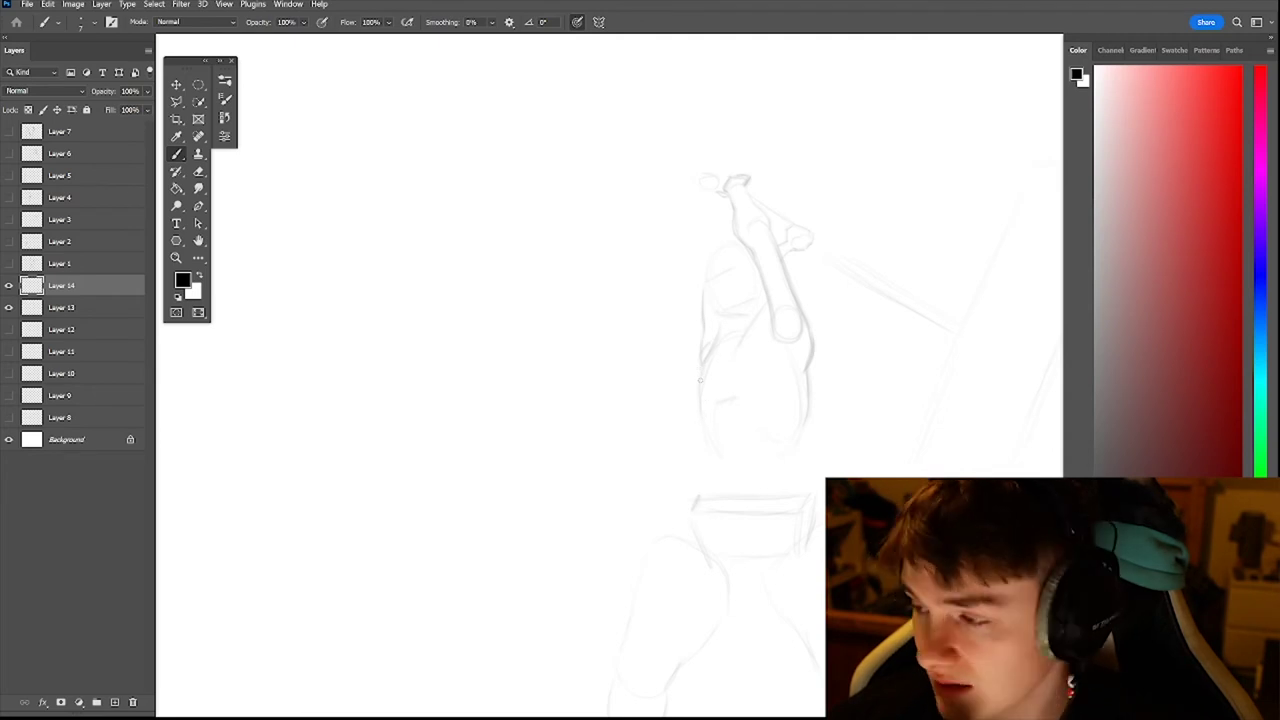
mouse_move(682, 346)
left_mouse_down()
mouse_move(624, 428)
mouse_move(684, 466)
left_mouse_up()
key("ctrl+z")
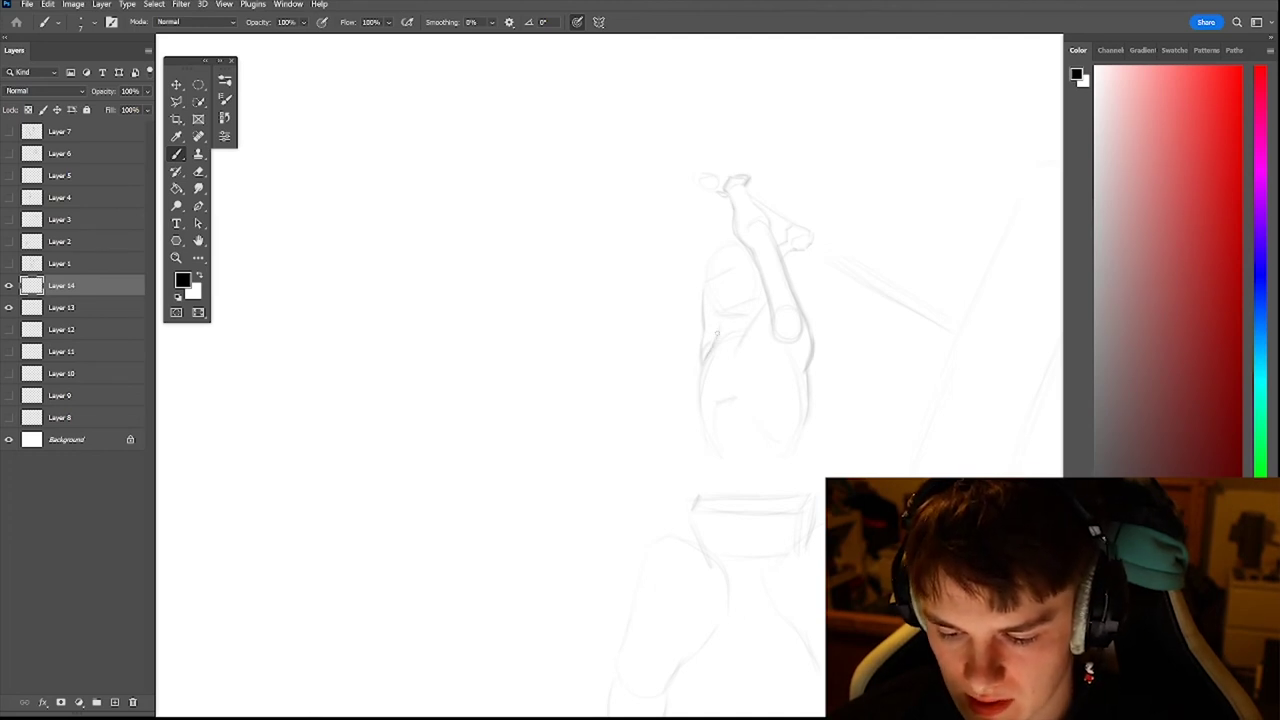
- Draw cleaner contour lines over the faded sketch for the far shoulder, chest, neck and jaw of the second figure
left_click_drag(716, 336, 690, 370)
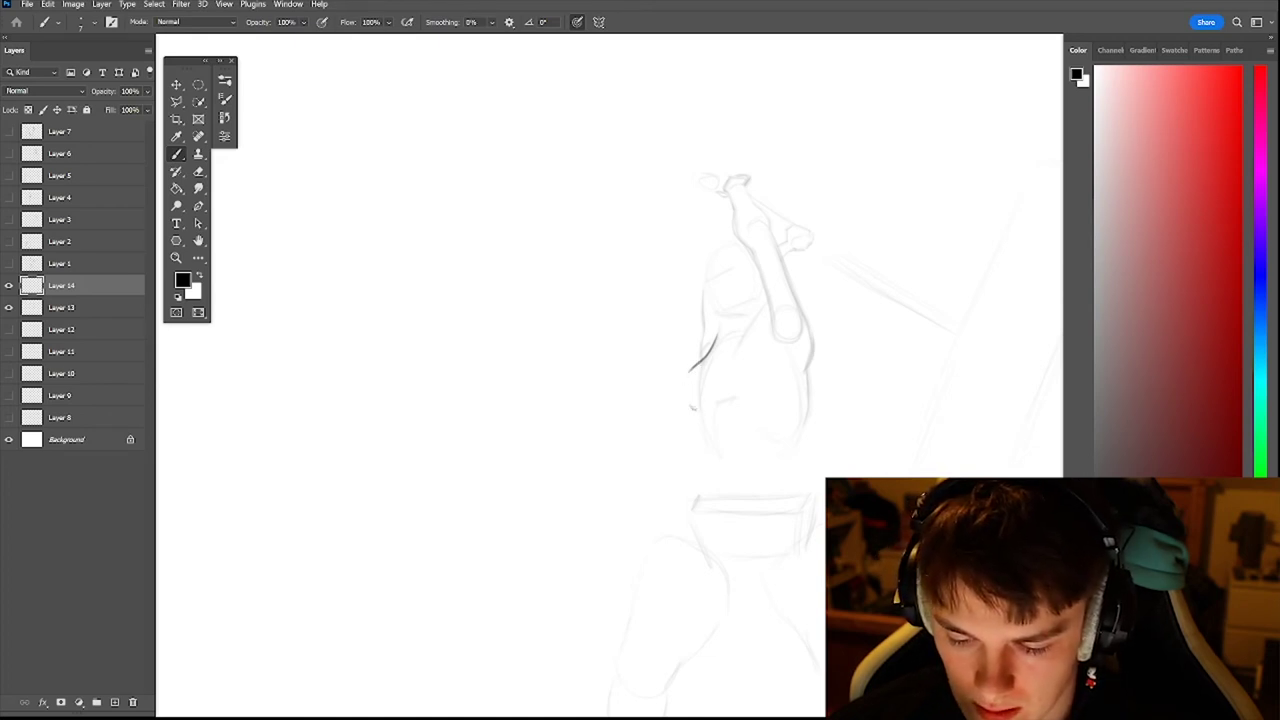
left_click_drag(697, 412, 685, 378)
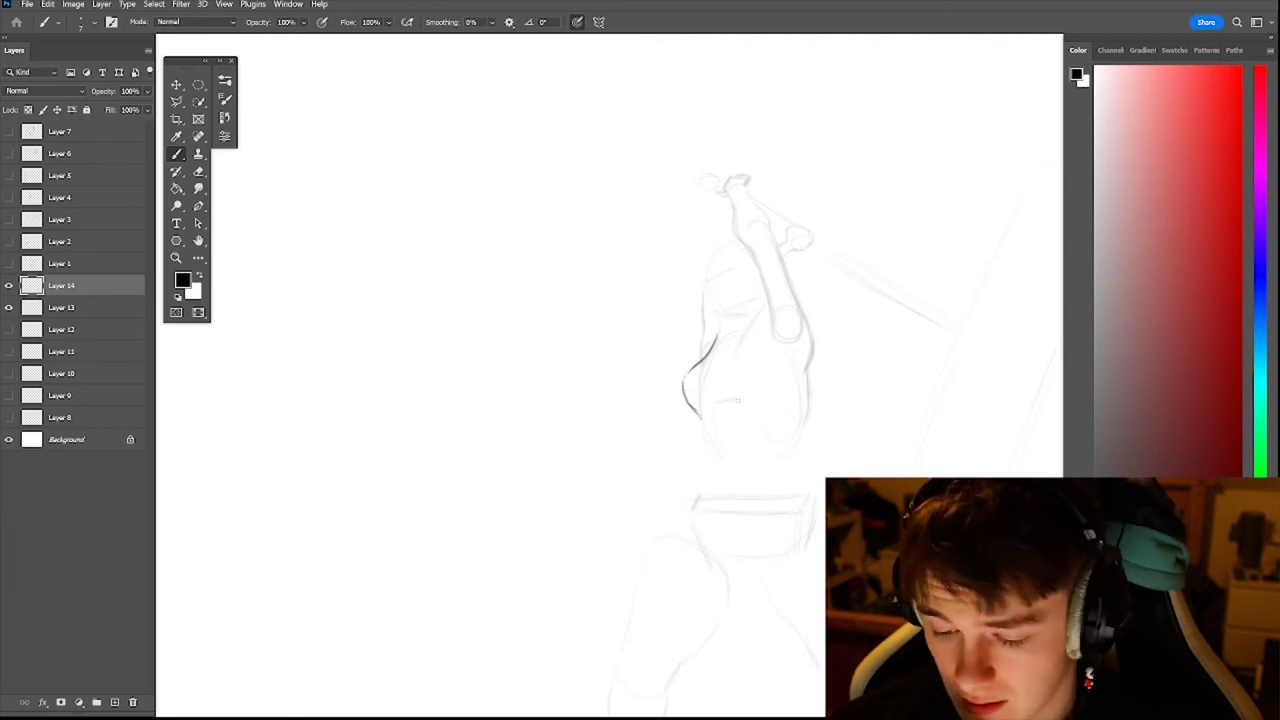
left_click_drag(732, 385, 748, 405)
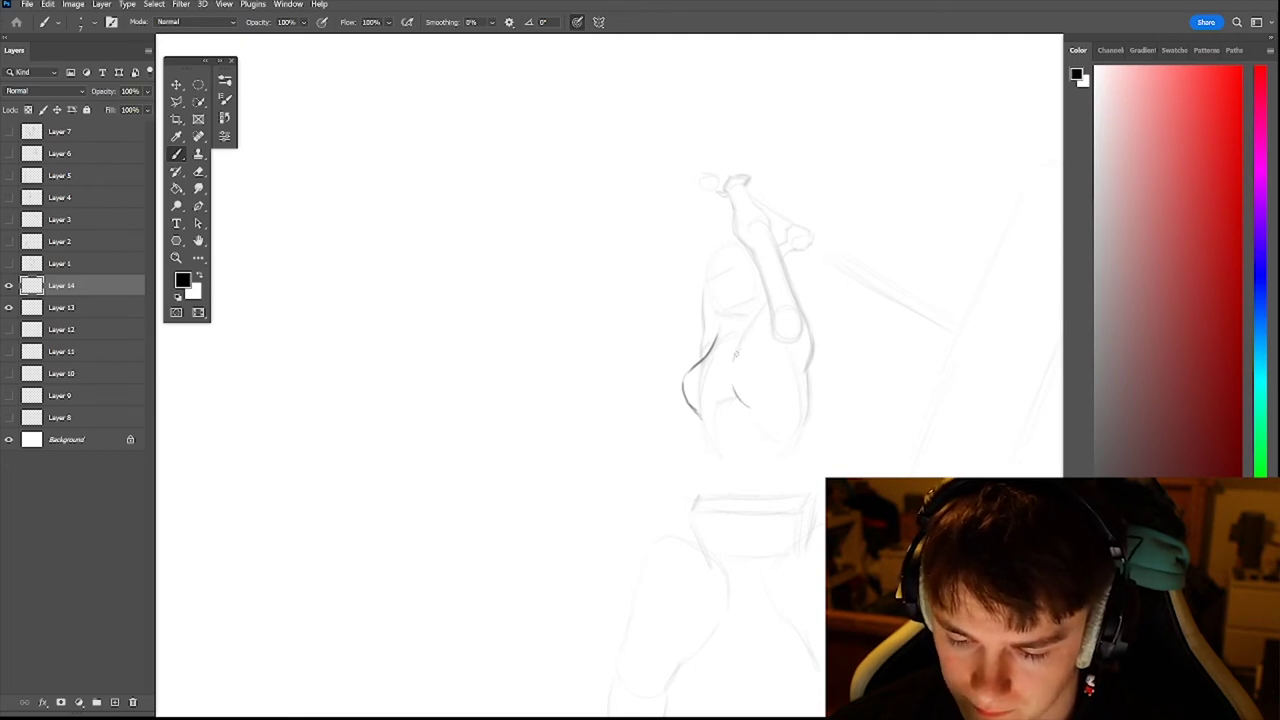
left_click_drag(738, 350, 759, 314)
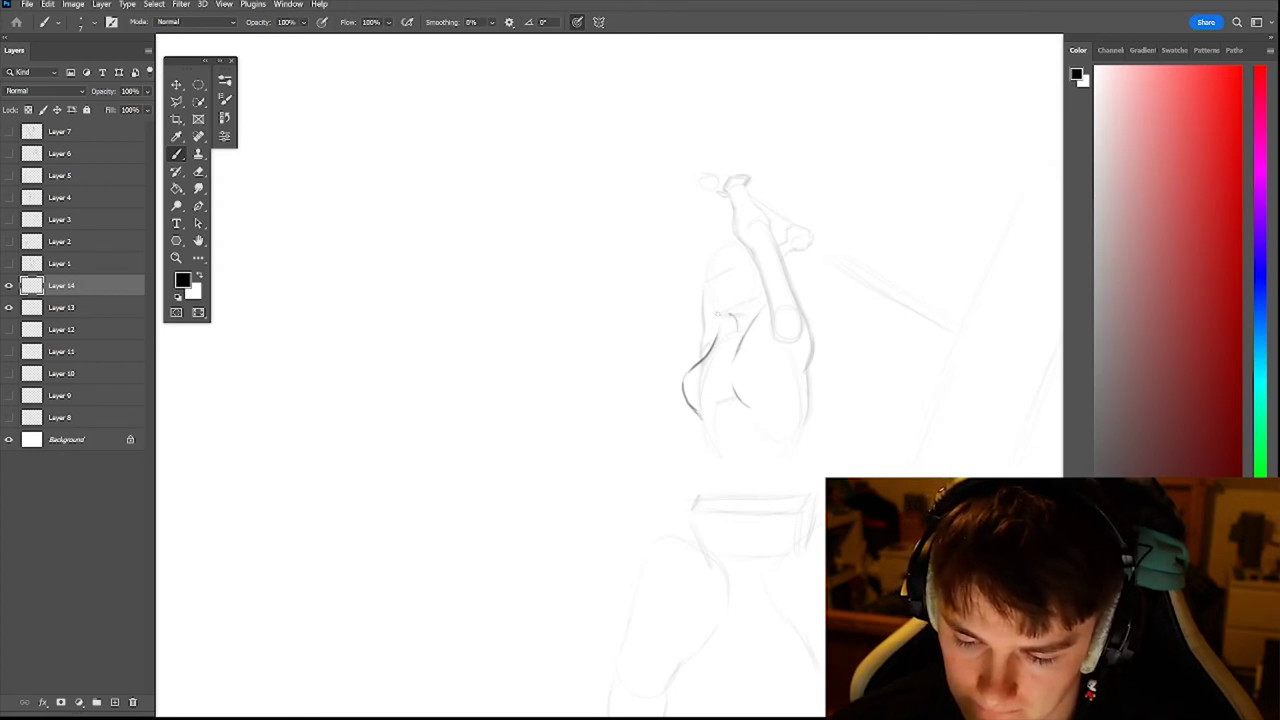
left_click_drag(719, 315, 733, 316)
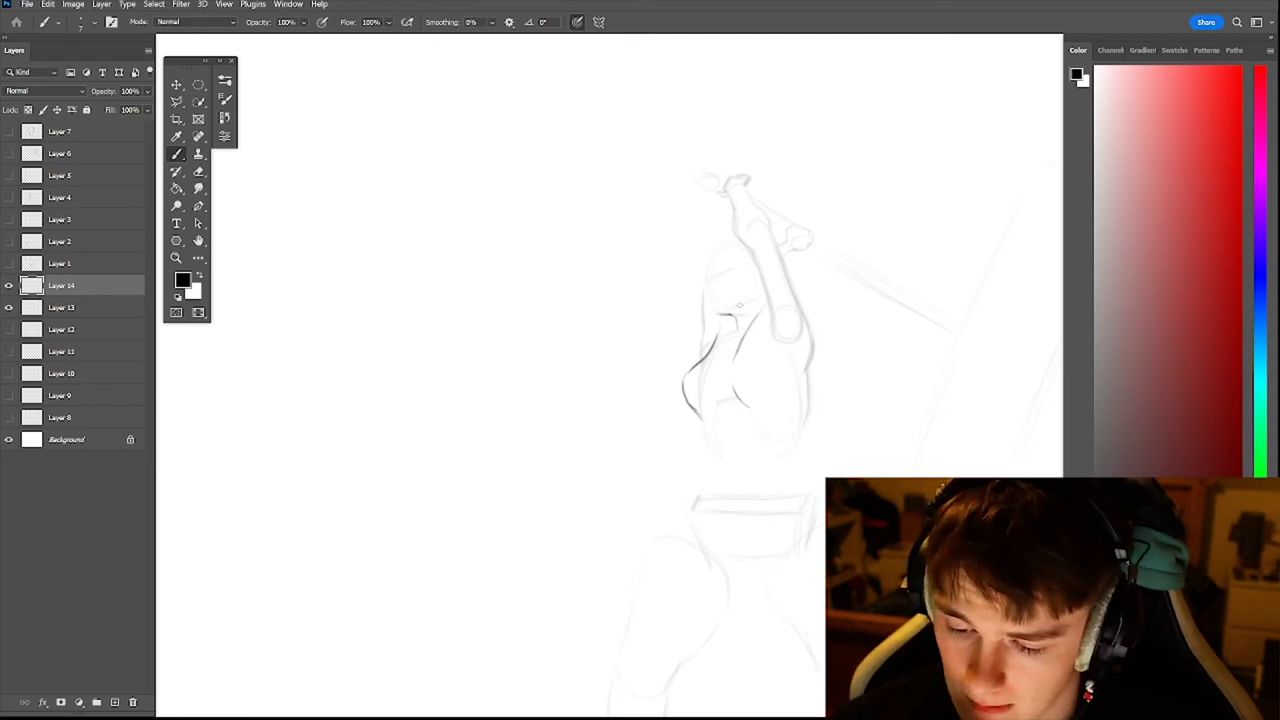
left_click_drag(741, 304, 758, 288)
key("ctrl+z")
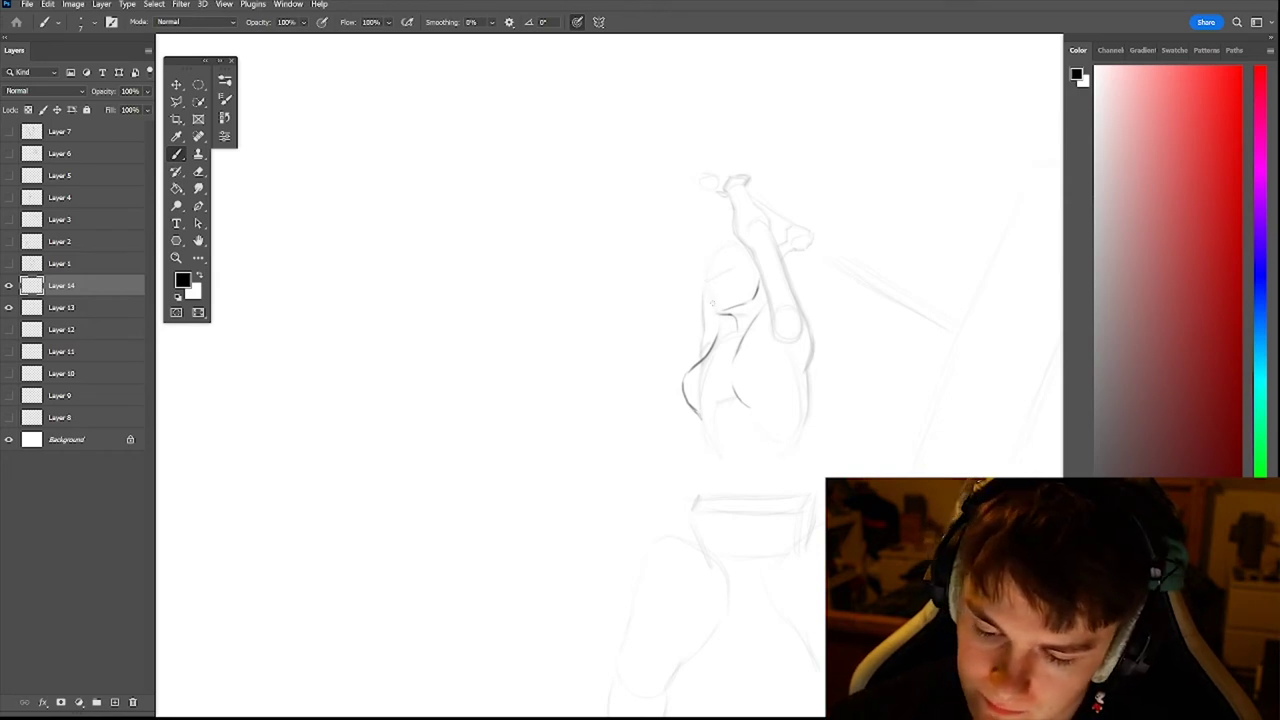
- Draw cleaner contours for the face side and crown of the head, the near shoulder and the outer side of the ribcage
left_click_drag(711, 296, 712, 253)
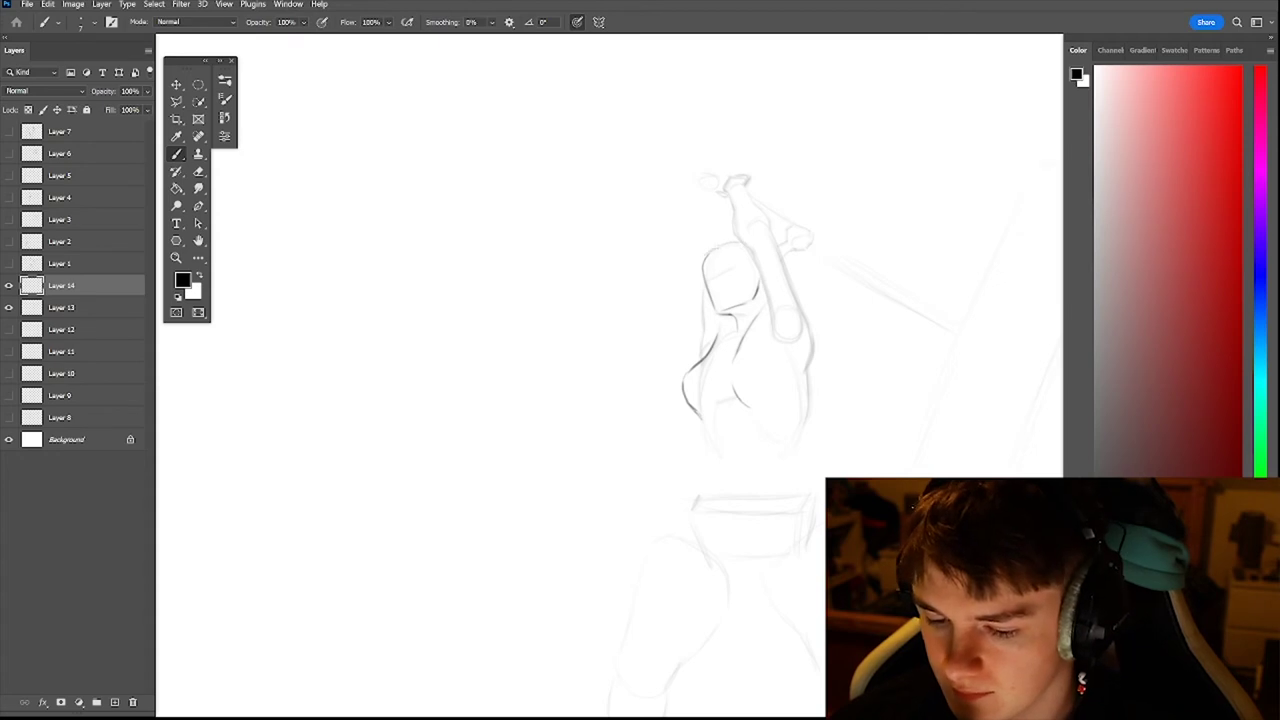
left_click_drag(704, 261, 744, 240)
left_click_drag(805, 357, 785, 289)
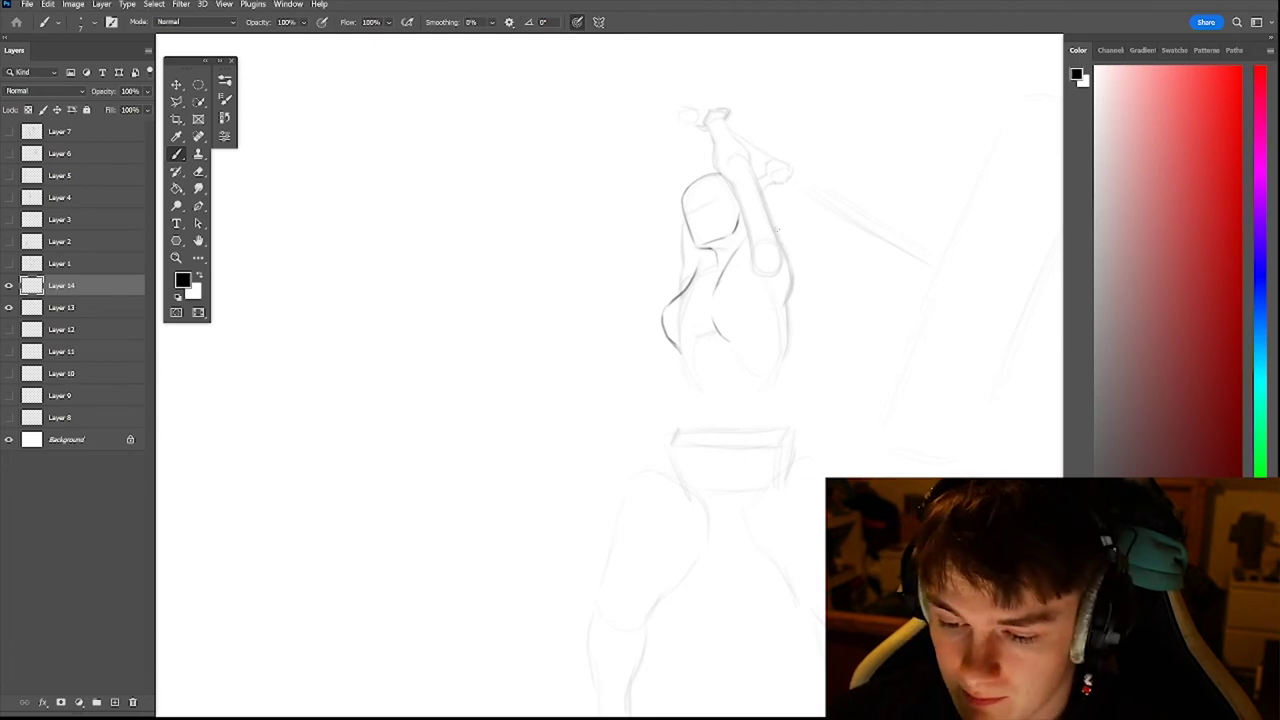
mouse_move(777, 229)
left_mouse_down()
mouse_move(799, 273)
mouse_move(793, 252)
mouse_move(786, 304)
left_mouse_up()
key("ctrl+z")
left_click_drag(779, 232, 794, 261)
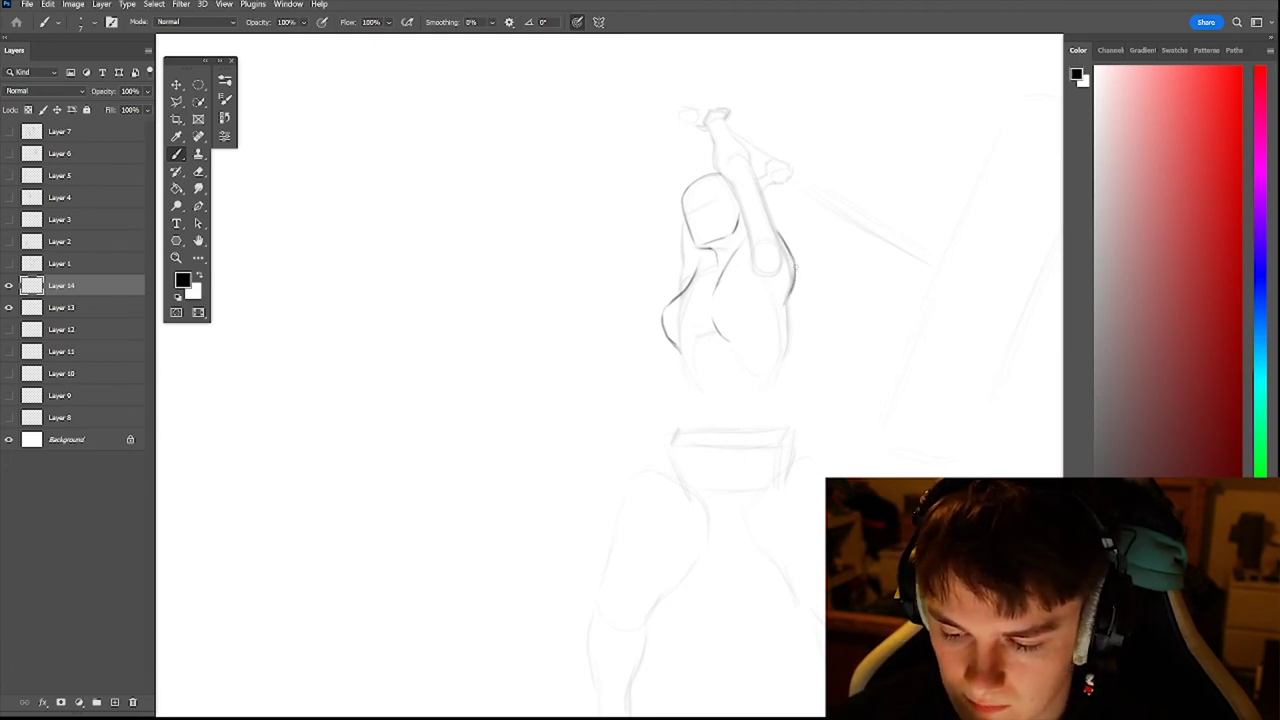
left_click_drag(795, 272, 780, 377)
left_click_drag(795, 288, 789, 302)
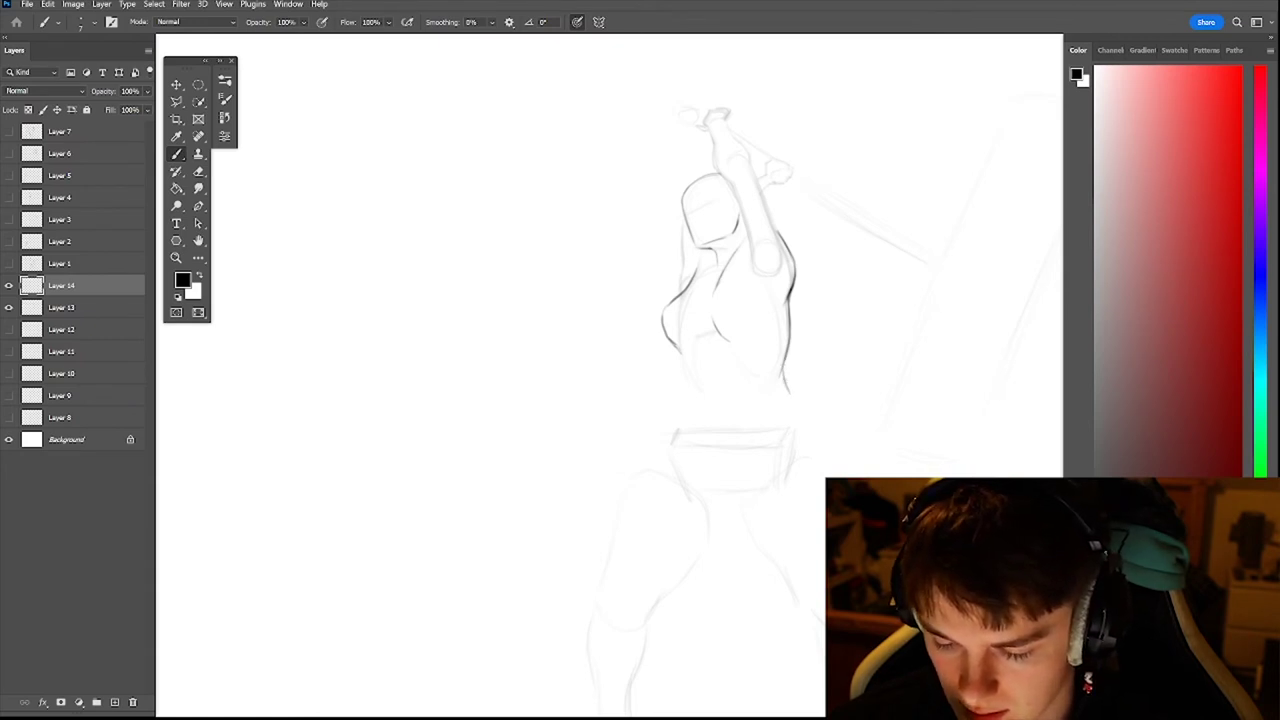
- Draw the waist and hip contours on both sides of the second figure, and add a small navel mark
left_click_drag(787, 393, 830, 481)
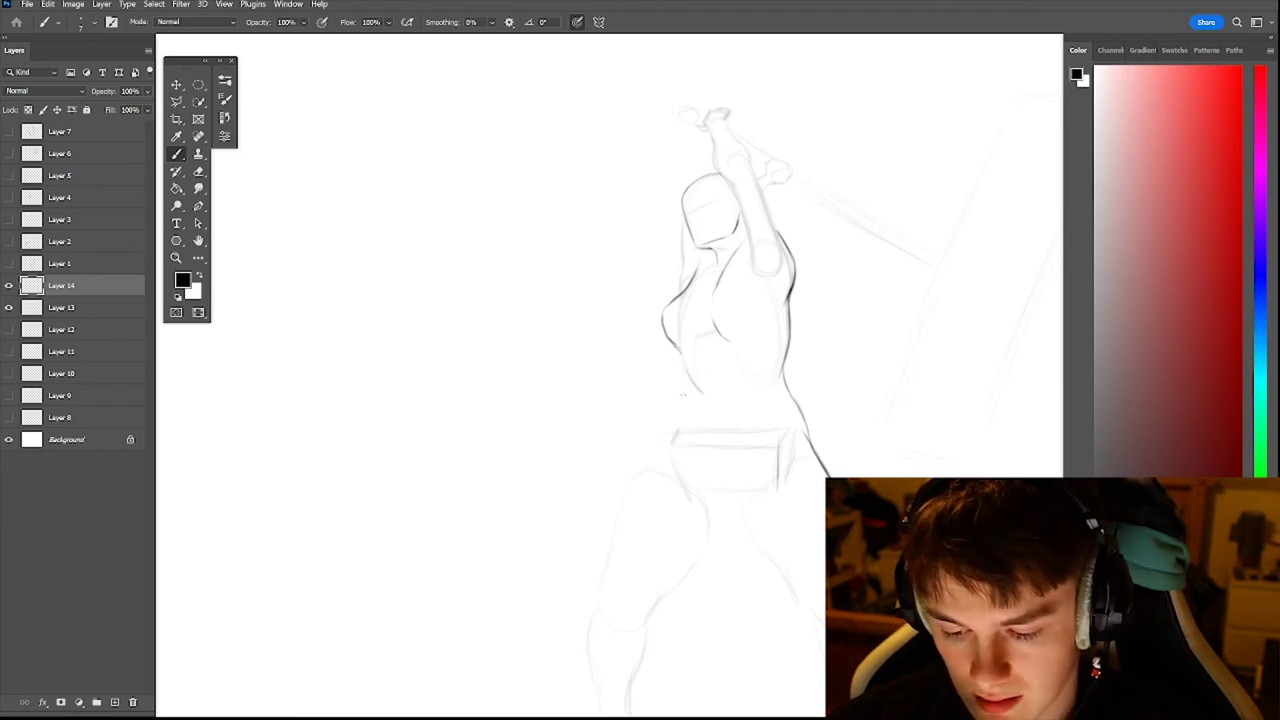
left_click_drag(689, 373, 676, 400)
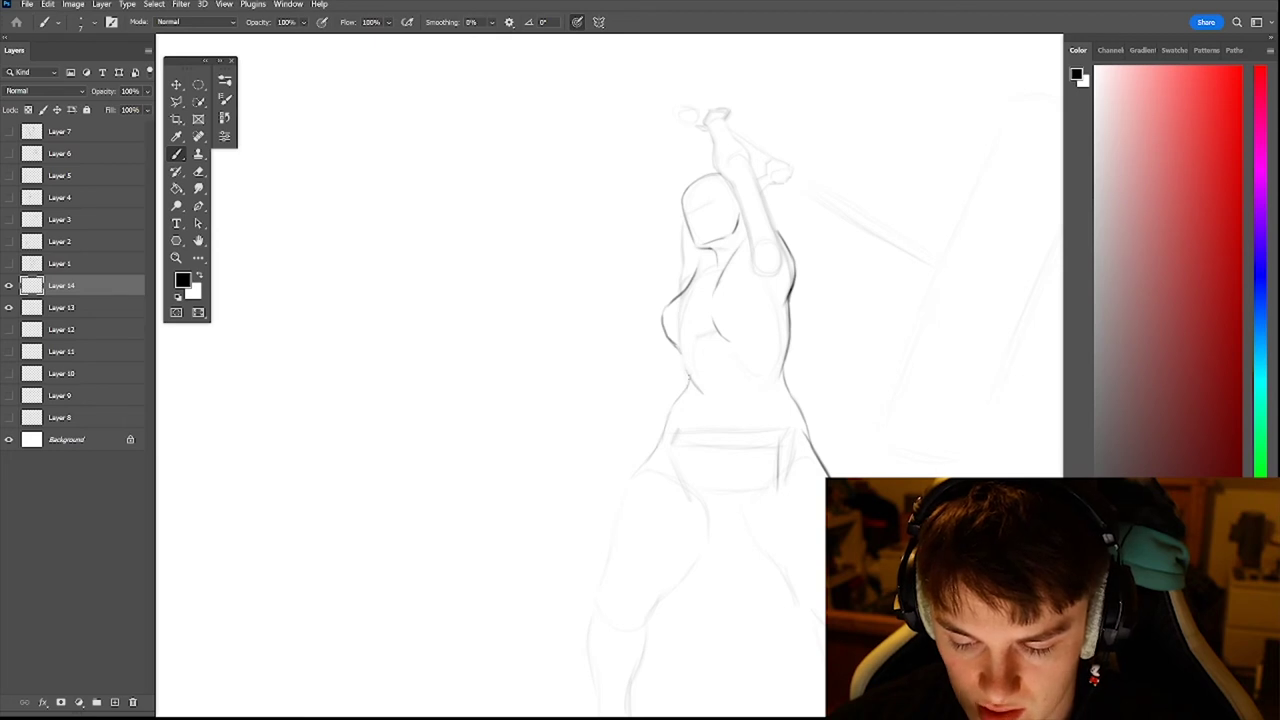
left_click_drag(689, 381, 683, 358)
left_click_drag(800, 288, 716, 288)
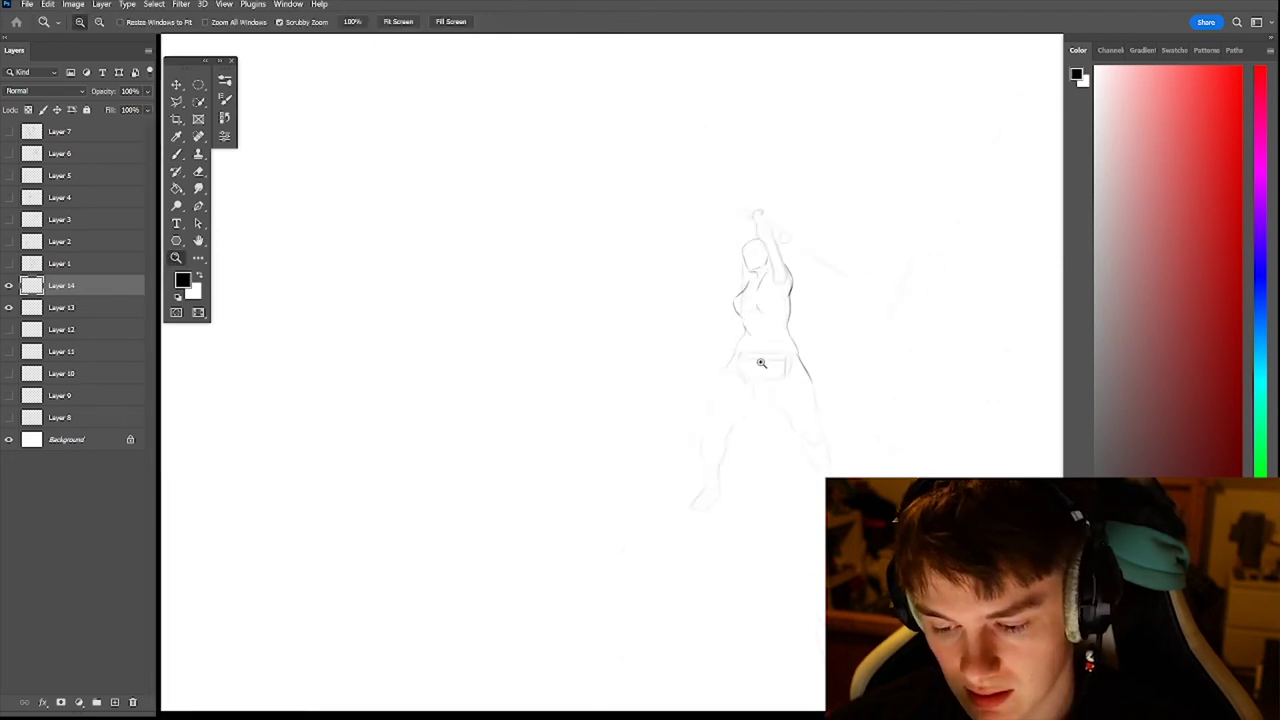
left_click_drag(766, 356, 822, 350)
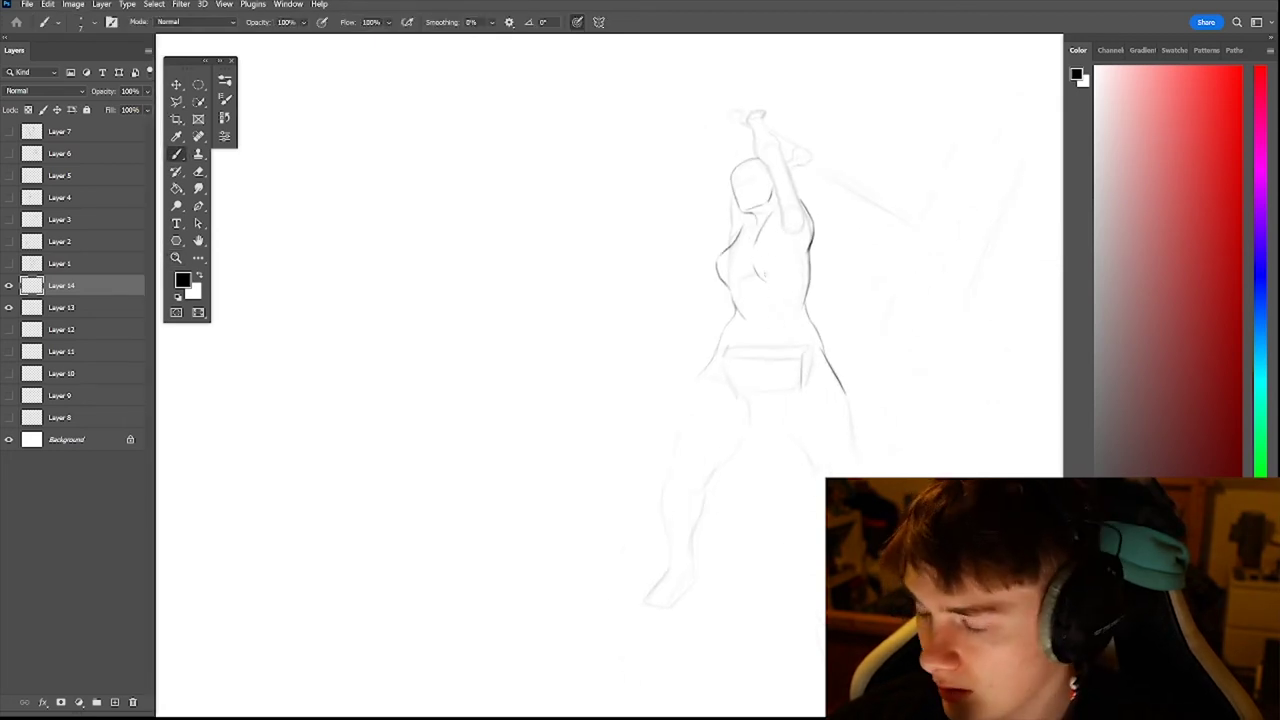
left_click_drag(767, 267, 824, 264)
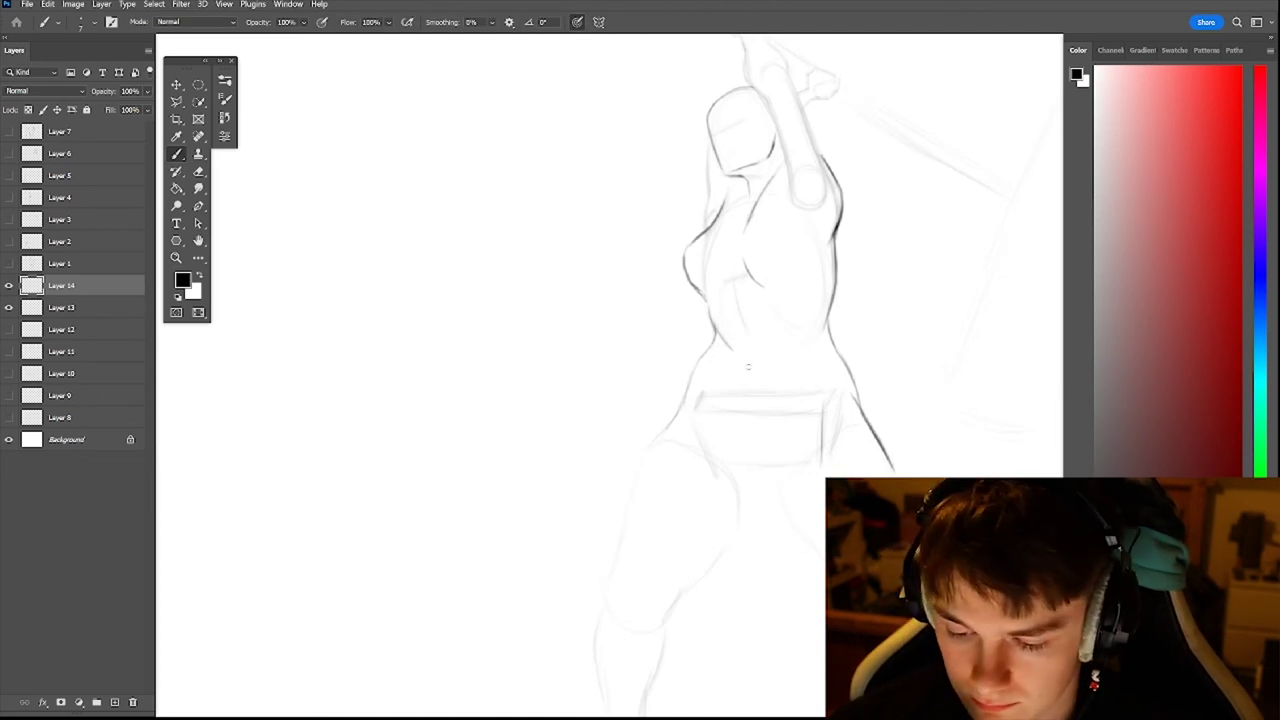
mouse_move(829, 275)
left_mouse_down()
mouse_move(735, 275)
mouse_move(908, 270)
left_mouse_up()
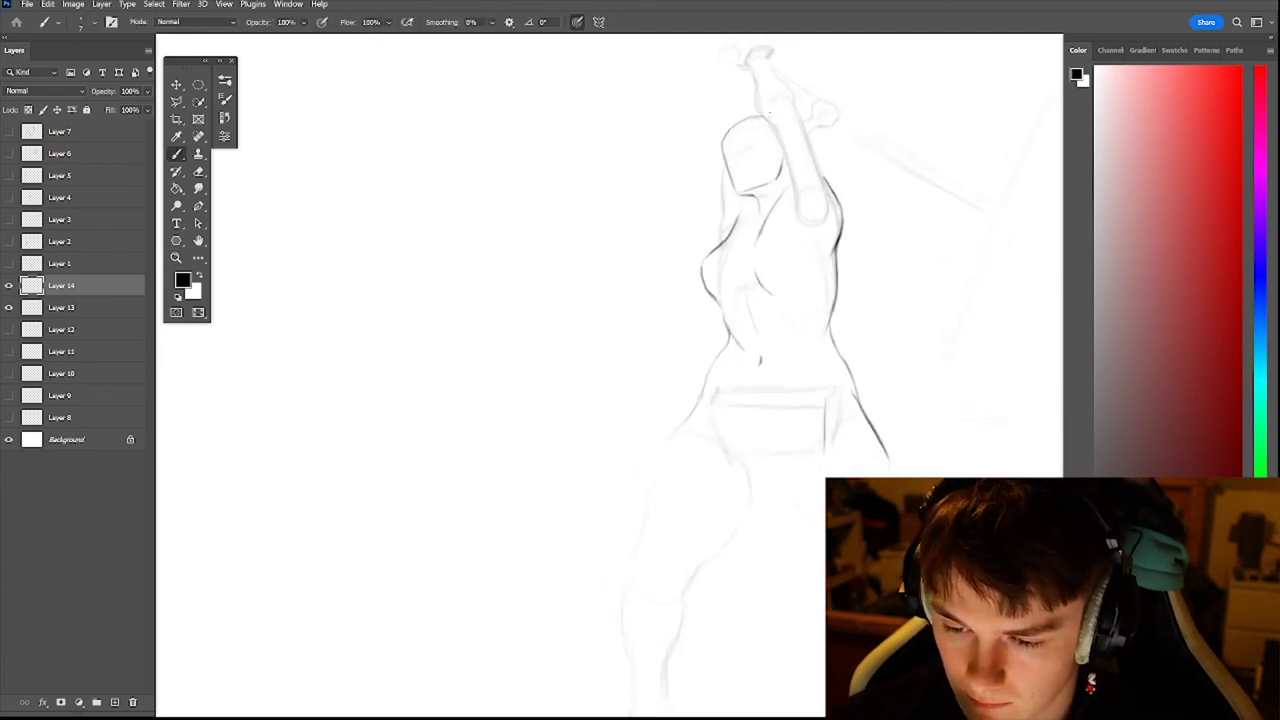
- Draw the inner contour of the raised near arm from above the head down past the armpit
left_click_drag(766, 108, 800, 236)
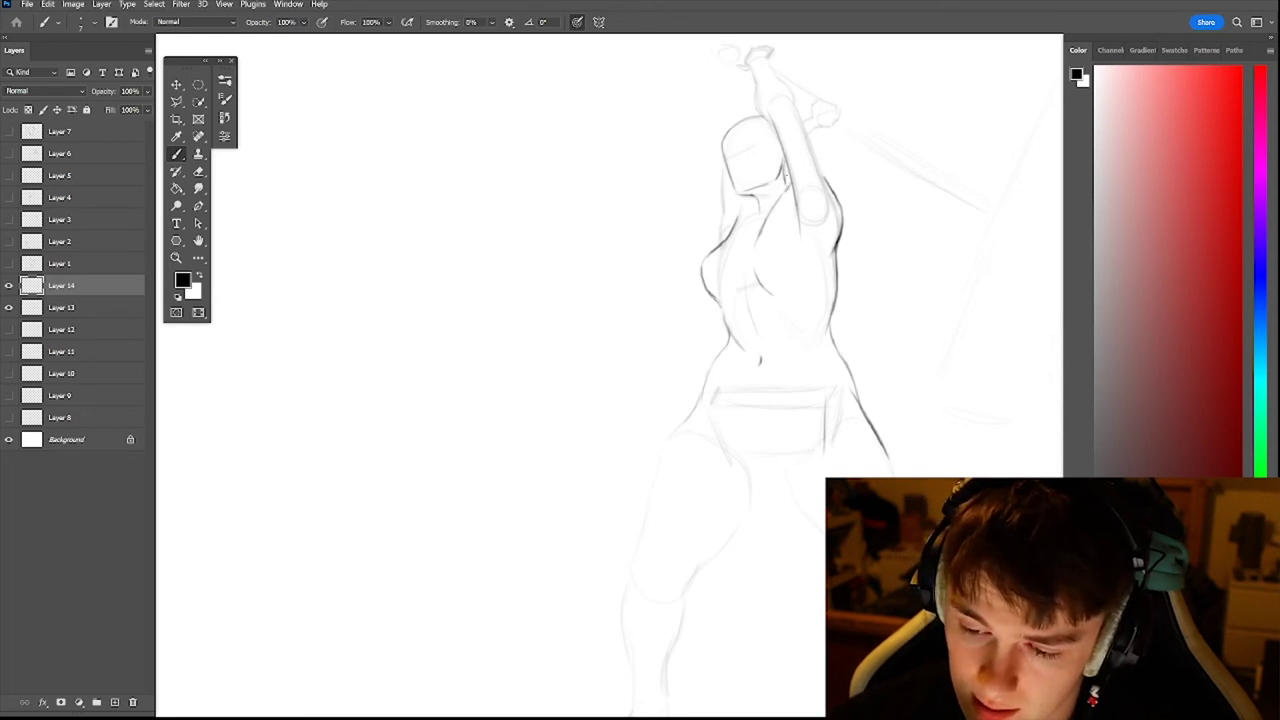
left_click_drag(790, 215, 774, 303)
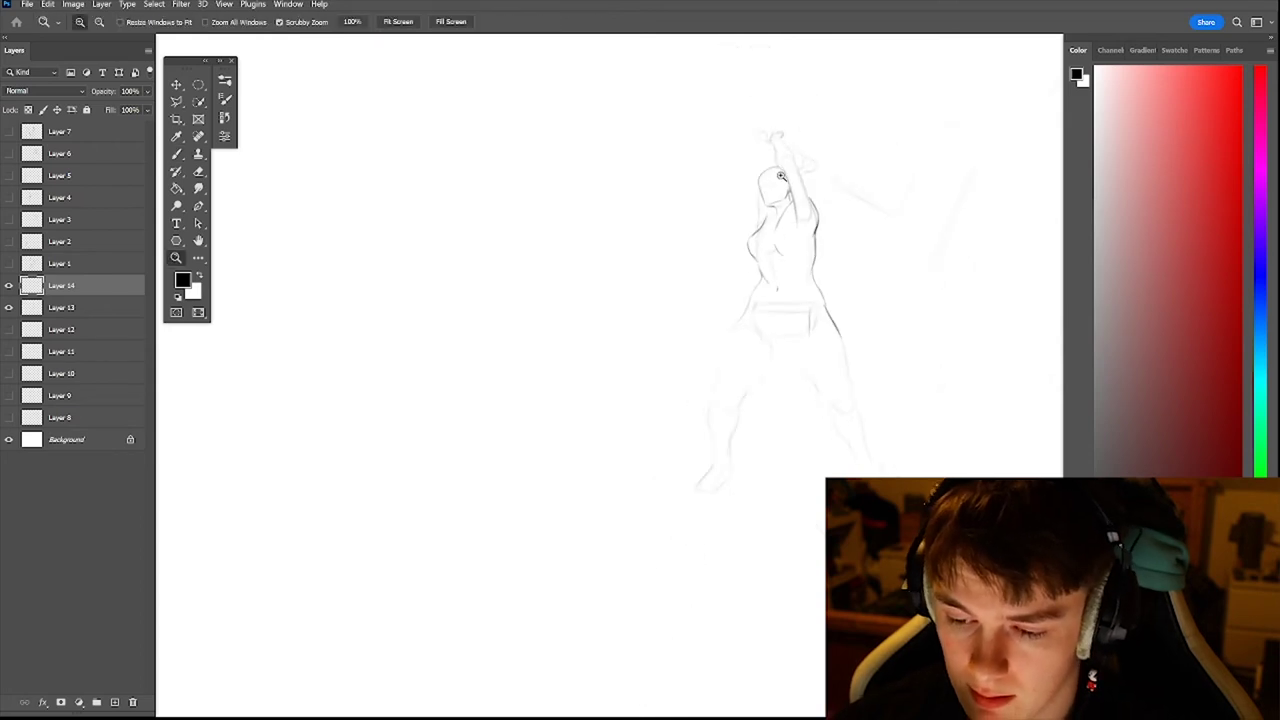
left_click_drag(802, 177, 790, 122)
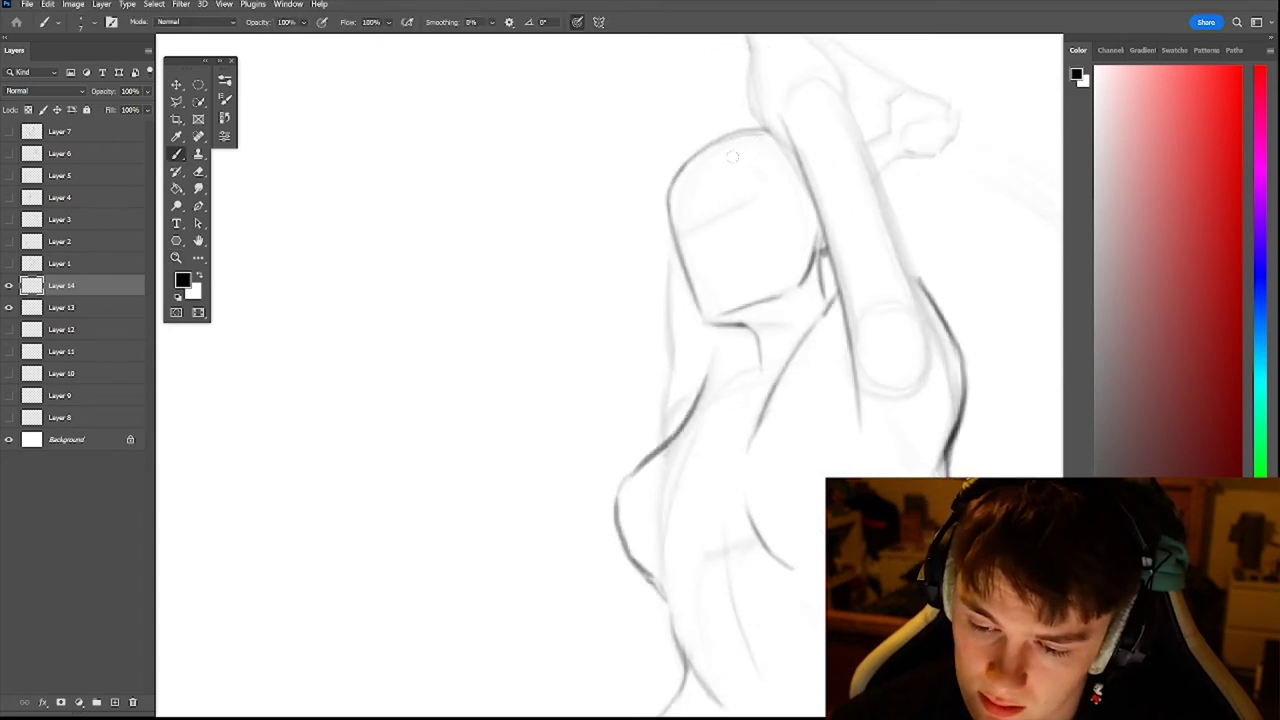
- Draw a curved hairline across the upper head, and erase and redraw the jawline from the chin up to the ear
mouse_move(704, 158)
left_mouse_down()
mouse_move(758, 163)
mouse_move(778, 186)
left_mouse_up()
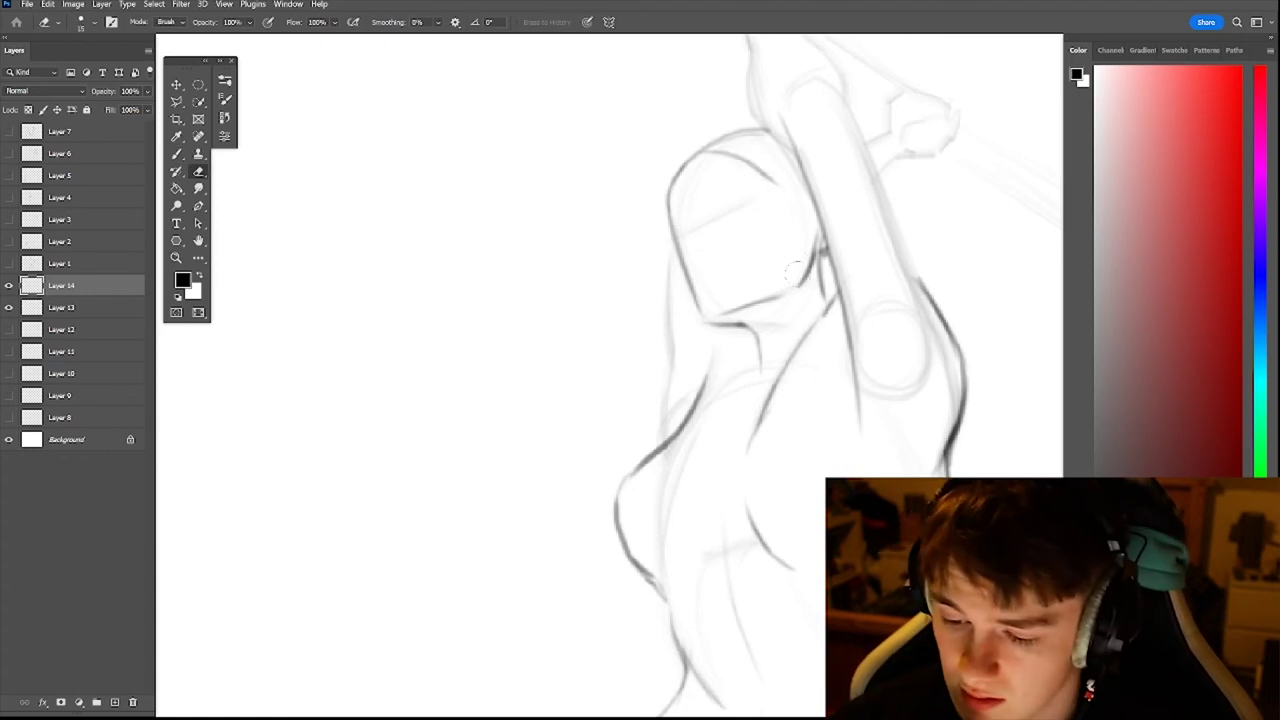
left_click_drag(798, 272, 784, 287)
key("e")
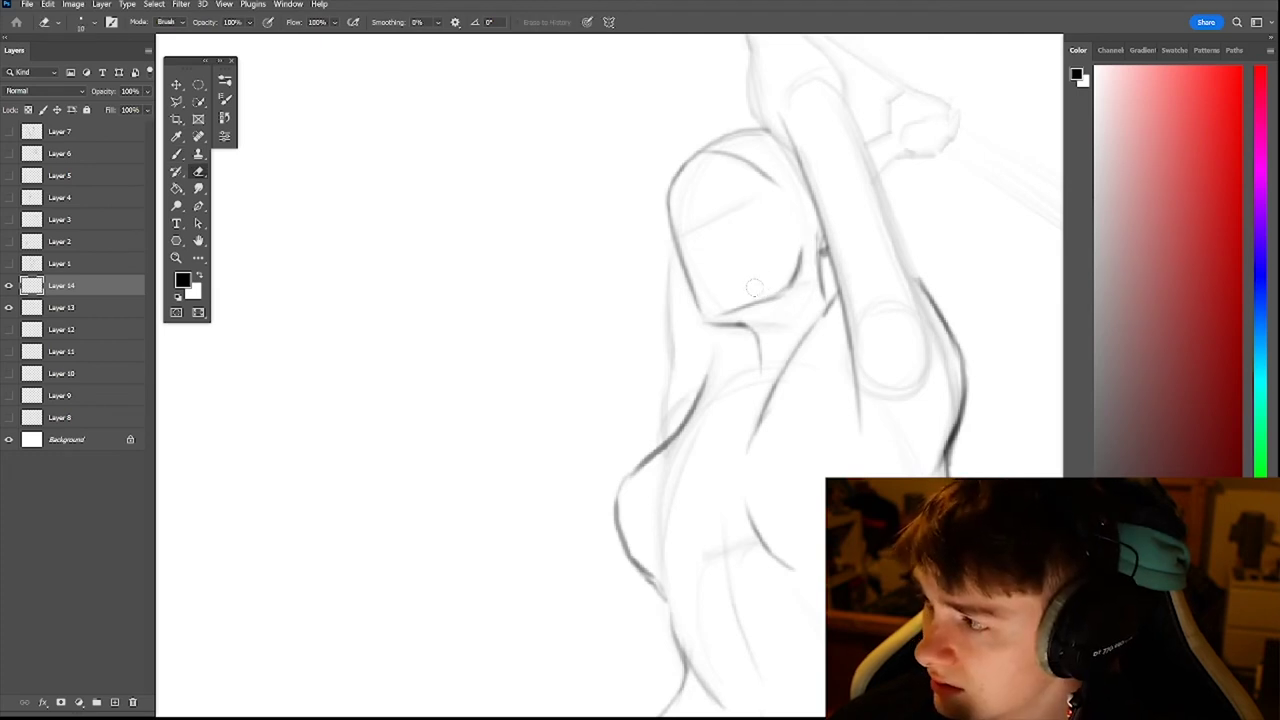
mouse_move(720, 315)
left_mouse_down()
mouse_move(781, 283)
mouse_move(724, 312)
left_mouse_up()
key("b")
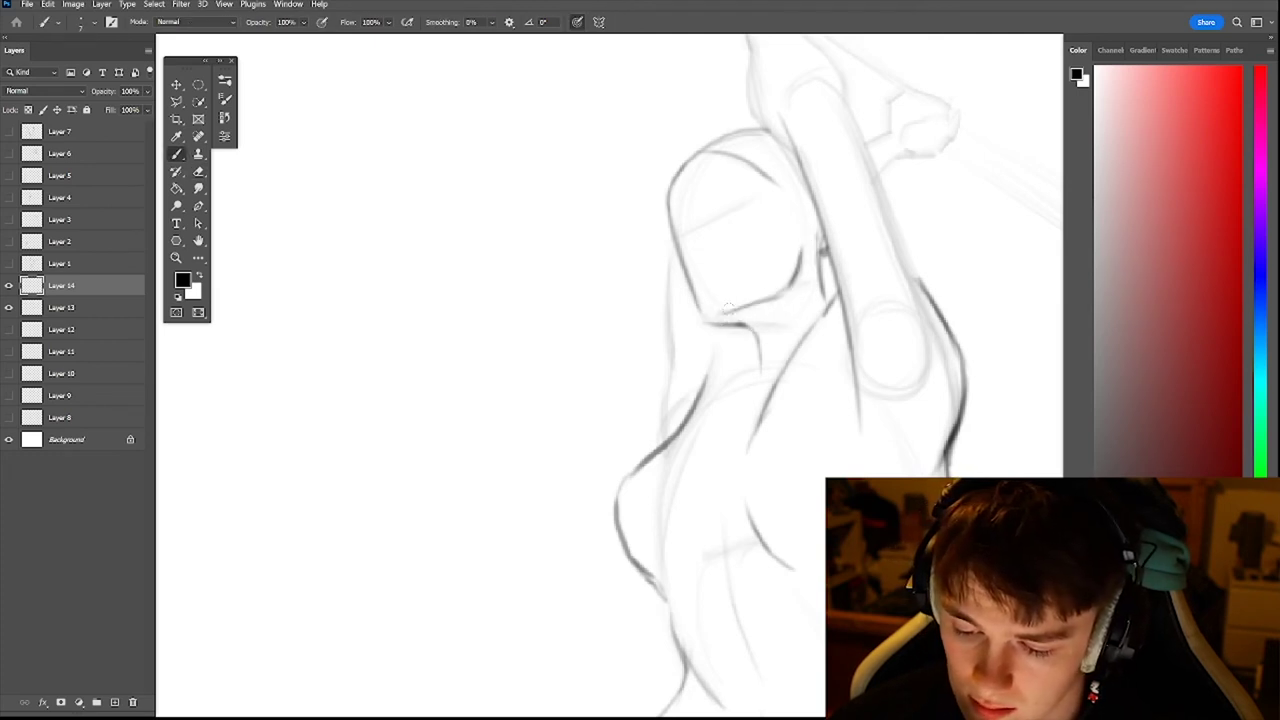
mouse_move(786, 286)
left_mouse_down()
mouse_move(726, 307)
mouse_move(774, 292)
mouse_move(802, 250)
left_mouse_up()
key("e")
key("b")
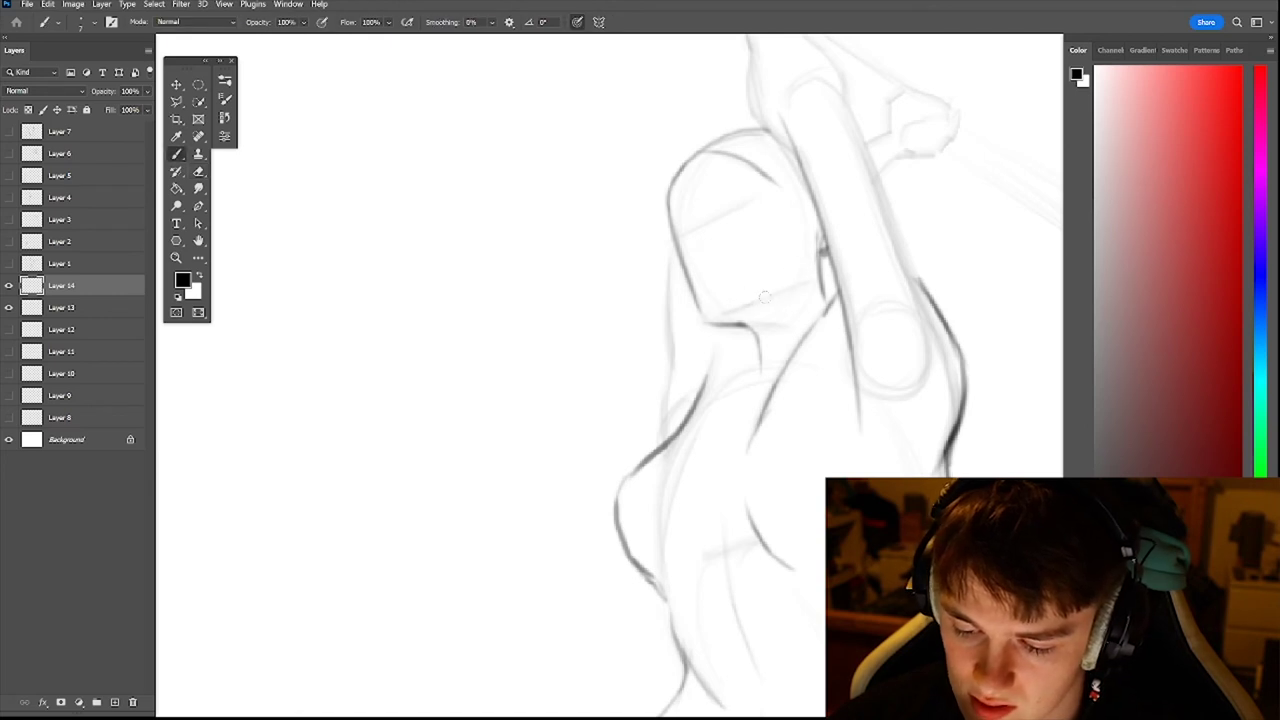
mouse_move(722, 312)
left_mouse_down()
mouse_move(791, 285)
mouse_move(749, 300)
mouse_move(795, 265)
mouse_move(791, 227)
mouse_move(782, 284)
mouse_move(806, 221)
mouse_move(821, 244)
mouse_move(796, 209)
mouse_move(808, 246)
left_mouse_up()
key("e")
key("b")
- Draw the ear, a triangular eye socket, the nose and the lips, and reshape the forehead and chin profile
mouse_move(797, 199)
left_mouse_down()
mouse_move(710, 160)
mouse_move(697, 183)
mouse_move(732, 198)
mouse_move(685, 230)
mouse_move(740, 204)
mouse_move(681, 234)
mouse_move(750, 200)
mouse_move(692, 208)
mouse_move(741, 209)
mouse_move(714, 232)
mouse_move(741, 210)
left_mouse_up()
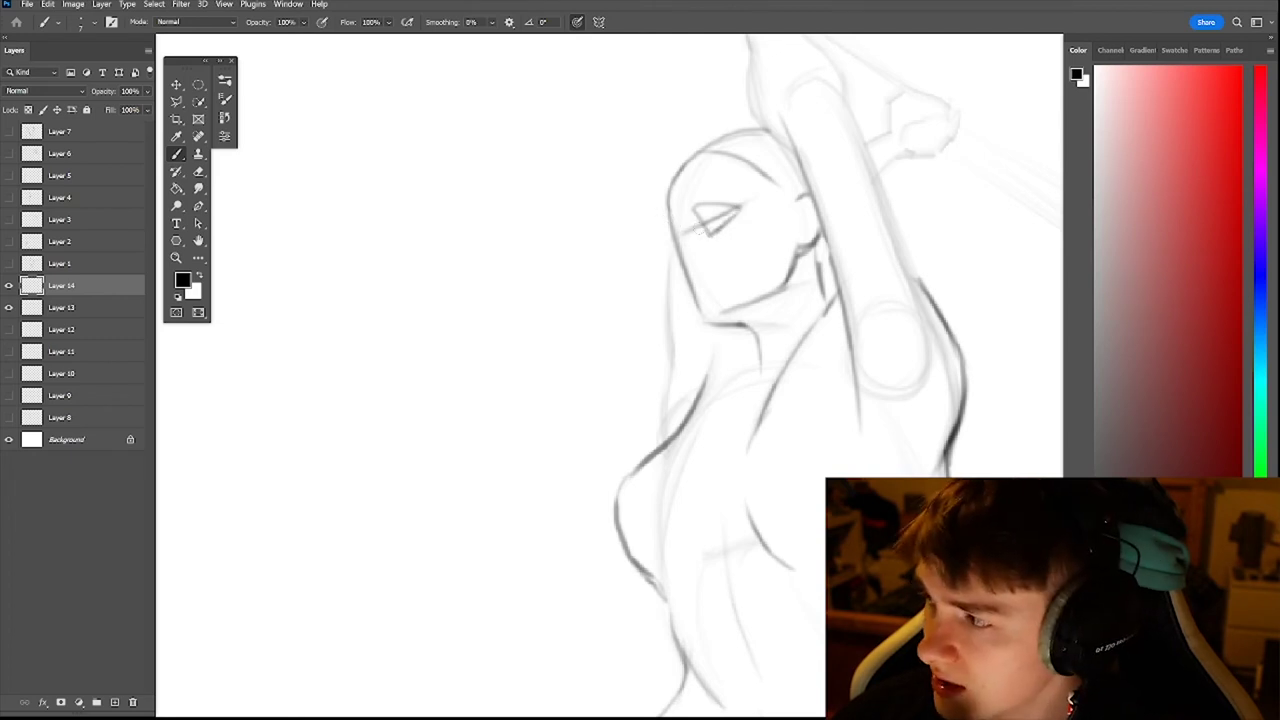
left_click_drag(670, 266, 704, 258)
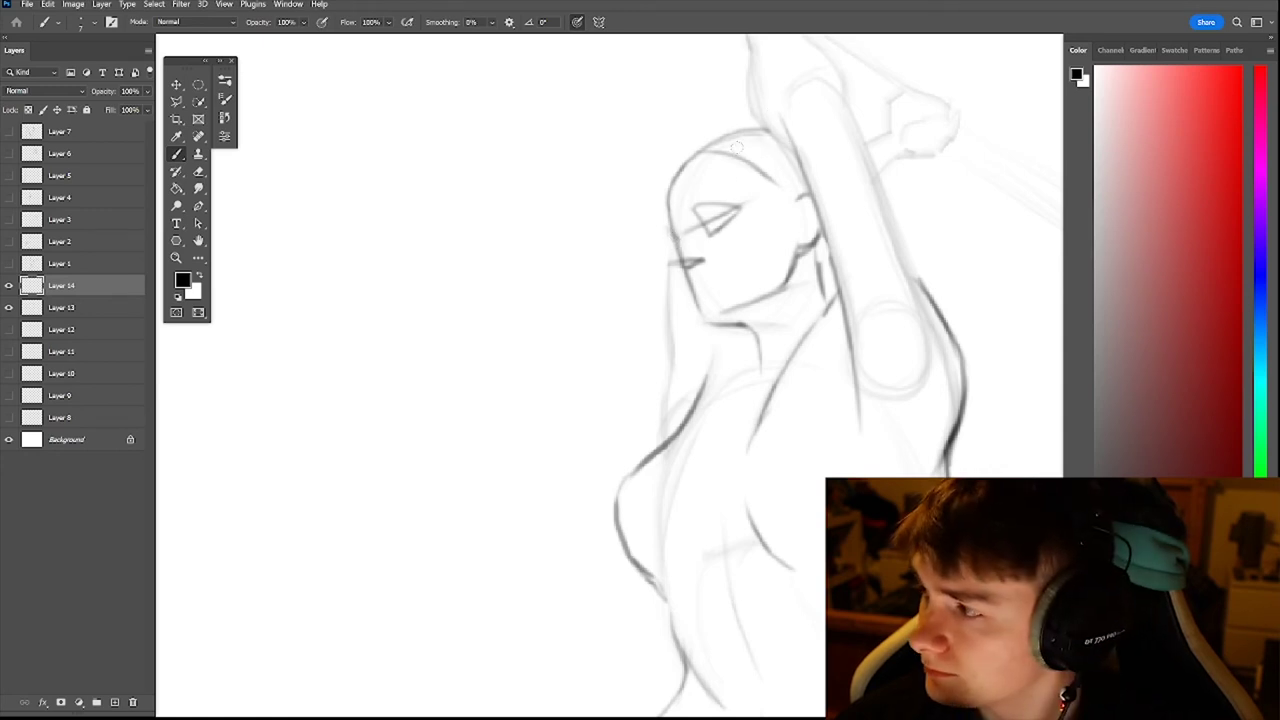
mouse_move(670, 228)
left_mouse_down()
mouse_move(668, 186)
mouse_move(686, 158)
mouse_move(661, 229)
left_mouse_up()
key("e")
key("b")
left_click_drag(680, 166, 670, 224)
left_click_drag(679, 176, 674, 196)
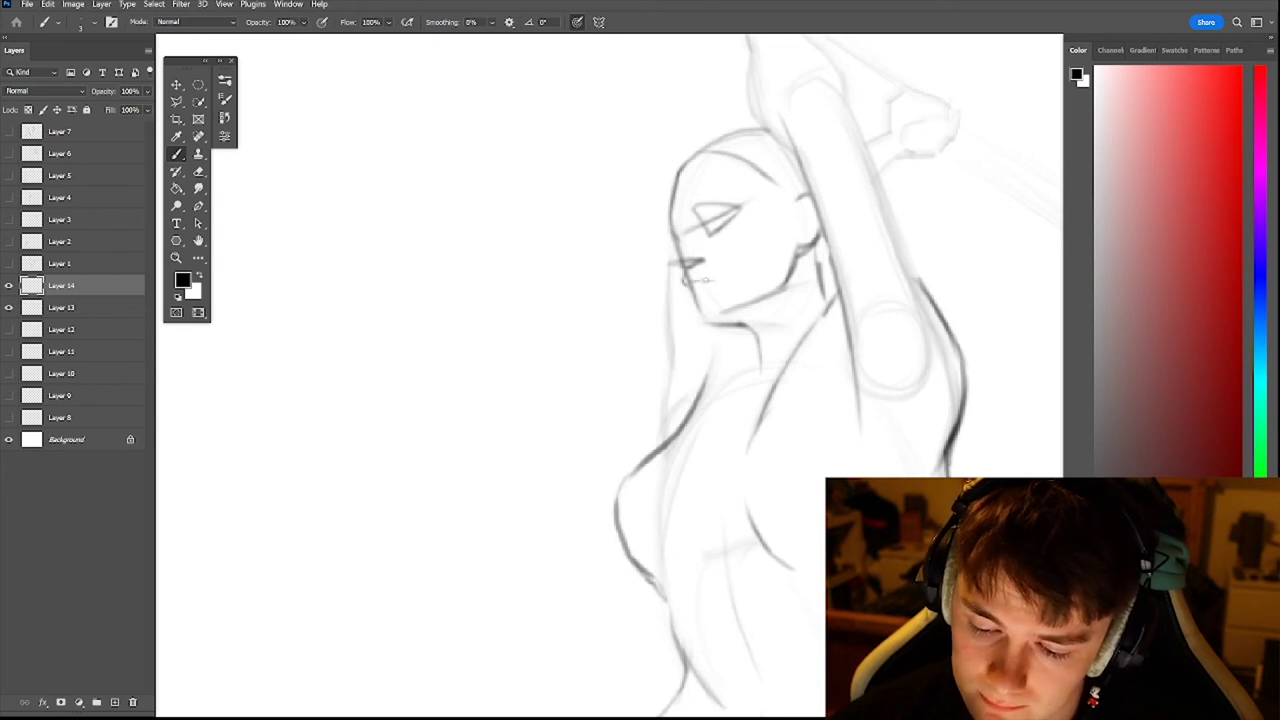
left_click_drag(700, 281, 717, 283)
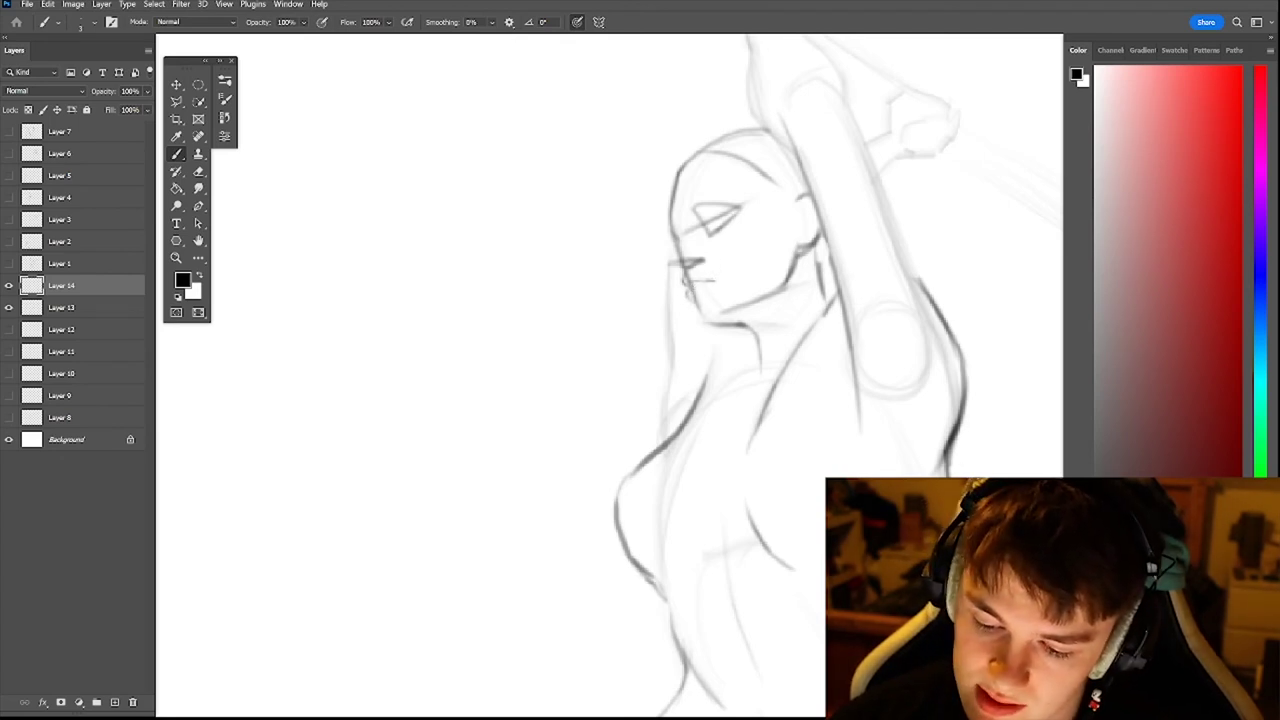
left_click_drag(697, 284, 713, 281)
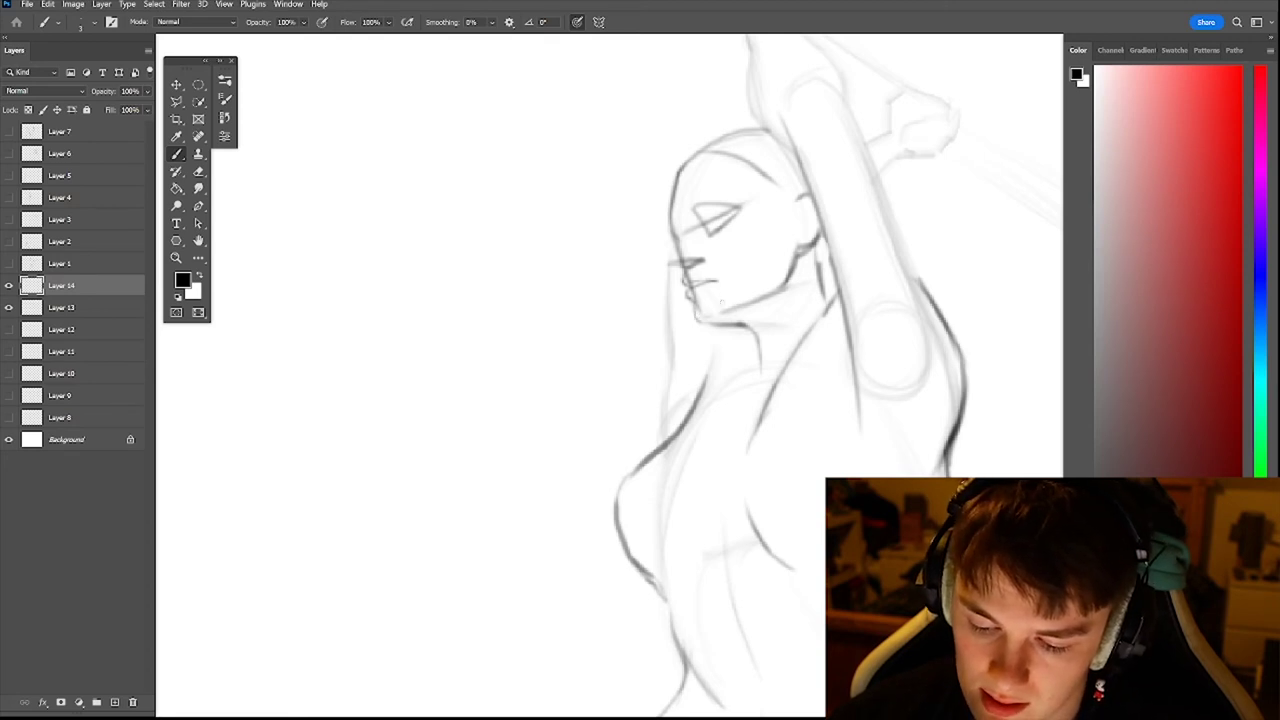
- Draw the left hip and the outer and inner contours of the left thigh down to the knee with a 5 px brush
mouse_move(788, 290)
left_mouse_down()
mouse_move(690, 290)
mouse_move(840, 286)
mouse_move(780, 208)
mouse_move(757, 150)
left_mouse_up()
left_click_drag(790, 285, 740, 289)
left_click_drag(712, 341, 800, 340)
key("b")
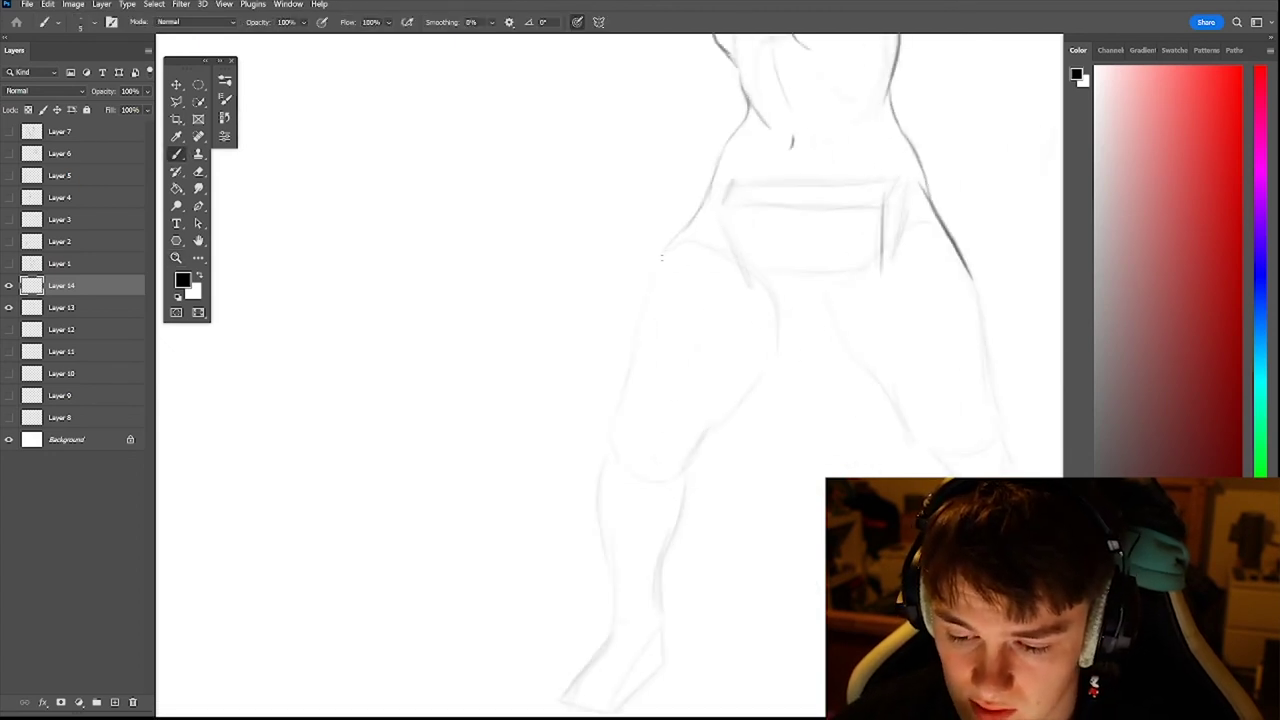
mouse_move(664, 254)
left_mouse_down()
mouse_move(722, 181)
mouse_move(683, 222)
mouse_move(709, 200)
left_mouse_up()
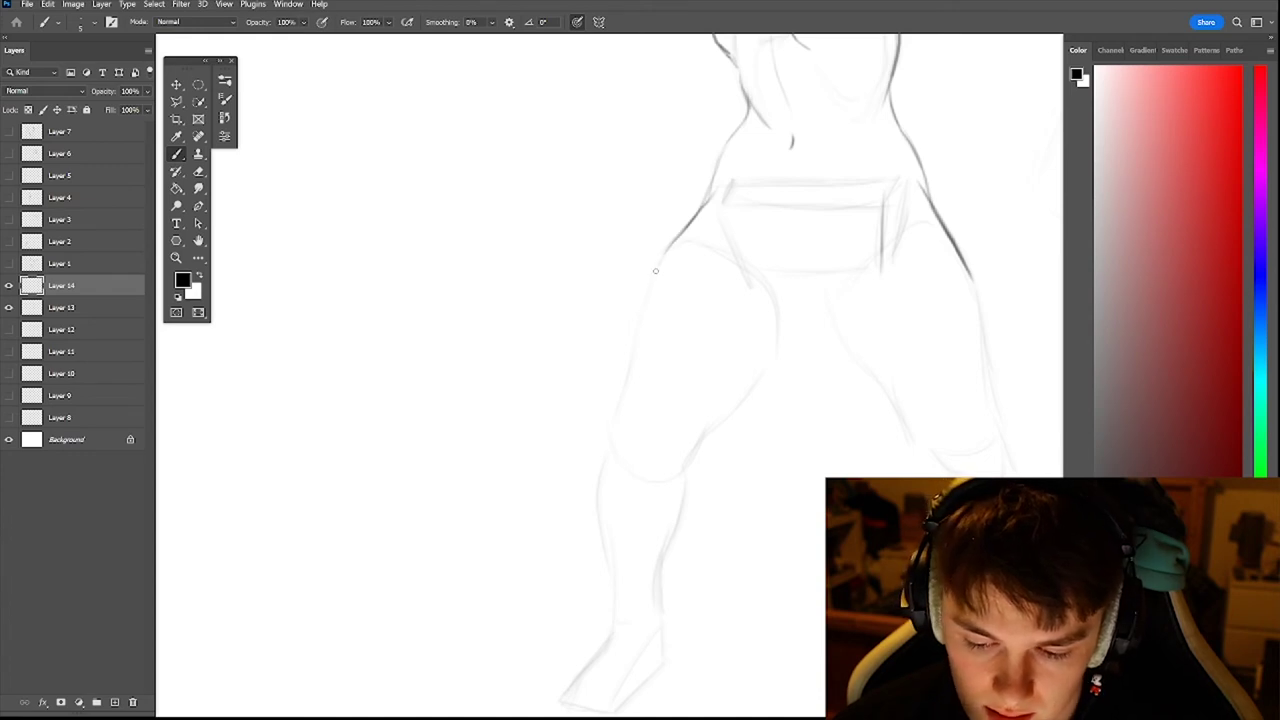
left_click_drag(654, 276, 617, 426)
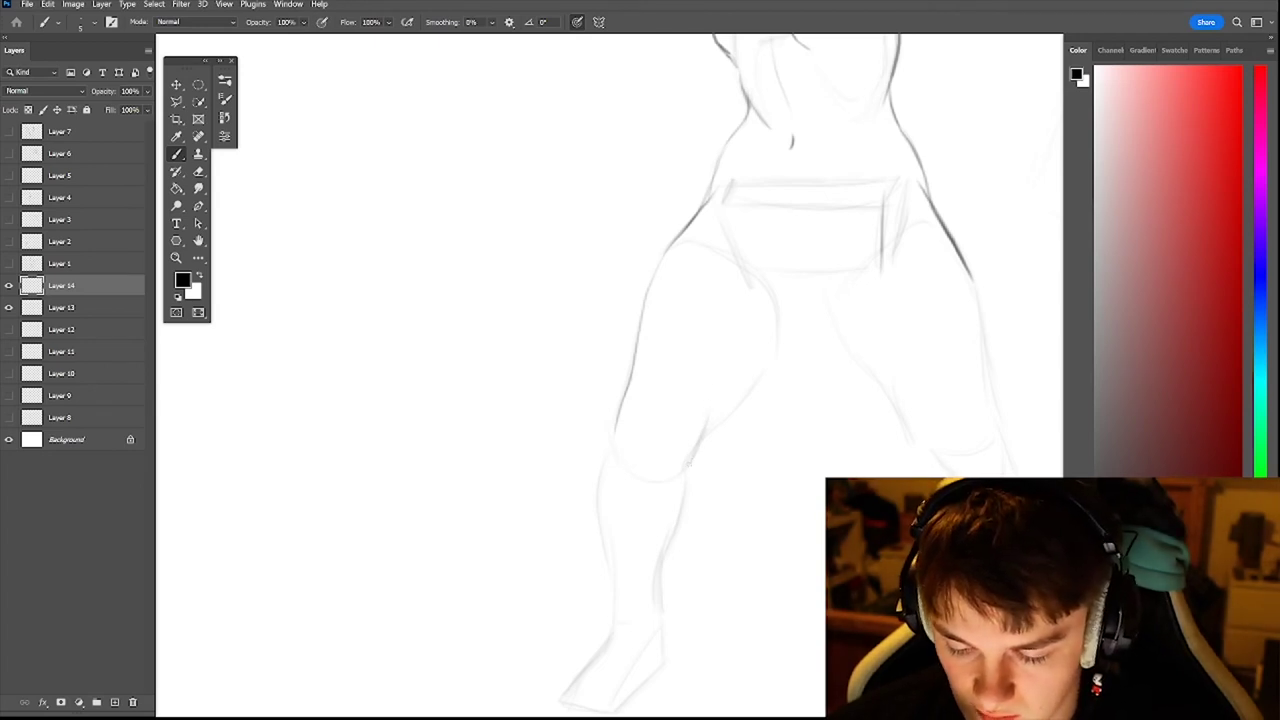
left_click_drag(688, 463, 710, 398)
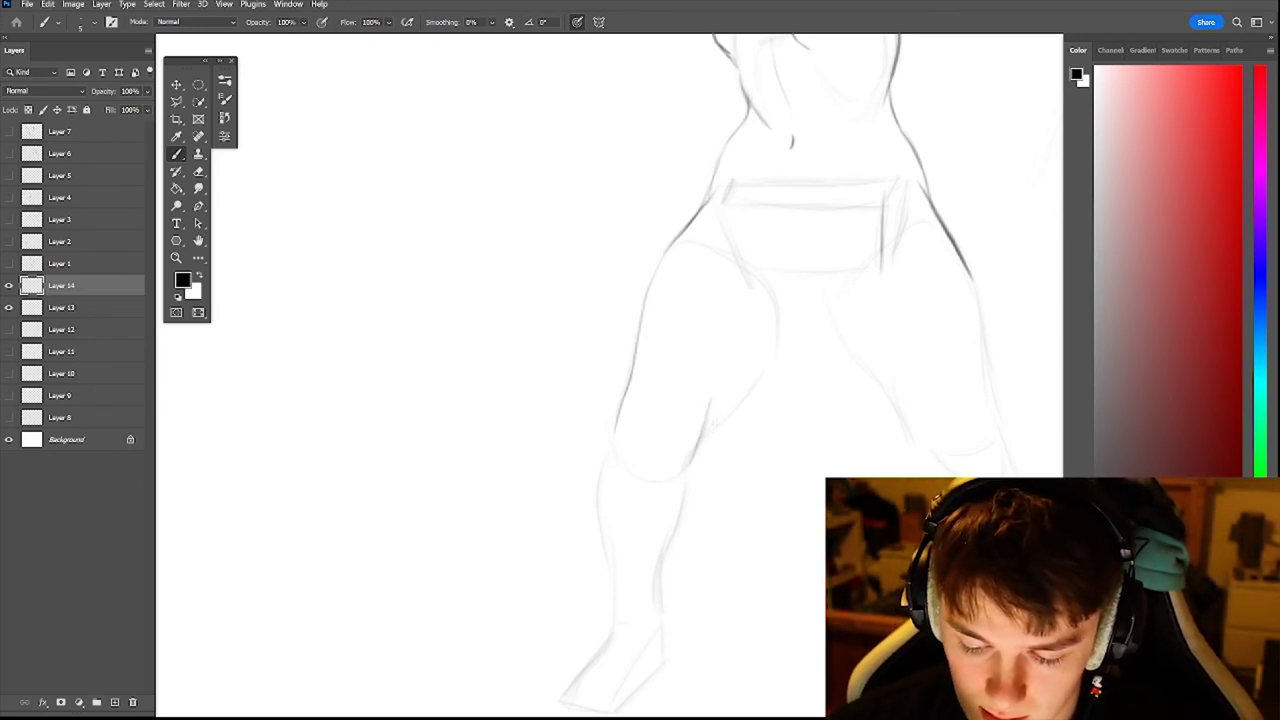
mouse_move(698, 446)
left_mouse_down()
mouse_move(779, 337)
mouse_move(756, 377)
mouse_move(766, 363)
mouse_move(779, 318)
left_mouse_up()
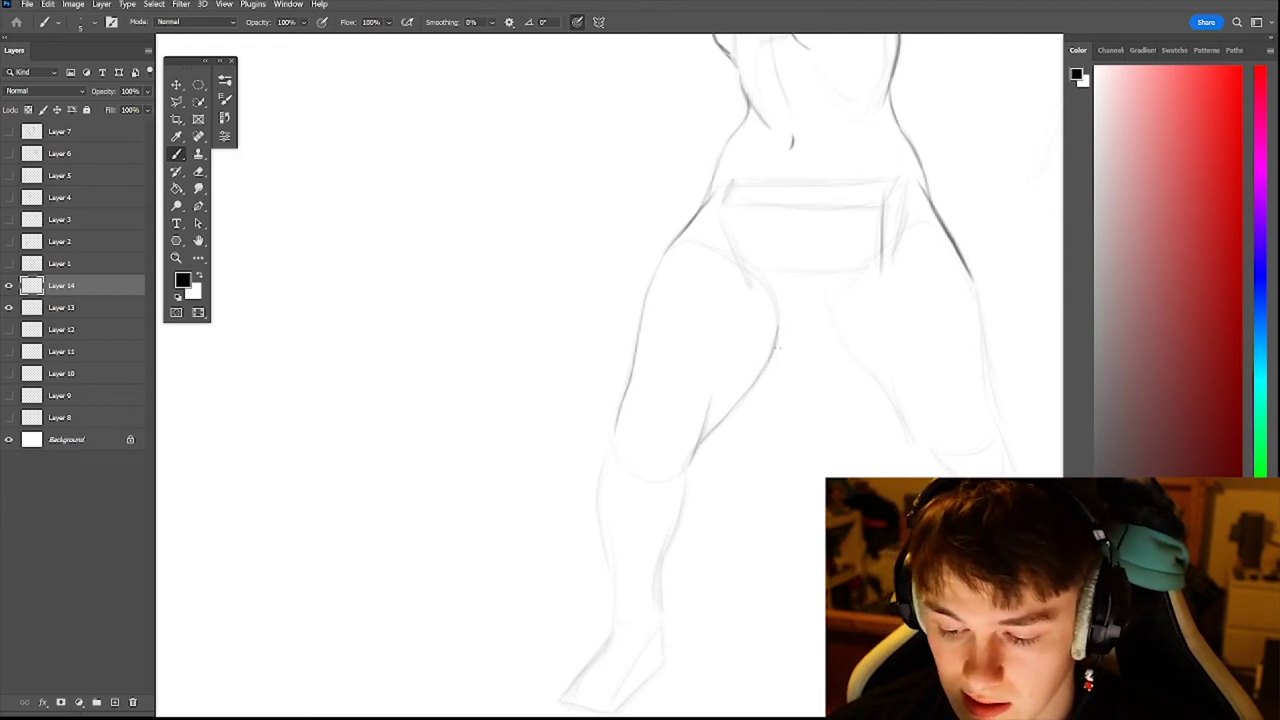
- Draw the crotch lines between the thighs and the inner contour of the right thigh down to the knee
left_click_drag(769, 365, 796, 322)
key("ctrl+z")
key("ctrl+z")
key("ctrl+z")
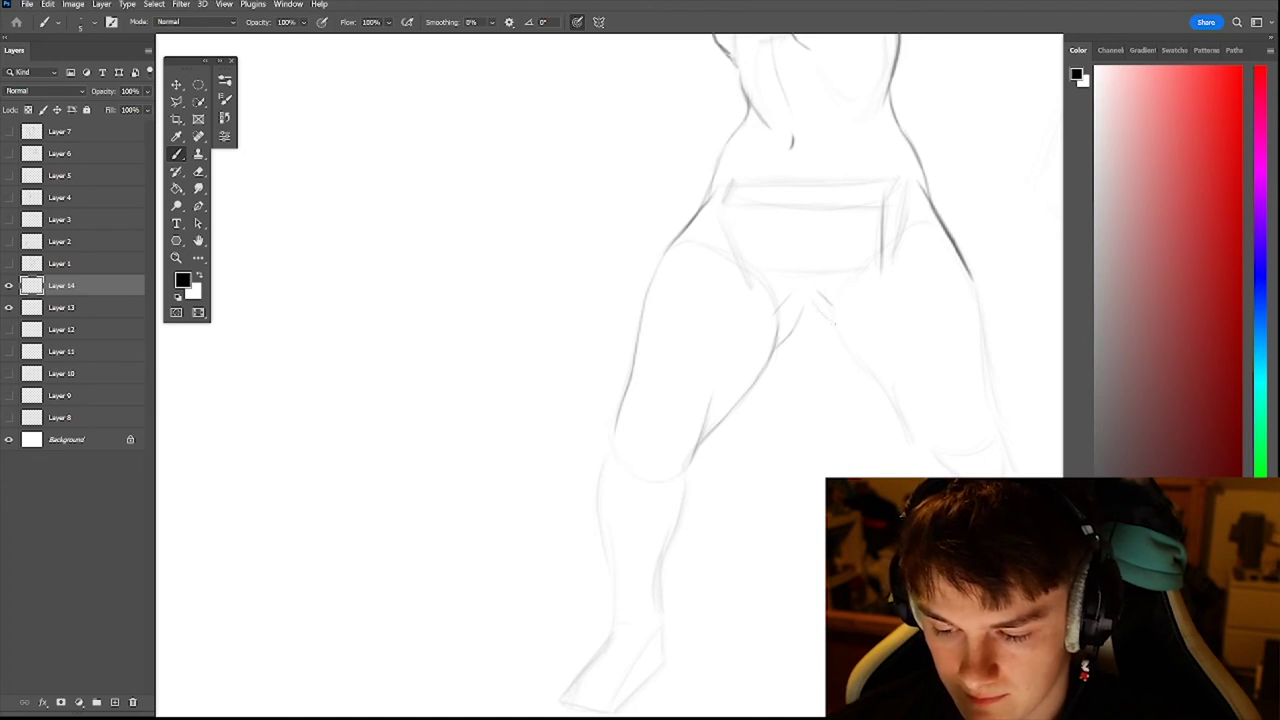
left_click_drag(817, 306, 913, 445)
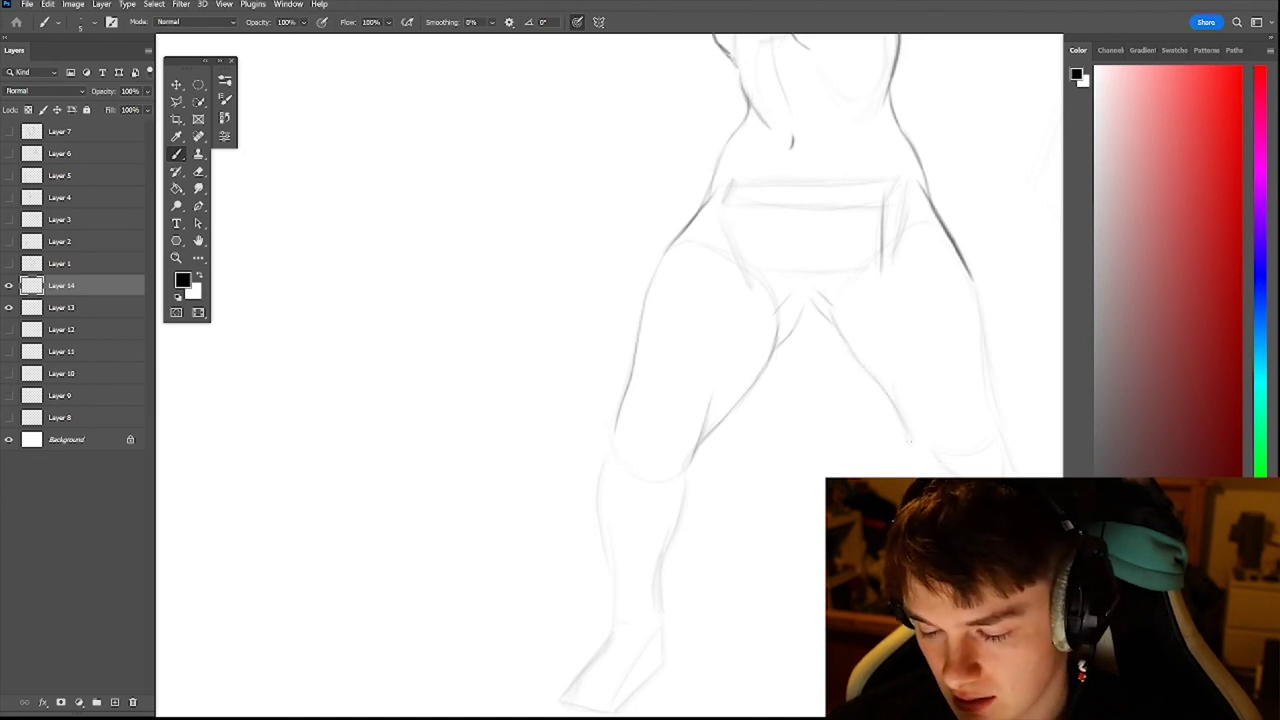
left_click_drag(880, 350, 908, 430)
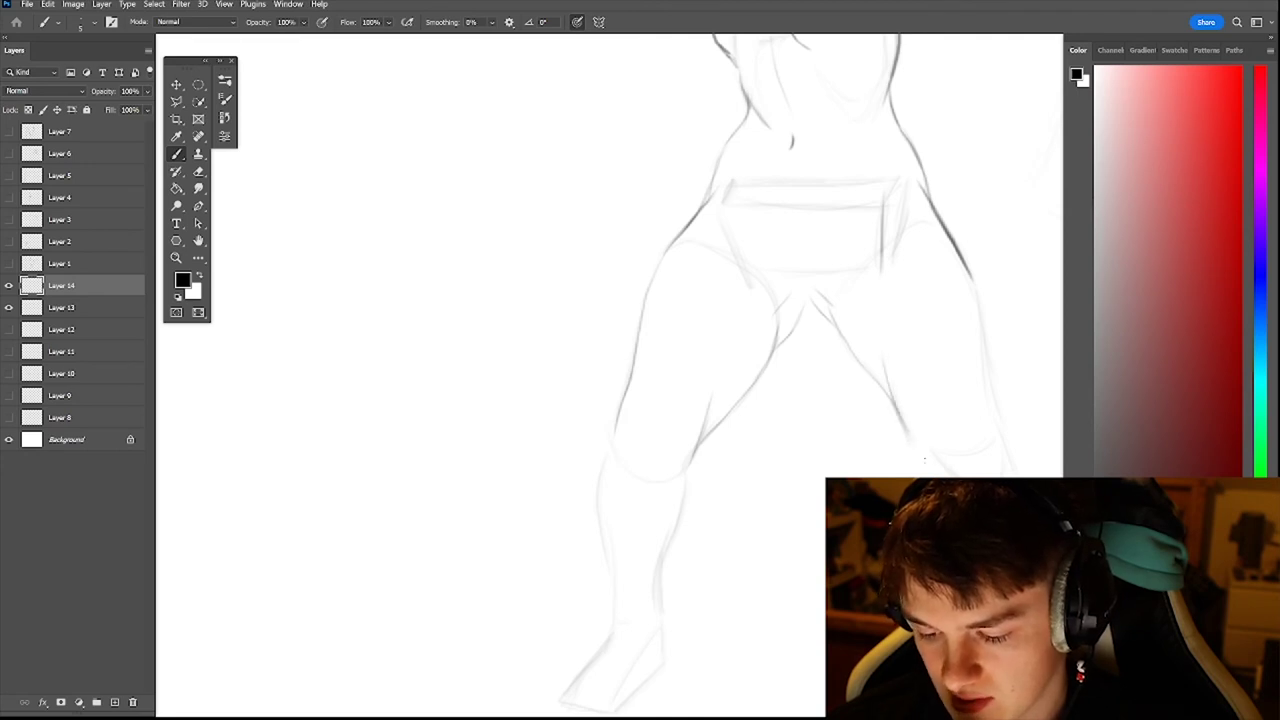
- Add short contour lines defining the left knee with a 7 px brush
left_click_drag(902, 374, 864, 378)
left_click_drag(902, 423, 840, 403)
left_click_drag(679, 370, 748, 369)
mouse_move(632, 384)
left_mouse_down()
mouse_move(652, 452)
mouse_move(700, 381)
left_mouse_up()
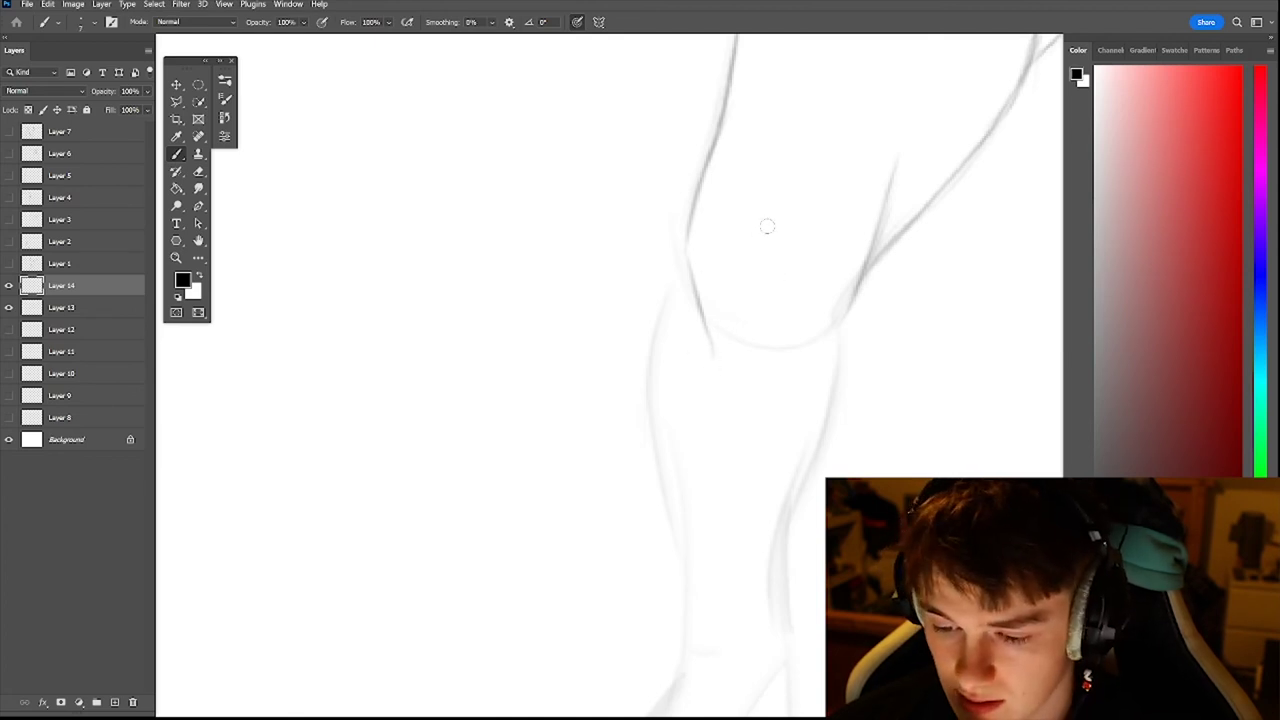
mouse_move(766, 235)
left_mouse_down()
mouse_move(789, 315)
mouse_move(766, 388)
left_mouse_up()
key("z")
left_click(774, 288)
key("b")
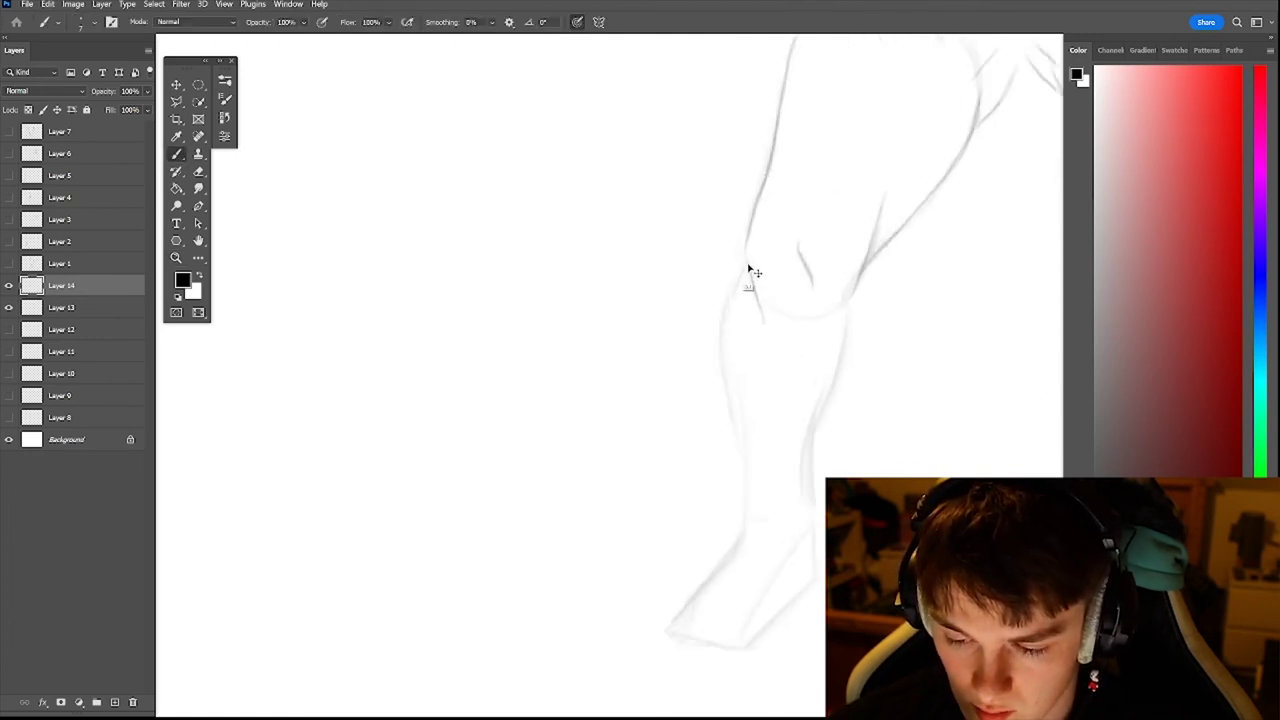
- Draw the outer contour of the left lower leg from knee to ankle and mark the inner ankle
mouse_move(743, 265)
left_mouse_down()
mouse_move(724, 365)
mouse_move(720, 400)
left_mouse_up()
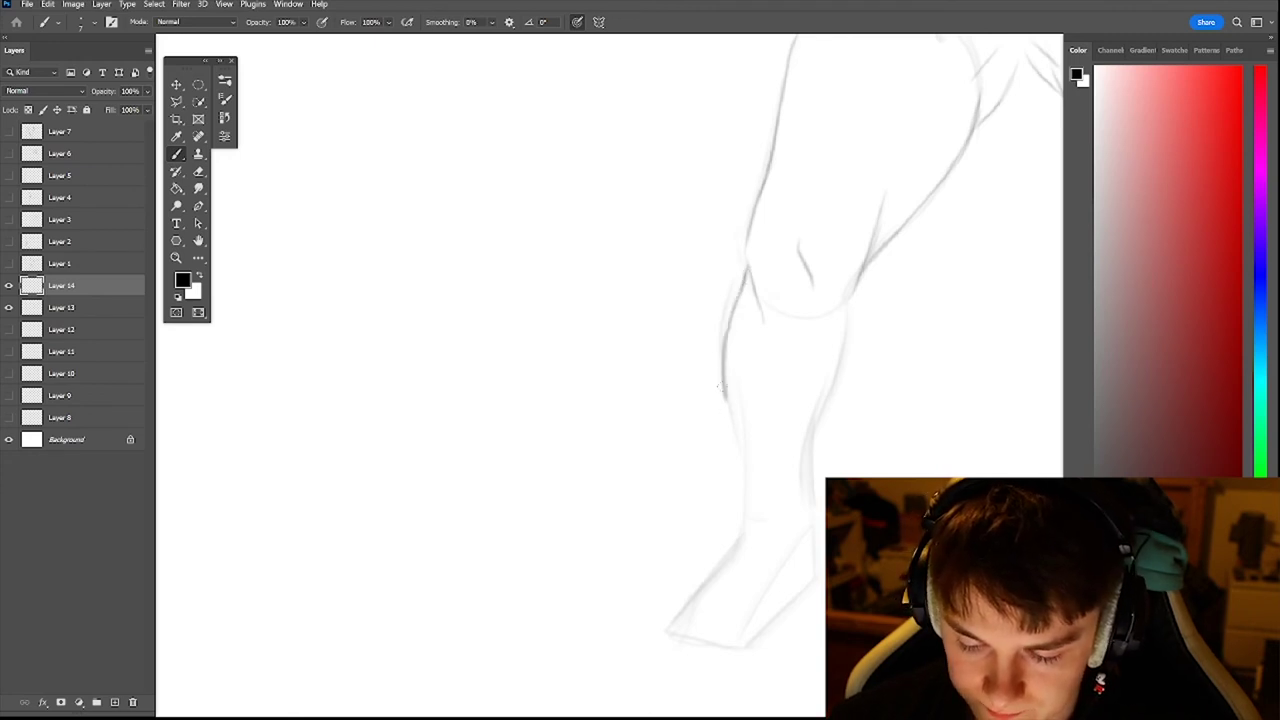
left_click_drag(727, 402, 741, 535)
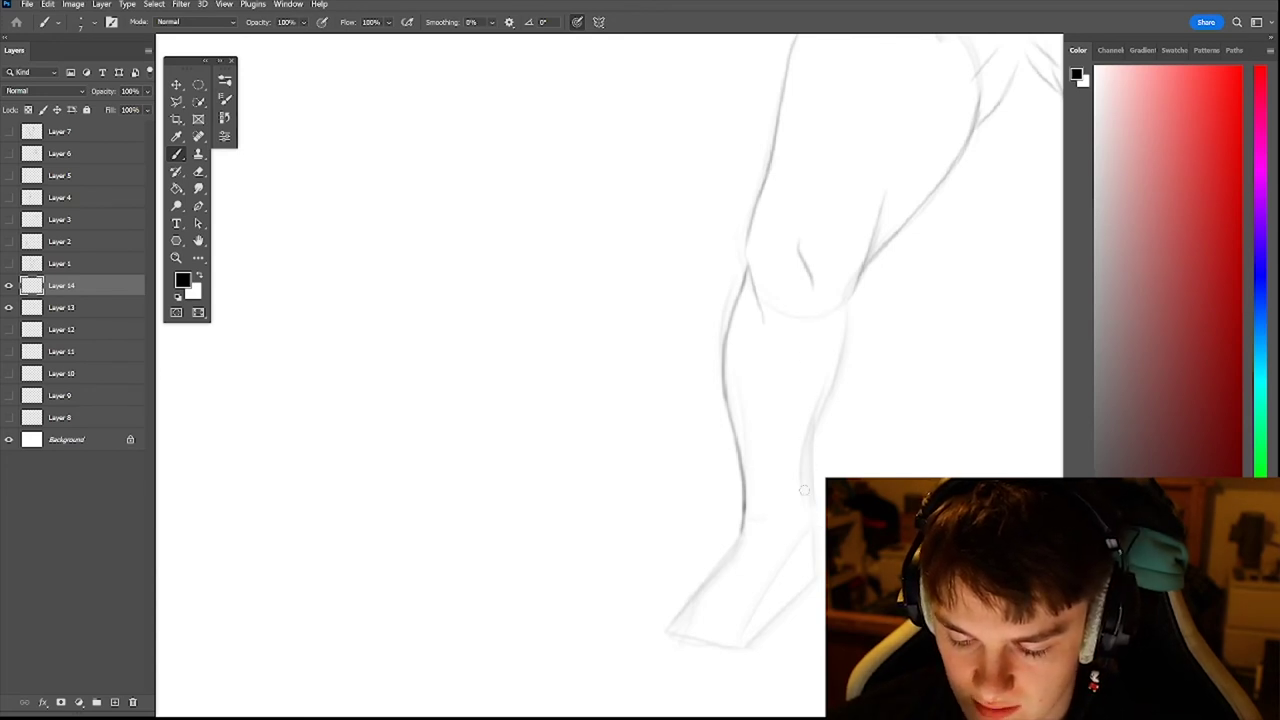
mouse_move(803, 489)
left_mouse_down()
mouse_move(820, 533)
mouse_move(792, 549)
left_mouse_up()
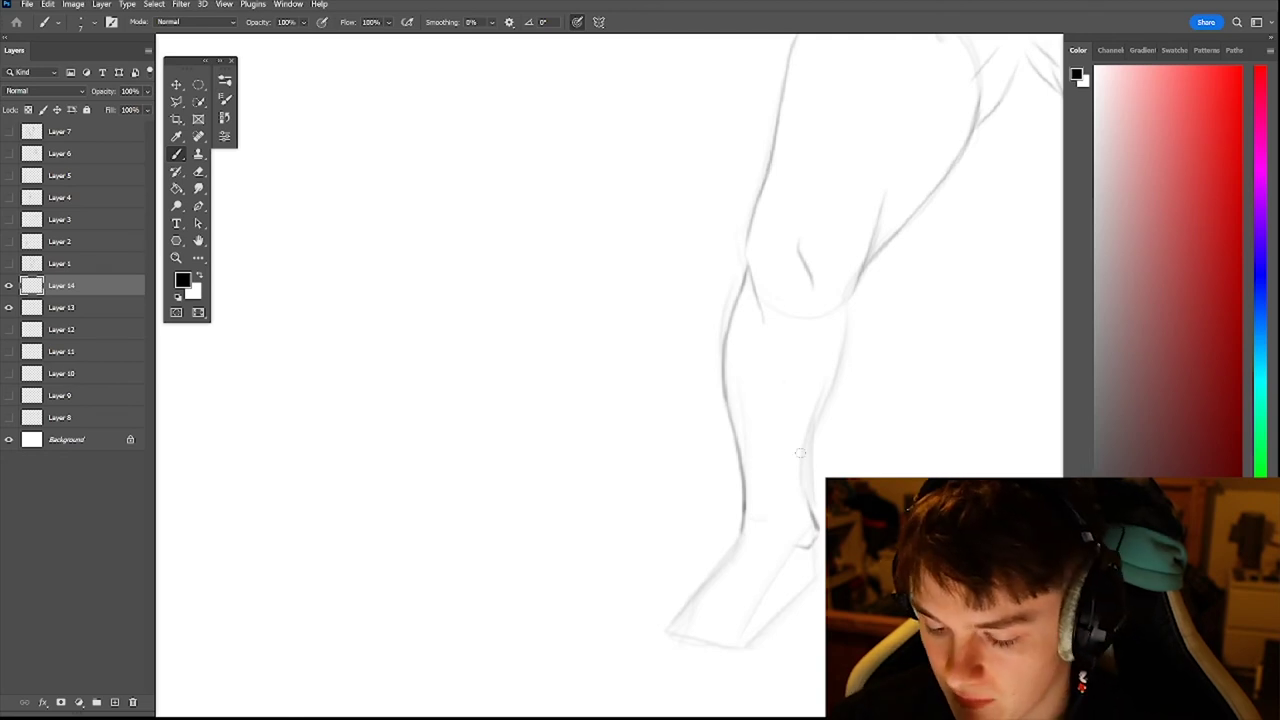
- Draw the inner contour of the left calf from the ankle up to the knee, redoing strokes that miss the curve
mouse_move(809, 488)
left_mouse_down()
mouse_move(808, 522)
mouse_move(818, 410)
left_mouse_up()
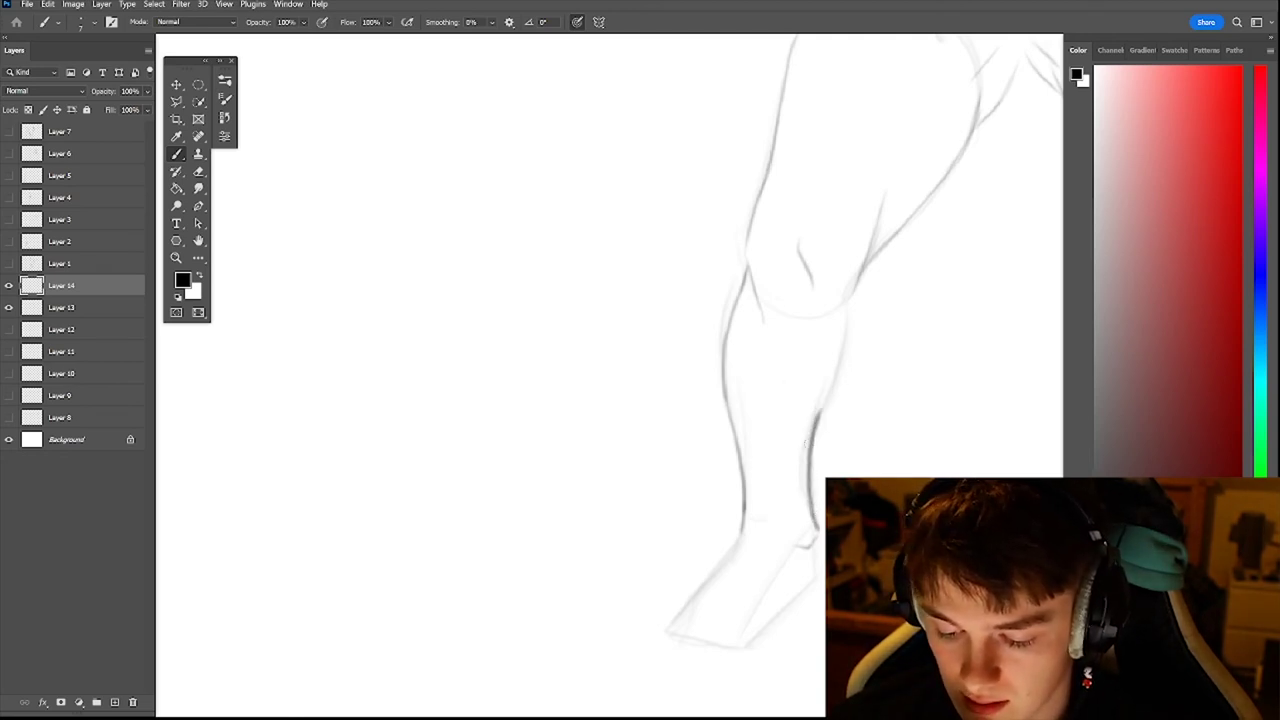
key("ctrl+z")
left_click_drag(803, 478, 826, 392)
key("ctrl+z")
left_click_drag(804, 466, 836, 370)
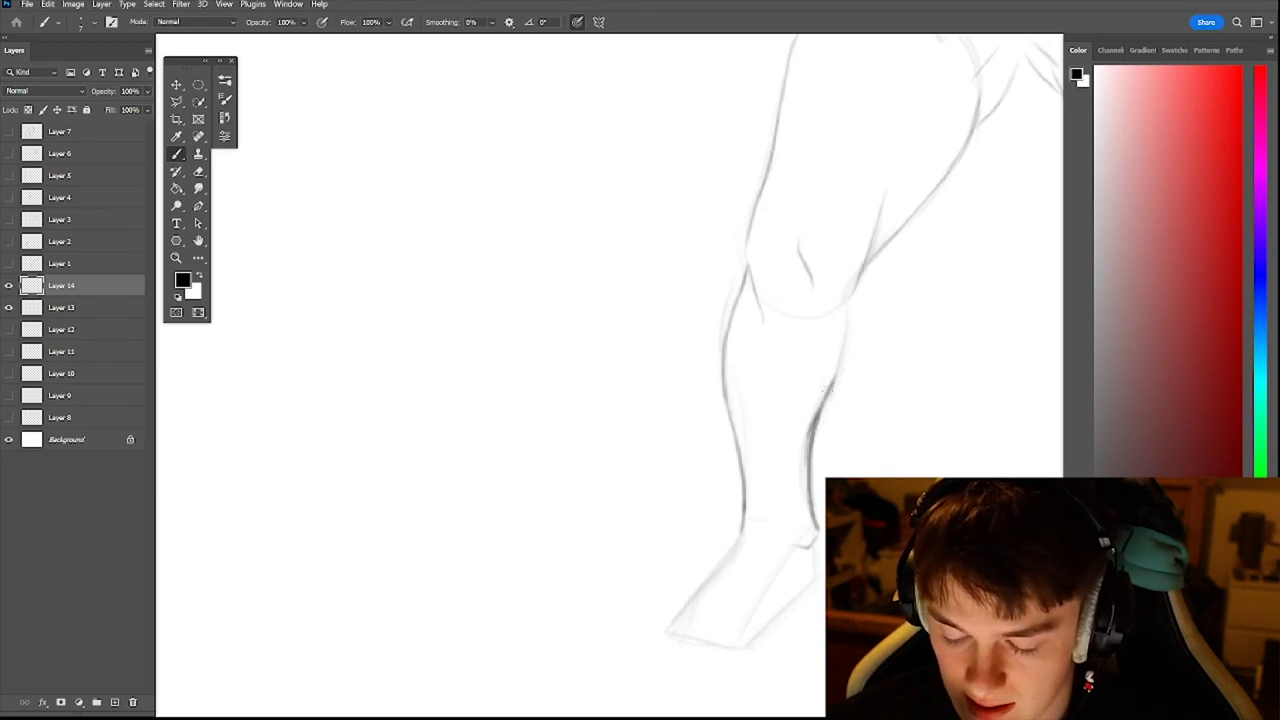
mouse_move(816, 419)
left_mouse_down()
mouse_move(850, 309)
mouse_move(841, 355)
left_mouse_up()
left_click_drag(848, 301, 814, 416)
left_click_drag(848, 300, 866, 258)
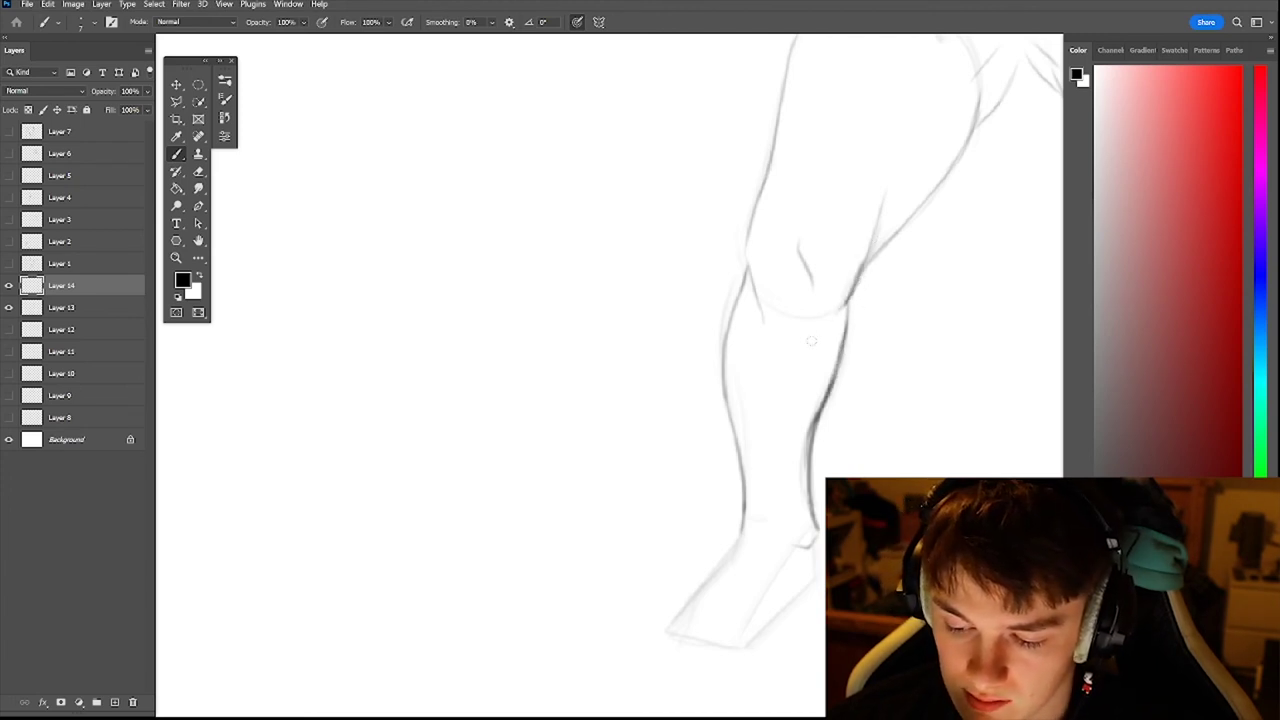
- Outline the top of the left foot with a curved instep, side edges and a line across the toe bases
left_click_drag(818, 340, 791, 426)
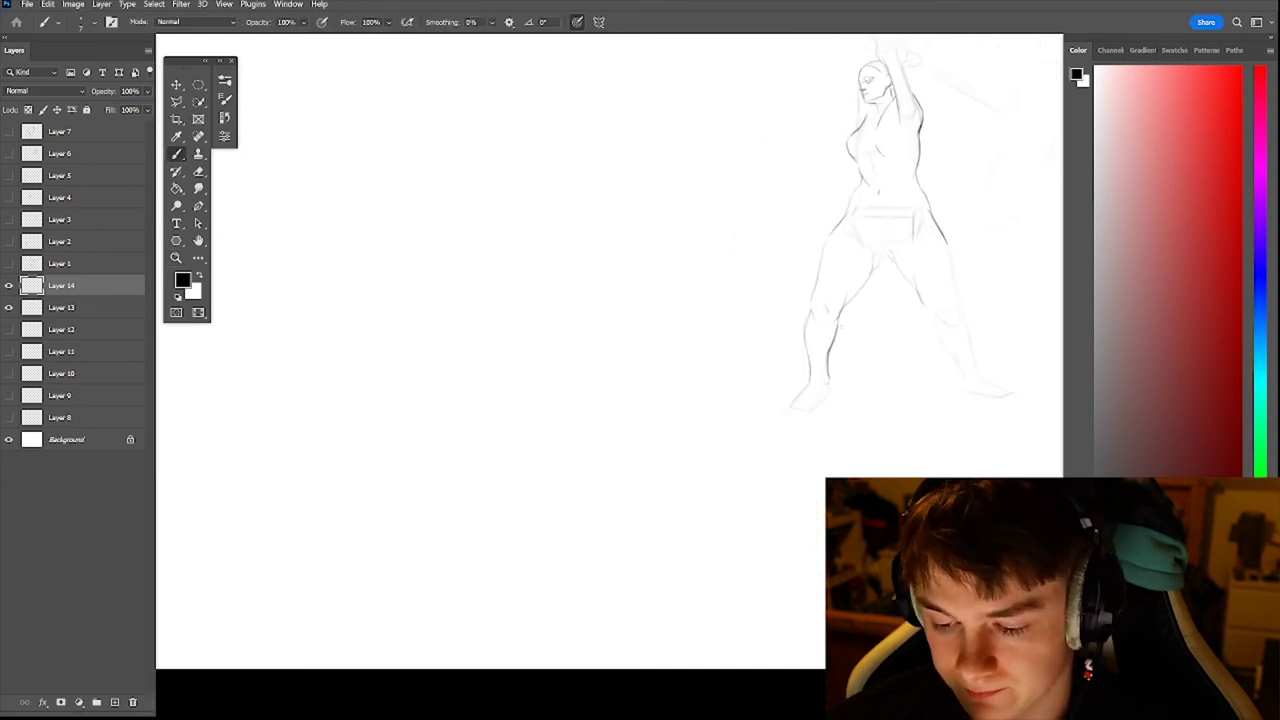
left_click_drag(820, 345, 845, 350)
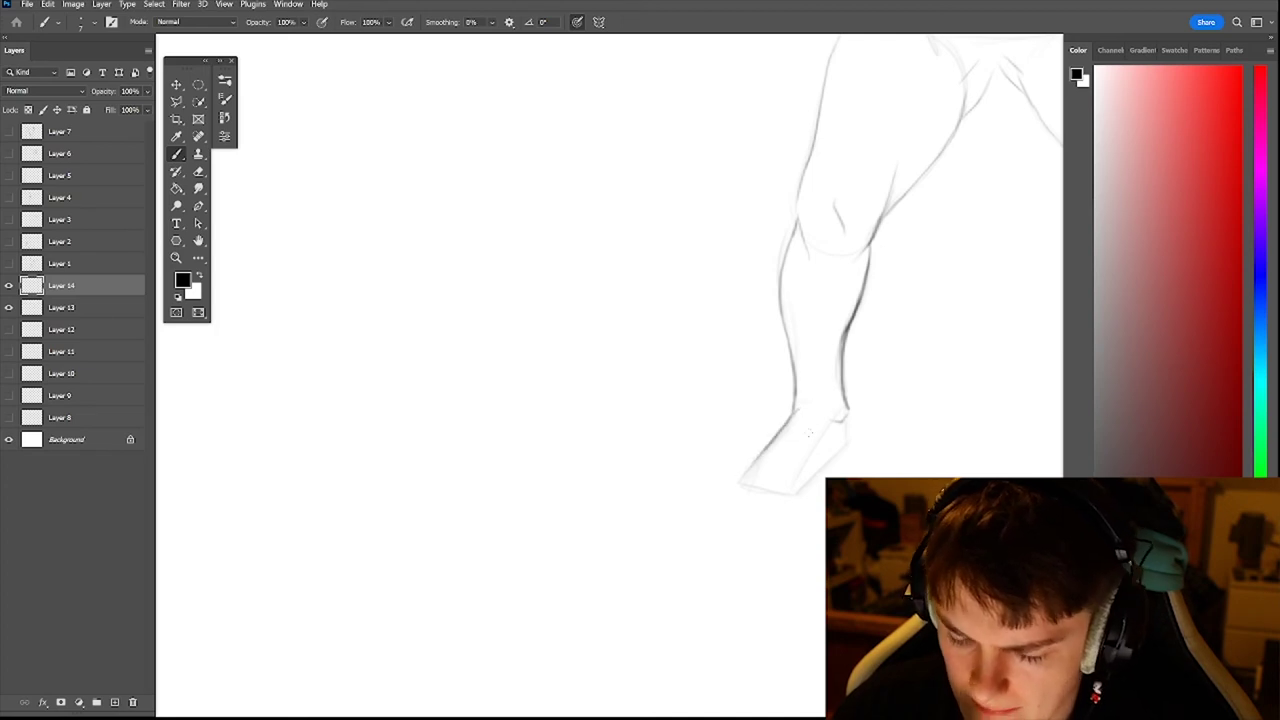
left_click_drag(818, 427, 795, 496)
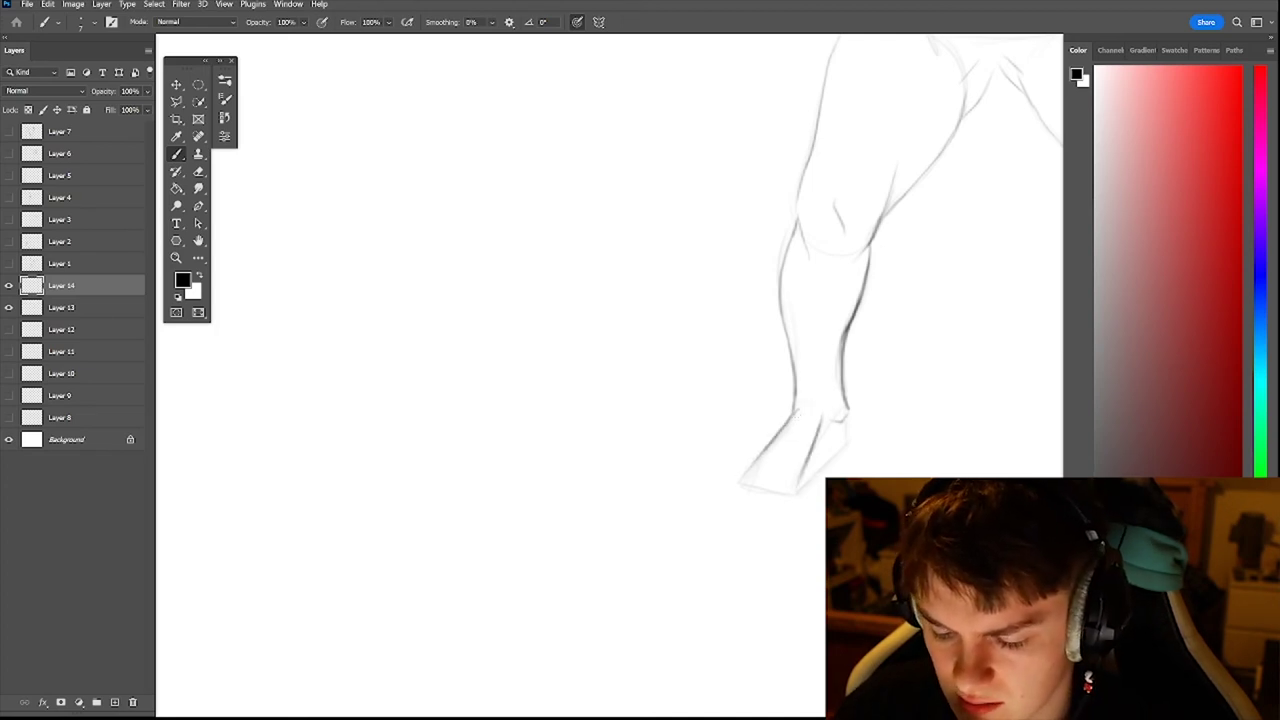
mouse_move(798, 412)
left_mouse_down()
mouse_move(809, 407)
mouse_move(816, 424)
left_mouse_up()
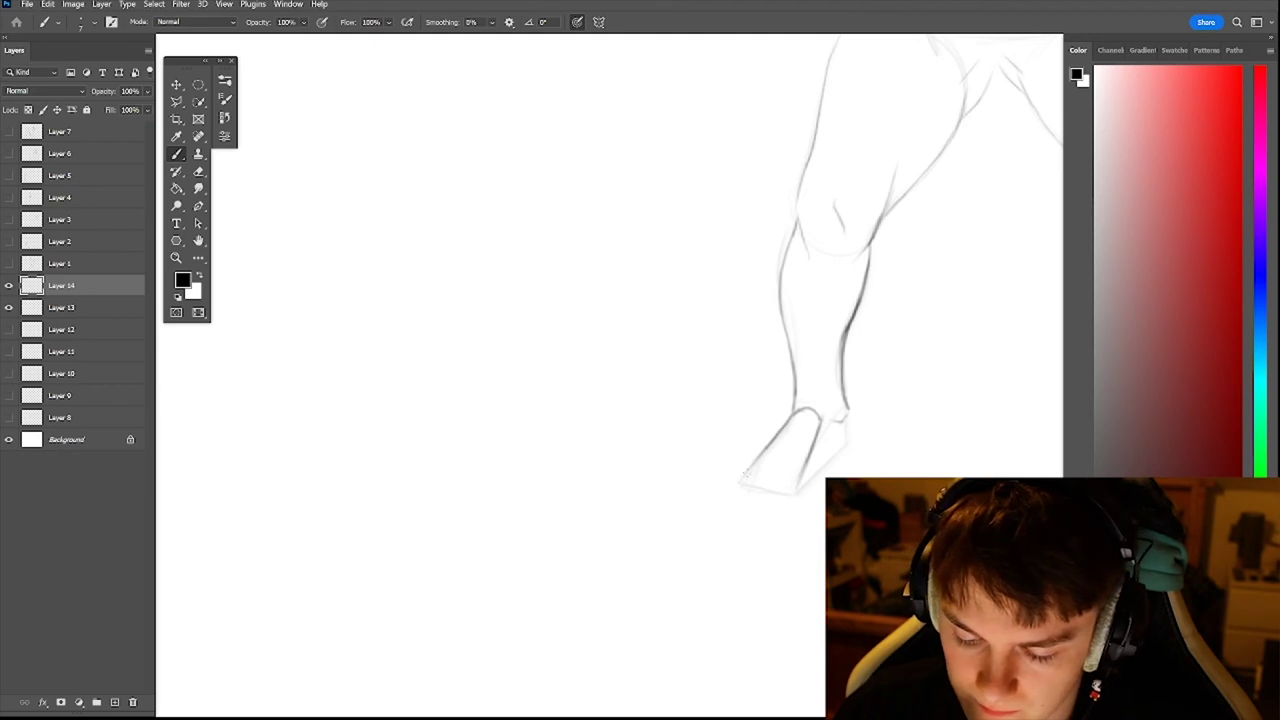
mouse_move(746, 475)
left_mouse_down()
mouse_move(745, 487)
mouse_move(796, 485)
left_mouse_up()
mouse_move(747, 475)
left_mouse_down()
mouse_move(800, 485)
mouse_move(745, 489)
left_mouse_up()
key("ctrl+z")
key("ctrl+z")
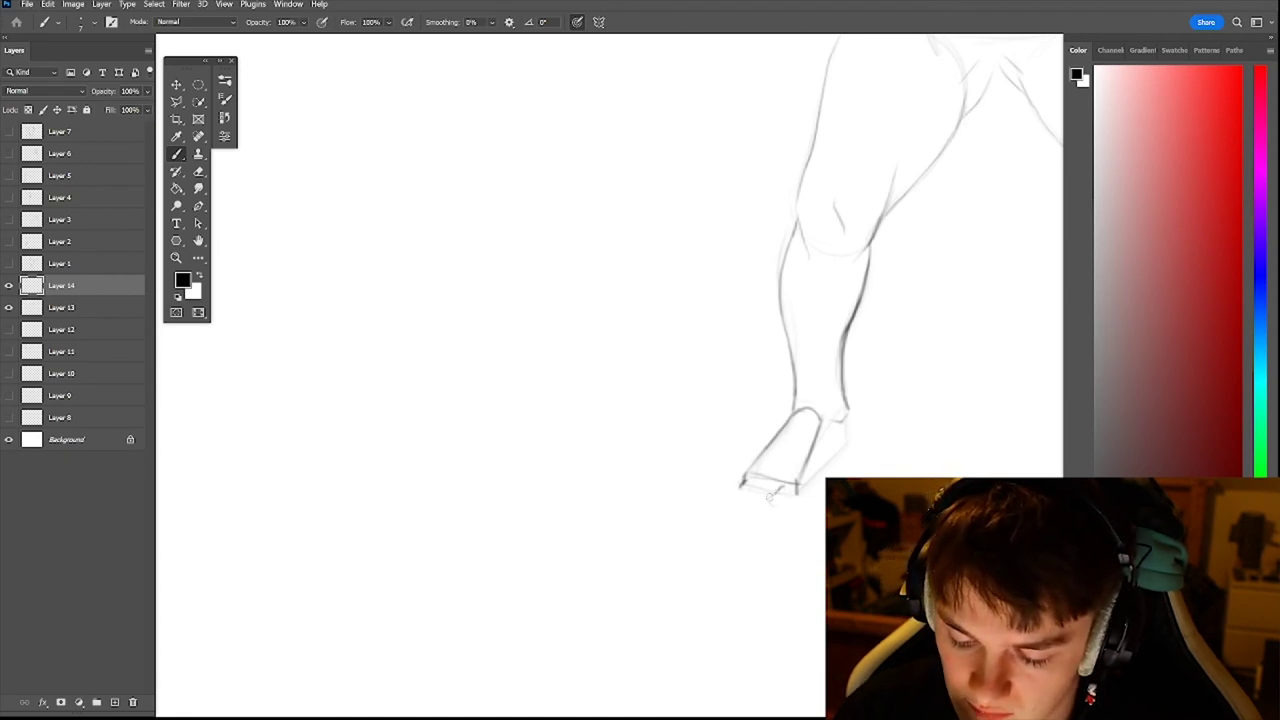
- Draw the big toe and the smaller toes of the left foot and darken the lines between them
left_click_drag(768, 501, 792, 498)
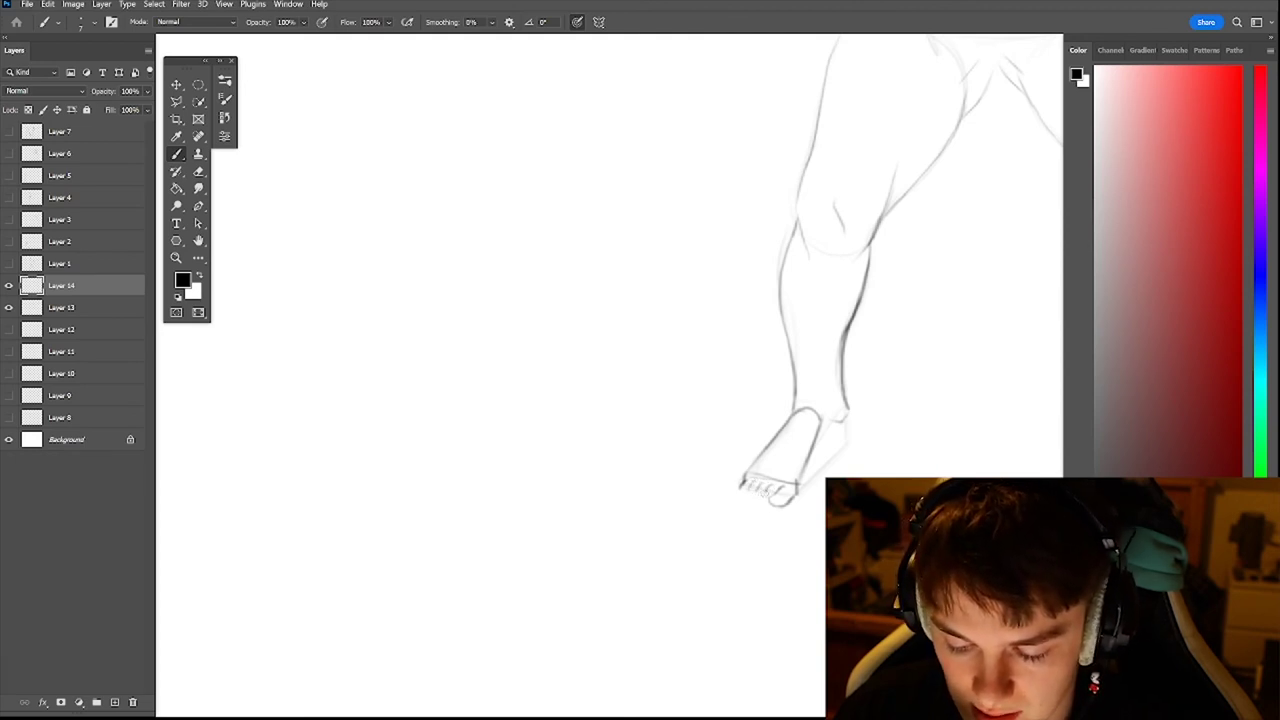
left_click_drag(756, 491, 763, 501)
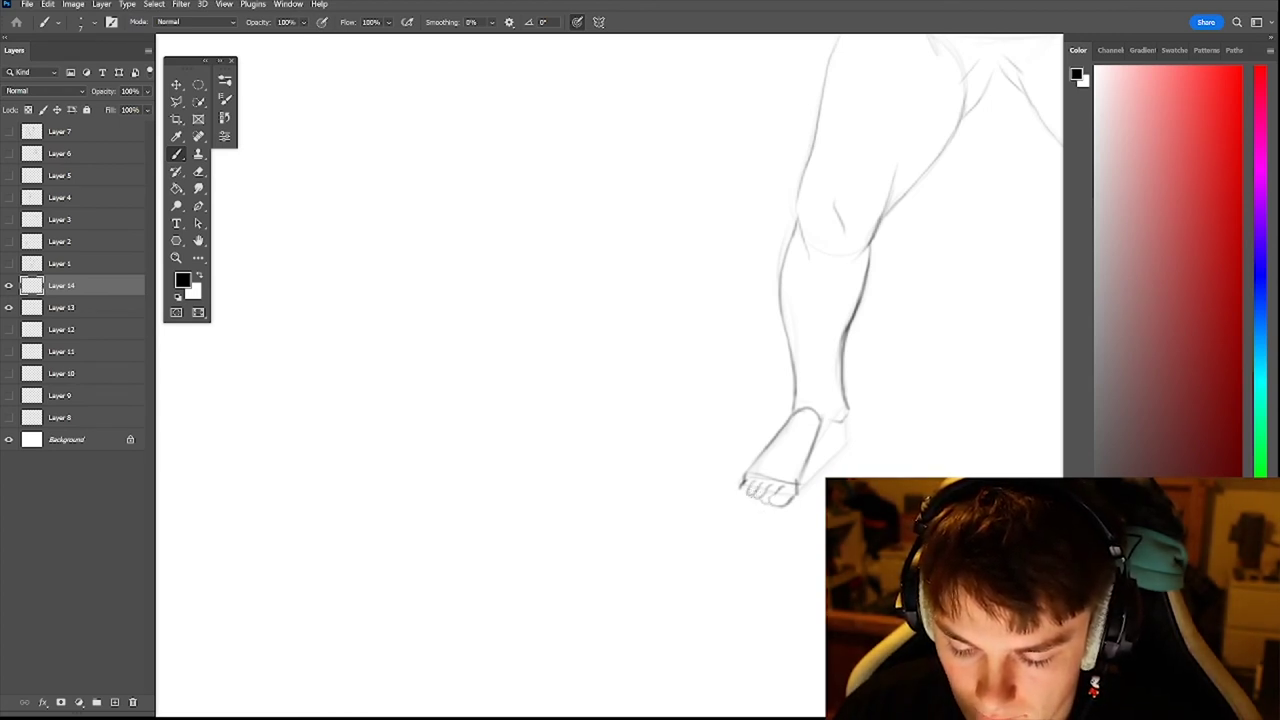
left_click_drag(748, 486, 742, 494)
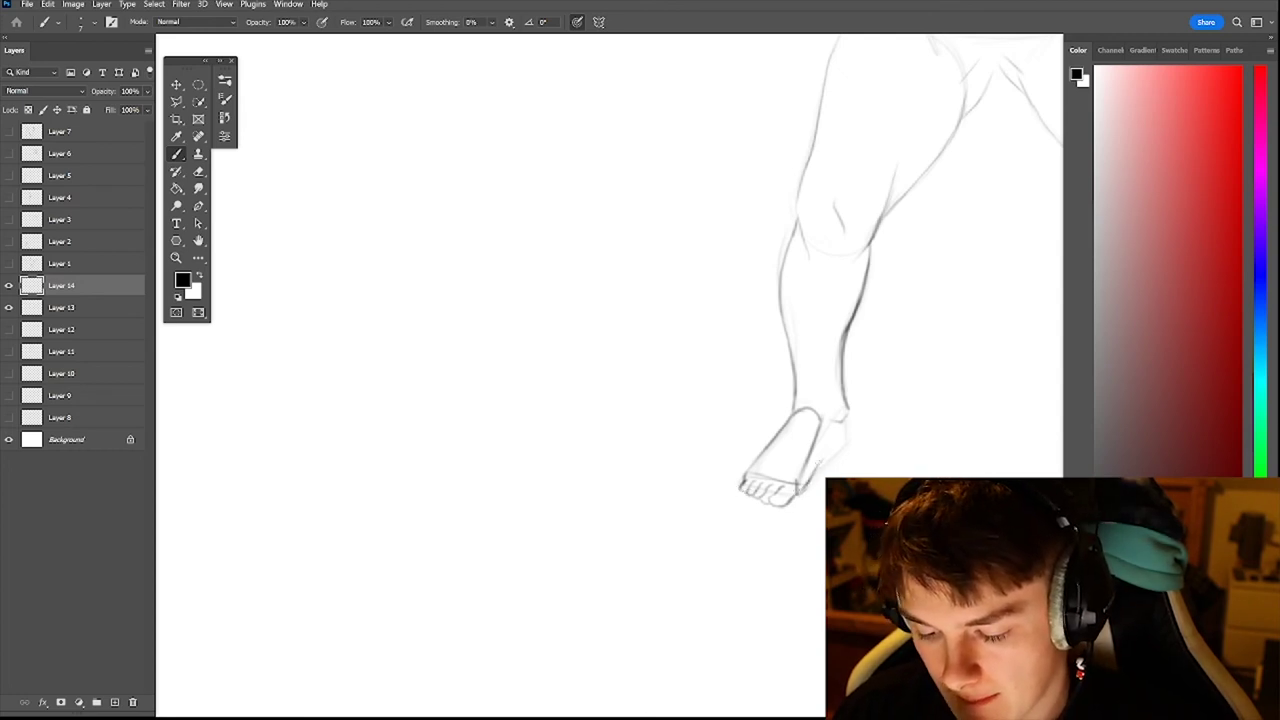
key("e")
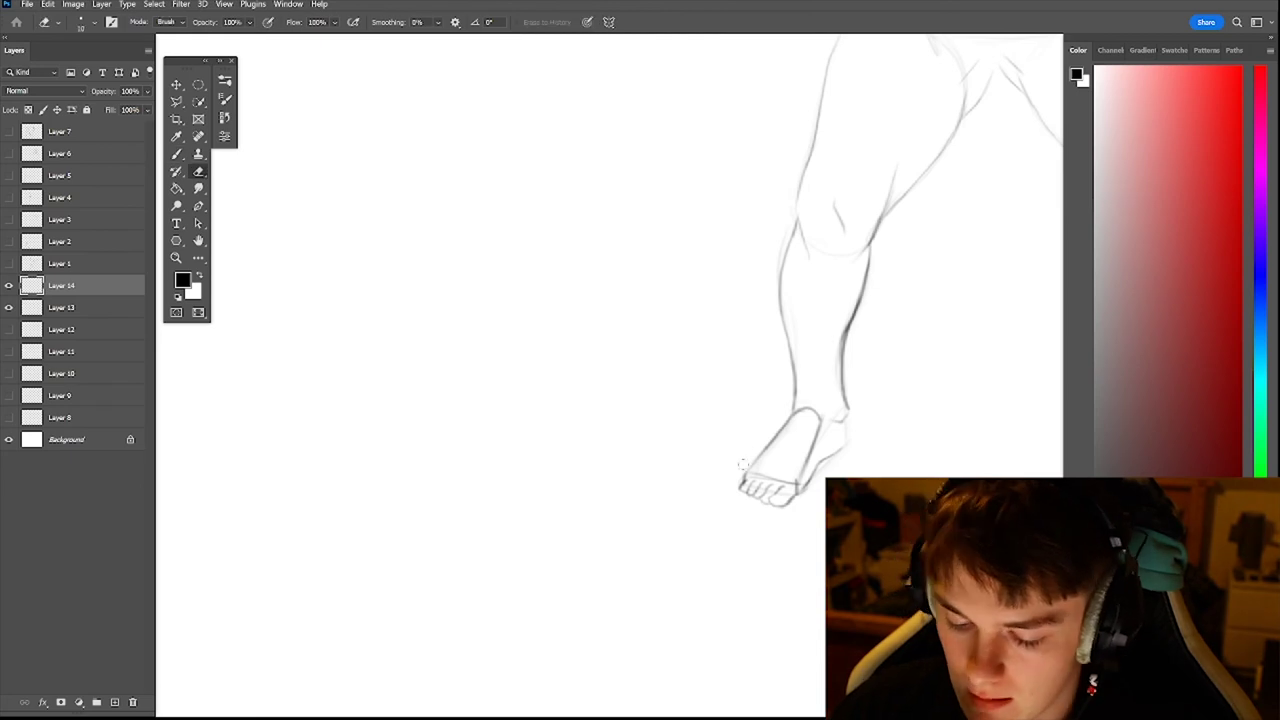
key("b")
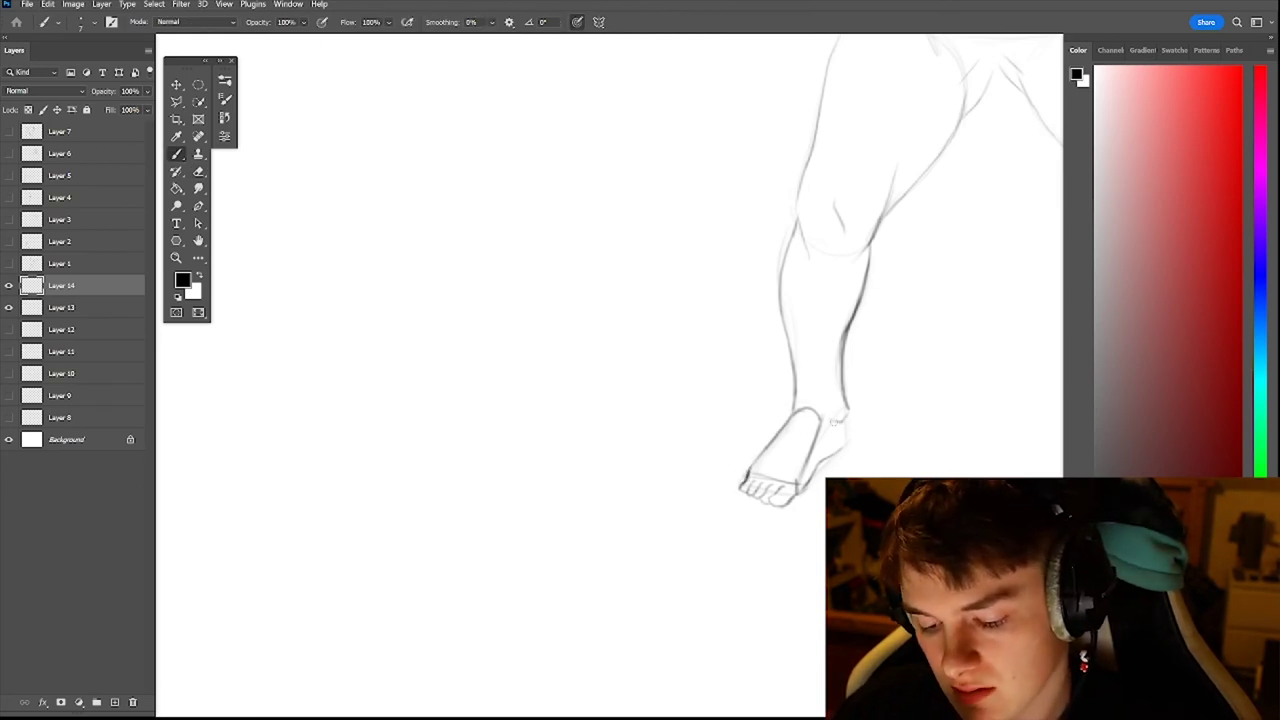
left_click_drag(779, 490, 786, 475)
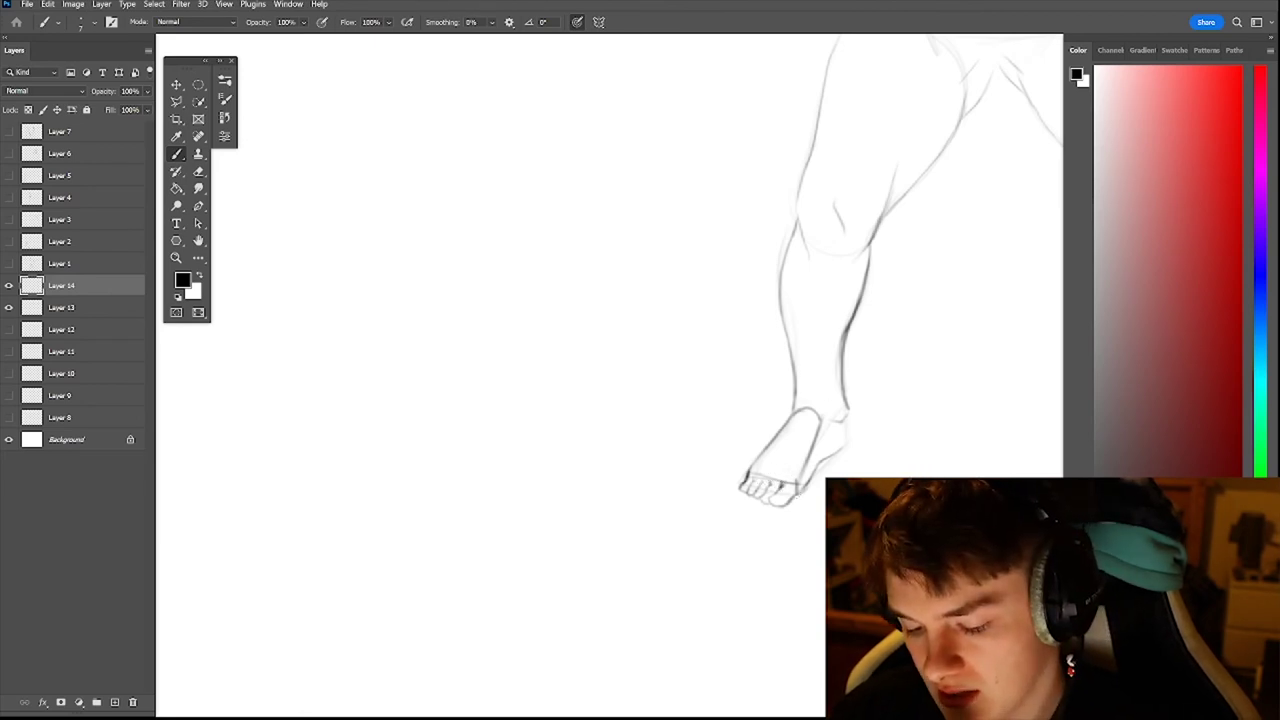
- Draw the inner edge and heel of the left foot, erasing and redrawing the ankle lines to clean them up
left_click_drag(808, 481, 848, 439)
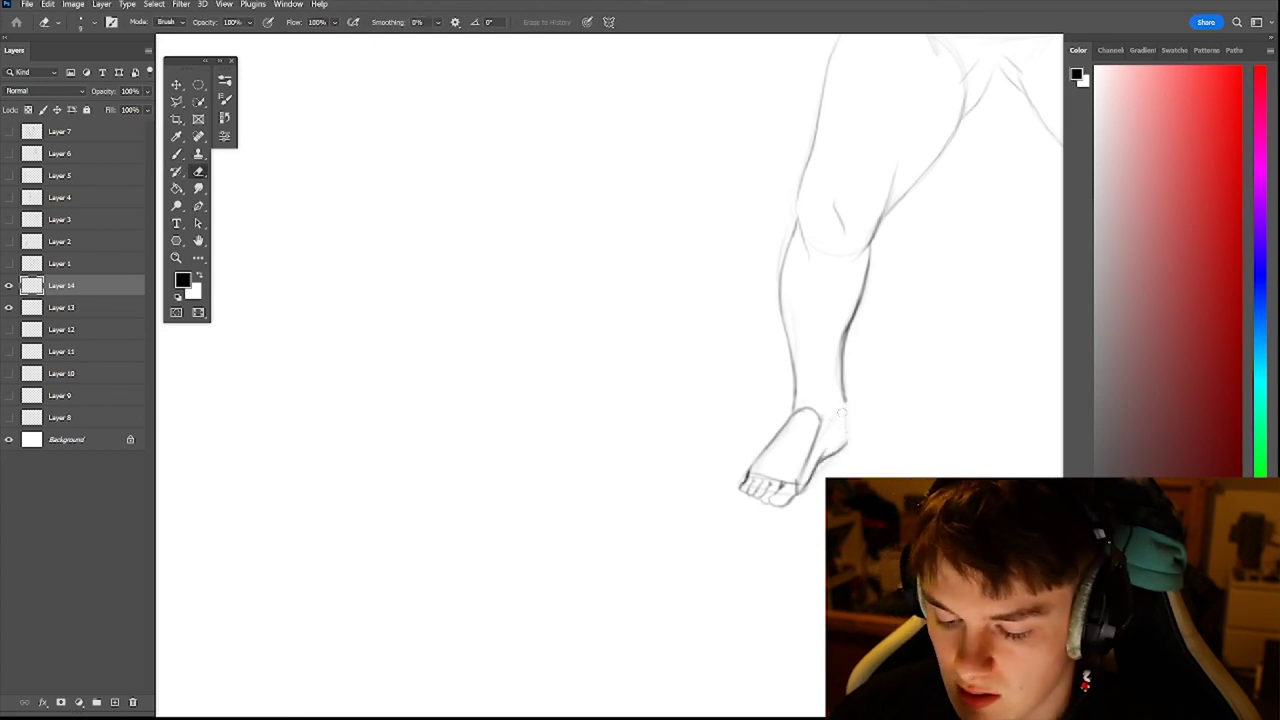
left_click_drag(833, 416, 847, 412)
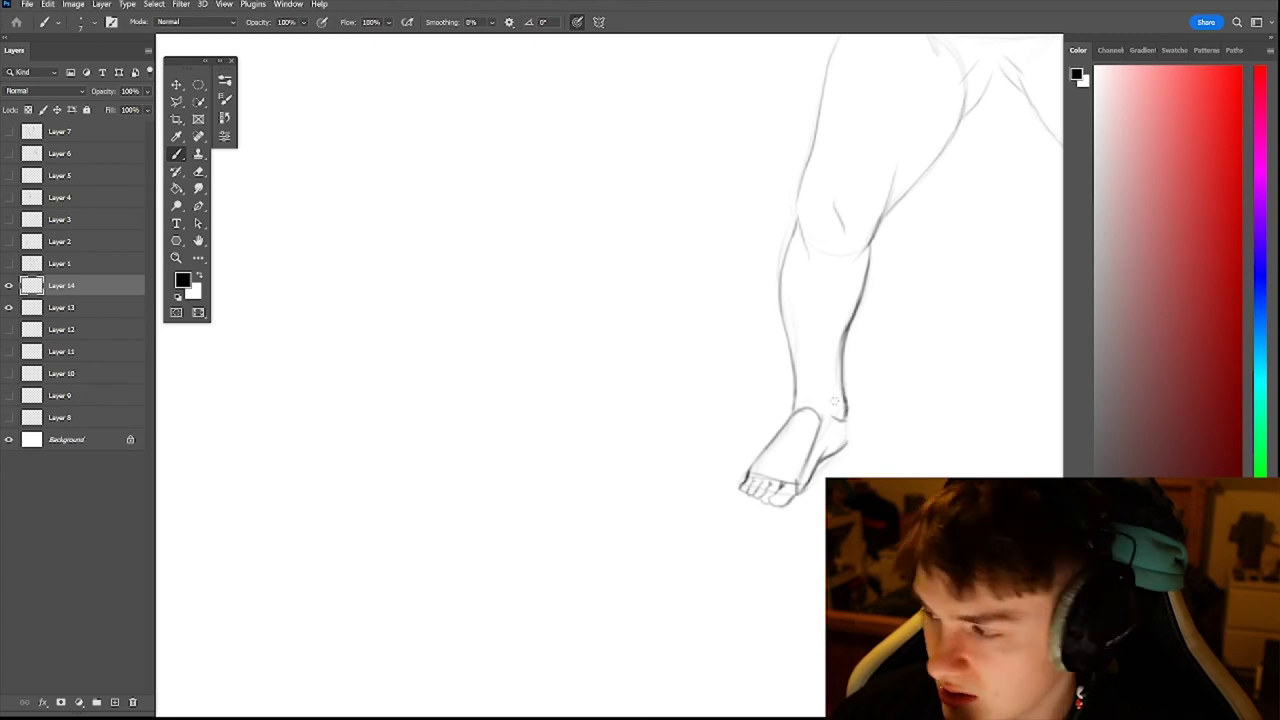
key("e")
mouse_move(846, 440)
left_mouse_down()
mouse_move(845, 435)
mouse_move(837, 446)
mouse_move(844, 436)
mouse_move(828, 435)
mouse_move(797, 497)
left_mouse_up()
key("b")
key("e")
key("b")
left_click_drag(827, 448, 874, 451)
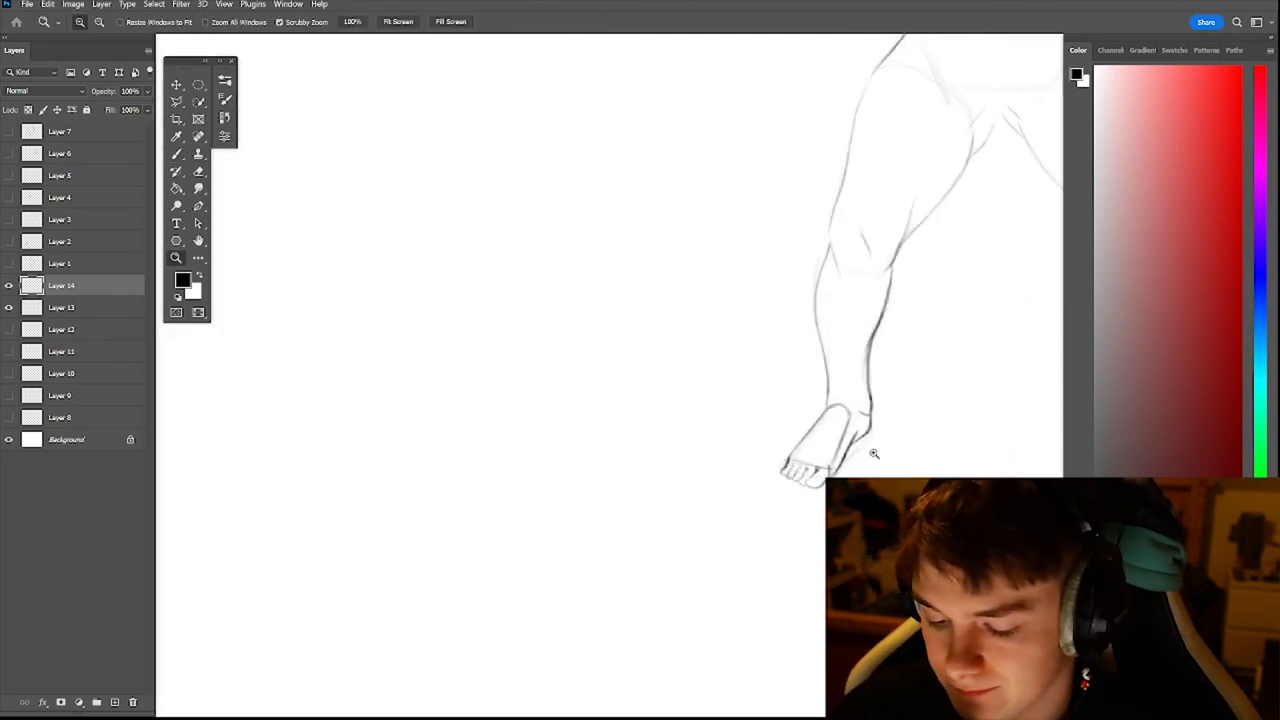
key("e")
key("b")
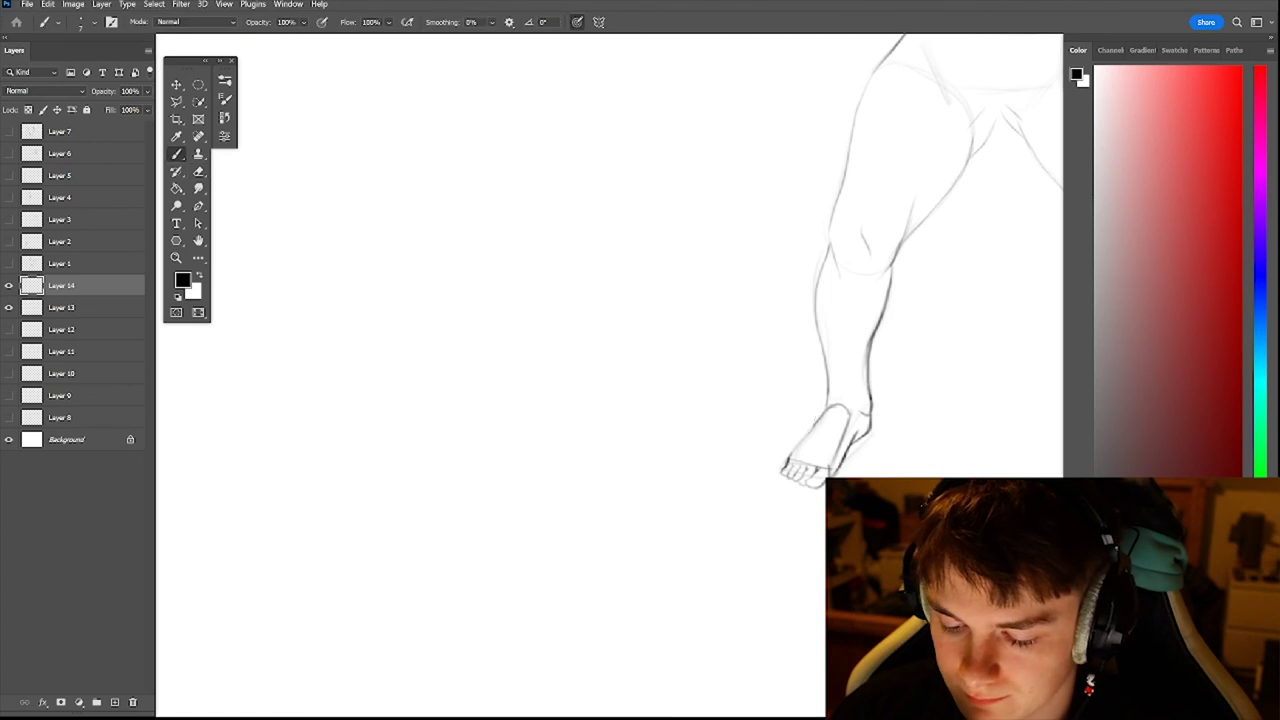
- Draw the figure's briefs with a curved waistband, two leg openings and a side edge at the left hip
mouse_move(818, 416)
left_mouse_down()
mouse_move(793, 454)
mouse_move(775, 430)
left_mouse_up()
left_click_drag(861, 476, 815, 508)
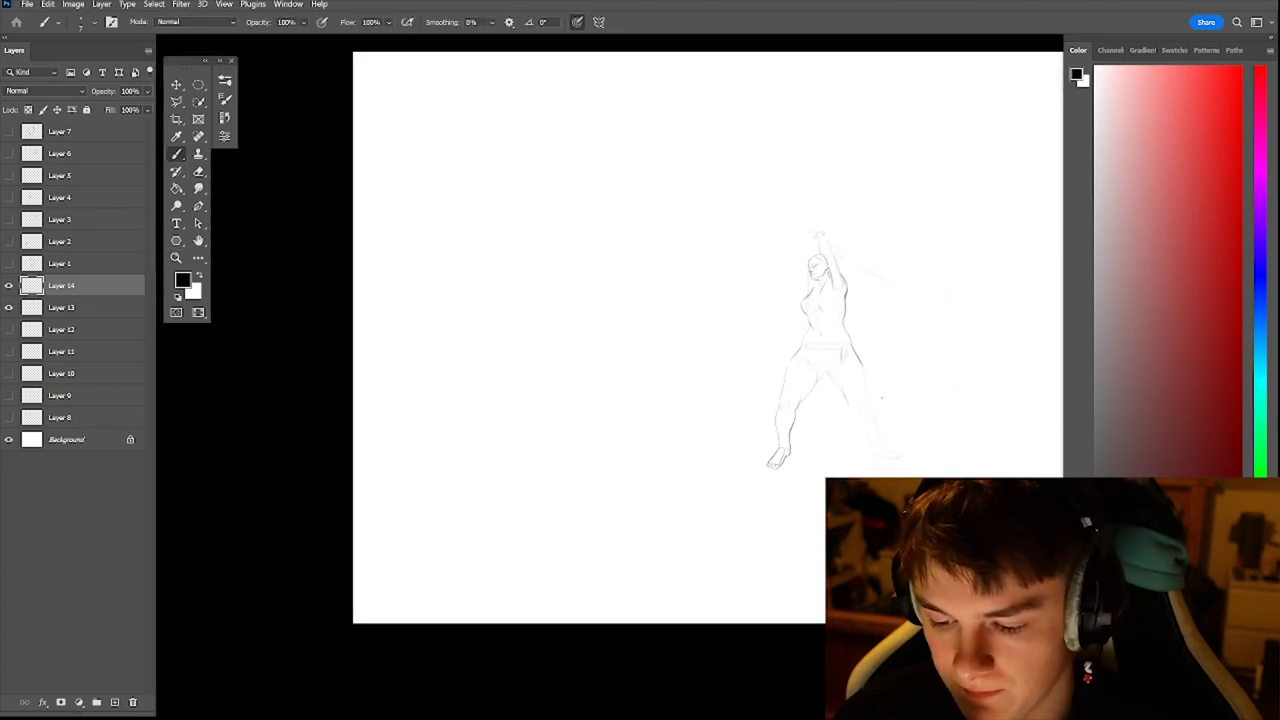
left_click_drag(845, 358, 885, 358)
left_click_drag(765, 325, 820, 320)
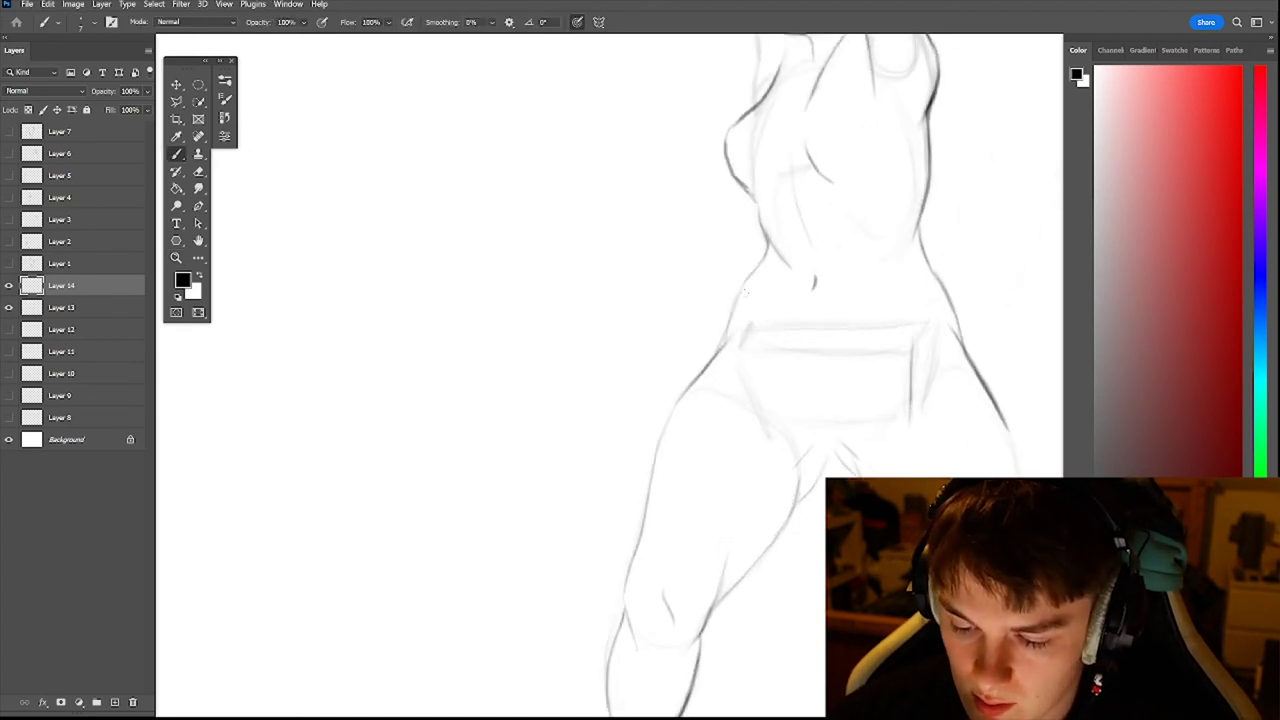
mouse_move(740, 297)
left_mouse_down()
mouse_move(806, 345)
mouse_move(855, 352)
mouse_move(948, 314)
left_mouse_up()
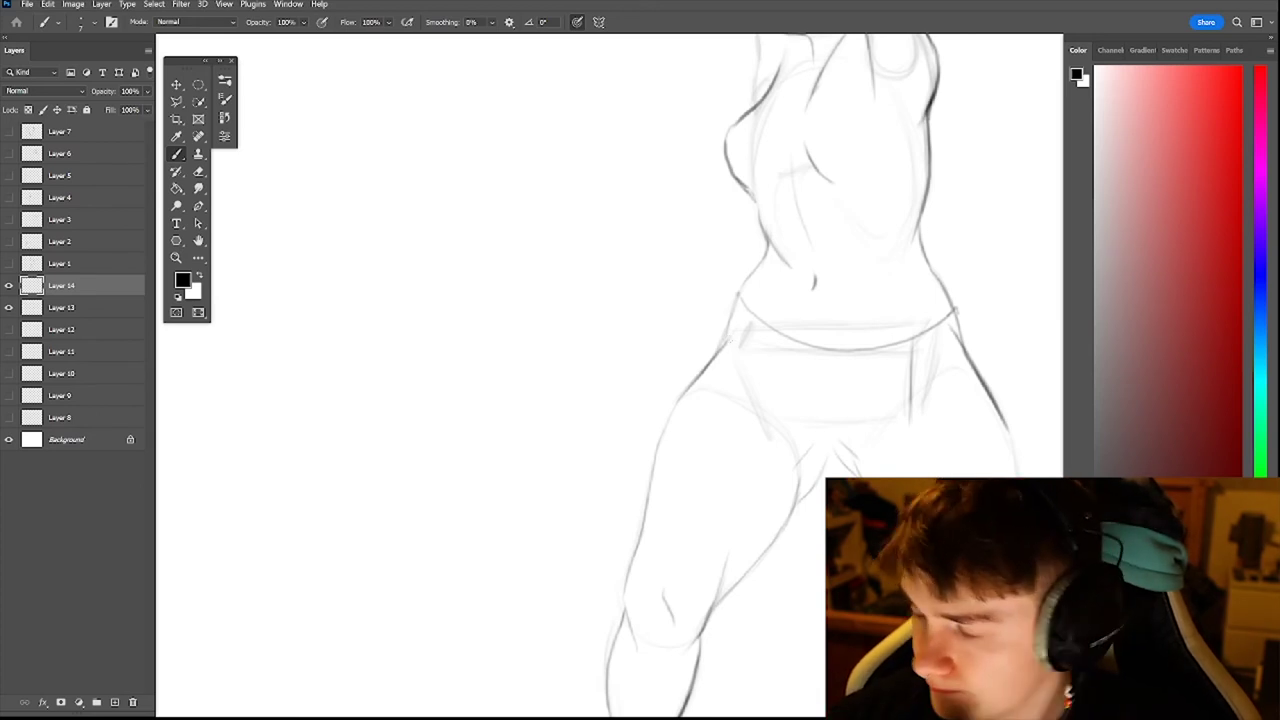
left_click_drag(730, 338, 826, 449)
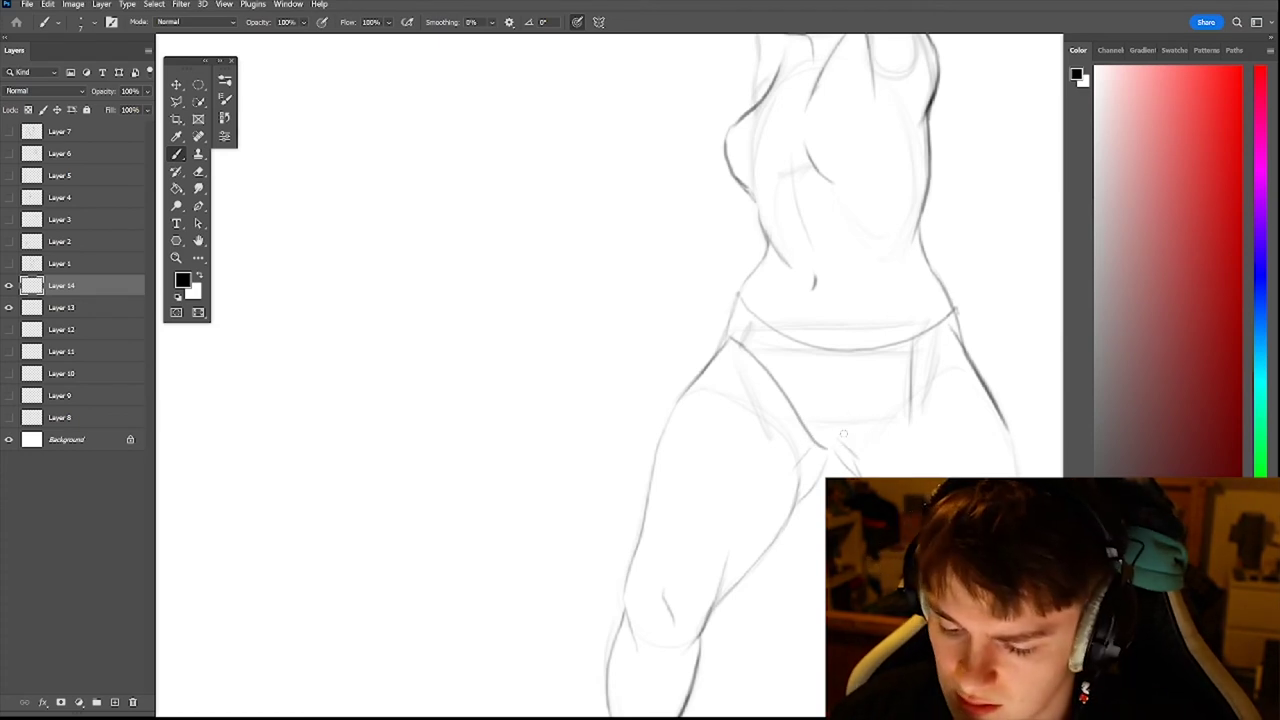
mouse_move(845, 431)
left_mouse_down()
mouse_move(840, 441)
mouse_move(966, 354)
left_mouse_up()
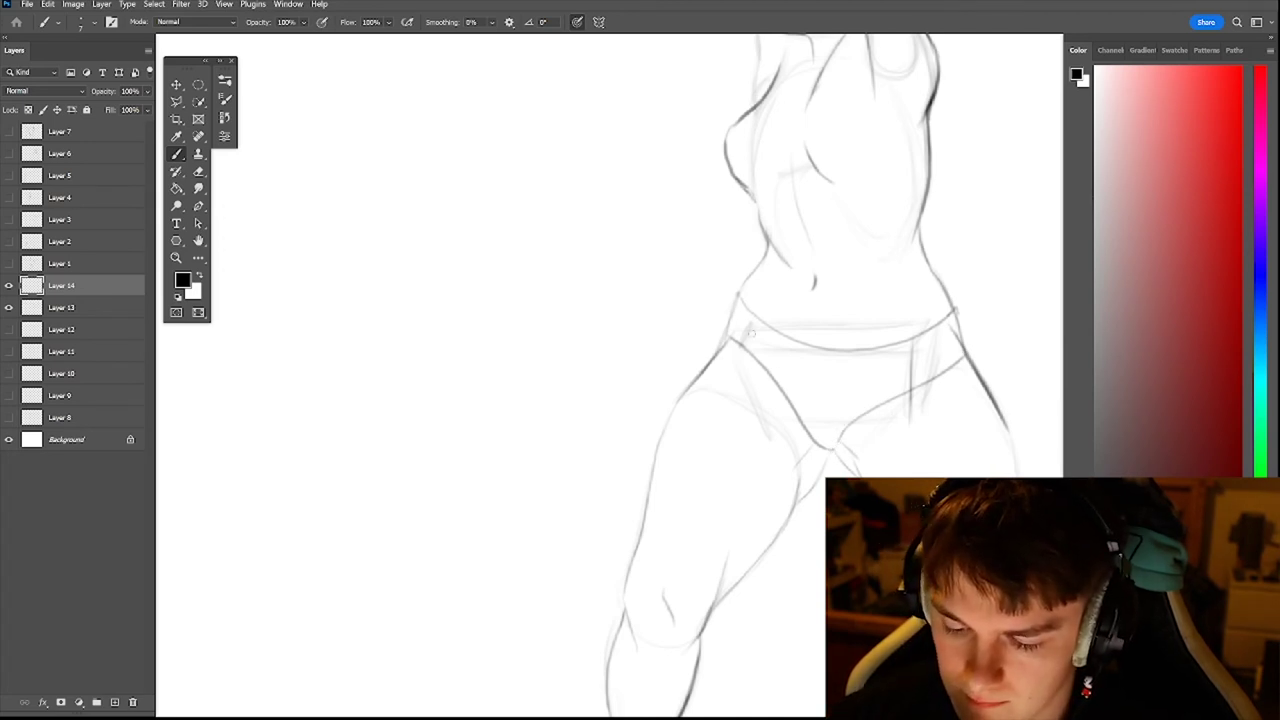
left_click_drag(733, 322, 765, 350)
- Add a small anatomical detail mark to the near side of the figure's chest
mouse_move(932, 351)
left_mouse_down()
mouse_move(954, 337)
mouse_move(892, 414)
left_mouse_up()
key("z")
left_click(892, 414)
key("b")
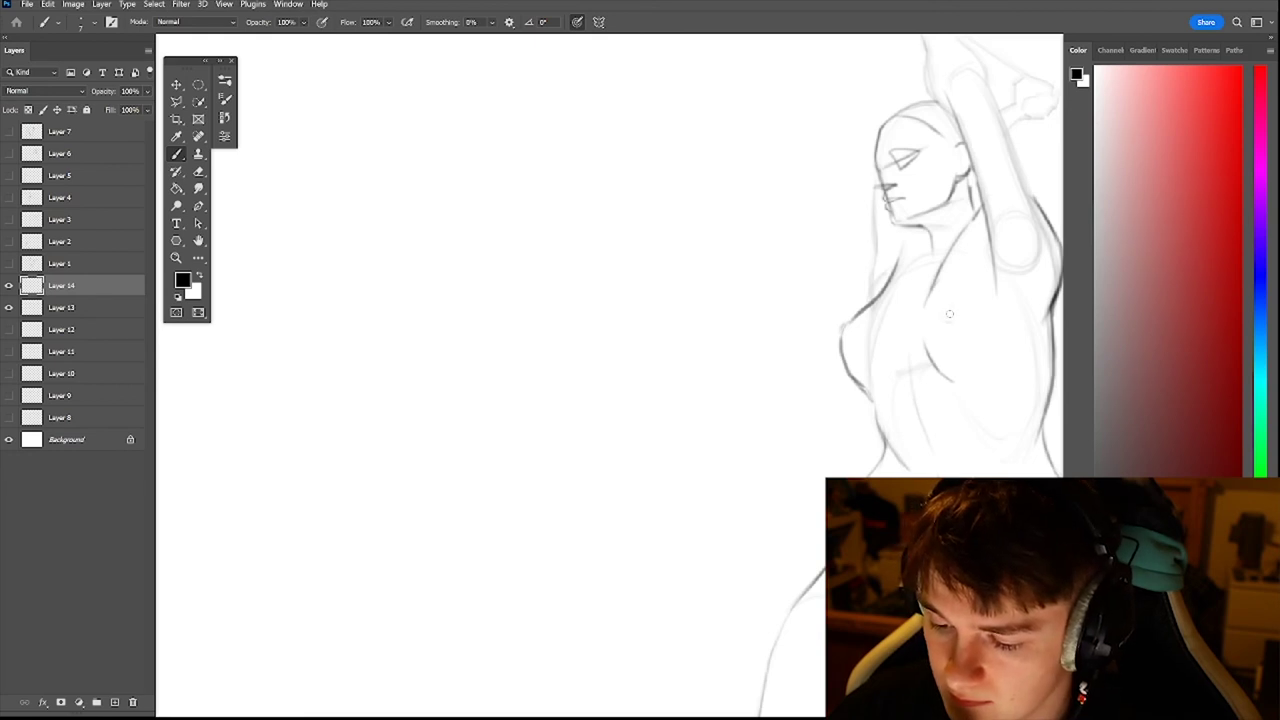
left_click_drag(968, 314, 922, 362)
left_click_drag(959, 370, 869, 437)
left_click_drag(885, 378, 950, 346)
scroll(895, 390, "up", 1)
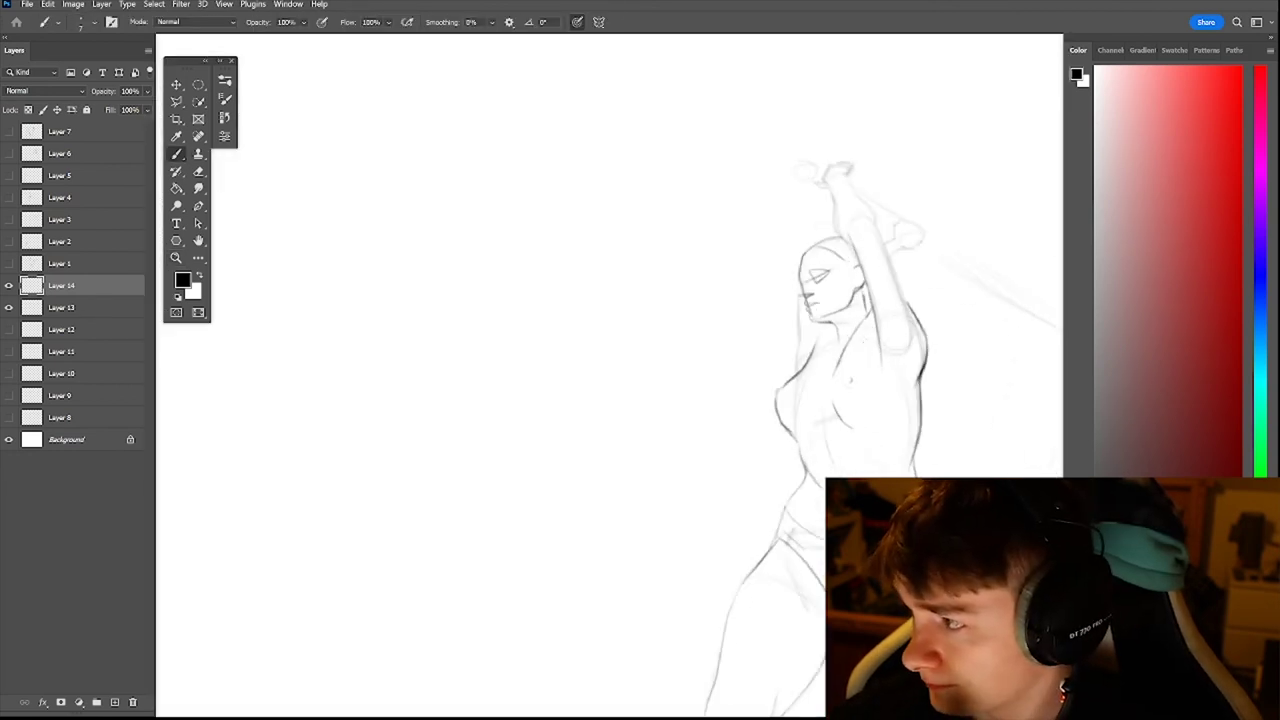
- Draw the rounded elbow and both contours of the raised upper arm down to the shoulder
left_click_drag(877, 330, 877, 368)
mouse_move(880, 238)
left_mouse_down()
mouse_move(888, 266)
mouse_move(924, 252)
left_mouse_up()
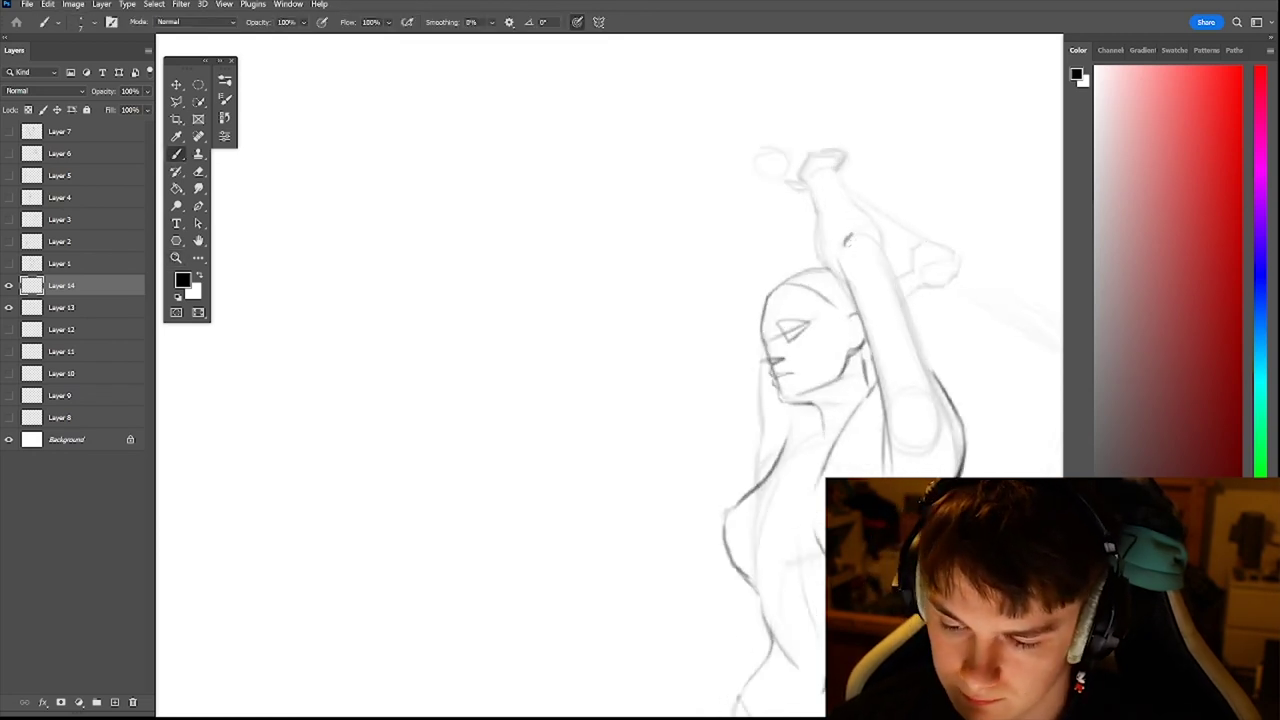
mouse_move(840, 246)
left_mouse_down()
mouse_move(850, 228)
mouse_move(866, 232)
mouse_move(938, 388)
left_mouse_up()
left_click_drag(872, 272, 877, 397)
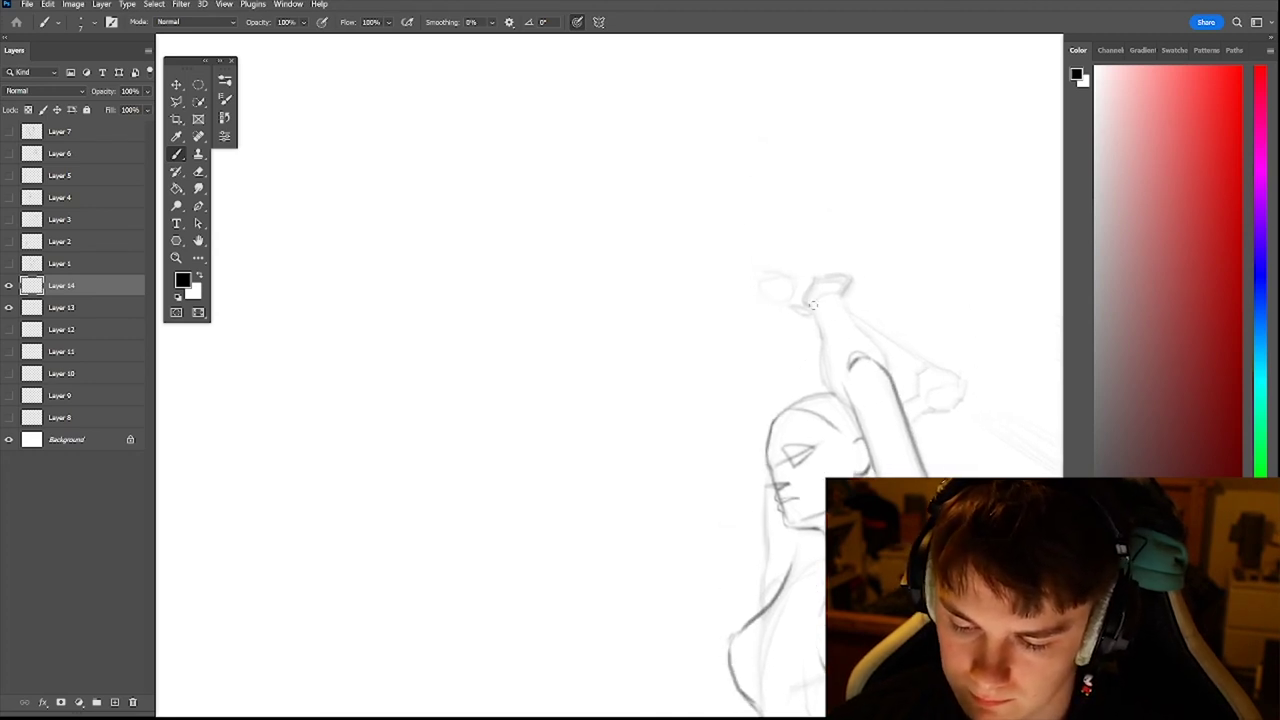
- Draw both contours of the raised forearm from wrist to elbow and outline the clenched hand above it
mouse_move(812, 302)
left_mouse_down()
mouse_move(830, 392)
mouse_move(848, 408)
left_mouse_up()
left_click_drag(845, 300, 885, 365)
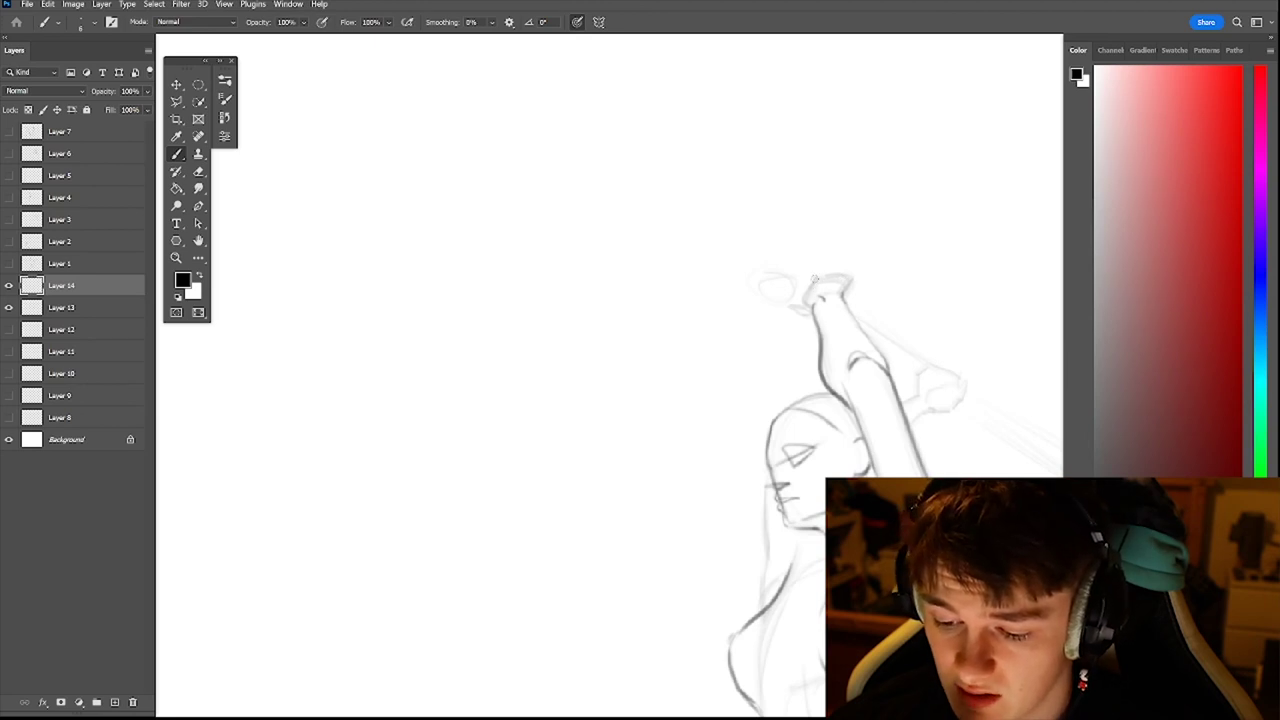
mouse_move(812, 282)
left_mouse_down()
mouse_move(806, 304)
mouse_move(829, 276)
mouse_move(851, 275)
left_mouse_up()
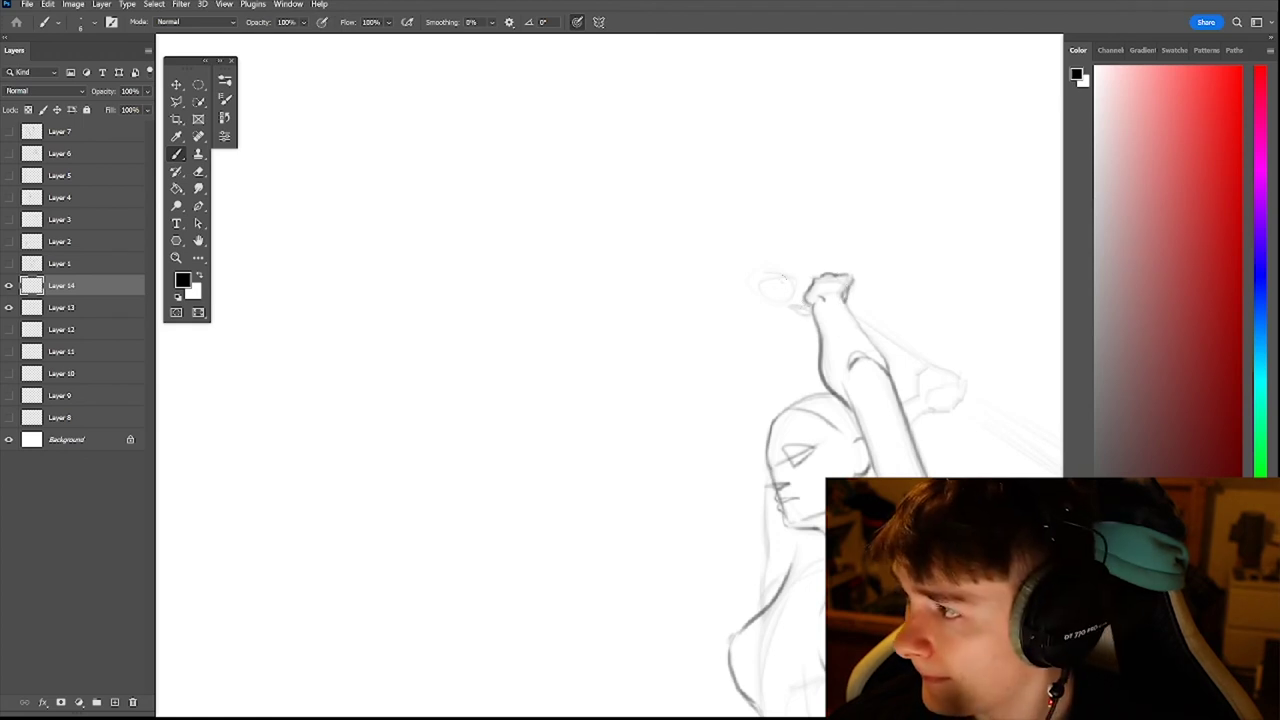
left_click_drag(792, 306, 803, 314)
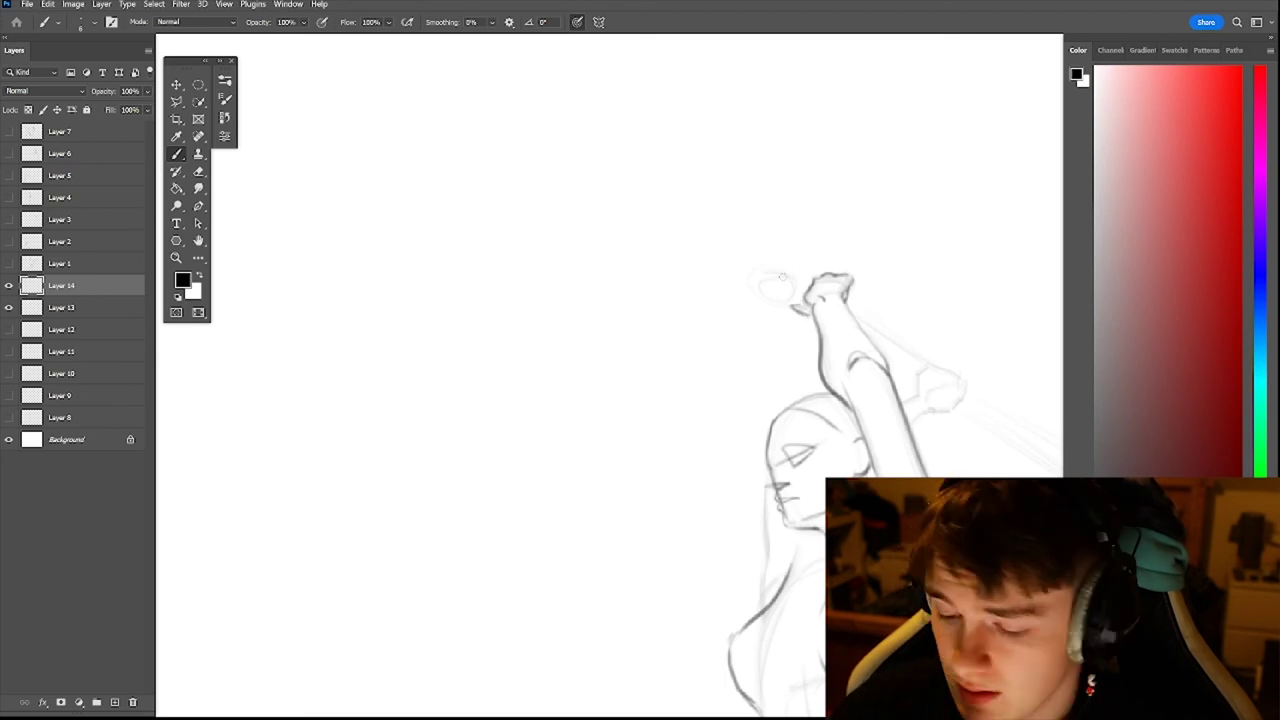
- Draw the oval end of the sword handle and the short grip lines joining it to the raised fist
mouse_move(789, 271)
left_mouse_down()
mouse_move(782, 304)
mouse_move(824, 328)
mouse_move(806, 324)
left_mouse_up()
key("z")
left_click_drag(886, 298, 934, 289)
key("b")
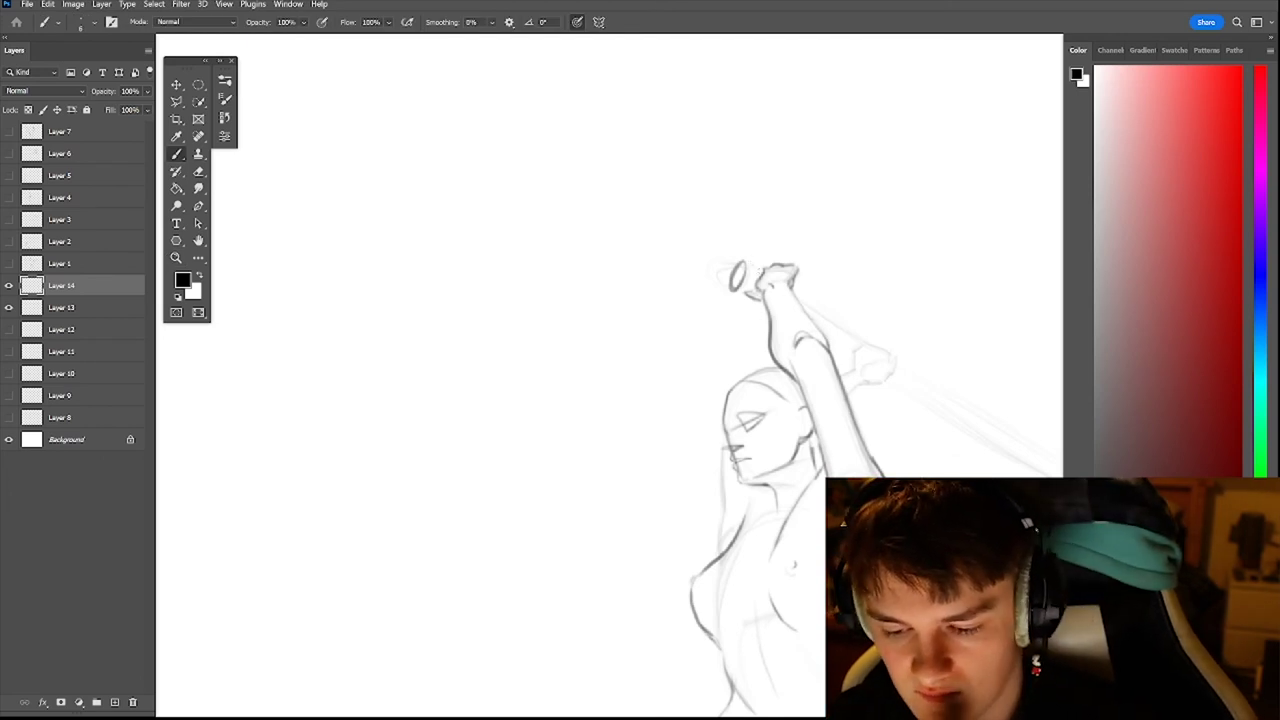
mouse_move(747, 263)
left_mouse_down()
mouse_move(762, 271)
mouse_move(732, 278)
mouse_move(754, 266)
left_mouse_up()
key("e")
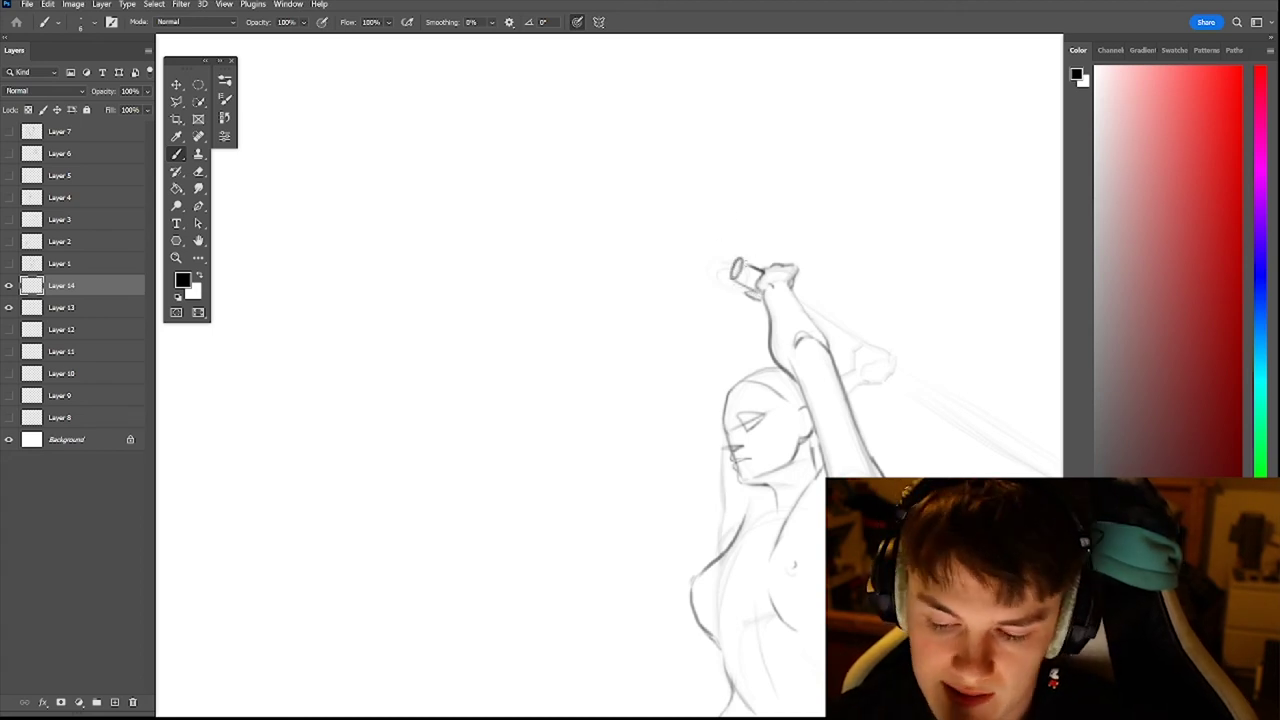
- Draw the front contour of the neck below the chin and a short throat line beside it
key("z")
key("ctrl+0")
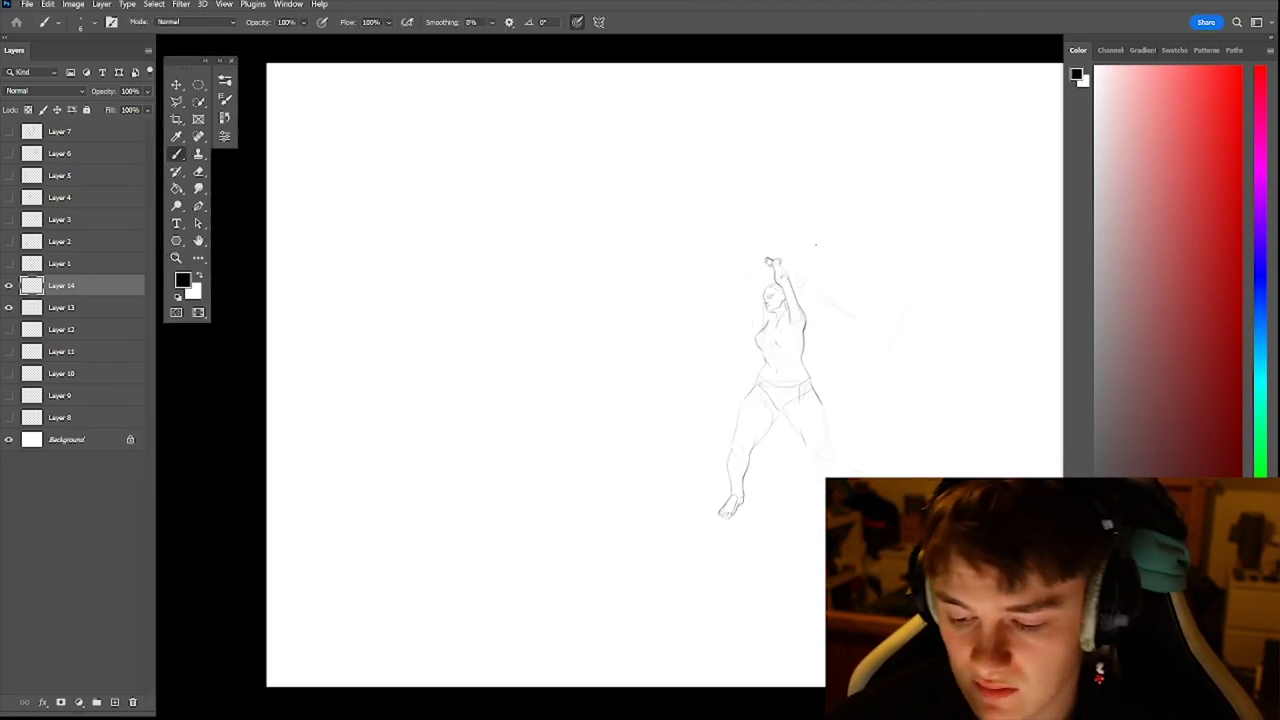
key("z")
left_click_drag(807, 252, 850, 262)
key("z")
left_click_drag(760, 346, 836, 357)
key("space")
mouse_move(532, 508)
left_mouse_down()
mouse_move(717, 270)
mouse_move(682, 368)
mouse_move(686, 425)
left_mouse_up()
left_click_drag(688, 332, 682, 408)
key("z")
mouse_move(786, 396)
left_mouse_down()
mouse_move(746, 406)
mouse_move(797, 369)
left_mouse_up()
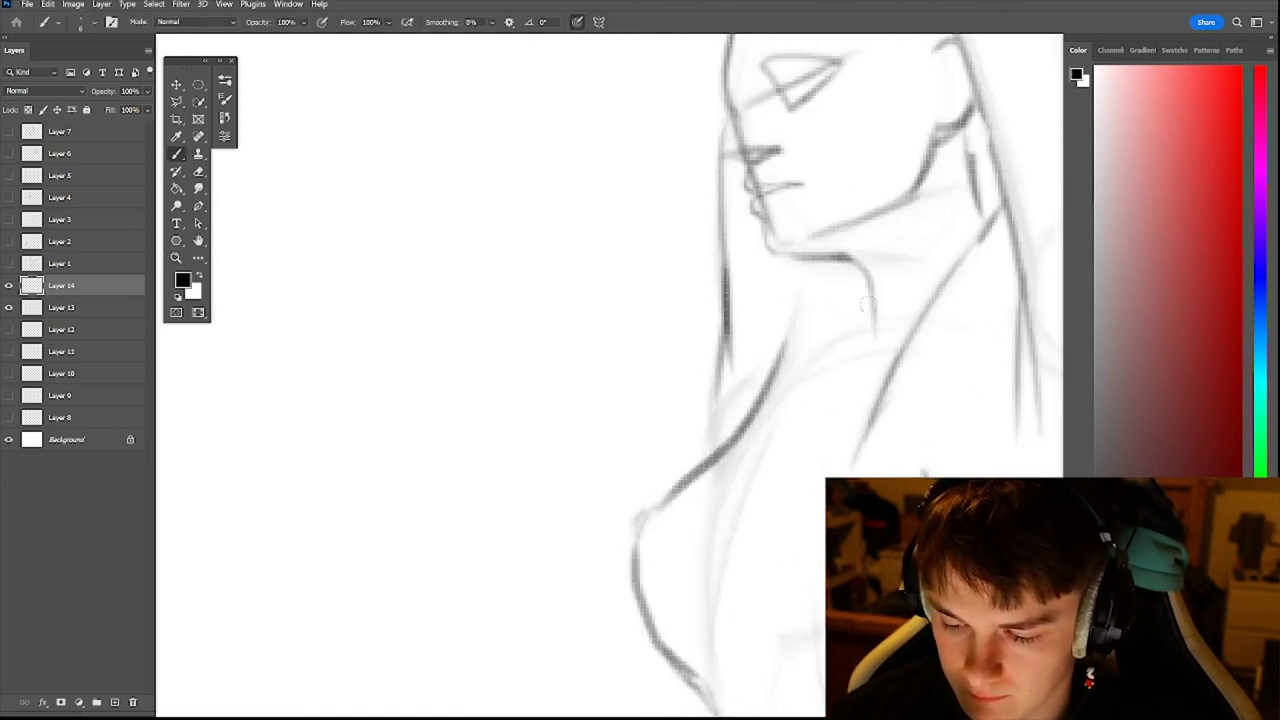
mouse_move(866, 308)
left_mouse_down()
mouse_move(858, 374)
mouse_move(842, 390)
left_mouse_up()
- Darken the neck line running down behind the jaw below the ear
key("z")
key("z")
left_click_drag(905, 338, 915, 317)
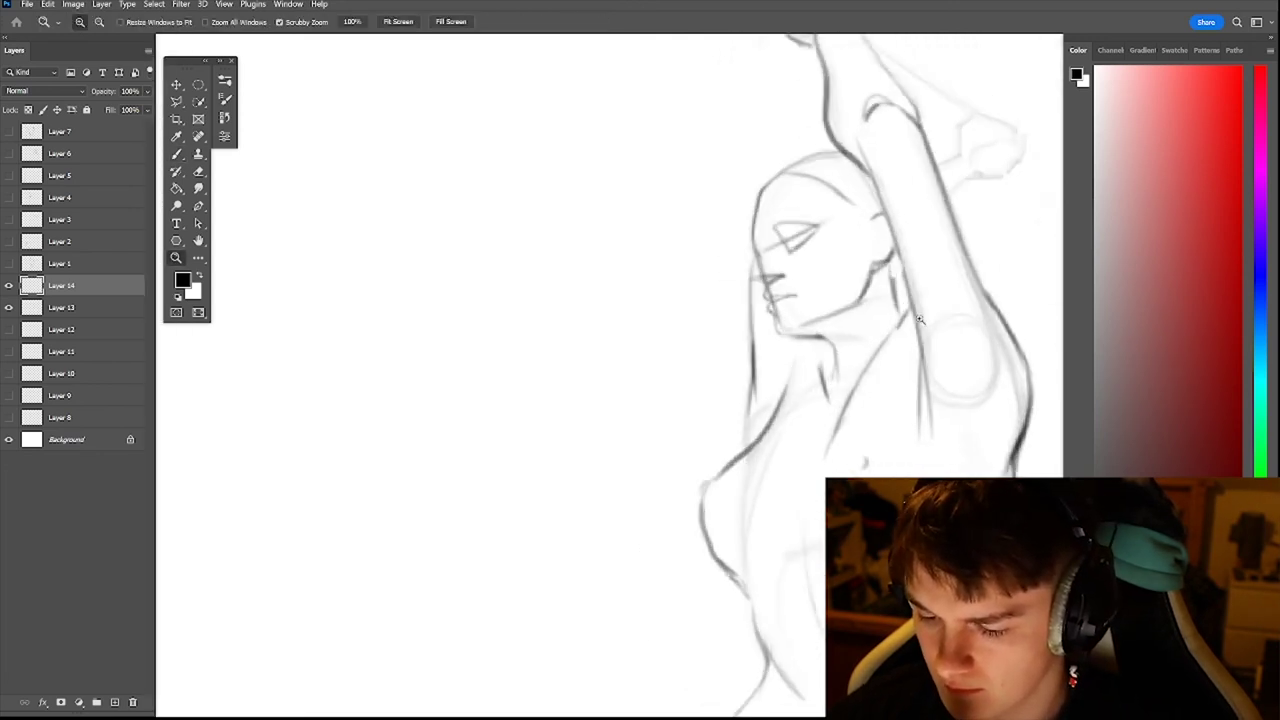
key("b")
left_click_drag(889, 259, 903, 320)
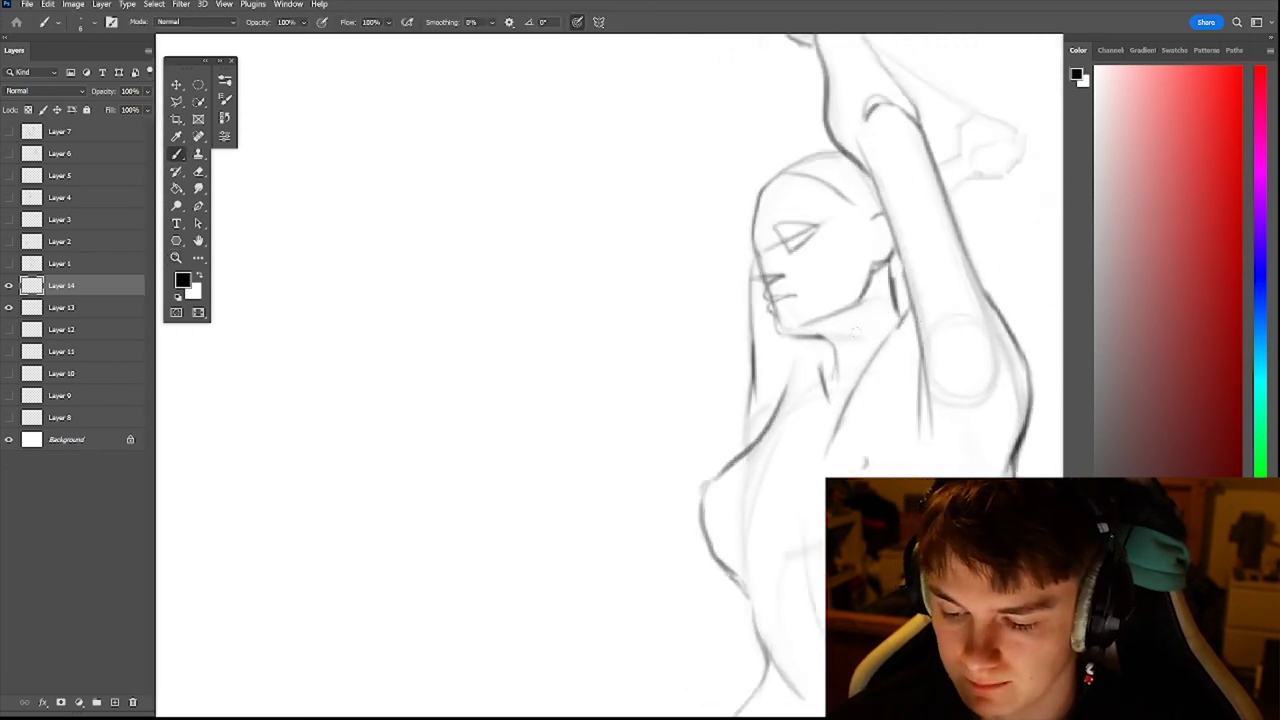
- Refine the jawline toward the chin, cleaning up and redrawing the jaw corner below the ear
scroll(855, 360, "down", 4)
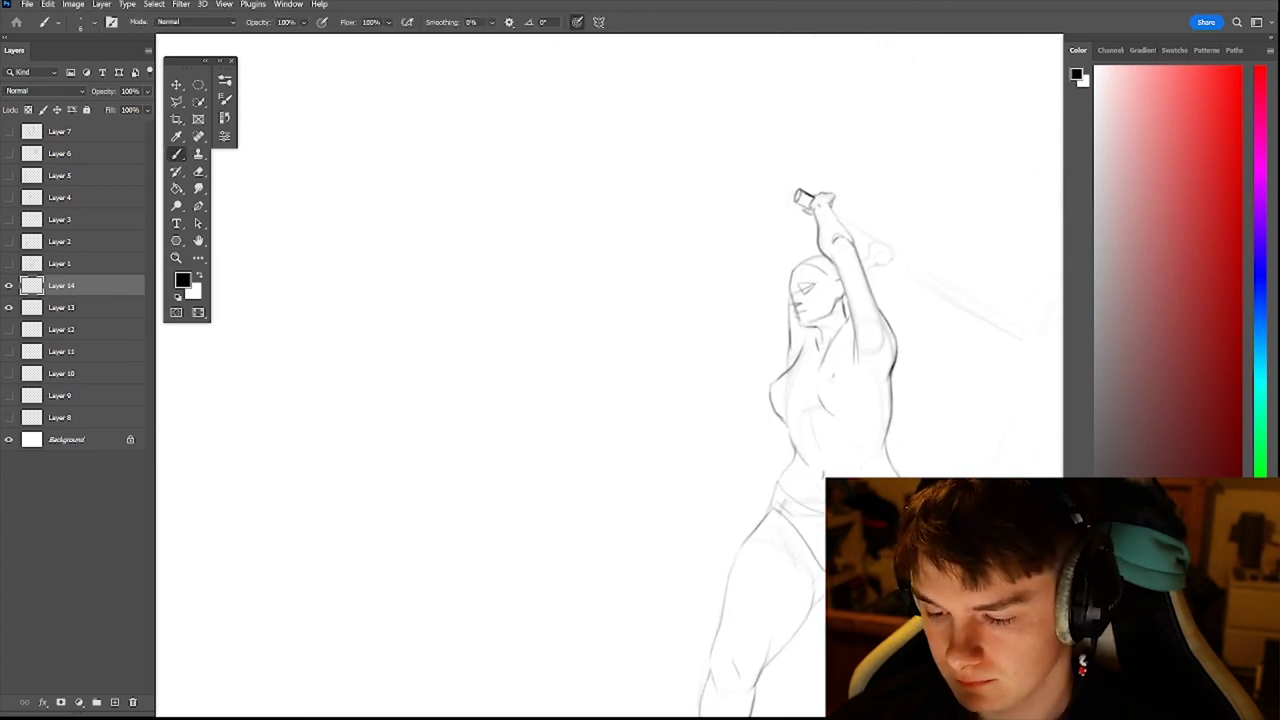
scroll(820, 280, "up", 1)
scroll(820, 280, "up", 3)
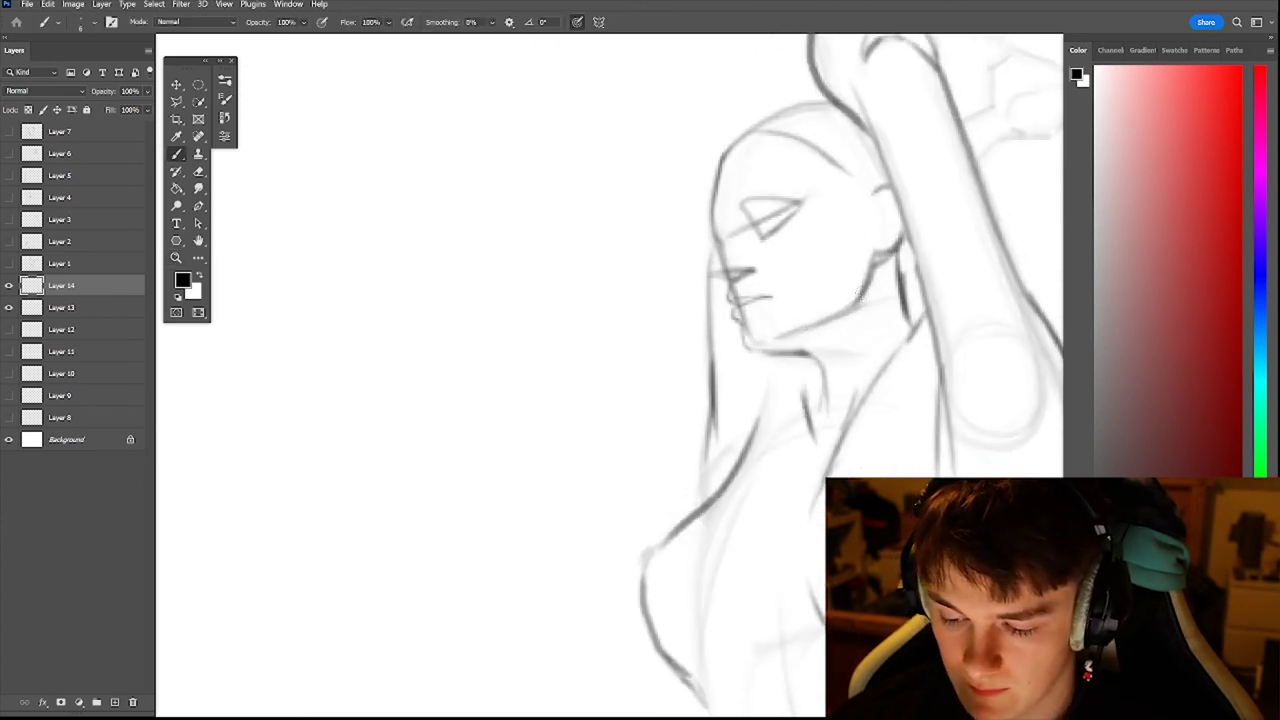
mouse_move(854, 307)
left_mouse_down()
mouse_move(765, 342)
mouse_move(804, 332)
left_mouse_up()
key("e")
key("b")
key("e")
left_click_drag(866, 259, 858, 304)
key("b")
mouse_move(876, 256)
left_mouse_down()
mouse_move(857, 304)
mouse_move(862, 295)
left_mouse_up()
- Draw the figure's eye with dark upper and lower lids, a curved front edge and an iris line
key("ctrl+space")
left_click_drag(886, 269, 808, 266)
left_click_drag(890, 246, 858, 262)
key("ctrl+space")
scroll(820, 268, "up", 8)
key("b")
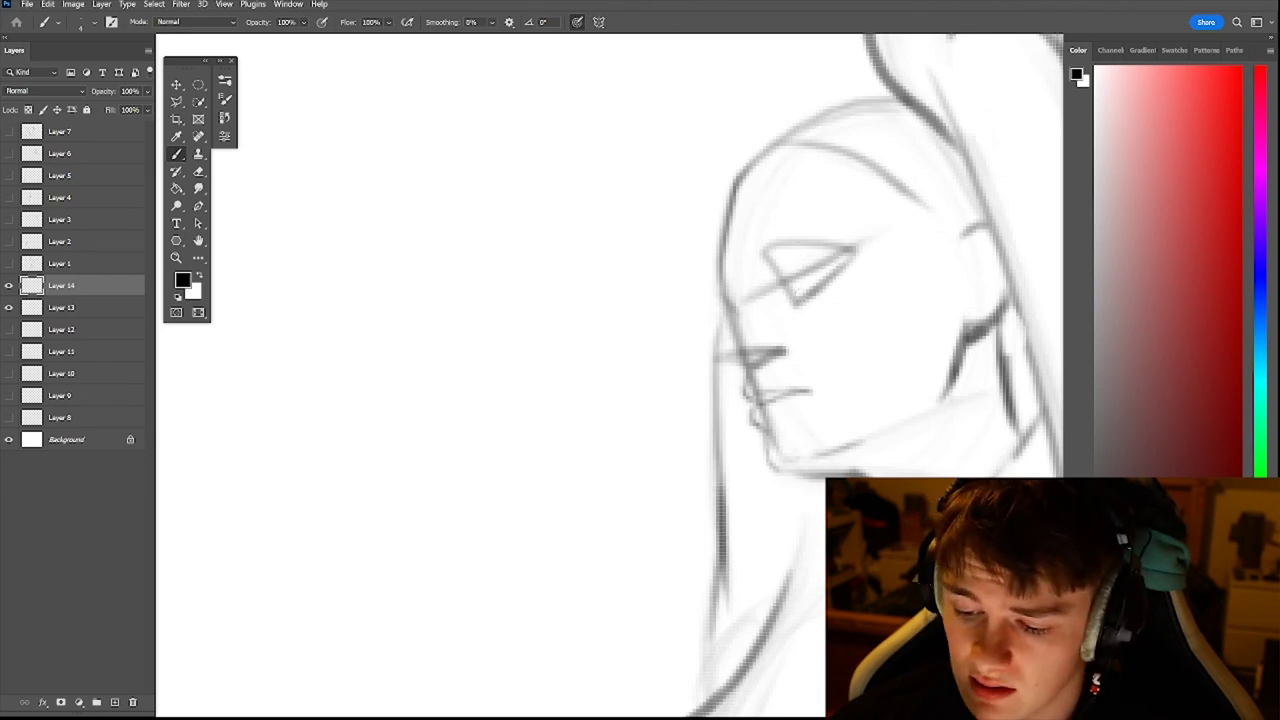
left_click_drag(794, 302, 850, 252)
left_click_drag(799, 299, 836, 267)
key("bracketleft")
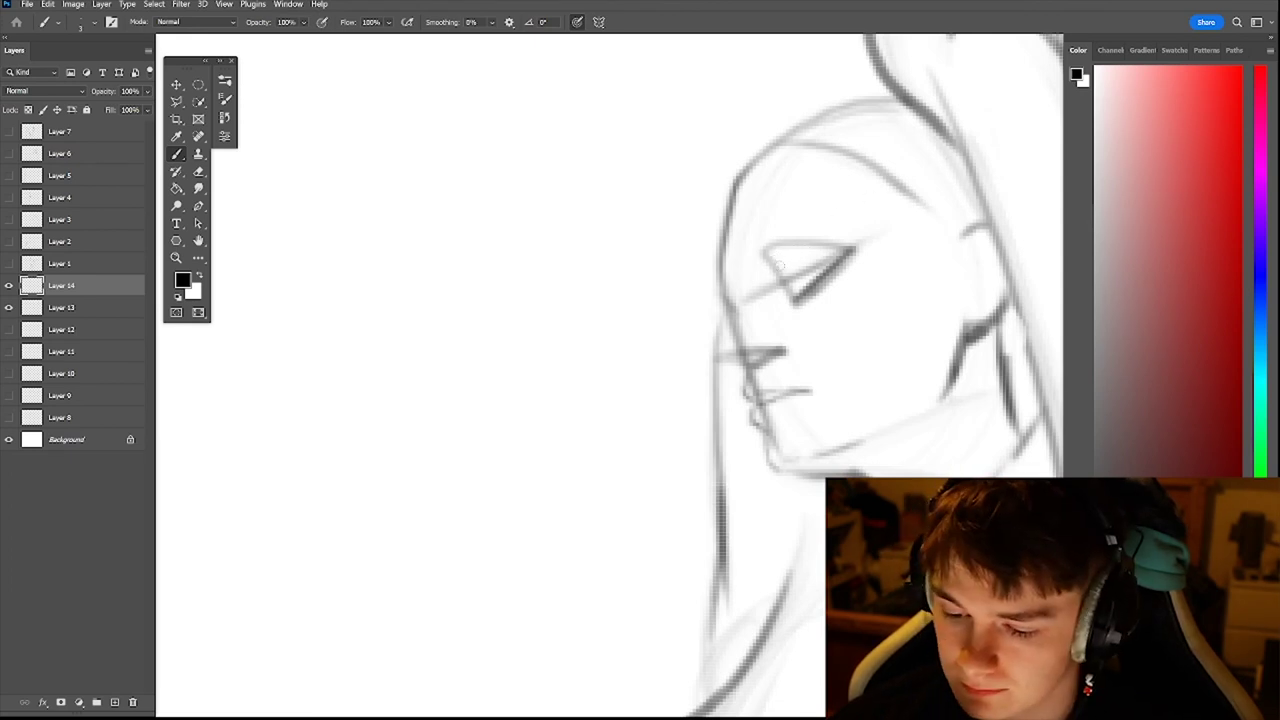
mouse_move(772, 258)
left_mouse_down()
mouse_move(848, 244)
mouse_move(774, 264)
mouse_move(836, 248)
left_mouse_up()
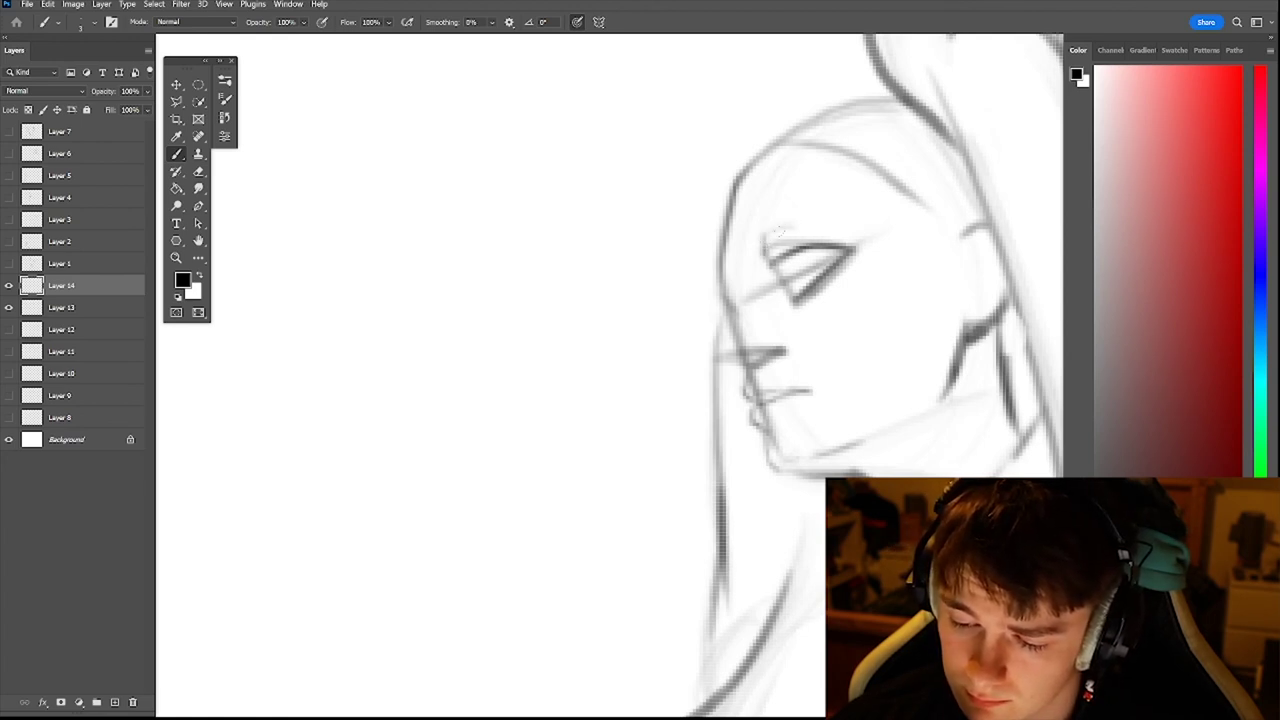
mouse_move(760, 271)
left_mouse_down()
mouse_move(846, 247)
mouse_move(823, 247)
mouse_move(797, 297)
left_mouse_up()
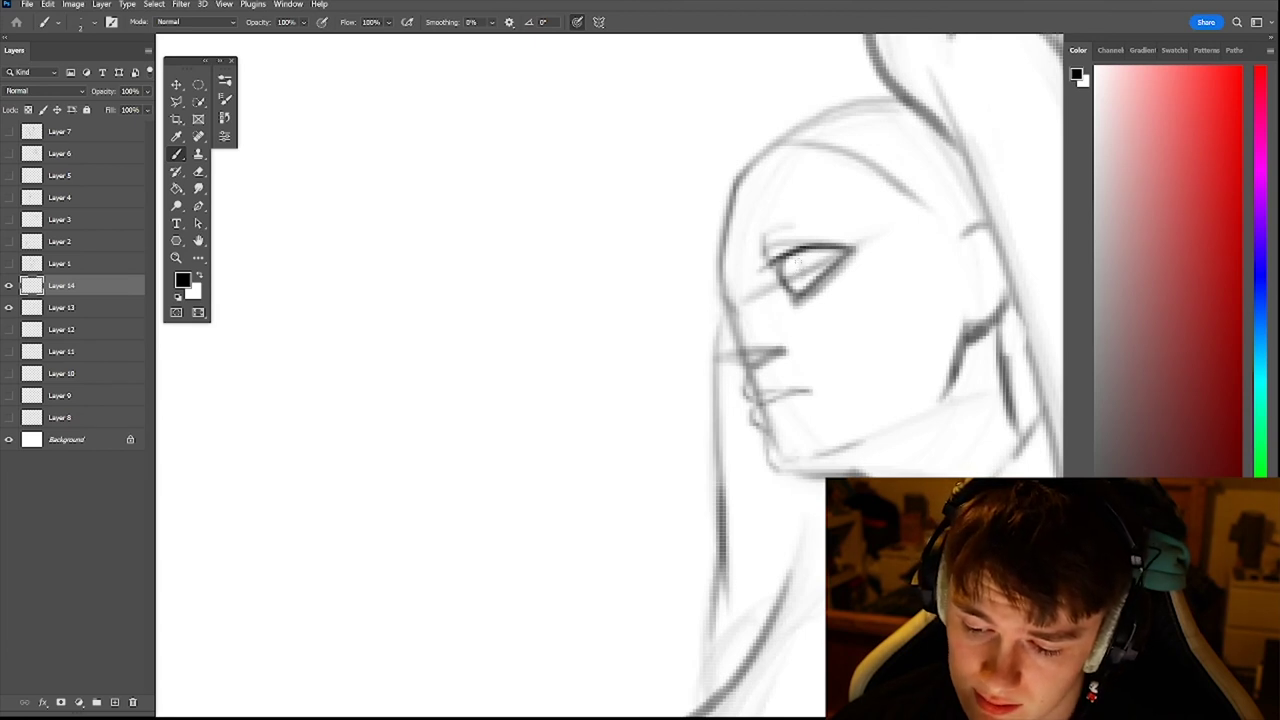
left_click_drag(798, 261, 799, 287)
- Draw a dark arched eyebrow above the eye, thickening its front end with a slightly larger brush
key("bracketright")
left_click(749, 232)
mouse_move(746, 238)
left_mouse_down()
mouse_move(796, 196)
mouse_move(828, 201)
mouse_move(840, 237)
left_mouse_up()
key("z")
left_click_drag(861, 188, 886, 203)
key("b")
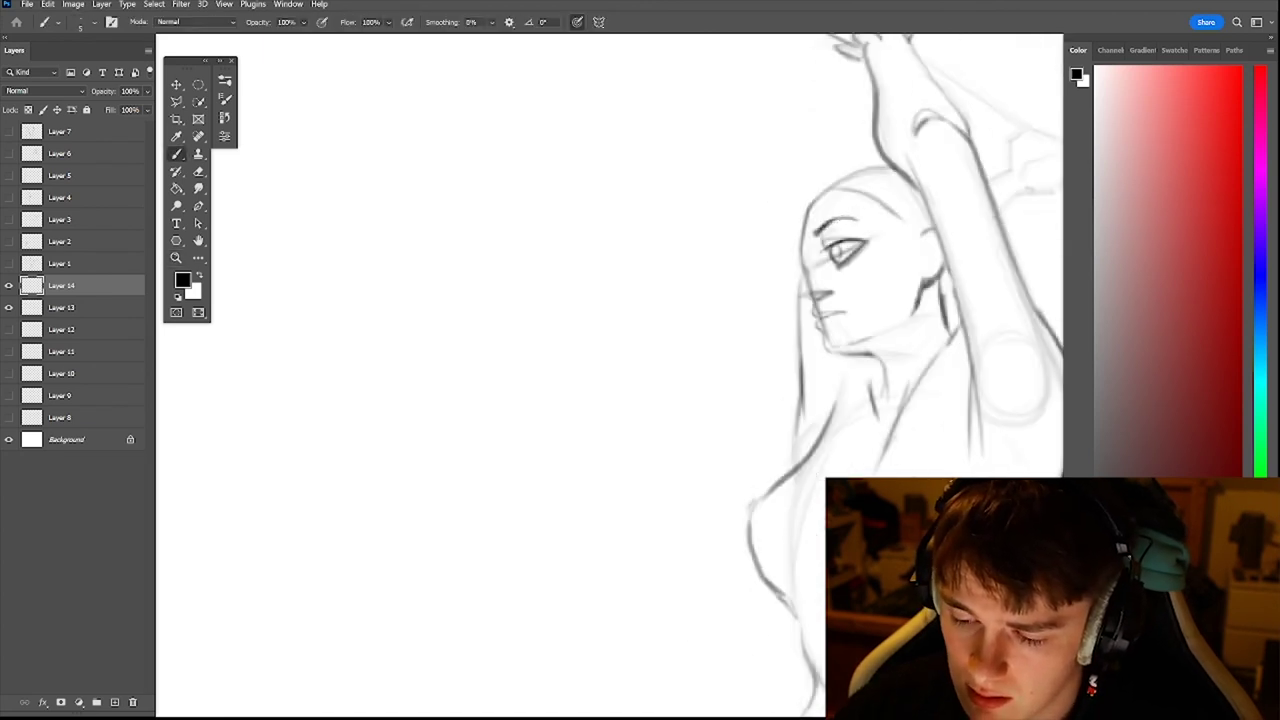
left_click_drag(810, 236, 832, 220)
mouse_move(814, 237)
left_mouse_down()
mouse_move(854, 217)
mouse_move(848, 260)
left_mouse_up()
- Redraw the face profile from the brow down the nose bridge to a rounded nose tip, erasing stray lines
key("z")
key("b")
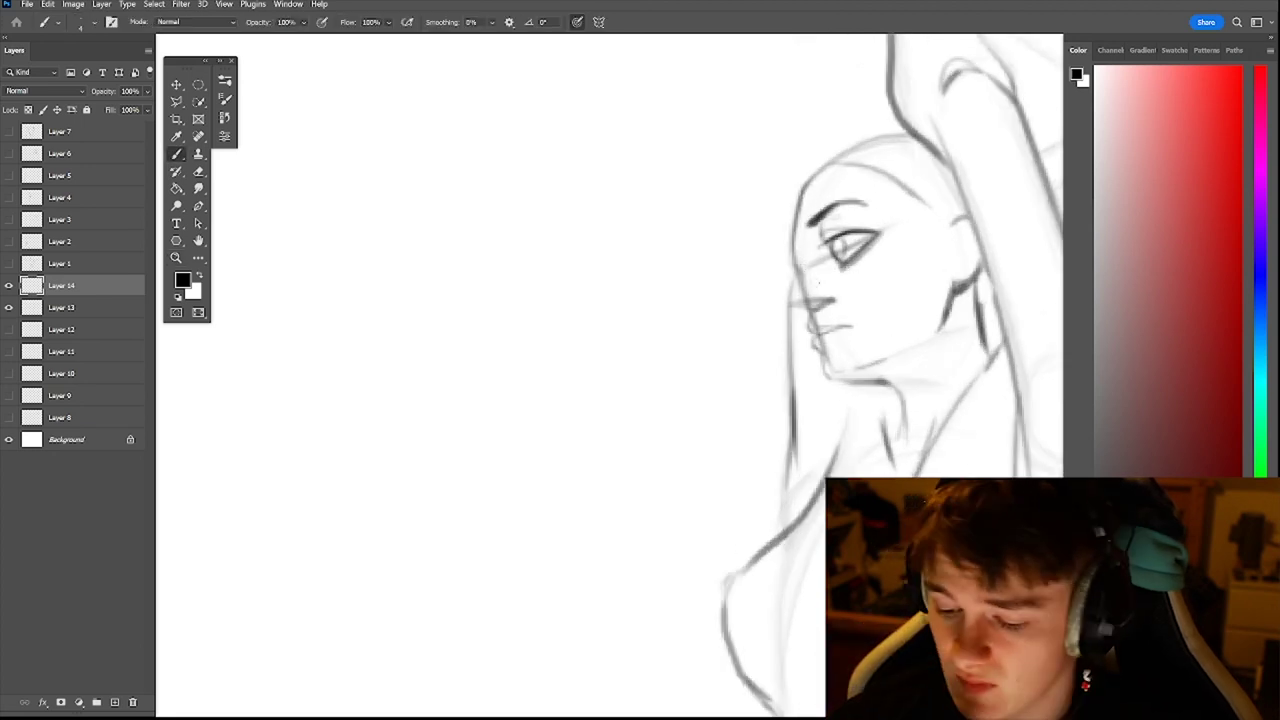
left_click_drag(794, 244, 795, 266)
key("e")
key("b")
left_click_drag(793, 213, 795, 299)
left_click_drag(801, 255, 795, 300)
left_click_drag(800, 267, 794, 300)
key("e")
key("b")
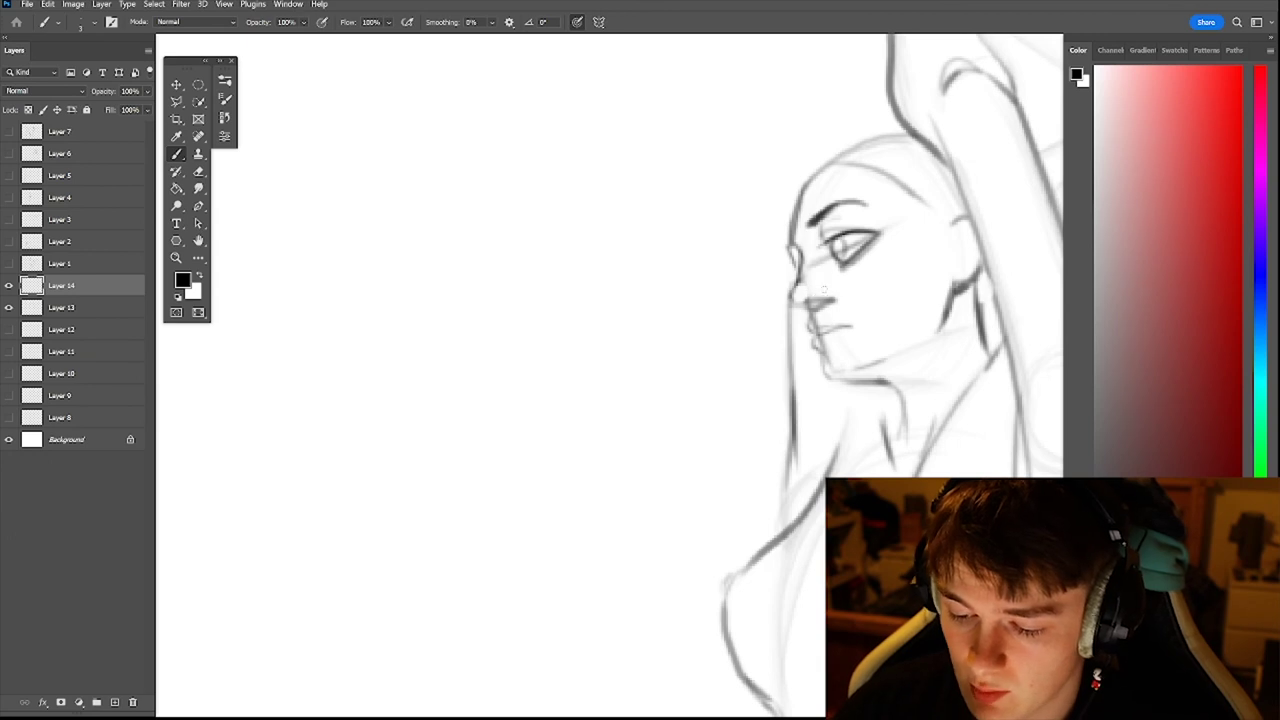
mouse_move(790, 298)
left_mouse_down()
mouse_move(814, 310)
mouse_move(806, 303)
mouse_move(823, 298)
mouse_move(768, 308)
left_mouse_up()
key("e")
key("b")
- Darken the torso's back contour from the armpit to the waist and add a curved lower rib line
key("ctrl+space")
key("ctrl+space")
left_click_drag(872, 297, 925, 297)
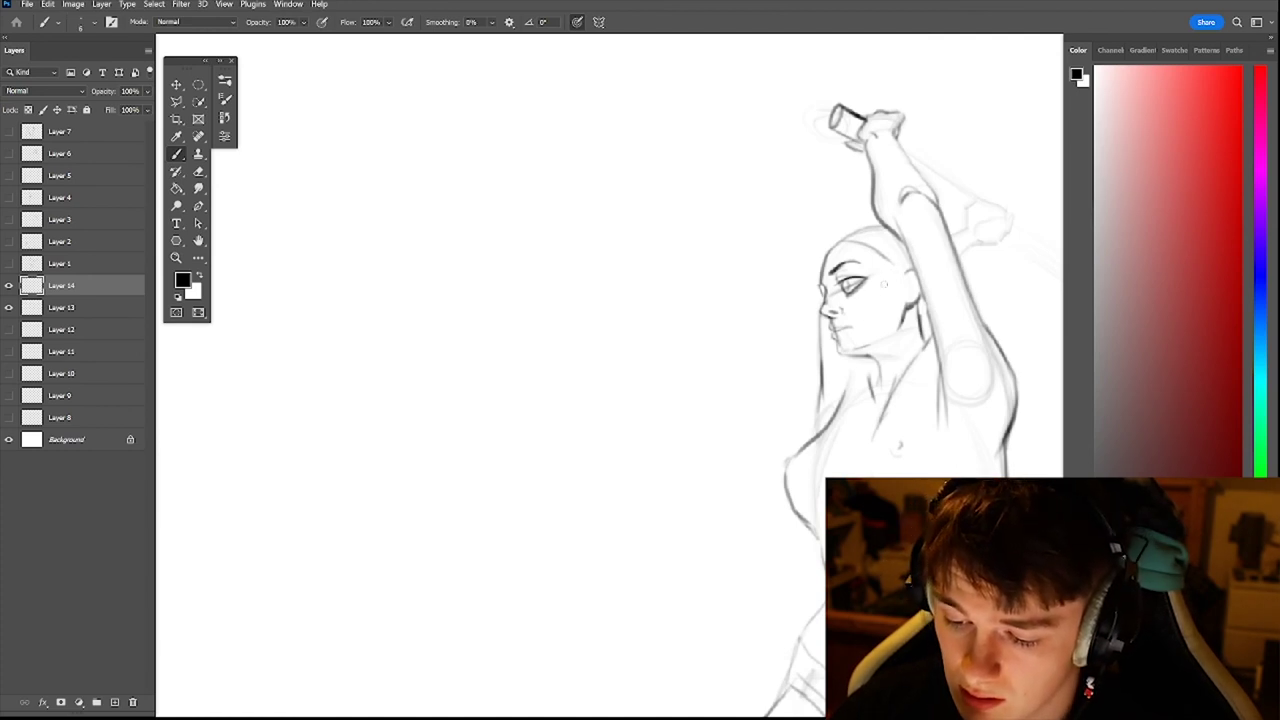
key("ctrl+space")
left_click_drag(914, 260, 865, 262)
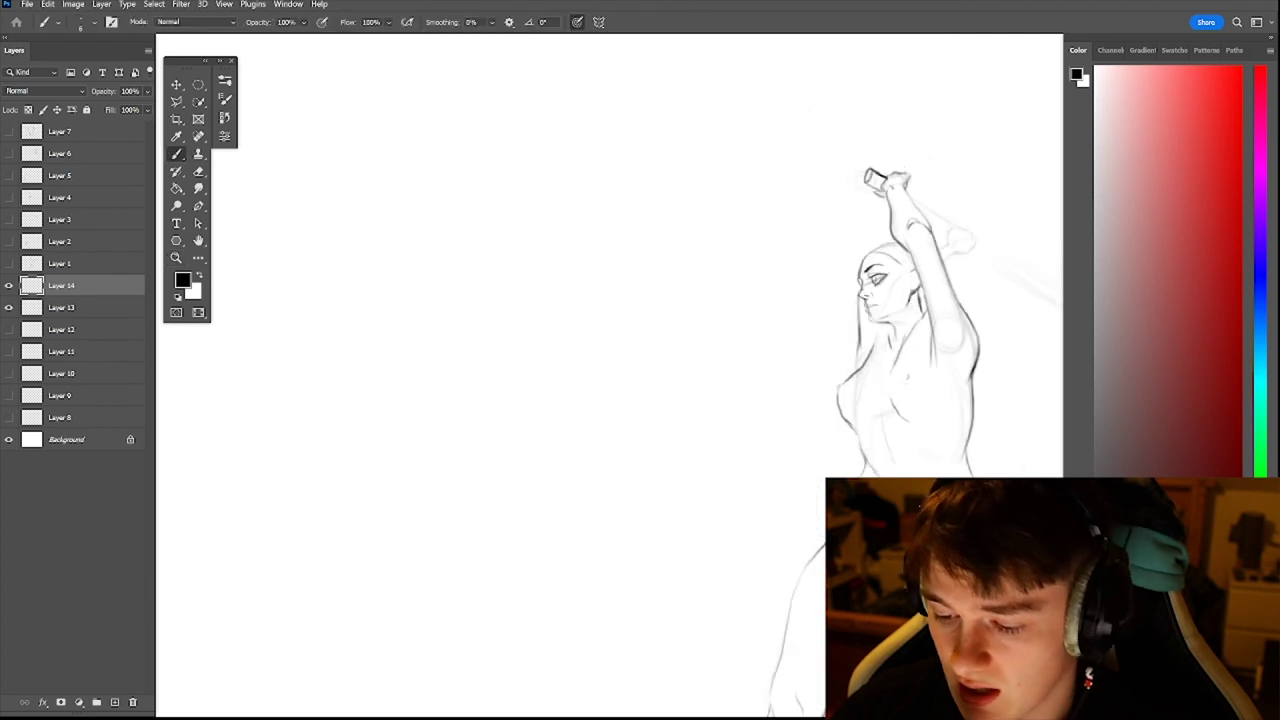
key("ctrl+space")
left_click_drag(911, 322, 864, 322)
key("space")
left_click_drag(924, 383, 860, 382)
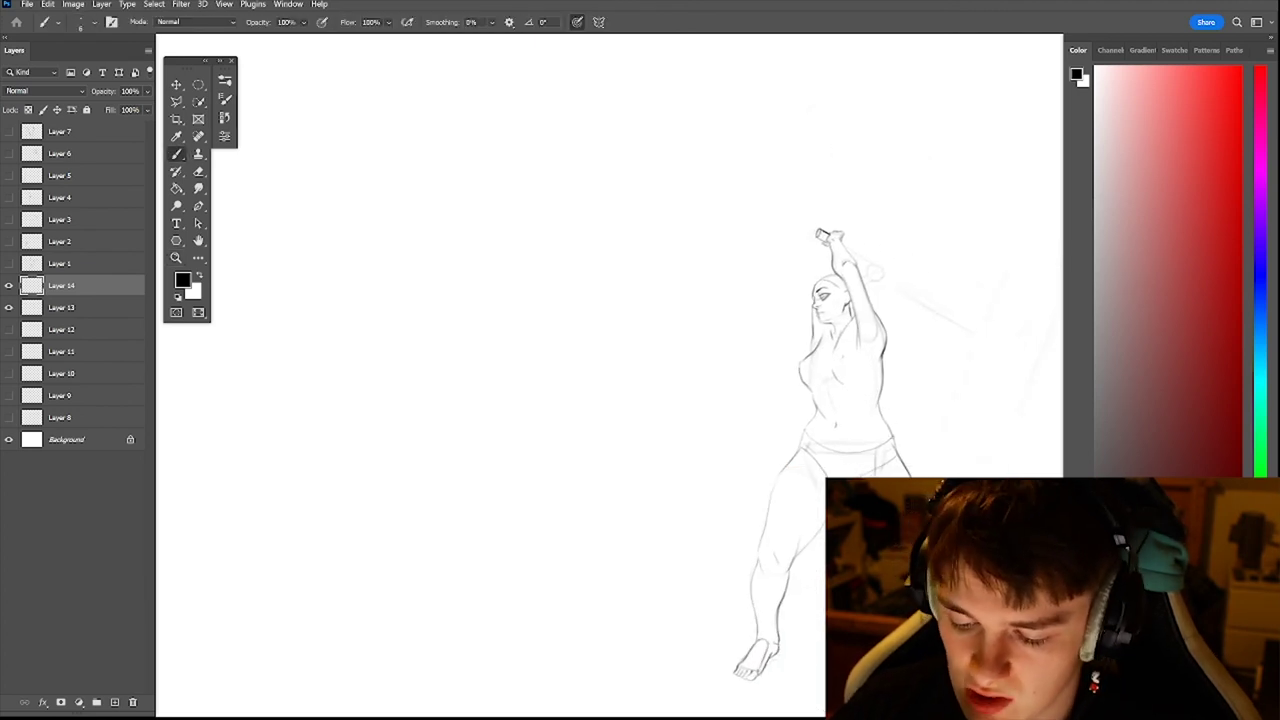
scroll(847, 396, "up", 5)
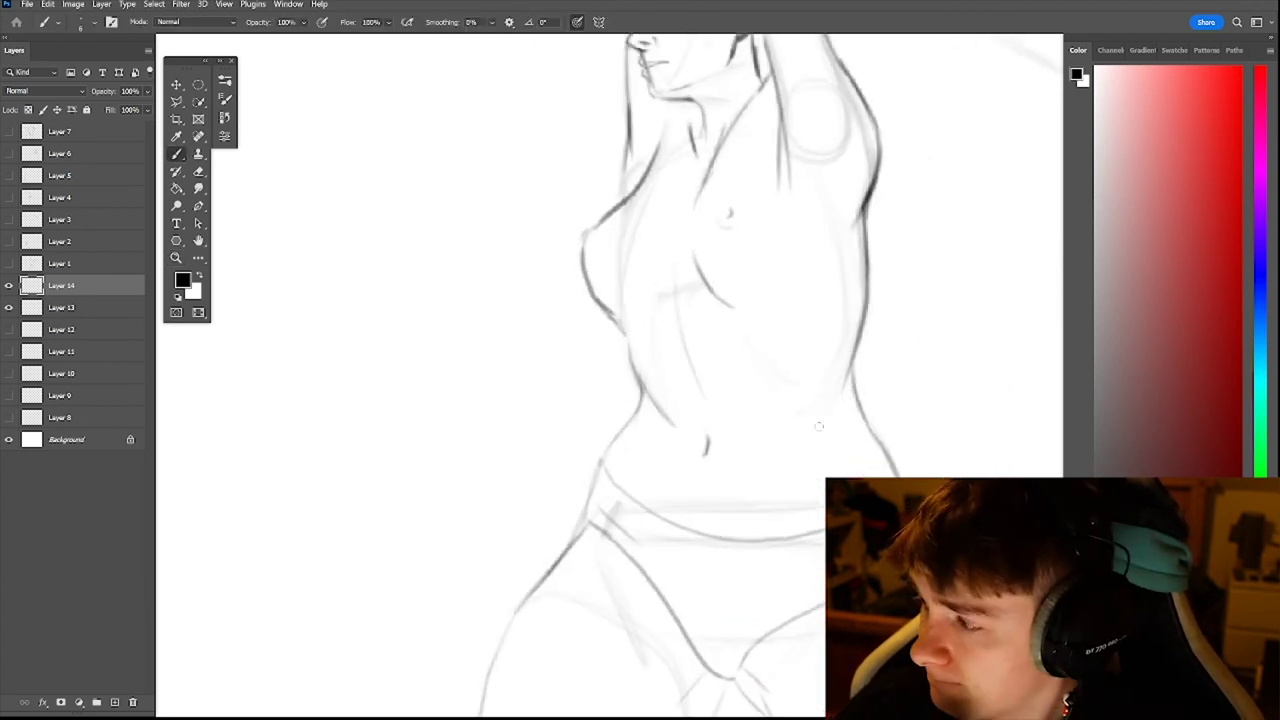
left_click_drag(851, 388, 867, 309)
left_click_drag(866, 256, 860, 344)
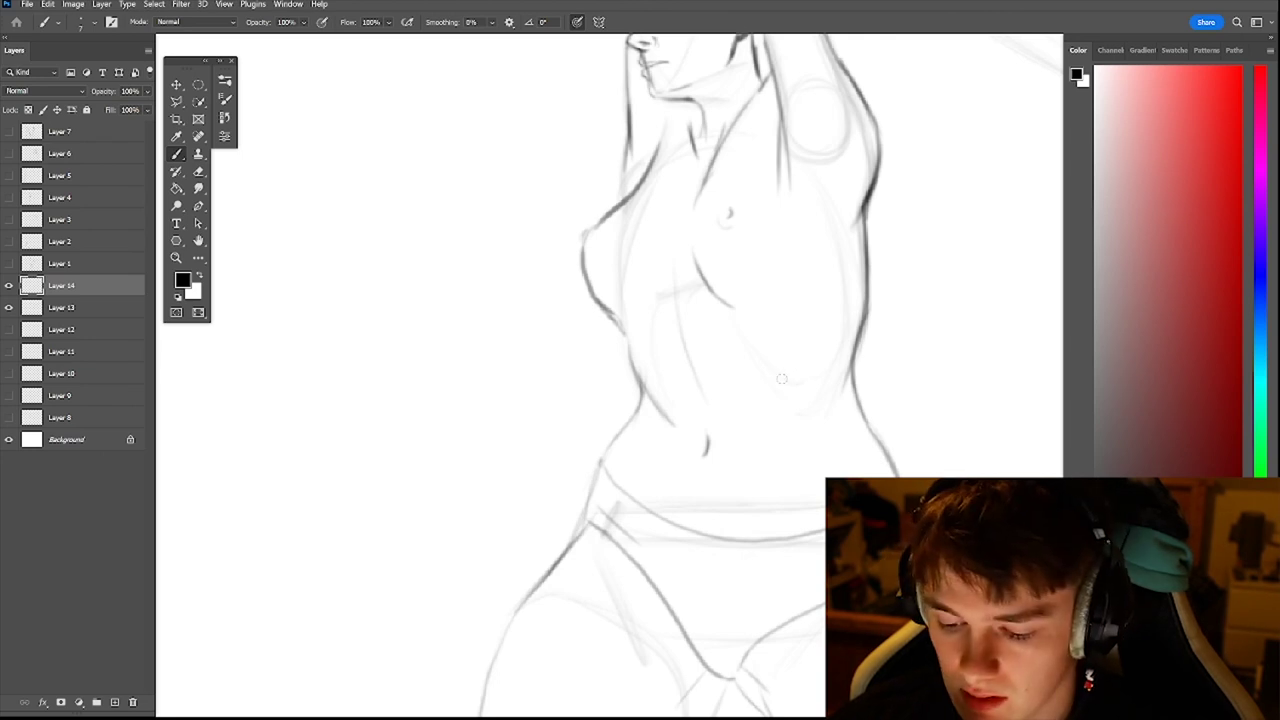
left_click_drag(783, 379, 814, 383)
left_click_drag(837, 288, 803, 374)
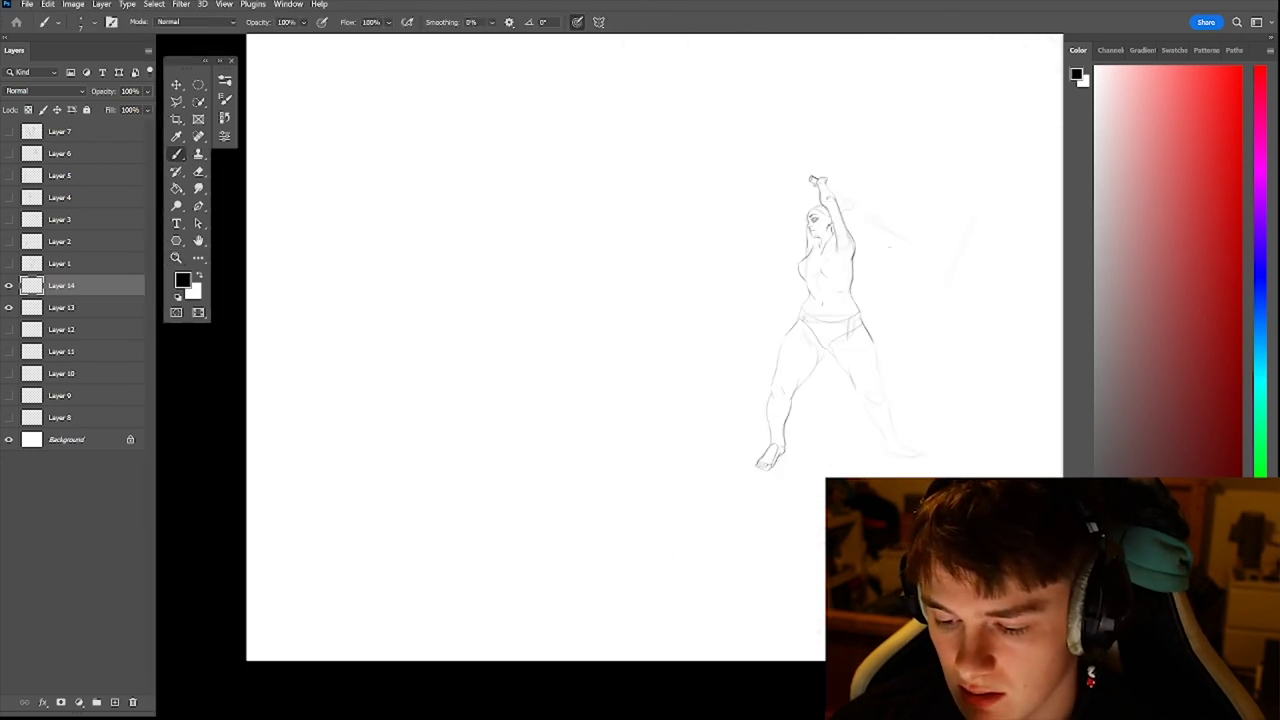
- Draw the inner contour of the rear leg from knee to ankle and mark the edge of its knee
left_click_drag(873, 355, 833, 354)
scroll(833, 353, "down", 2)
scroll(814, 371, "up", 5)
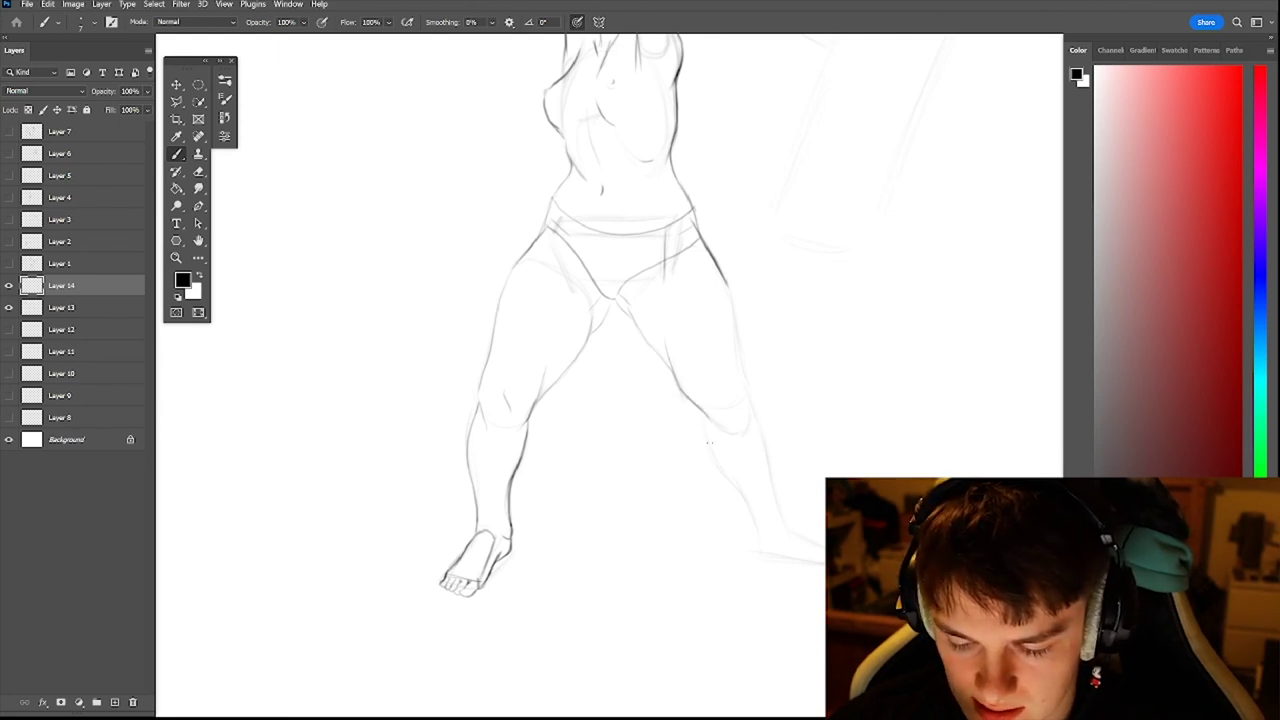
left_click_drag(704, 418, 748, 505)
left_click_drag(748, 435, 745, 404)
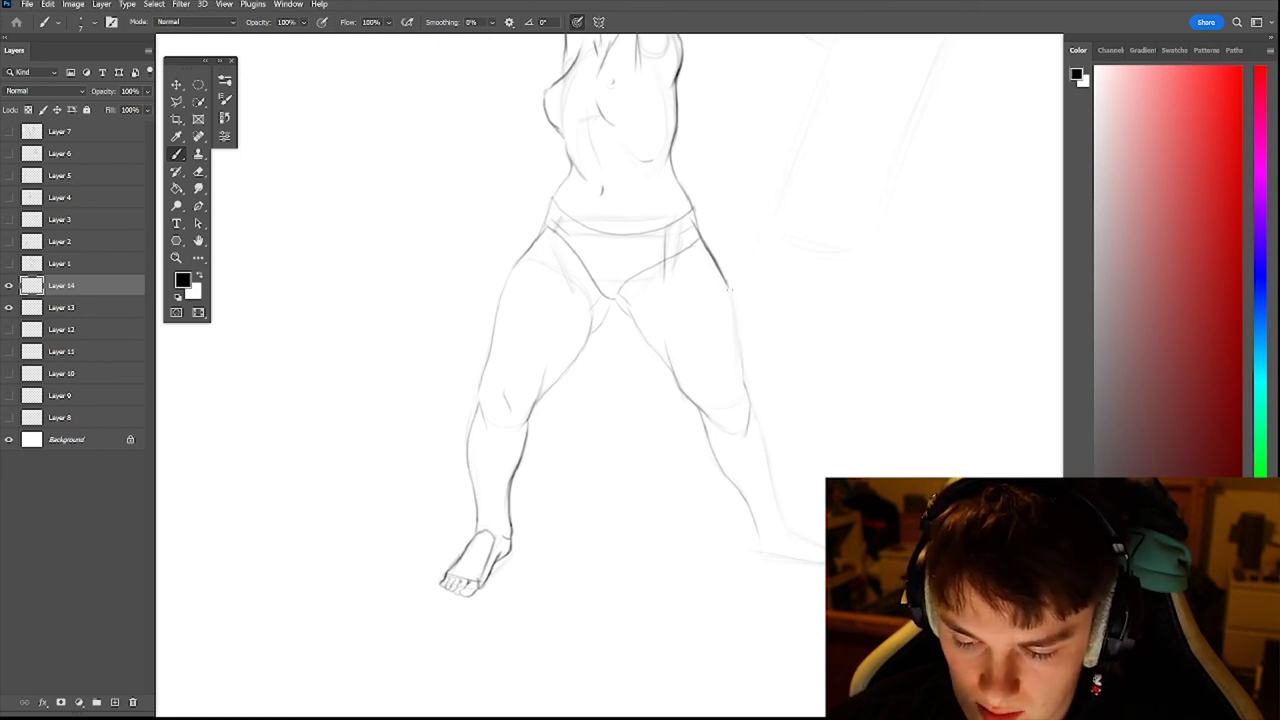
- Draw the outer contour of the rear leg from the thigh past the knee to the top of the foot
left_click_drag(730, 292, 746, 386)
key("ctrl+z")
mouse_move(729, 291)
left_mouse_down()
mouse_move(784, 526)
mouse_move(826, 550)
left_mouse_up()
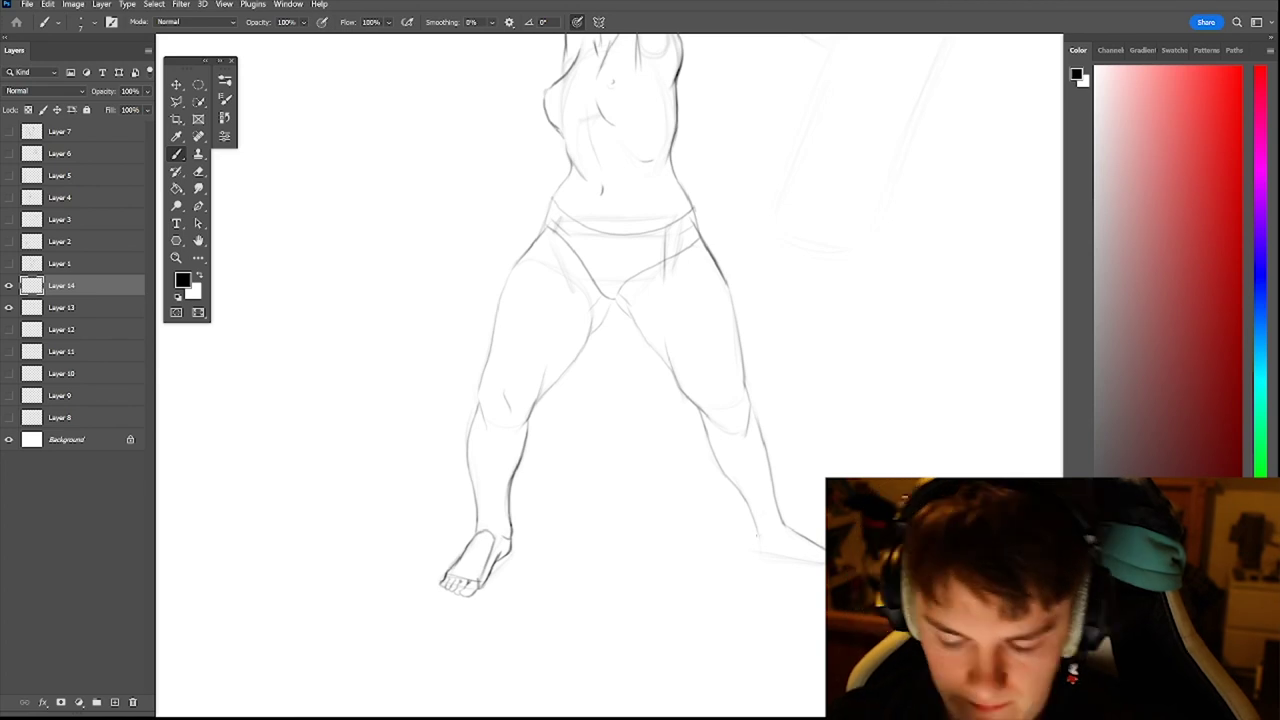
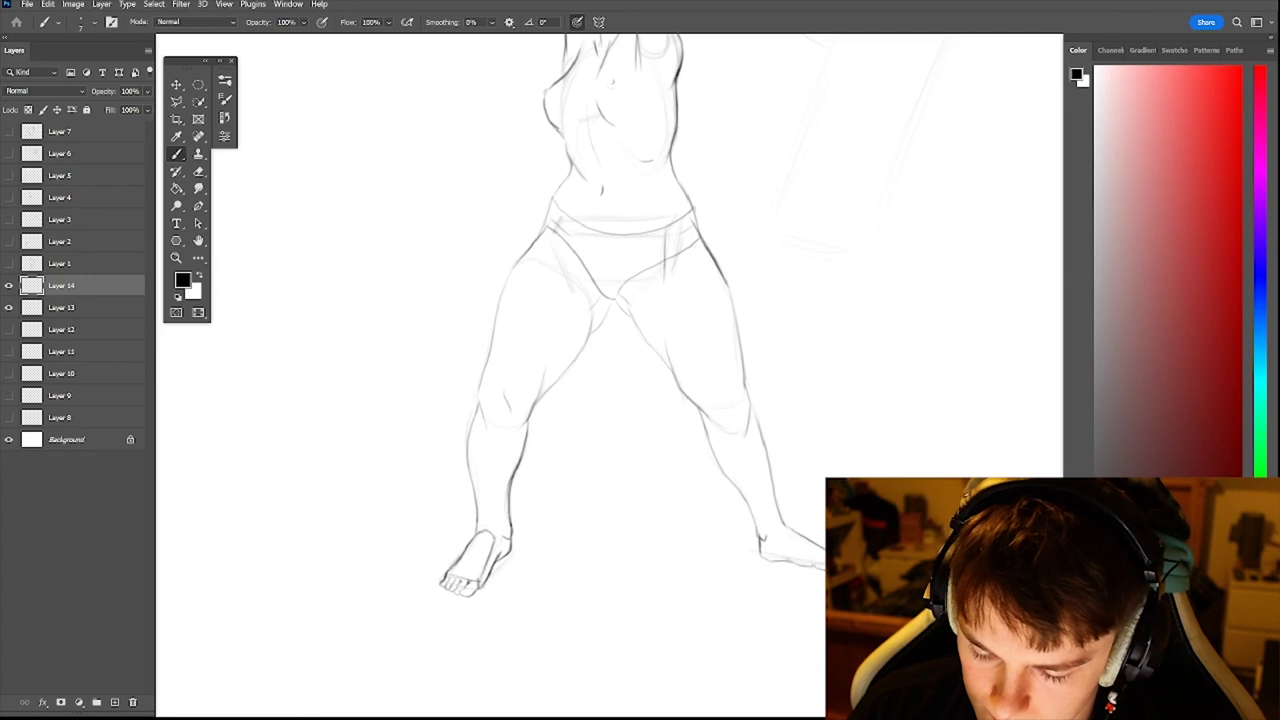
- Add short kneecap lines to the rear leg and a small hip mark above the waistband
mouse_move(807, 490)
left_mouse_down()
mouse_move(783, 466)
mouse_move(812, 432)
left_mouse_up()
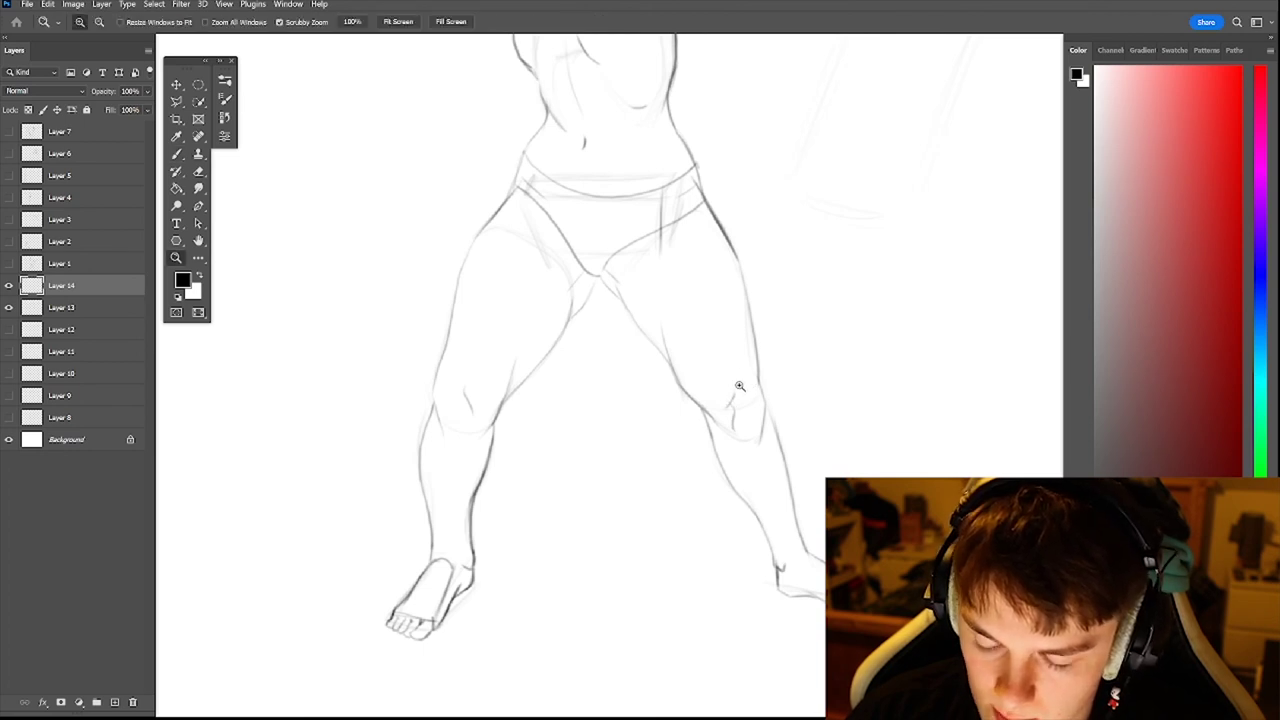
left_click_drag(744, 430, 725, 440)
left_click_drag(645, 432, 683, 514)
left_click_drag(733, 381, 768, 378)
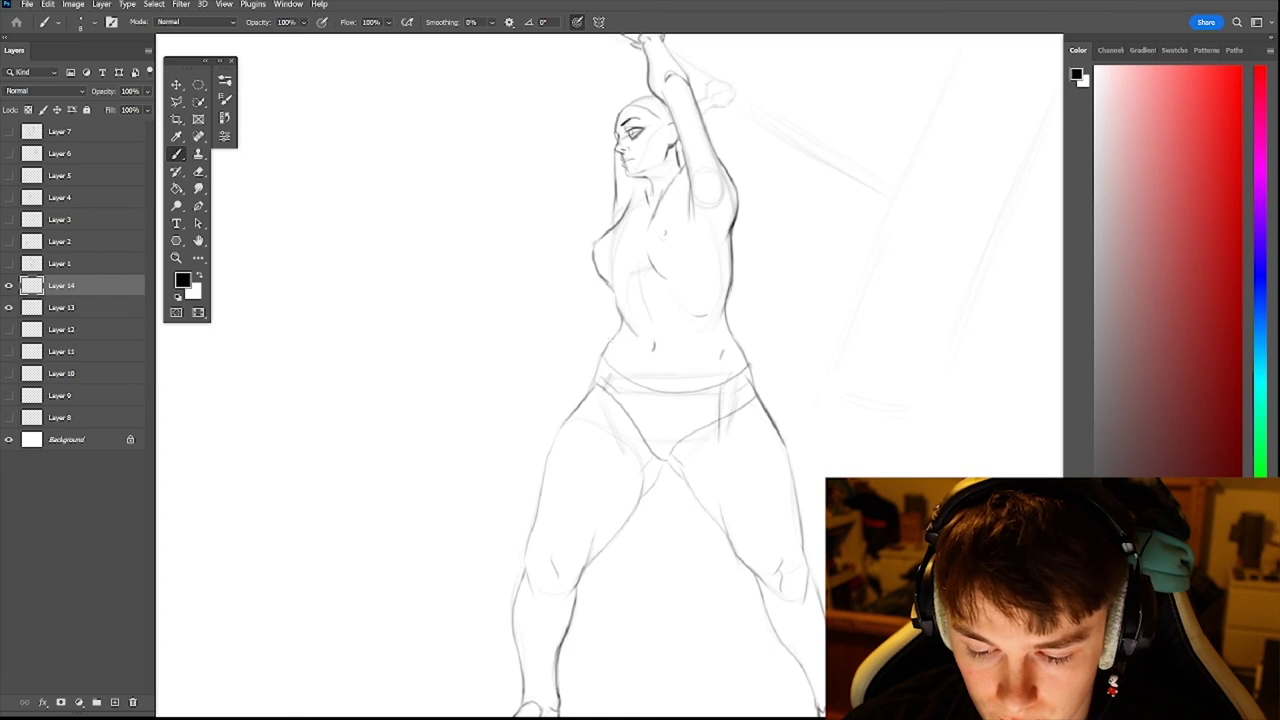
left_click_drag(672, 293, 610, 292)
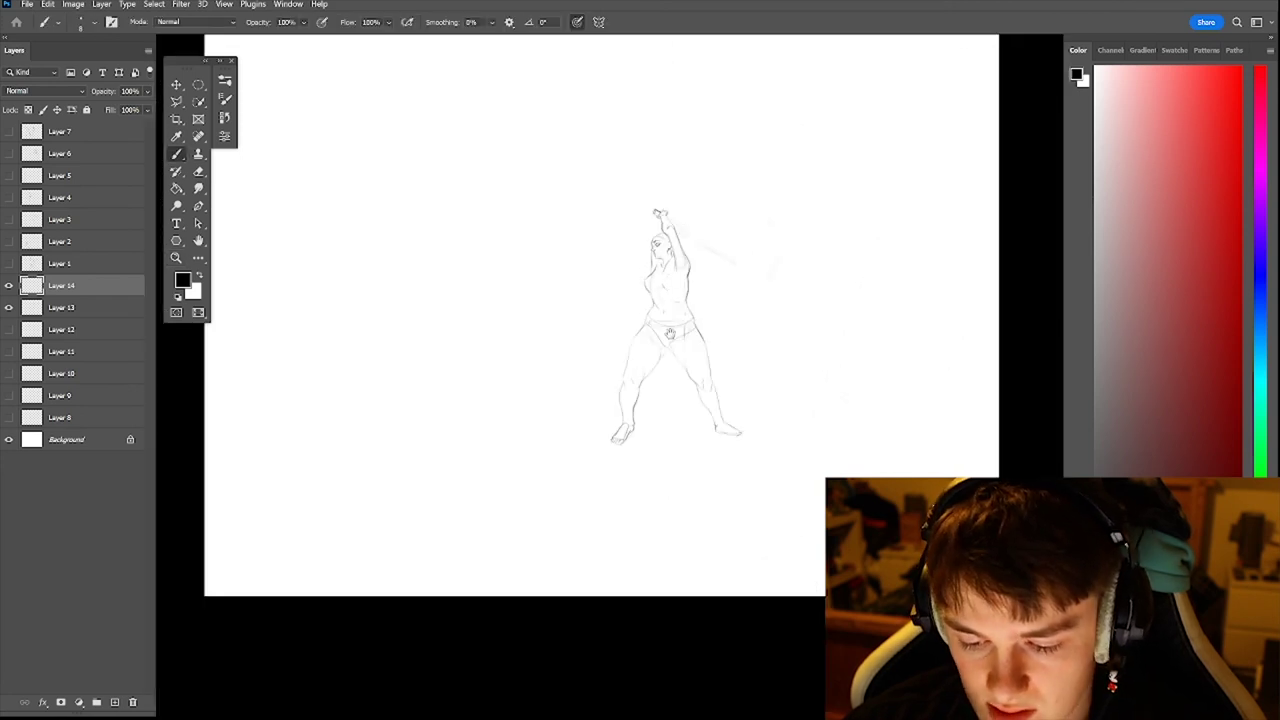
left_click_drag(640, 250, 747, 255)
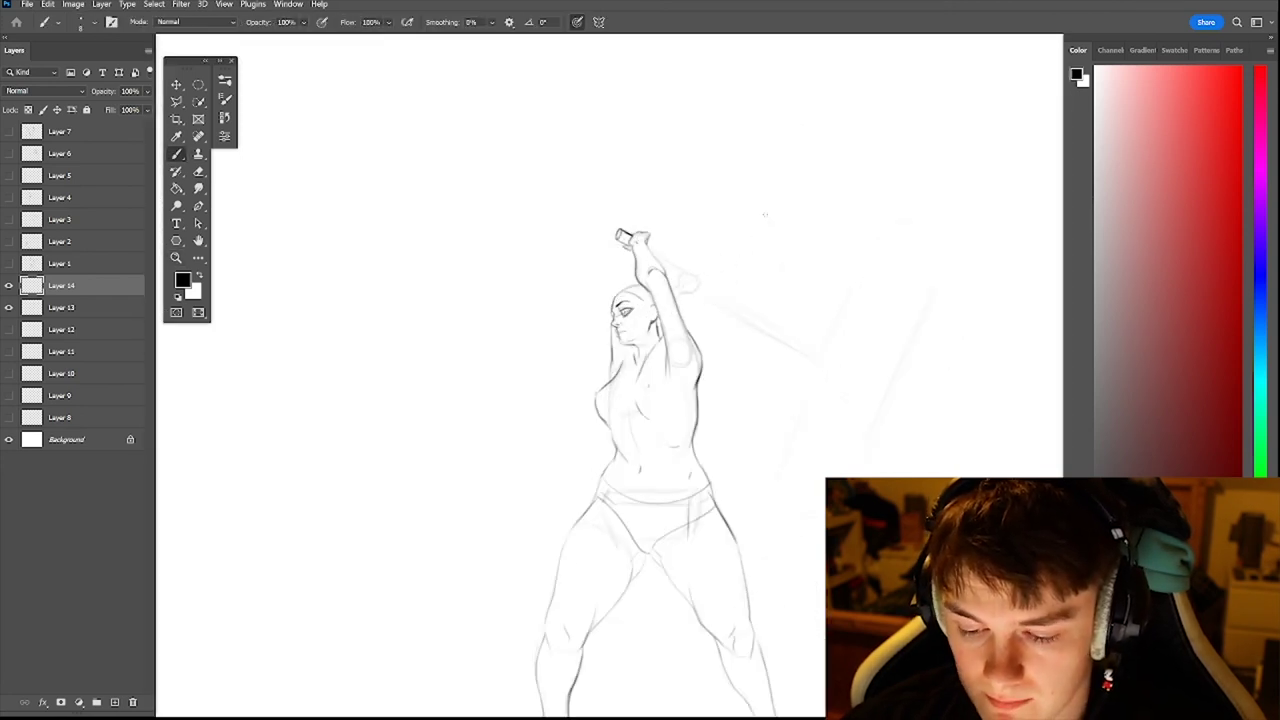
- Choose the Hard Round 80 1 brush and reduce its size to 9 px
key("r")
mouse_move(774, 157)
left_mouse_down()
mouse_move(840, 323)
mouse_move(701, 295)
left_mouse_up()
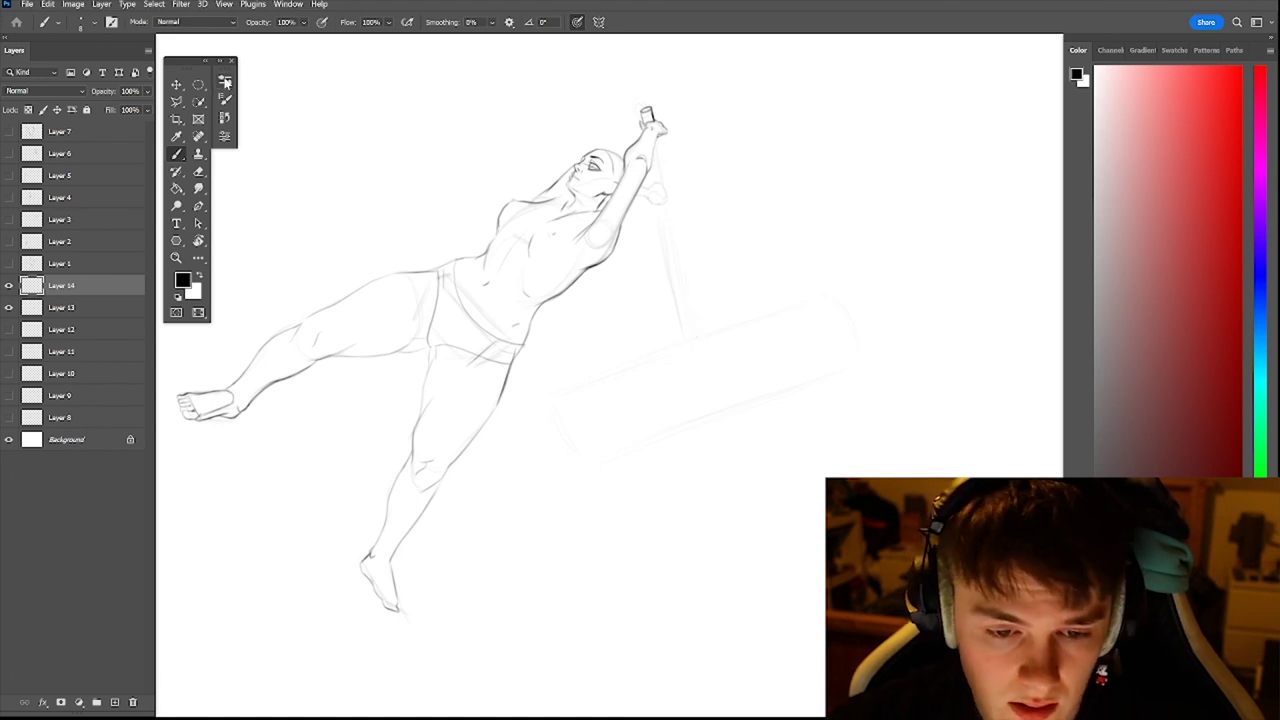
left_click(224, 81)
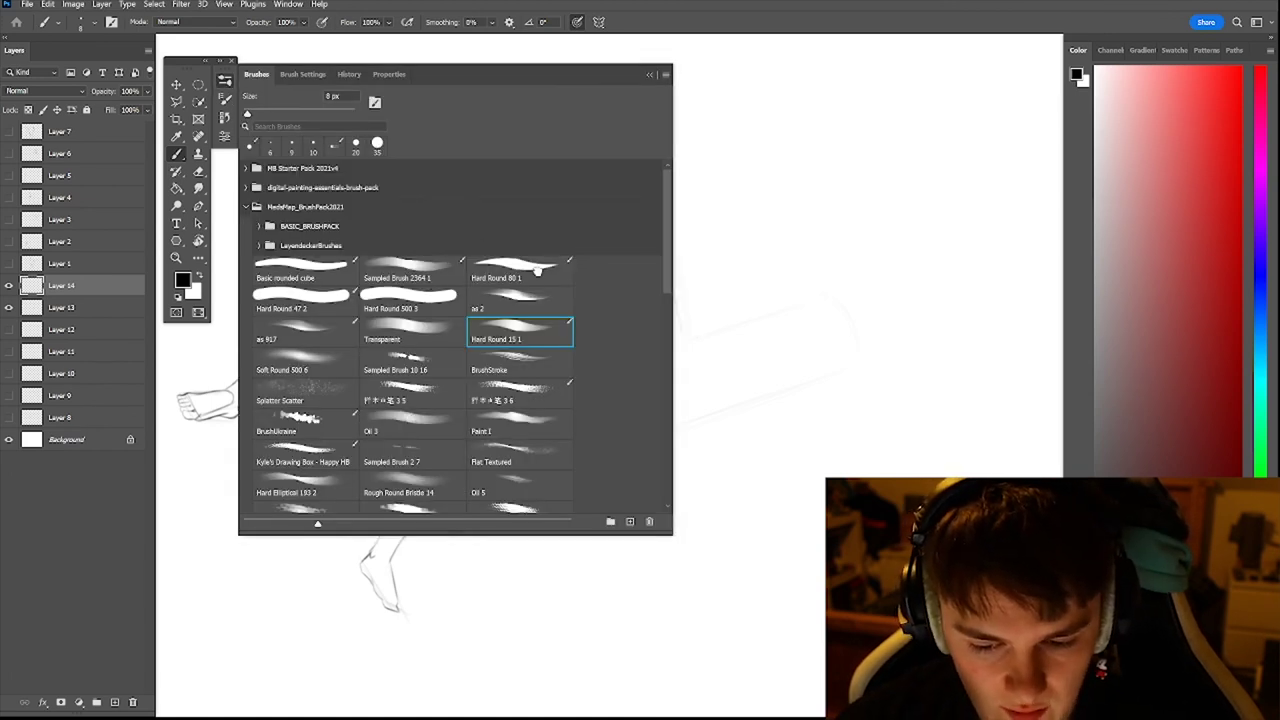
left_click(538, 271)
left_click(226, 83)
key("[")
key("[")
key("[")
key("[")
key("[")
key("[")
key("[")
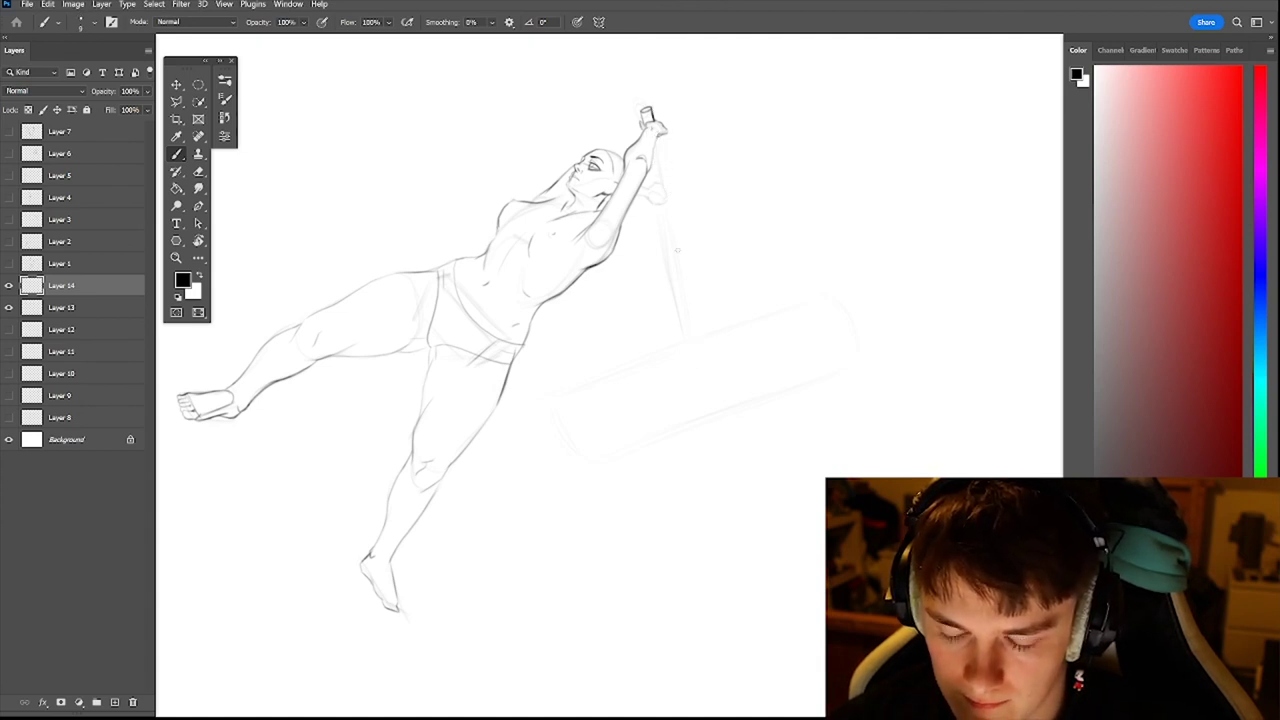
- Draw both straight edges of the hammer's handle between the raised fist and the hammer head
left_click(660, 162)
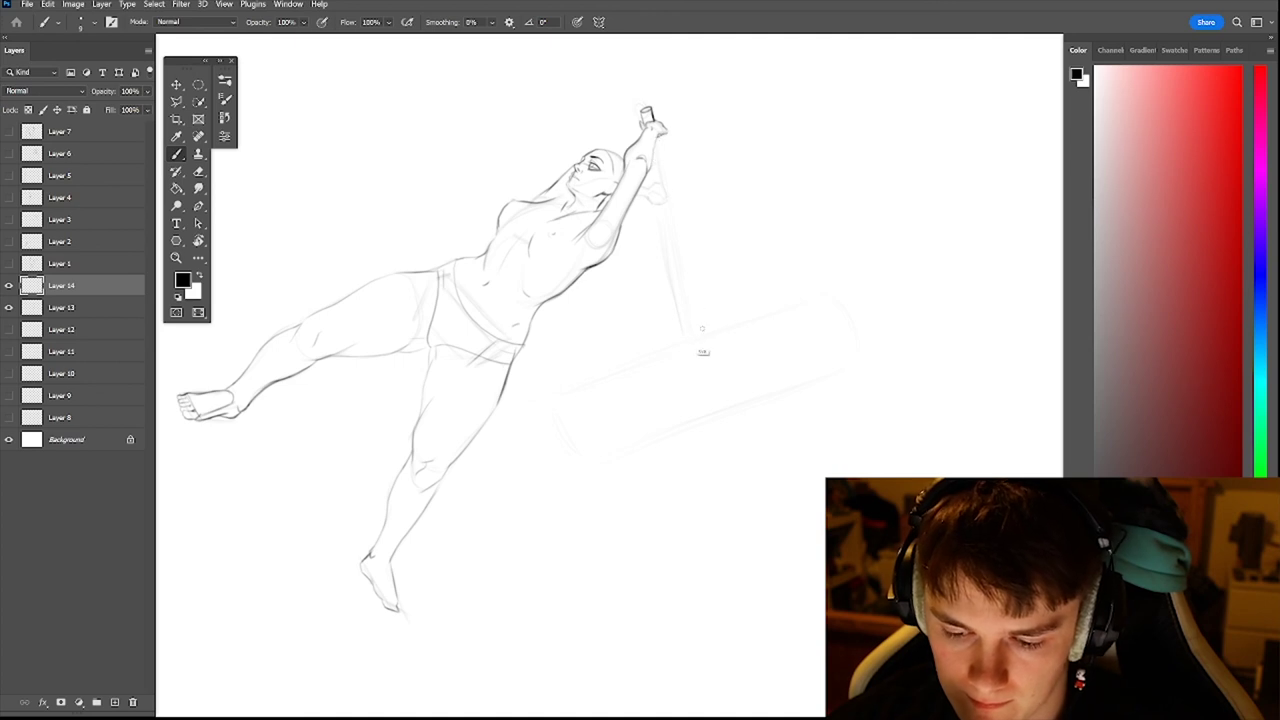
left_click(702, 335, "shift")
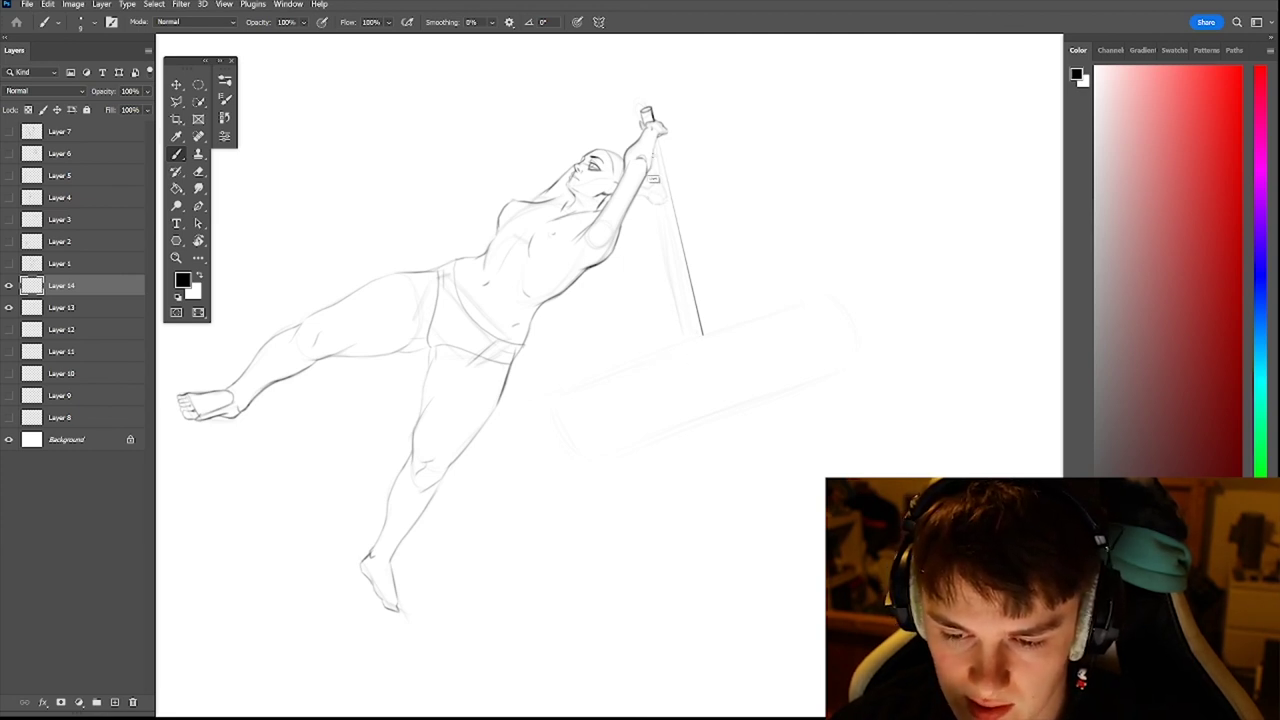
left_click_drag(700, 337, 661, 197)
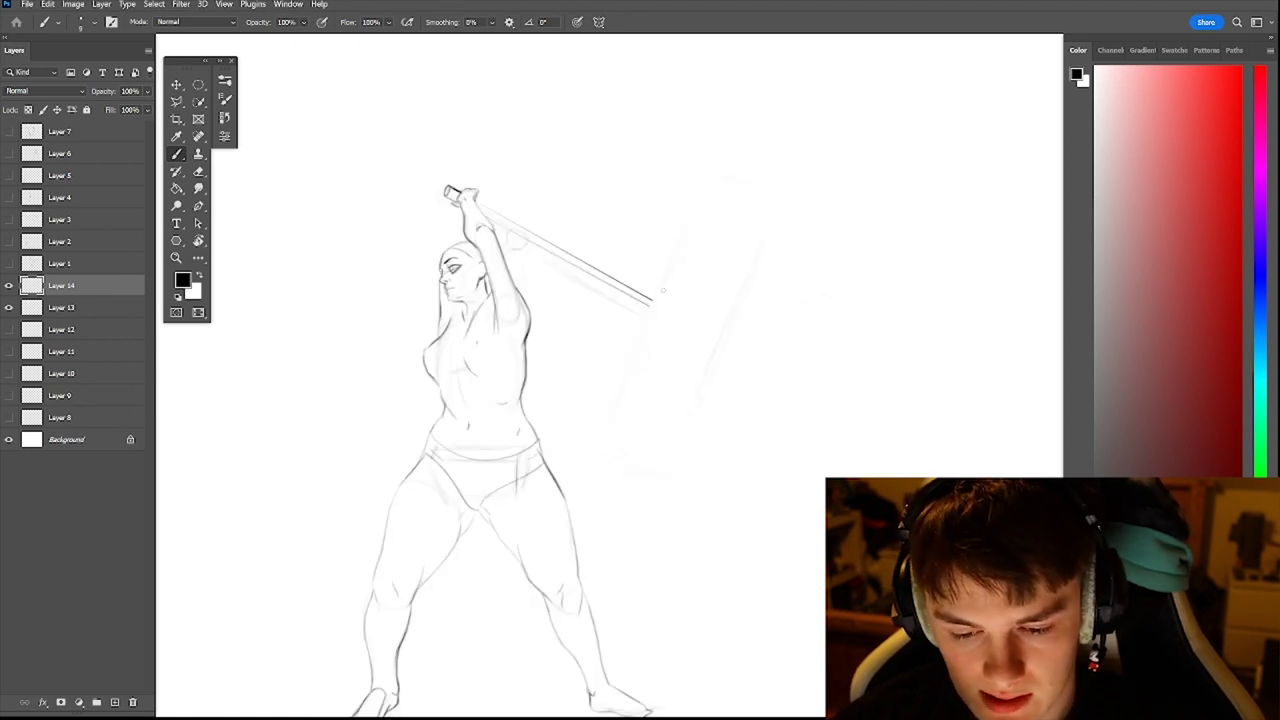
- Switch to the Hard Round 15 1 brush for work around the raised arms and hammer handle
key("z")
left_click(674, 294, "alt")
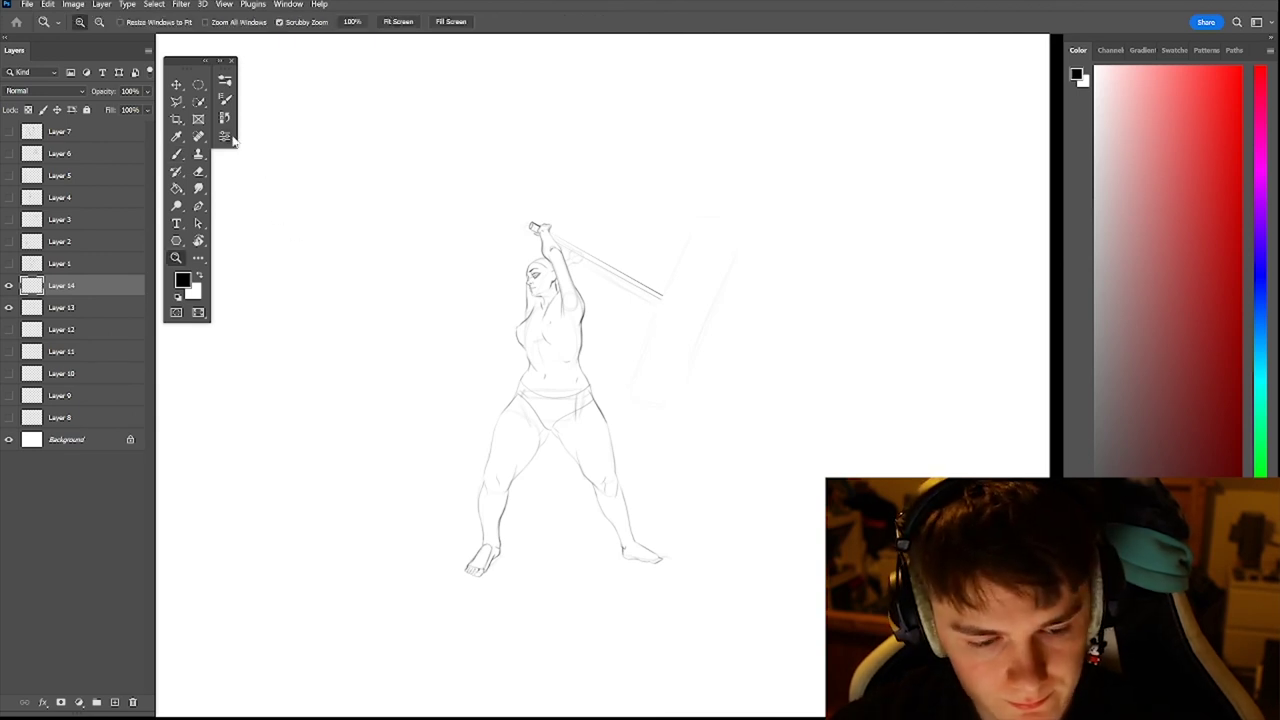
left_click(224, 80)
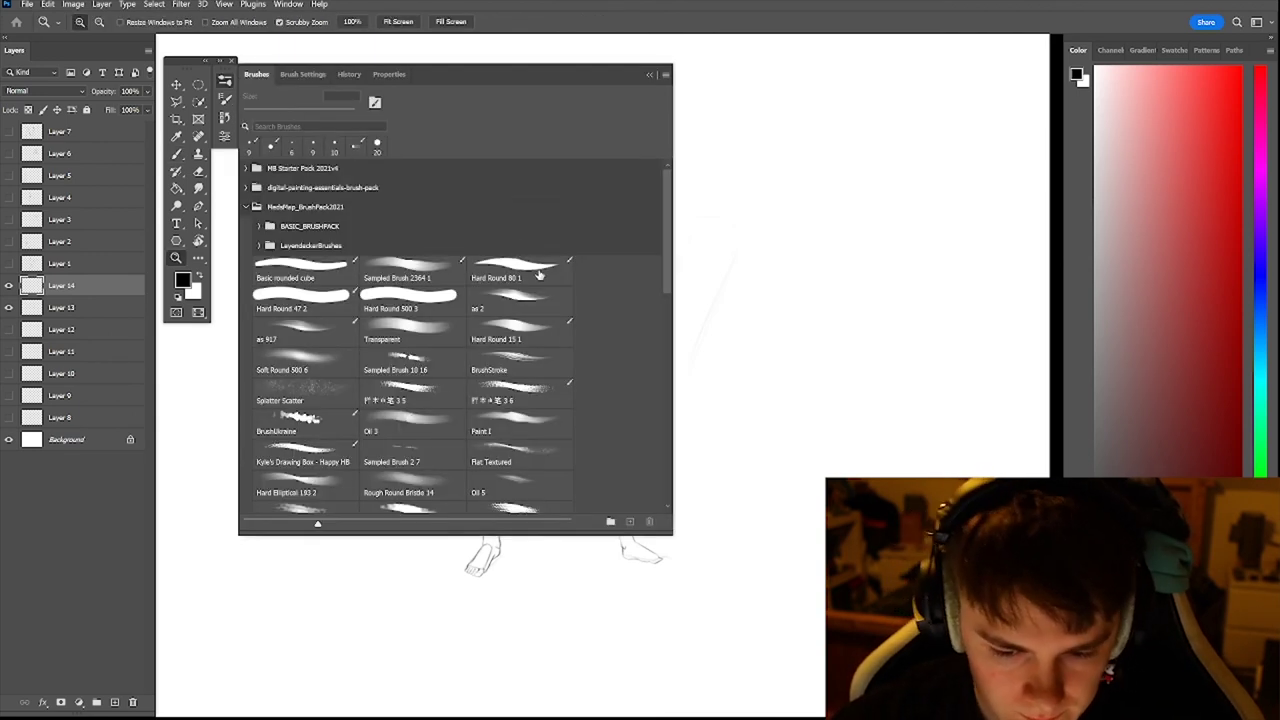
left_click(532, 338)
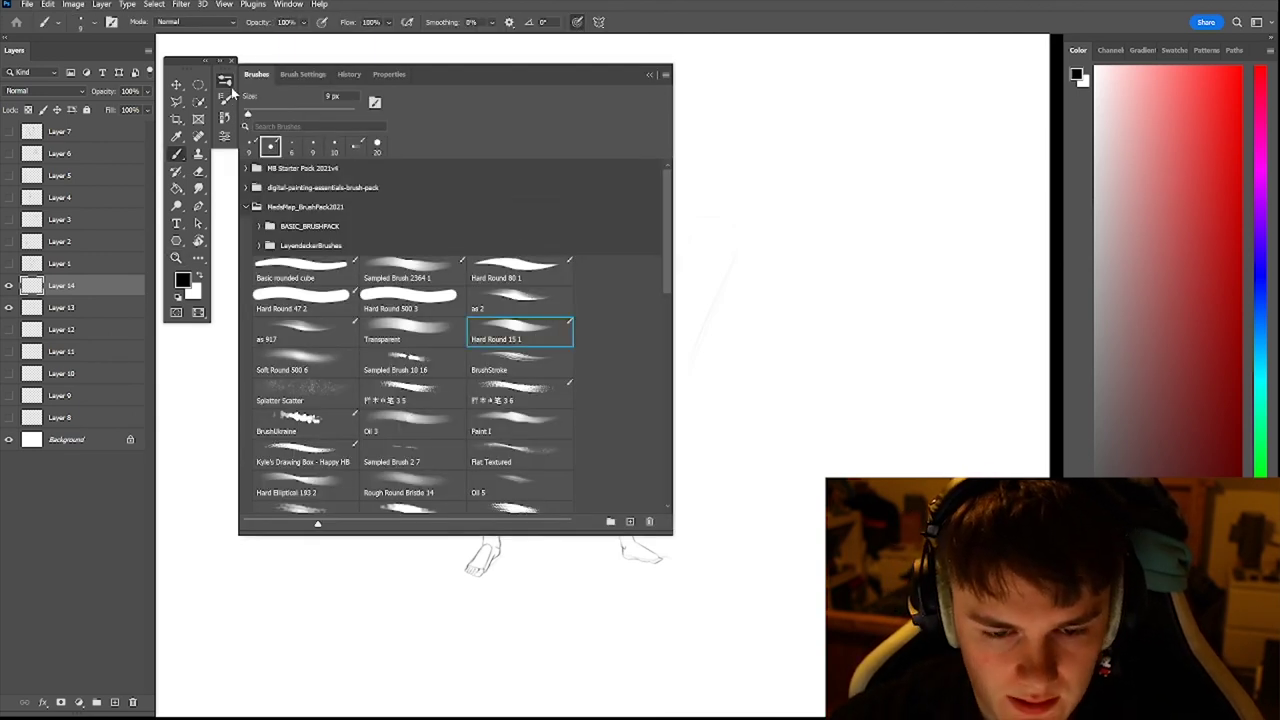
left_click(227, 82)
key("z")
left_click_drag(568, 263, 615, 228)
key("b")
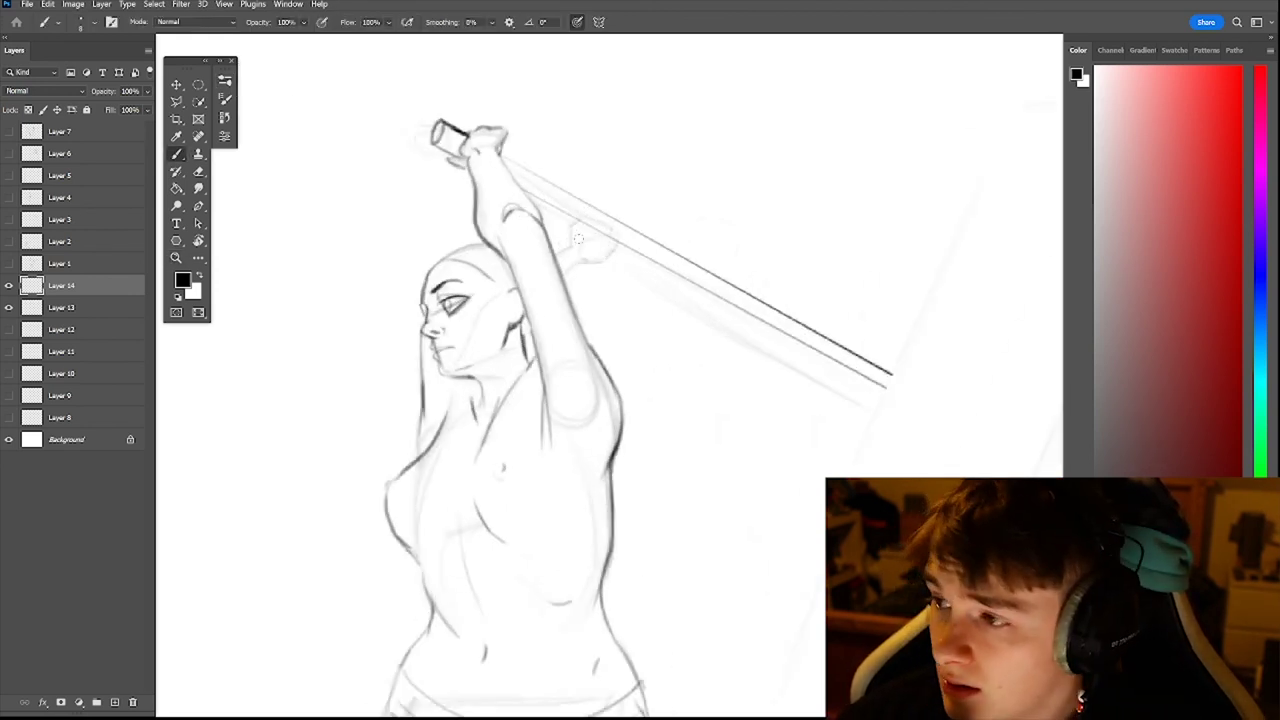
- Draw the second forearm and hand gripping the hammer's handle, with a dark accent between the fingers
left_click_drag(552, 231, 573, 259)
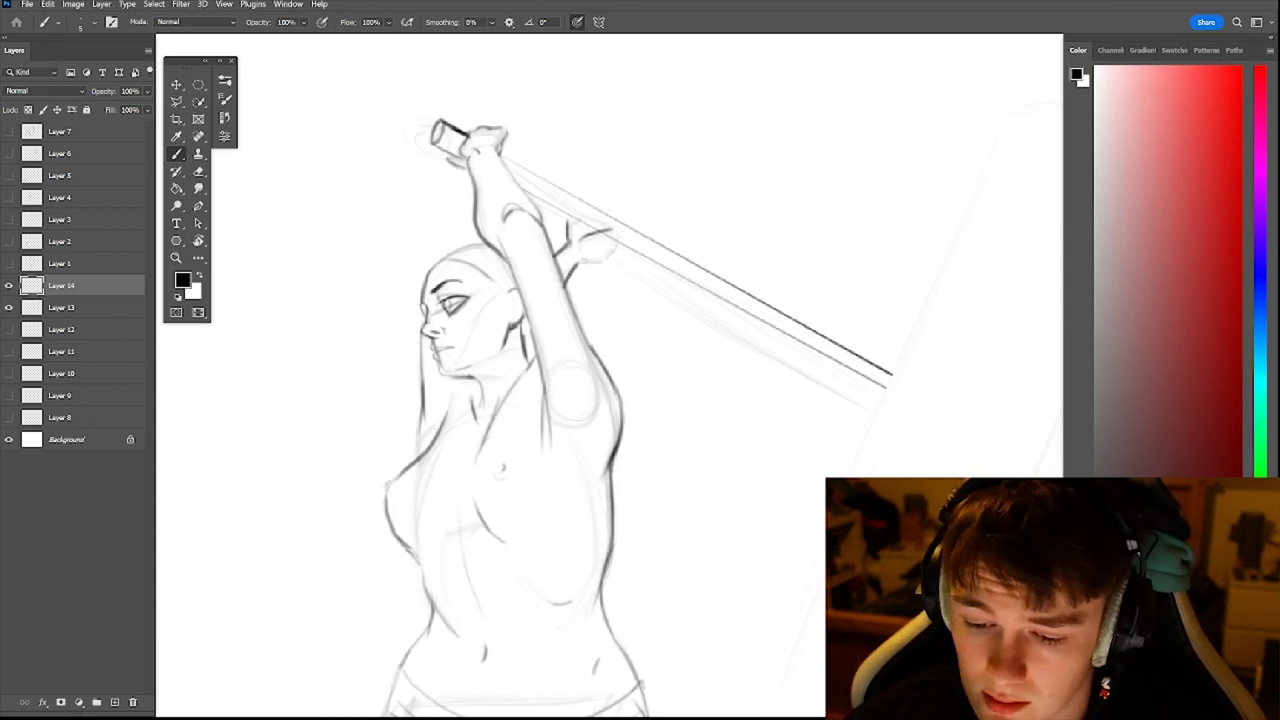
left_click_drag(578, 259, 620, 250)
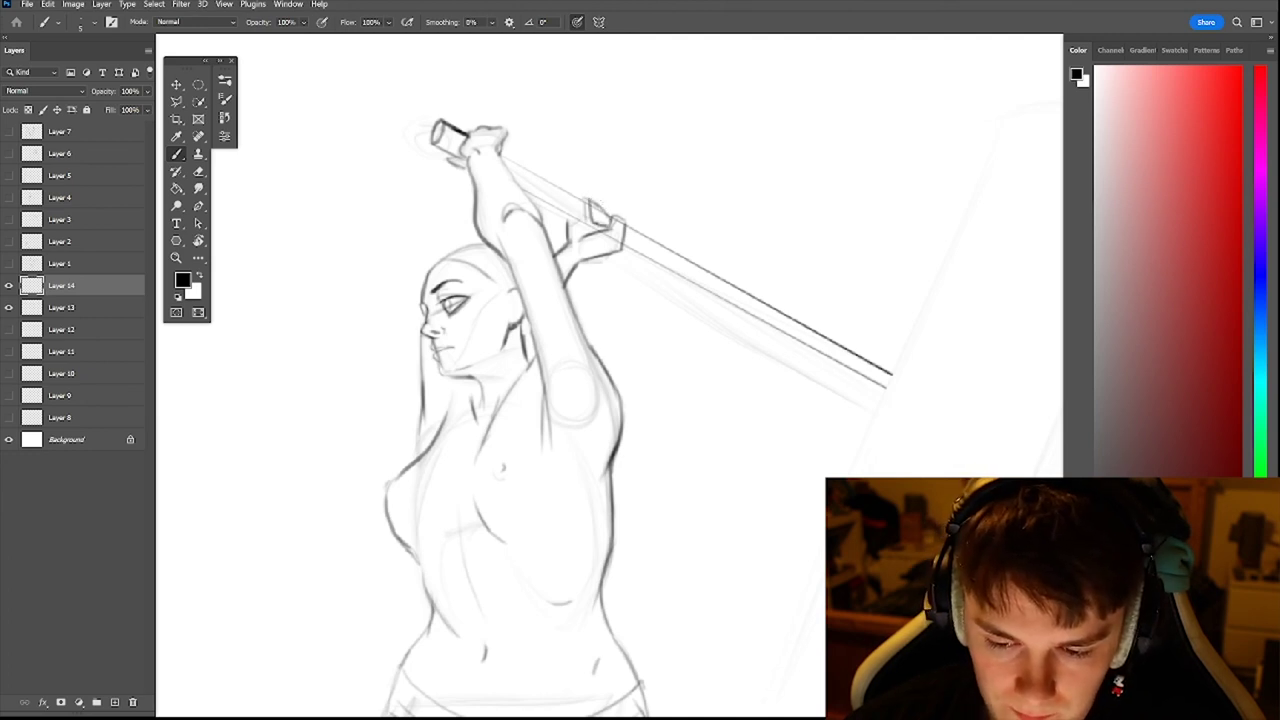
left_click_drag(590, 200, 608, 213)
mouse_move(640, 209)
left_mouse_down()
mouse_move(560, 210)
mouse_move(740, 209)
left_mouse_up()
left_click_drag(557, 239, 574, 253)
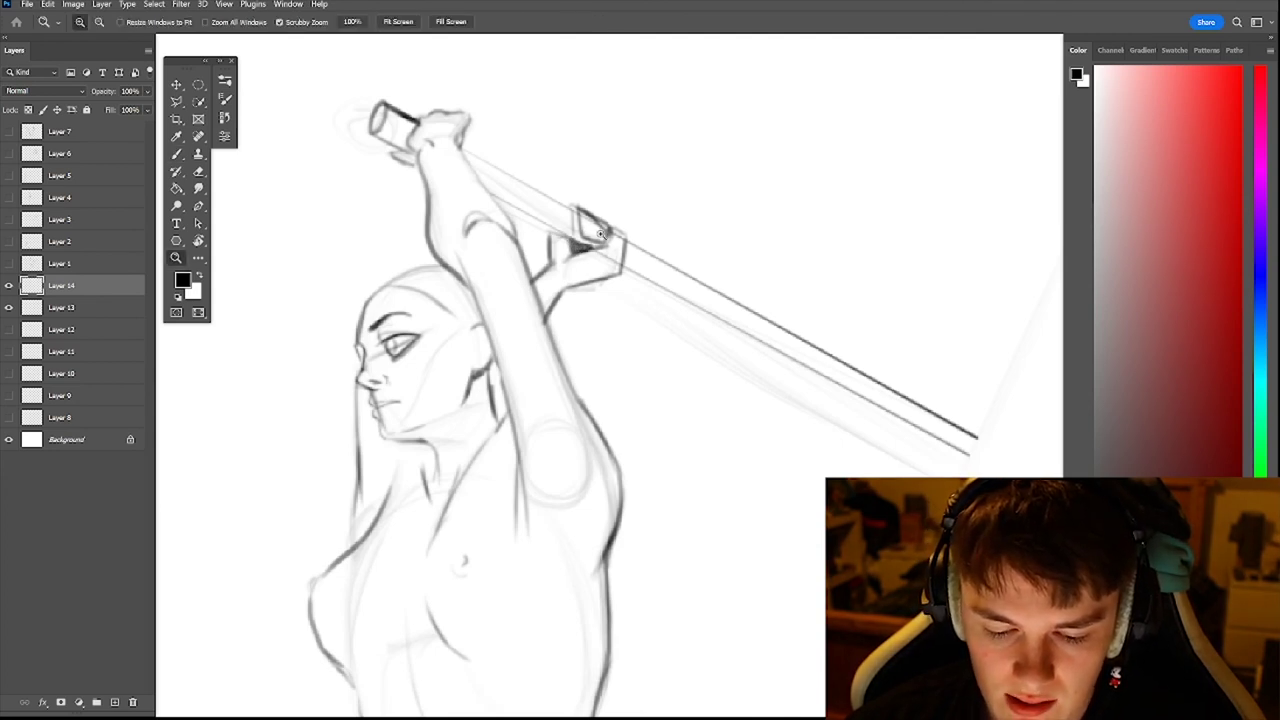
- Draw both long straight sides of the hammer head over the faint sketch, rotating the canvas for easier strokes
scroll(600, 300, "down", 5)
scroll(600, 300, "up", 1)
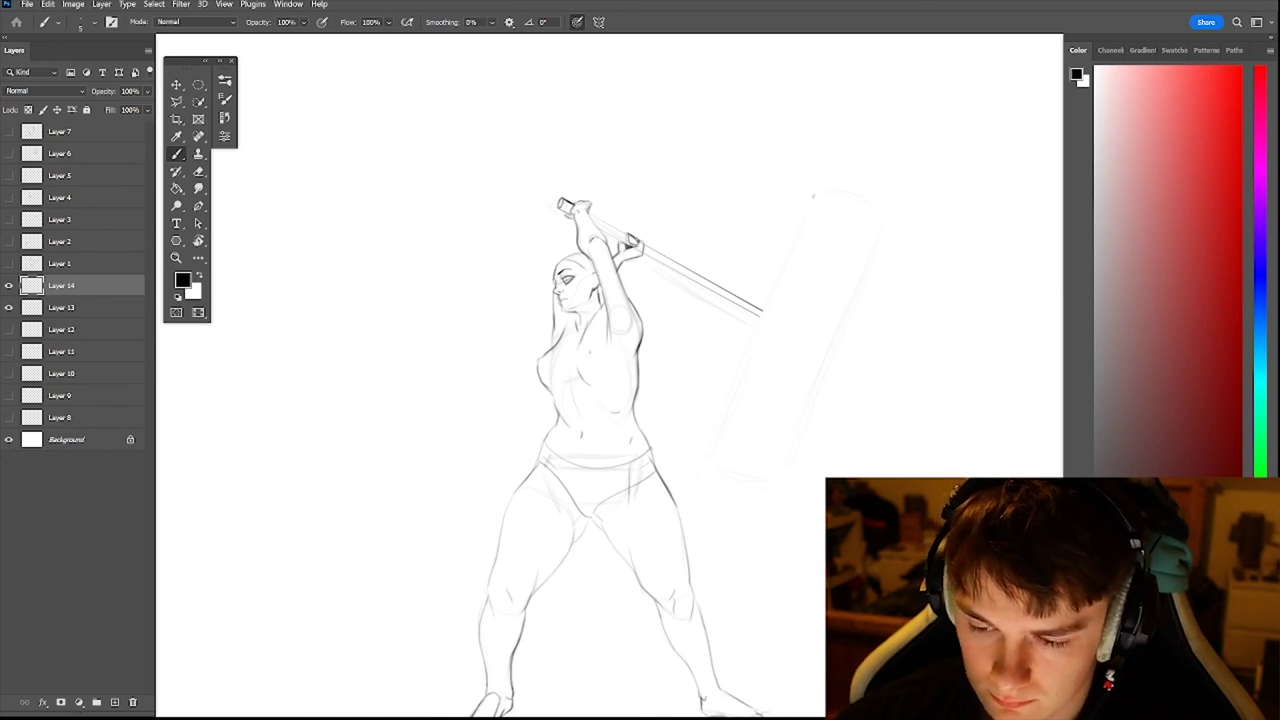
key("r")
mouse_move(817, 200)
left_mouse_down()
mouse_move(829, 134)
mouse_move(881, 306)
mouse_move(508, 483)
mouse_move(583, 517)
left_mouse_up()
key("b")
mouse_move(632, 474)
left_mouse_down()
mouse_move(749, 234)
mouse_move(745, 260)
left_mouse_up()
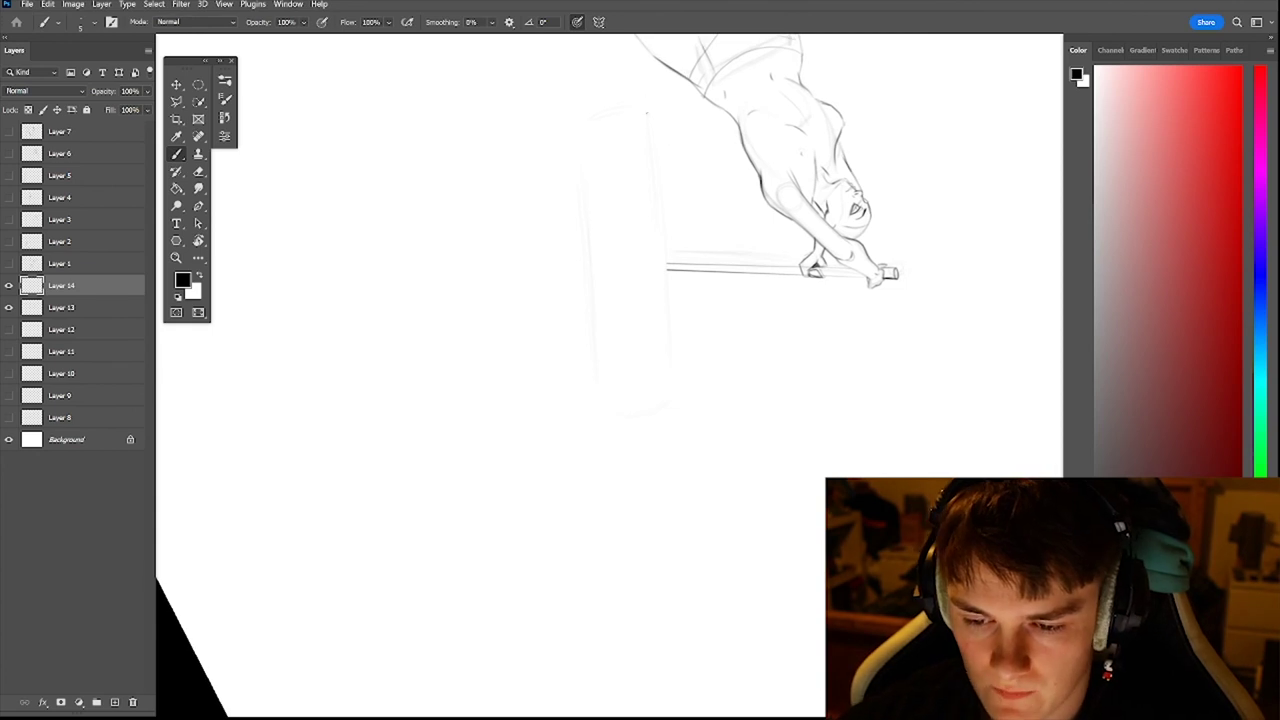
left_click_drag(648, 108, 659, 213)
key("ctrl+z")
left_click_drag(655, 122, 662, 211)
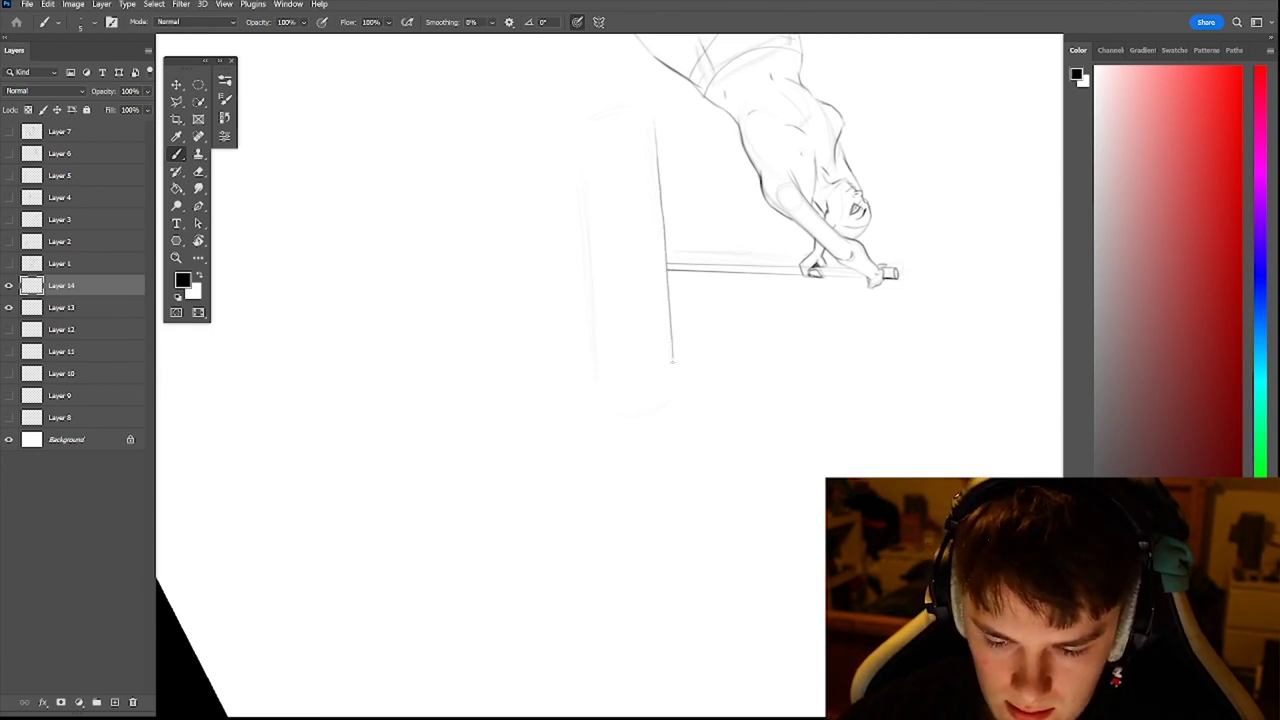
left_click_drag(581, 152, 593, 300)
left_click_drag(644, 134, 651, 208)
- Draw the rounded ends that close off the hammer head, undoing and redrawing the curves as needed
scroll(642, 204, "up", 5)
mouse_move(498, 227)
left_mouse_down()
mouse_move(522, 200)
mouse_move(767, 244)
left_mouse_up()
key("ctrl+z")
left_click_drag(497, 228, 760, 250)
key("ctrl+z")
mouse_move(494, 230)
left_mouse_down()
mouse_move(618, 155)
mouse_move(742, 196)
left_mouse_up()
key("ctrl+z")
mouse_move(497, 230)
left_mouse_down()
mouse_move(742, 205)
mouse_move(543, 166)
mouse_move(498, 236)
left_mouse_up()
key("ctrl+z")
key("z")
left_click_drag(774, 268, 734, 360)
key("space")
mouse_move(768, 454)
left_mouse_down()
mouse_move(734, 300)
mouse_move(771, 357)
left_mouse_up()
key("z")
key("b")
mouse_move(550, 420)
left_mouse_down()
mouse_move(790, 386)
mouse_move(797, 343)
mouse_move(791, 403)
mouse_move(770, 410)
left_mouse_up()
key("ctrl+z")
key("z")
left_click_drag(785, 366, 820, 377)
key("ctrl+z")
key("b")
left_click_drag(662, 398, 822, 364)
key("ctrl+z")
mouse_move(672, 406)
left_mouse_down()
mouse_move(772, 407)
mouse_move(828, 360)
left_mouse_up()
key("ctrl+z")
mouse_move(676, 408)
left_mouse_down()
mouse_move(792, 400)
mouse_move(818, 358)
mouse_move(710, 417)
mouse_move(824, 360)
left_mouse_up()
key("ctrl+z")
scroll(806, 423, "down", 4)
key("Escape")
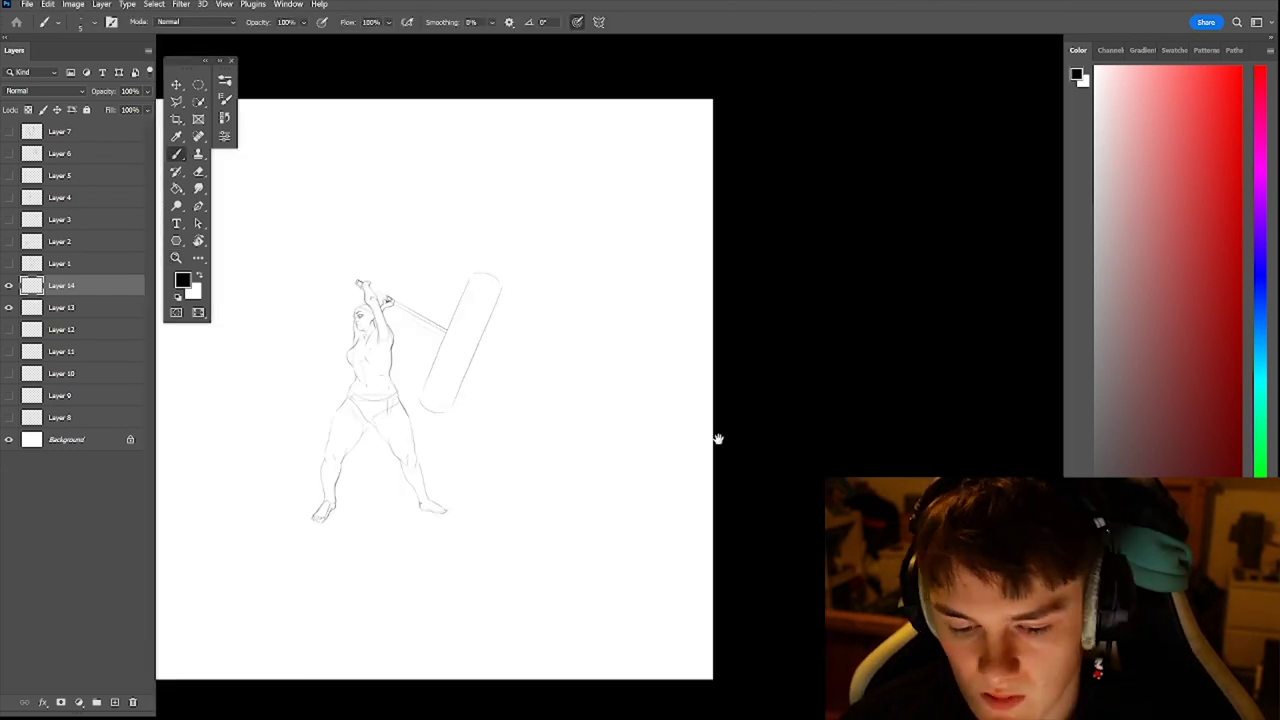
- Extend the hammer's handle past the near side of the head and close it with a short end line
left_click_drag(695, 456, 874, 451)
left_click_drag(690, 237, 840, 246)
left_click_drag(575, 360, 656, 396)
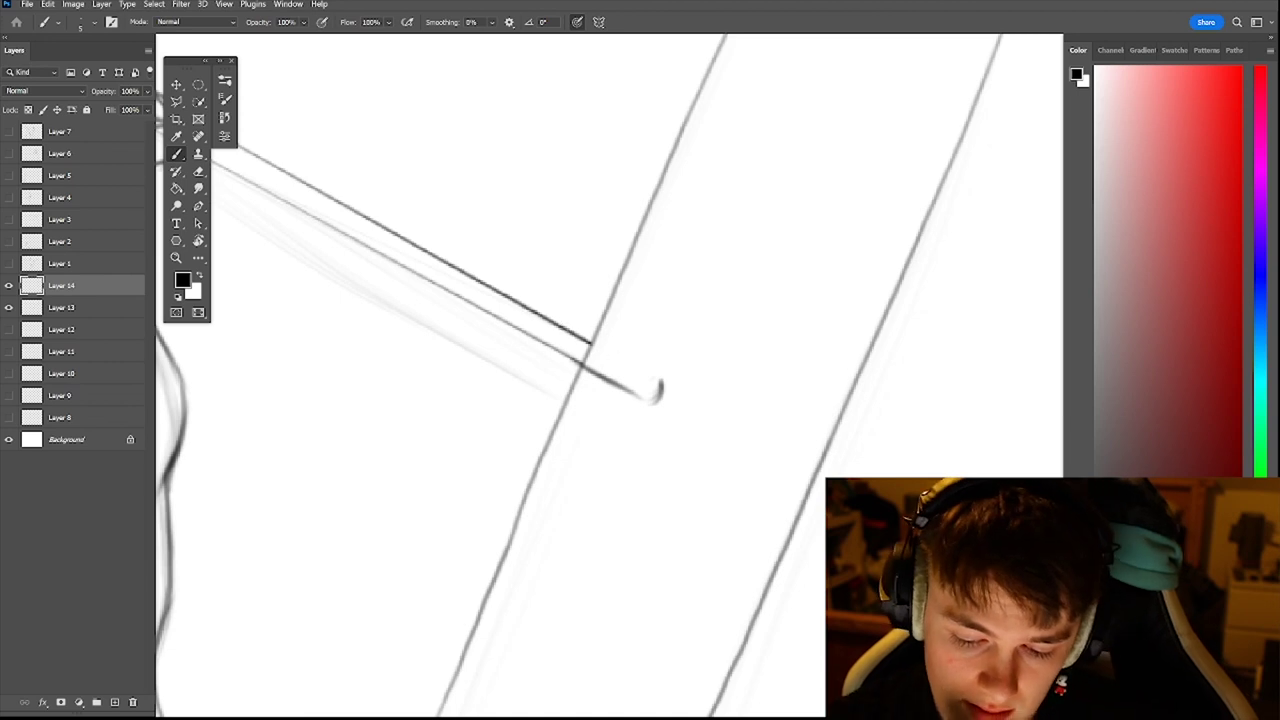
mouse_move(586, 342)
left_mouse_down()
mouse_move(672, 394)
mouse_move(650, 393)
mouse_move(616, 448)
mouse_move(645, 441)
left_mouse_up()
key("e")
key("b")
scroll(667, 396, "up", 8)
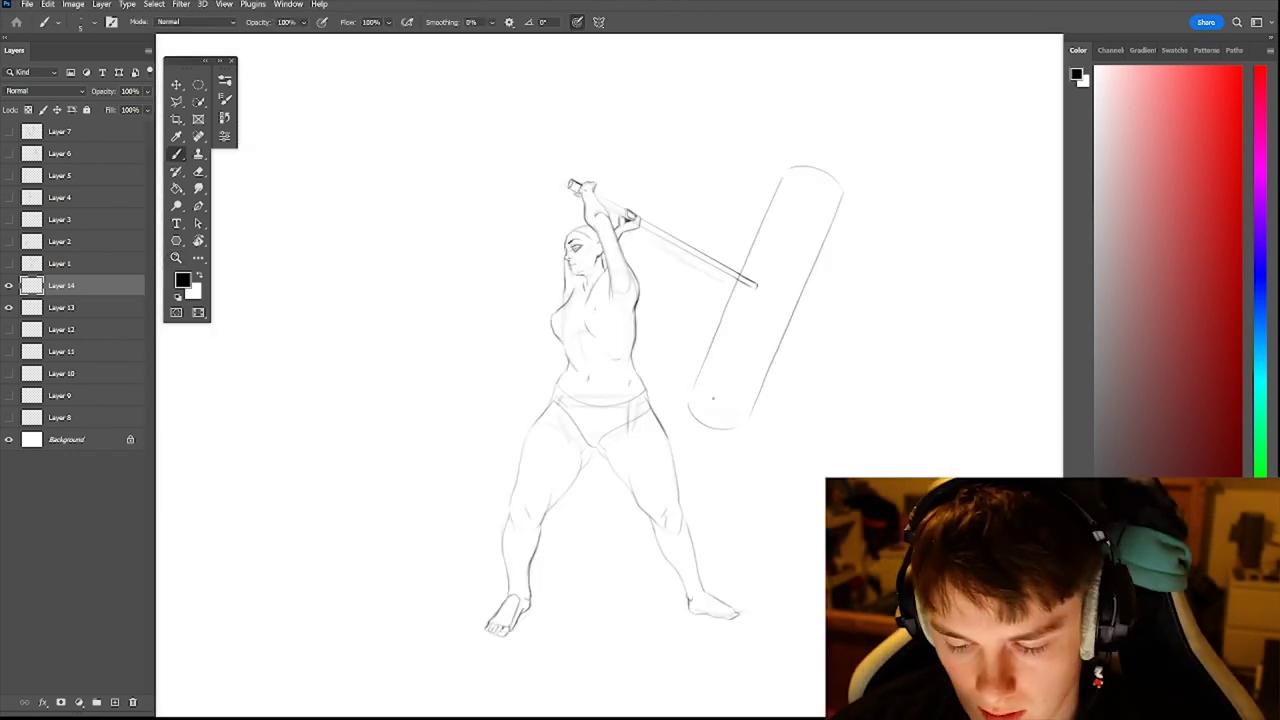
scroll(667, 396, "down", 2)
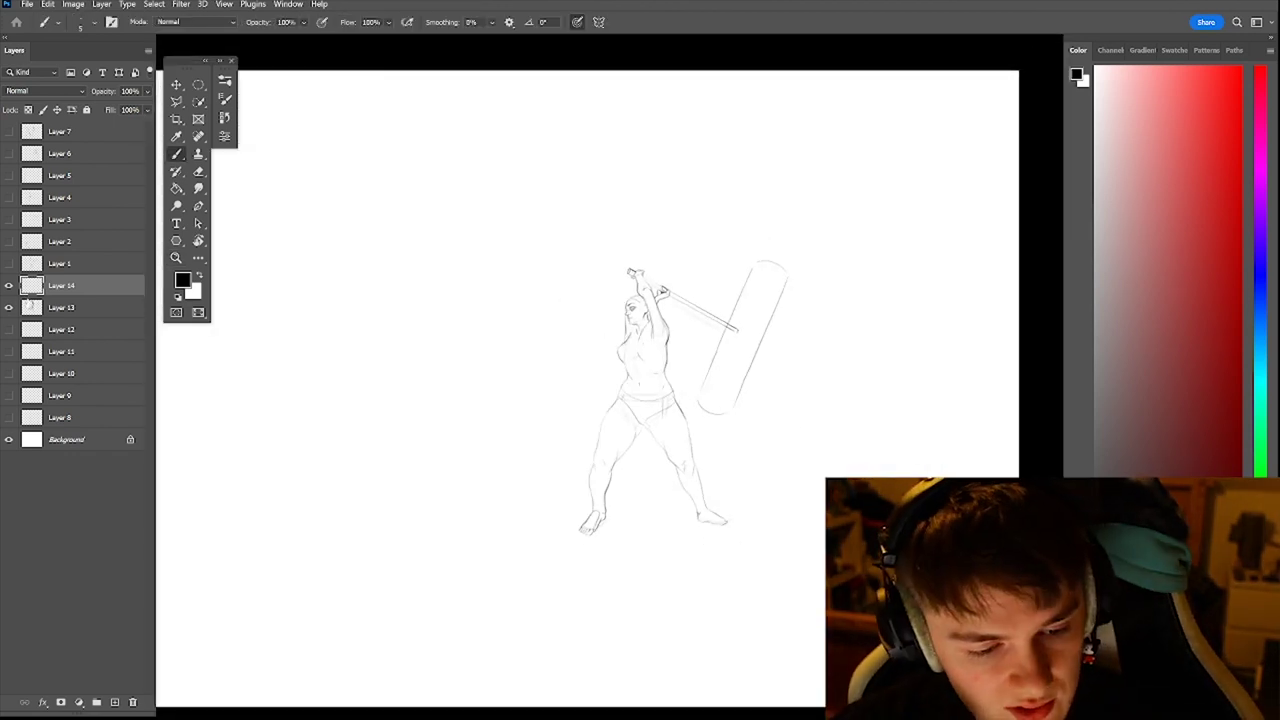
- Show Layer 12, hide Layer 13, and transform the hammer figure on Layer 14 larger and beside the earlier sword sketch
left_click(9, 329)
mouse_move(641, 404)
left_mouse_down()
mouse_move(734, 385)
mouse_move(760, 361)
mouse_move(760, 461)
left_mouse_up()
key("ctrl+z")
key("ctrl+t")
left_click_drag(880, 309, 947, 179)
left_click_drag(787, 334, 791, 360)
left_click(657, 21)
- Extend the long hair strand in front of the face down toward the chest
key("b")
key("ctrl+space")
left_click_drag(718, 332, 800, 336)
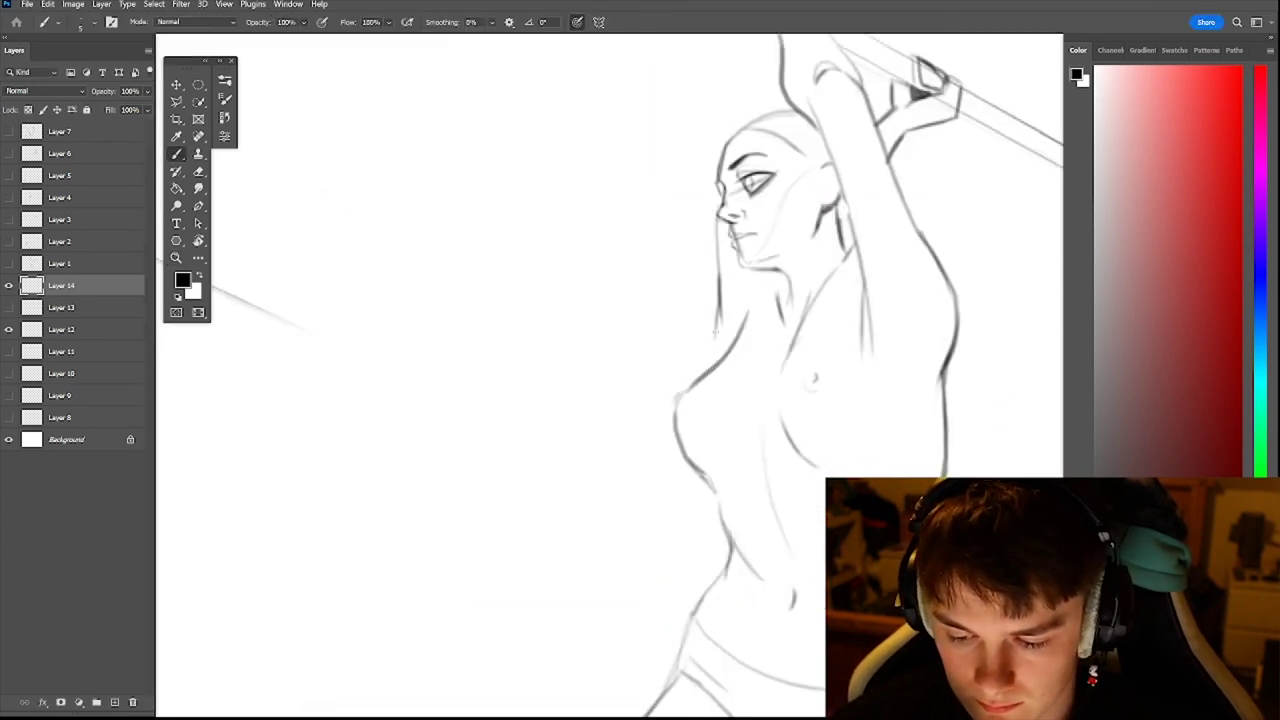
left_click_drag(719, 313, 716, 361)
key("ctrl+space")
left_click_drag(806, 264, 756, 266)
left_click_drag(780, 320, 836, 318)
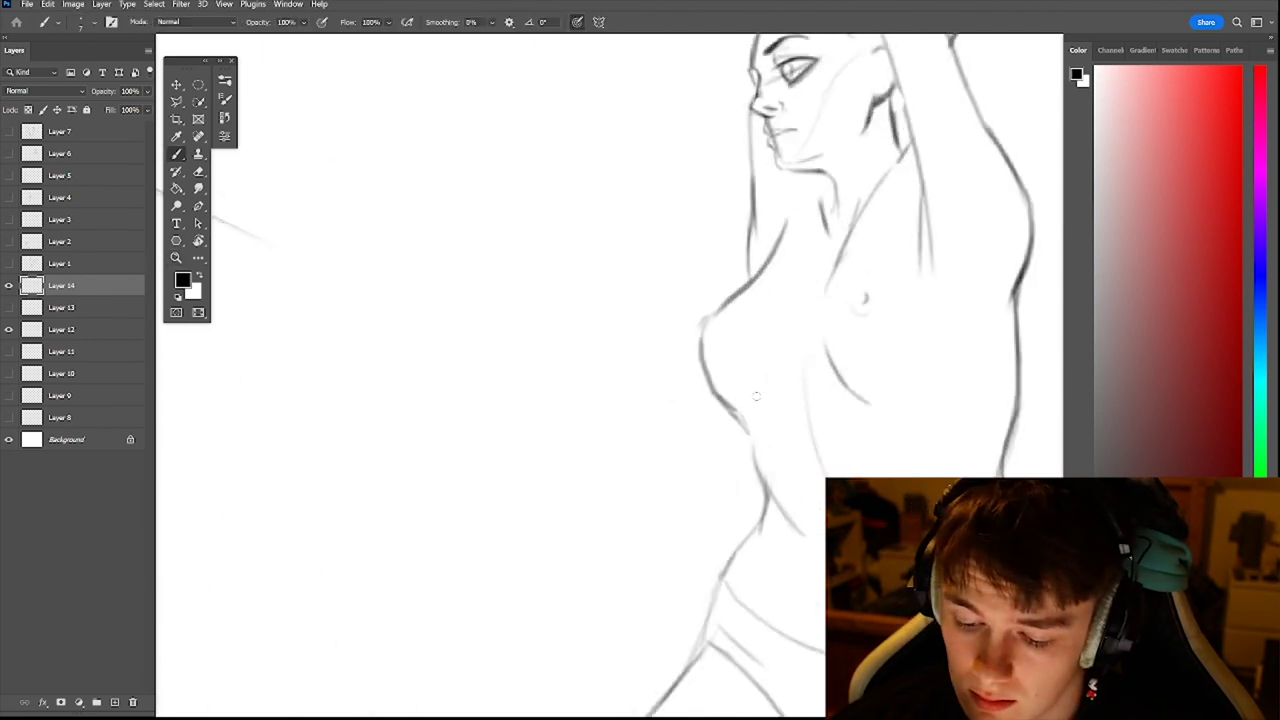
- Examine the hammer figure's torso, hips and legs and compare it with the earlier sword sketch
key("ctrl+space")
left_click_drag(833, 306, 785, 306)
key("space")
left_click_drag(912, 345, 860, 257)
key("ctrl+space")
mouse_move(880, 257)
left_mouse_down()
mouse_move(851, 257)
mouse_move(868, 260)
left_mouse_up()
key("b")
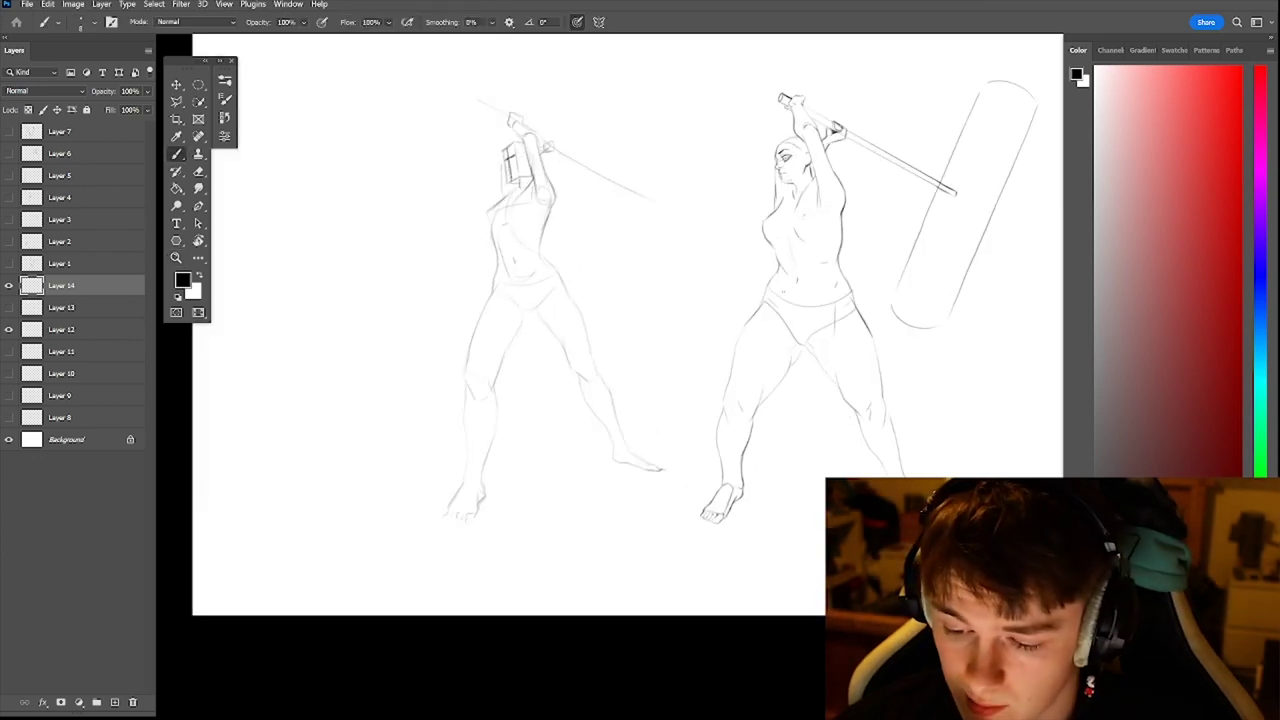
key("ctrl+space")
left_click_drag(887, 244, 842, 245)
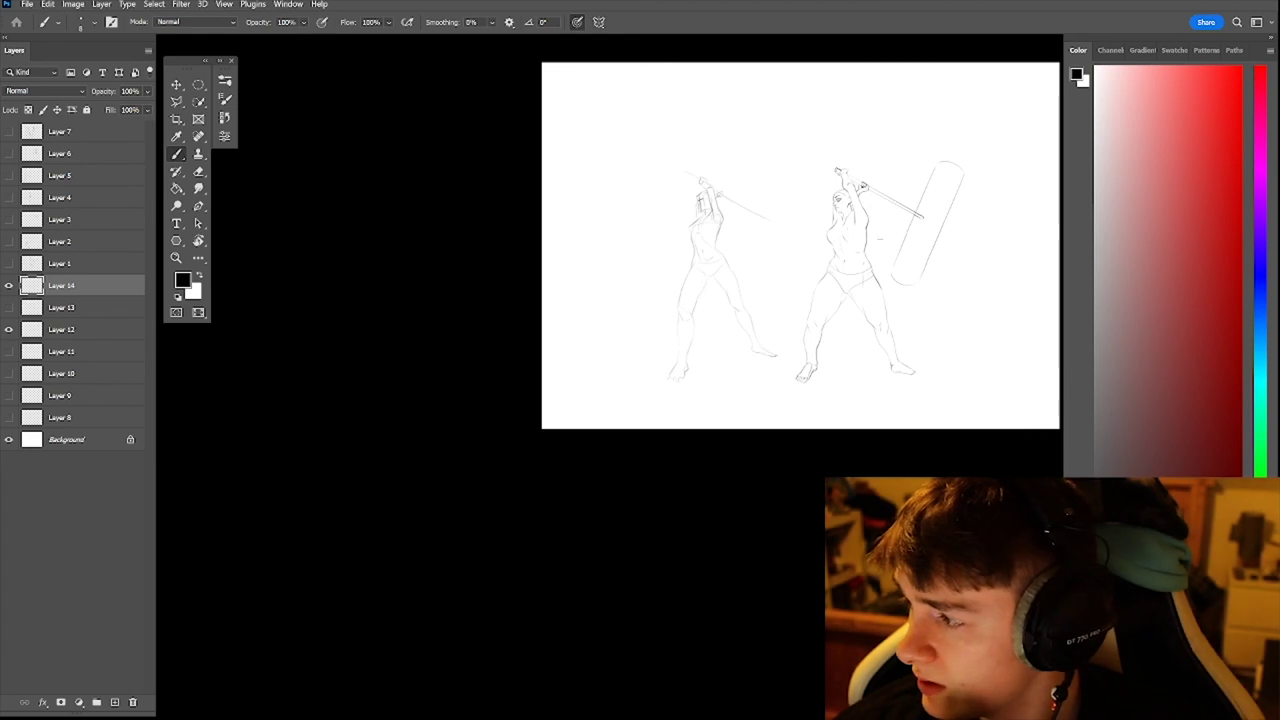
key("z")
scroll(867, 270, "up", 4)
key("b")
key("e")
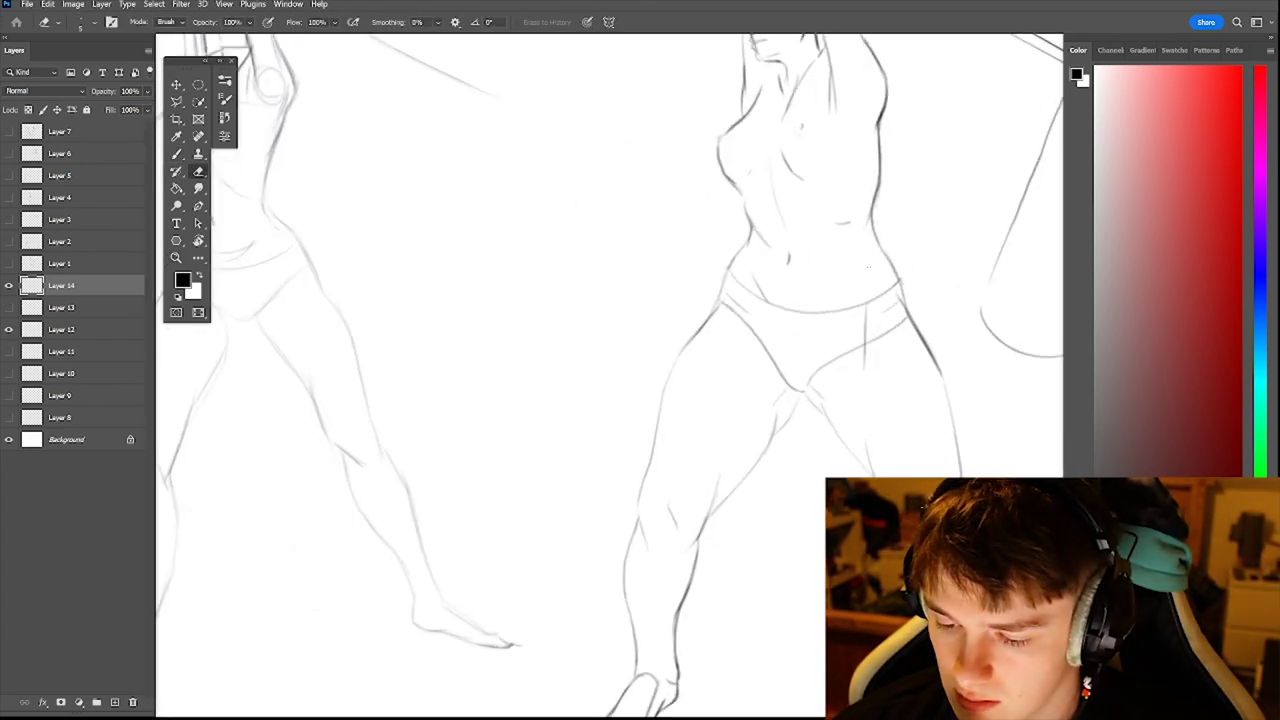
key("b")
left_click_drag(885, 242, 857, 245)
left_click_drag(869, 361, 903, 350)
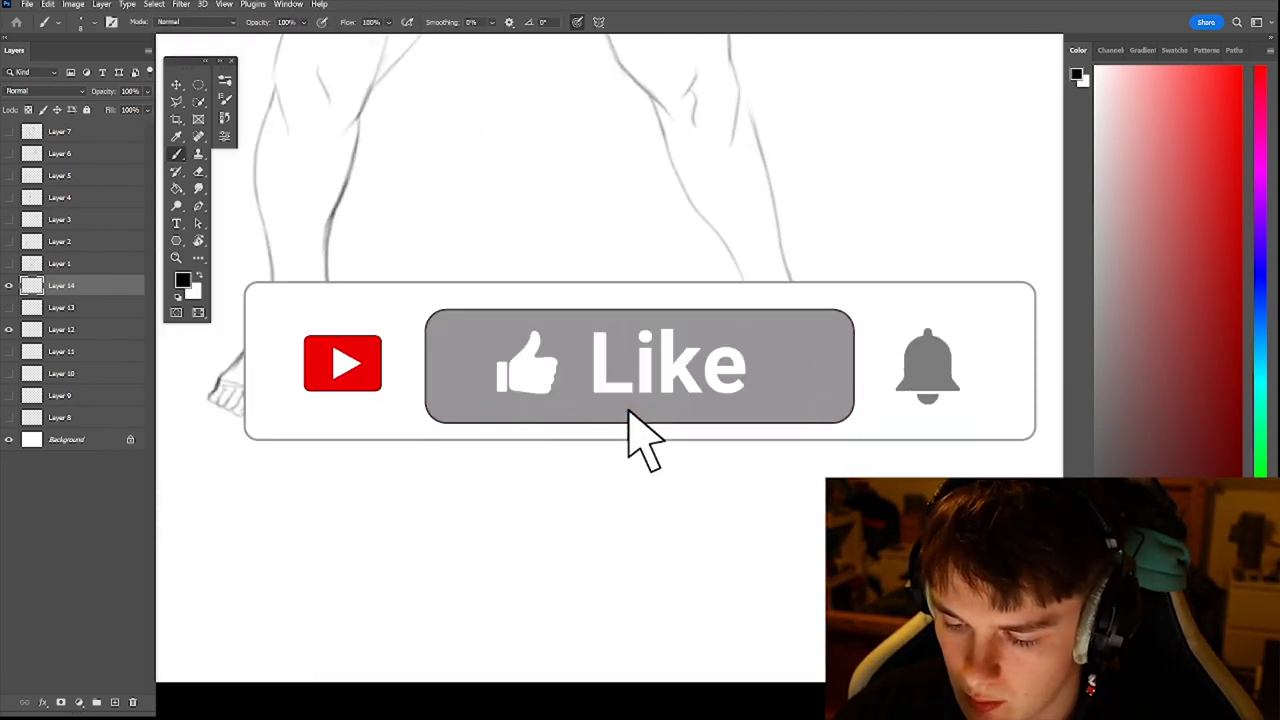
left_click_drag(925, 341, 882, 335)
left_click_drag(856, 205, 796, 290)
- Draw wavy hair over the top of the head, sweeping back from the forehead toward the ear
scroll(784, 261, "up", 5)
key("b")
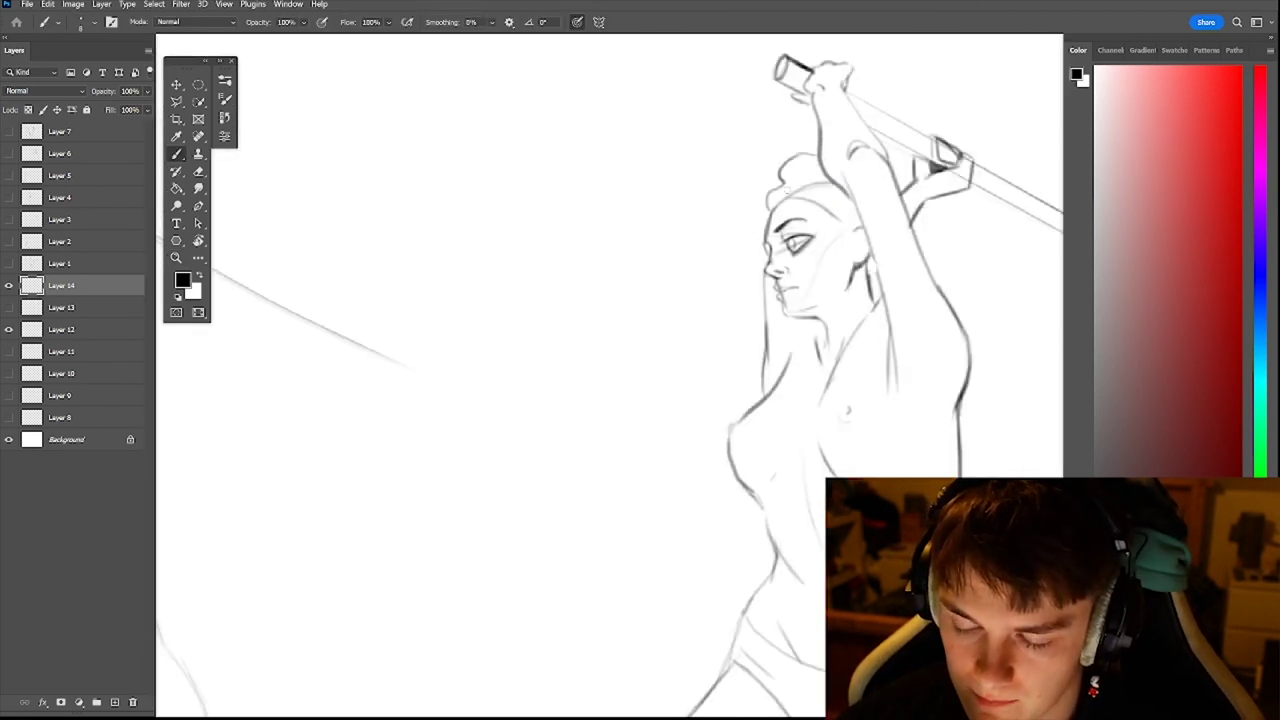
left_click_drag(792, 187, 854, 218)
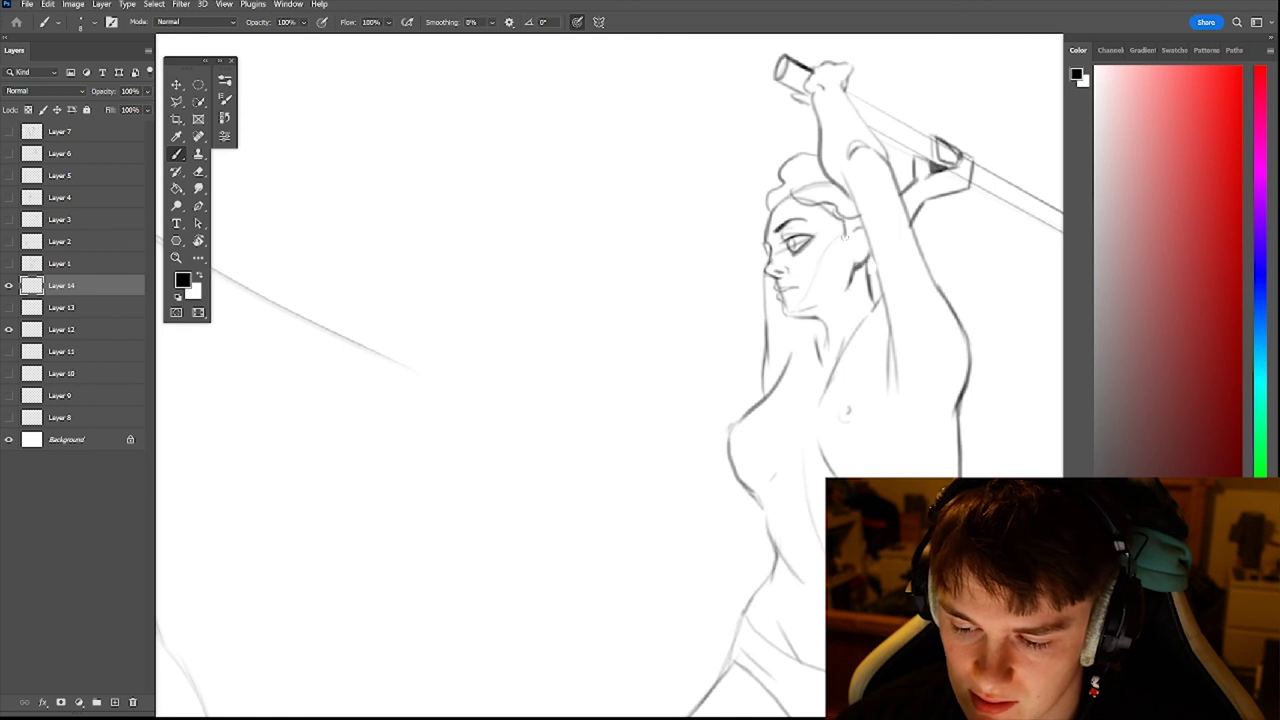
- Draw a curly bunch of hair behind the raised arm, ending in a small curl above the shoulder
left_click_drag(916, 223, 1000, 289)
mouse_move(903, 175)
left_mouse_down()
mouse_move(802, 213)
mouse_move(814, 262)
left_mouse_up()
mouse_move(812, 252)
left_mouse_down()
mouse_move(848, 268)
mouse_move(858, 330)
mouse_move(868, 321)
mouse_move(894, 340)
mouse_move(884, 346)
left_mouse_up()
key("ctrl+z")
mouse_move(876, 273)
left_mouse_down()
mouse_move(881, 314)
mouse_move(850, 331)
mouse_move(800, 325)
mouse_move(840, 293)
left_mouse_up()
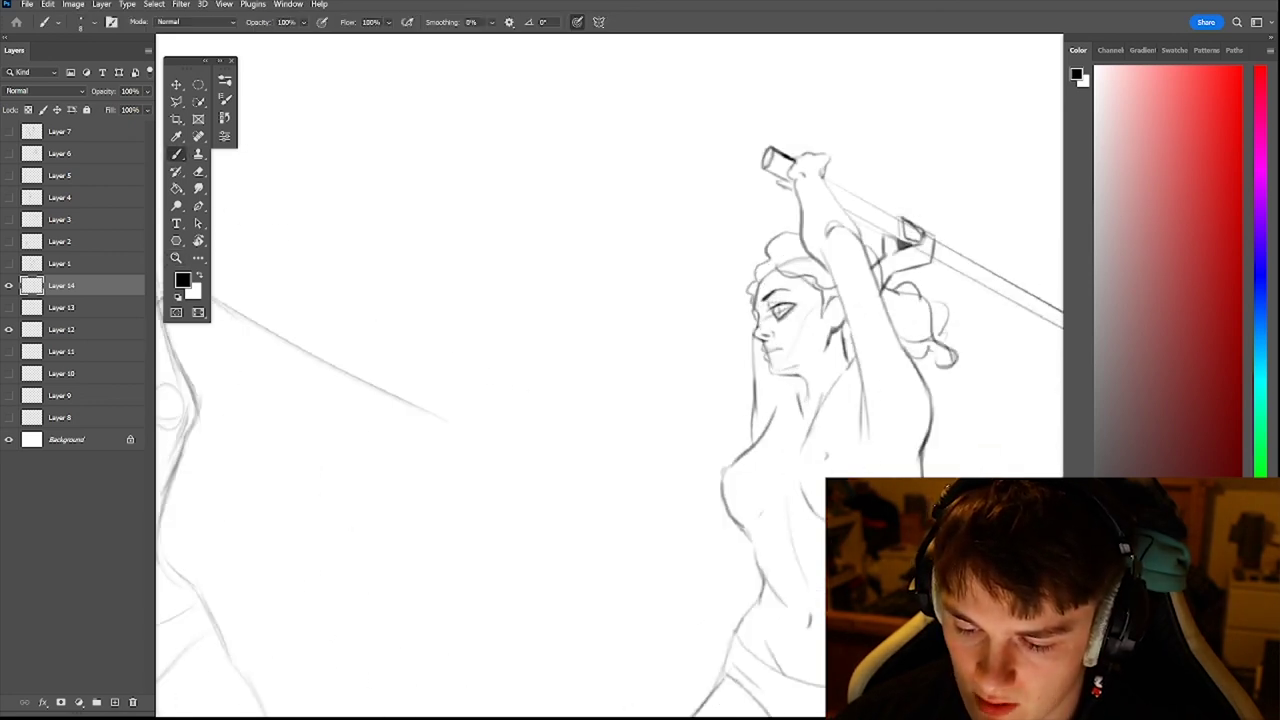
- Review the hammer figure's hair up close and its overall pose next to the sword sketch
scroll(802, 309, "down", 3)
scroll(852, 334, "up", 3)
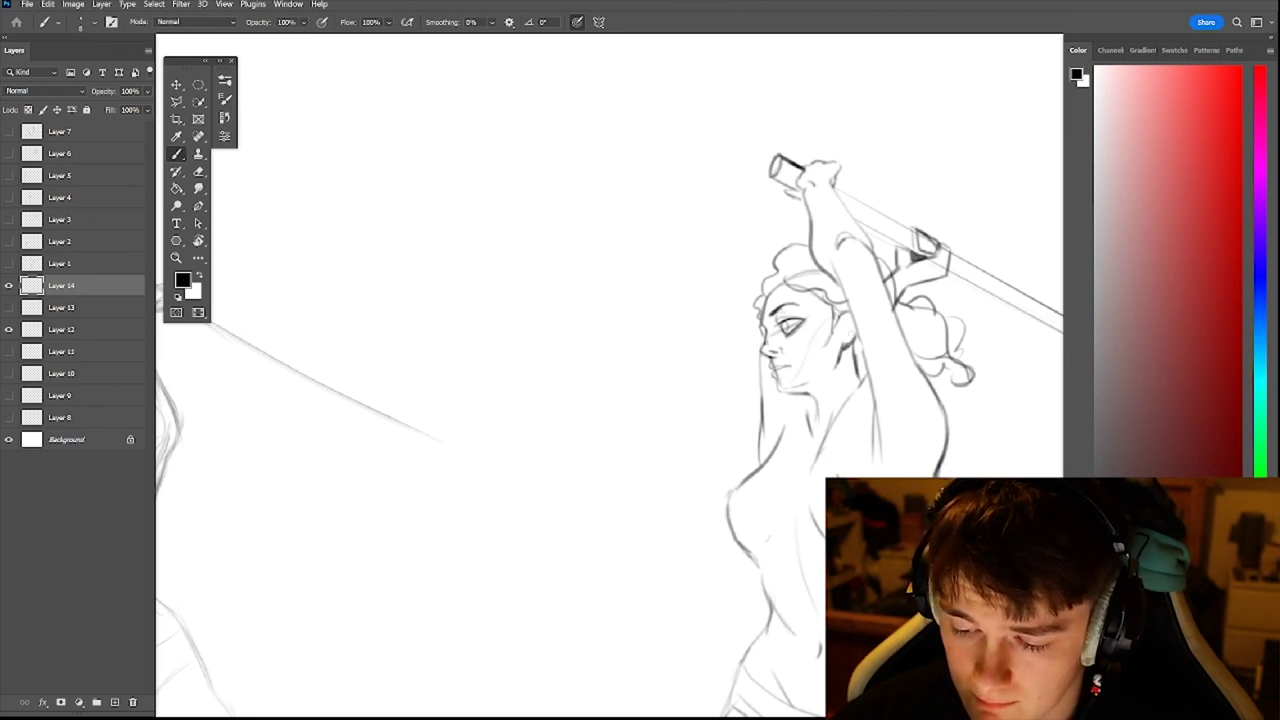
scroll(859, 325, "down", 3)
scroll(859, 325, "up", 4)
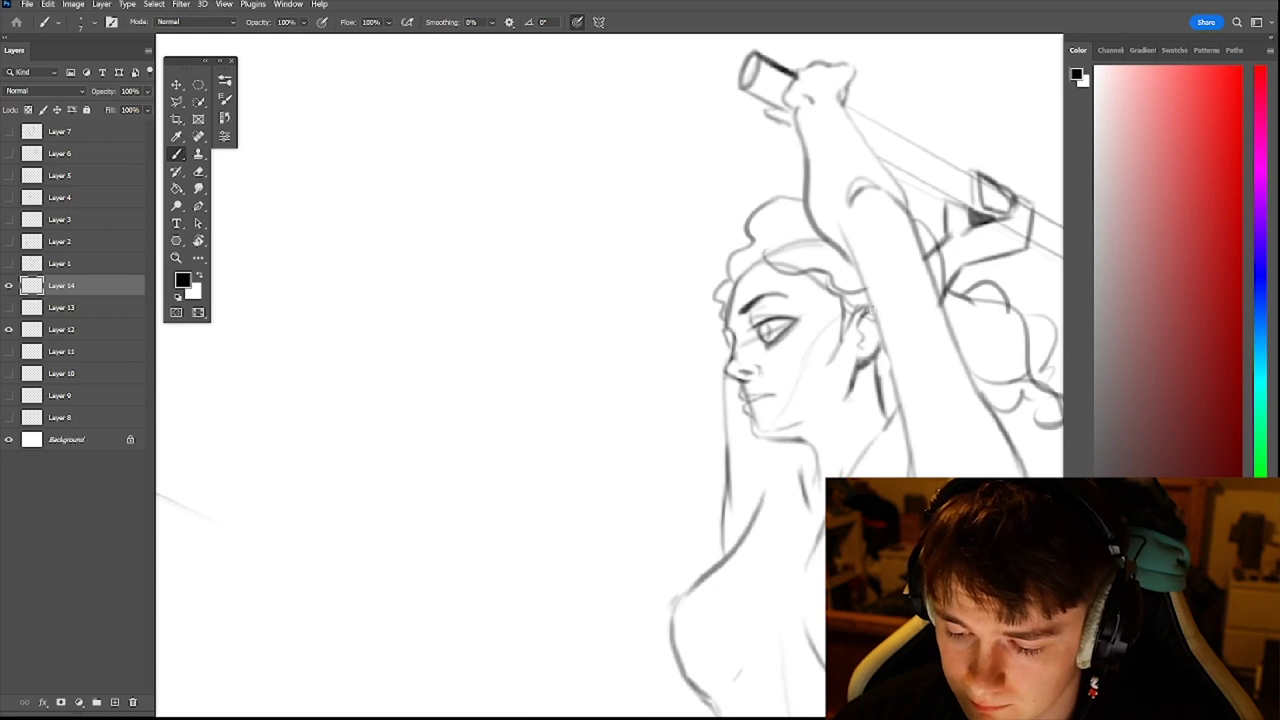
scroll(800, 330, "down", 5)
scroll(650, 370, "up", 2)
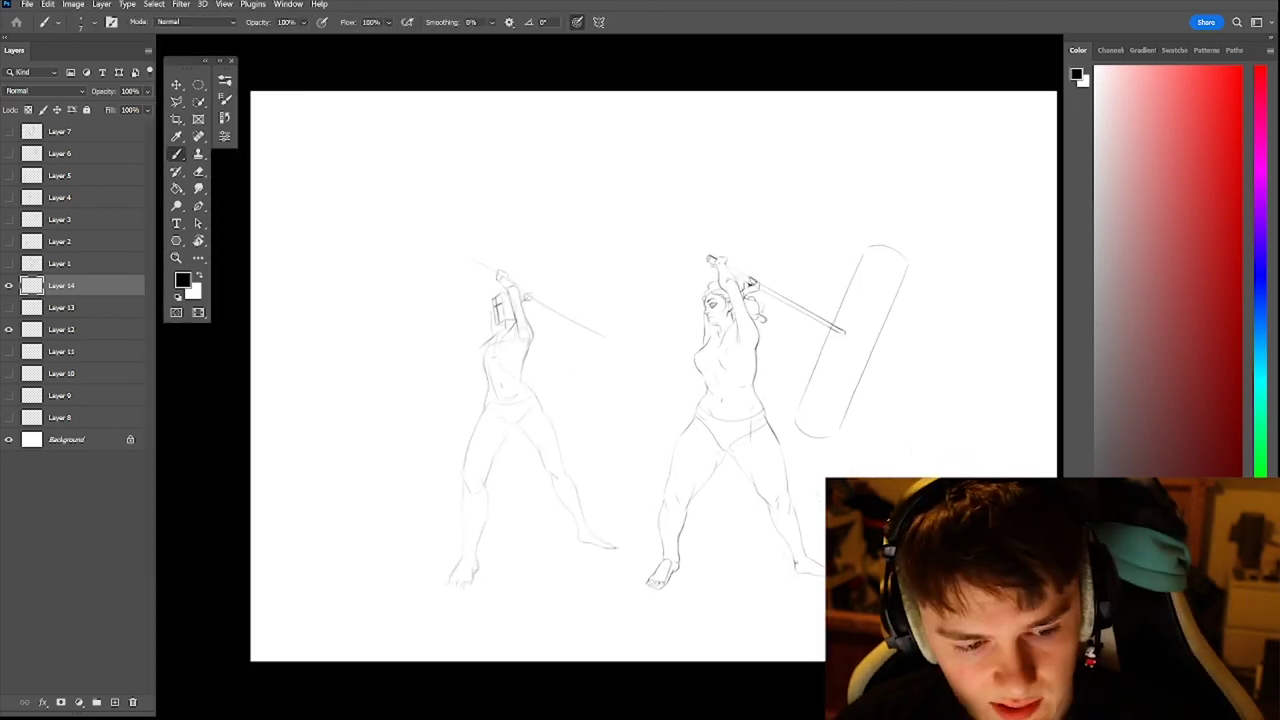
scroll(829, 458, "down", 4)
scroll(829, 458, "up", 5)
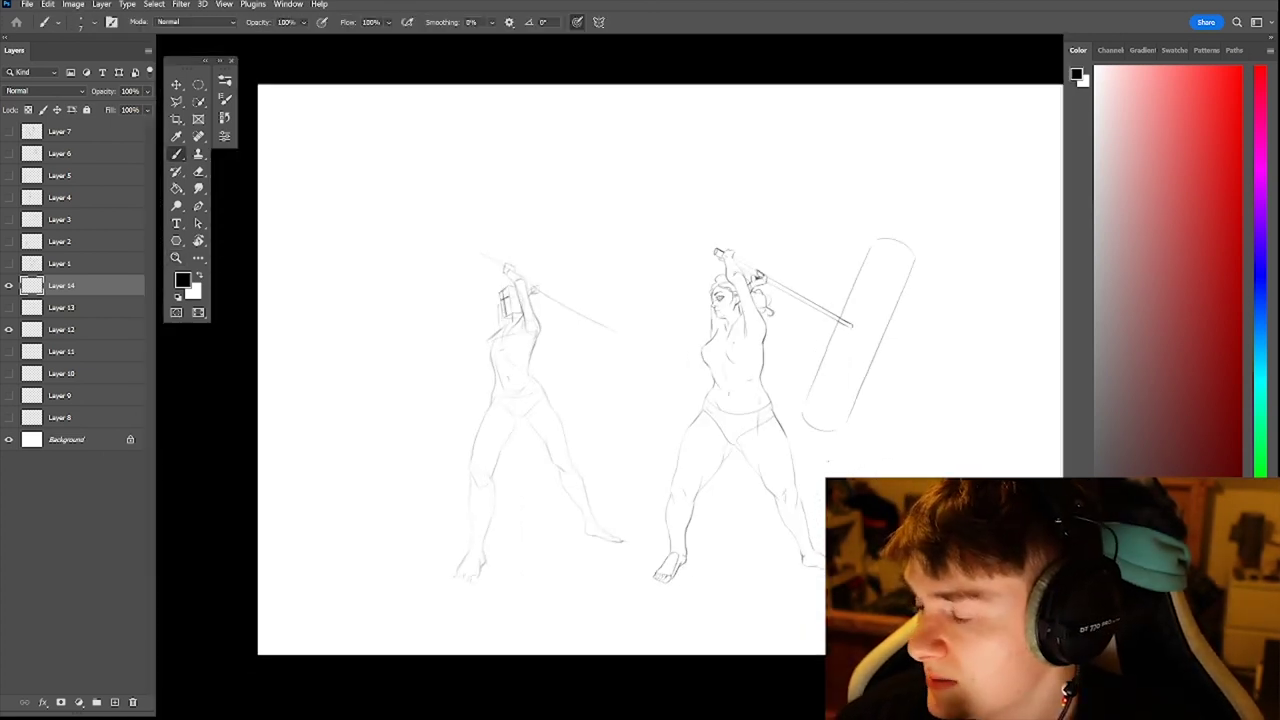
left_click_drag(828, 461, 798, 446)
scroll(797, 445, "down", 2)
key("b")
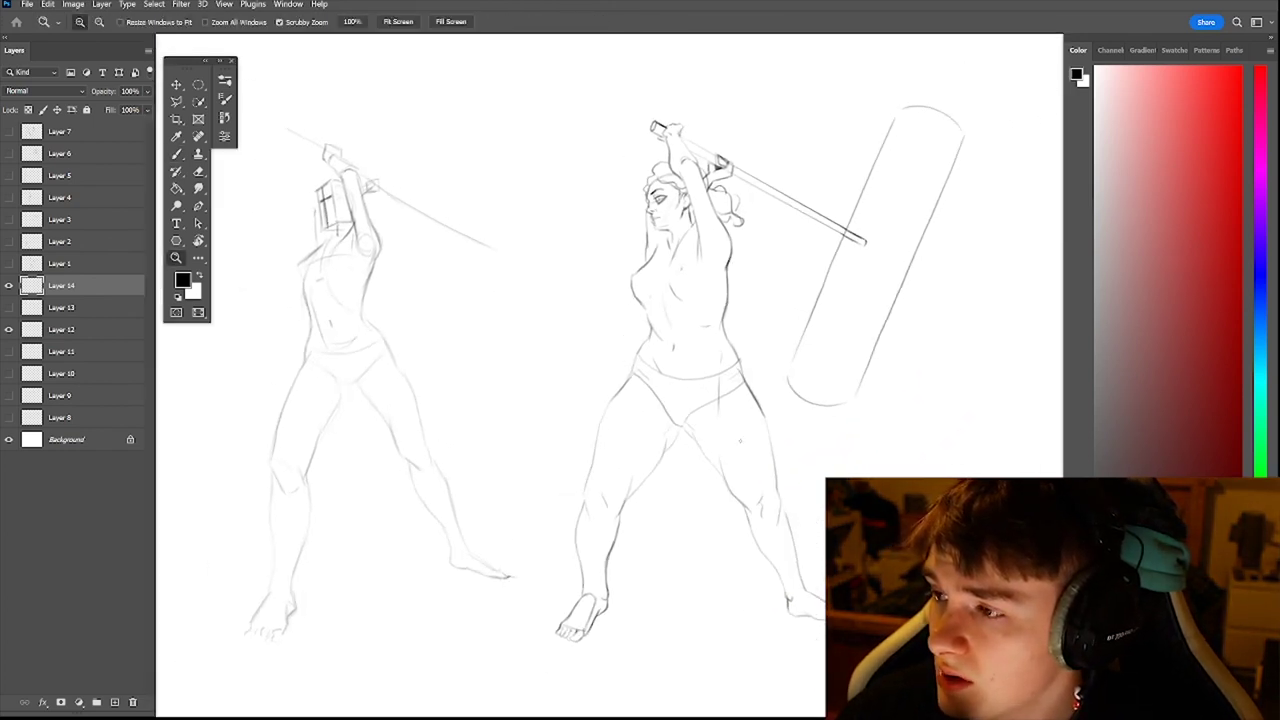